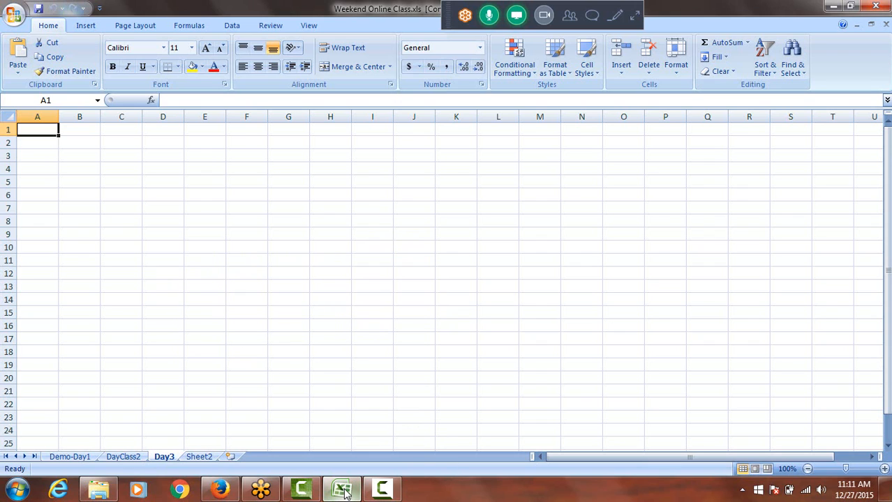
Raise the screen recorder's audio level to maximum and minimize the recorder window
{"action": "mouse_move", "coordinate": [346, 491]}
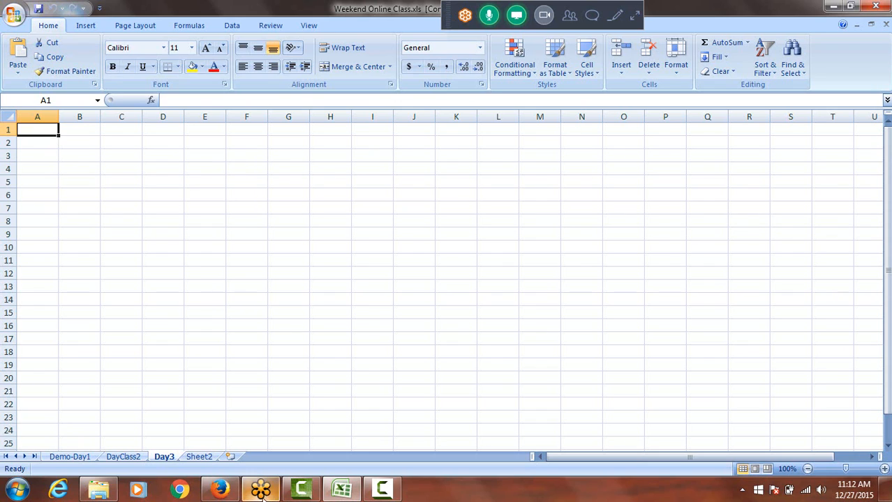
{"action": "left_click", "coordinate": [303, 493]}
{"action": "left_click", "coordinate": [302, 493]}
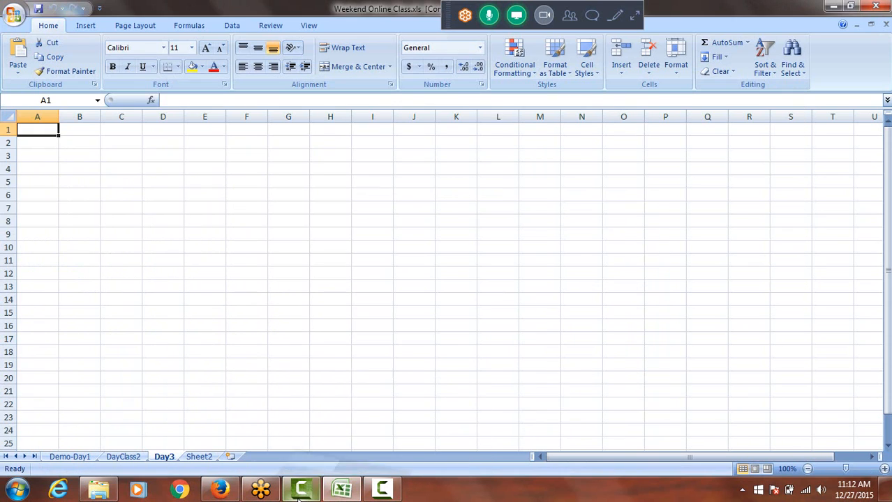
{"action": "left_click", "coordinate": [380, 493]}
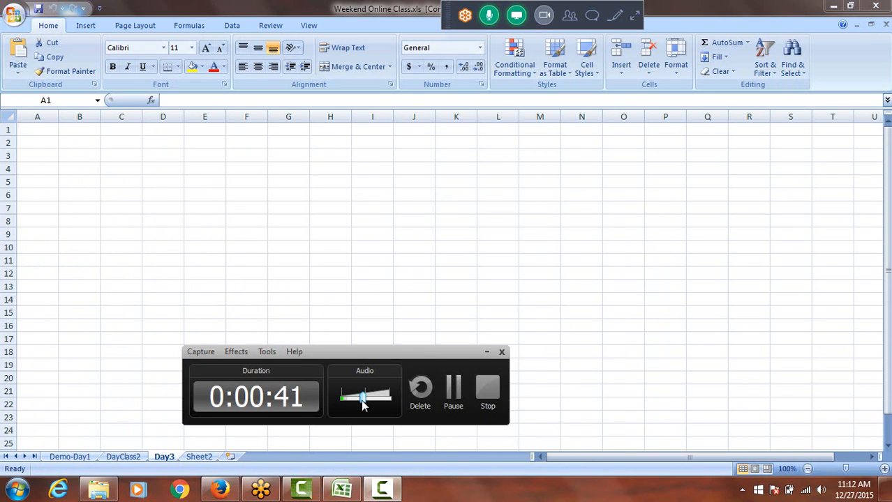
{"action": "left_click_drag", "start_coordinate": [362, 397], "coordinate": [401, 412]}
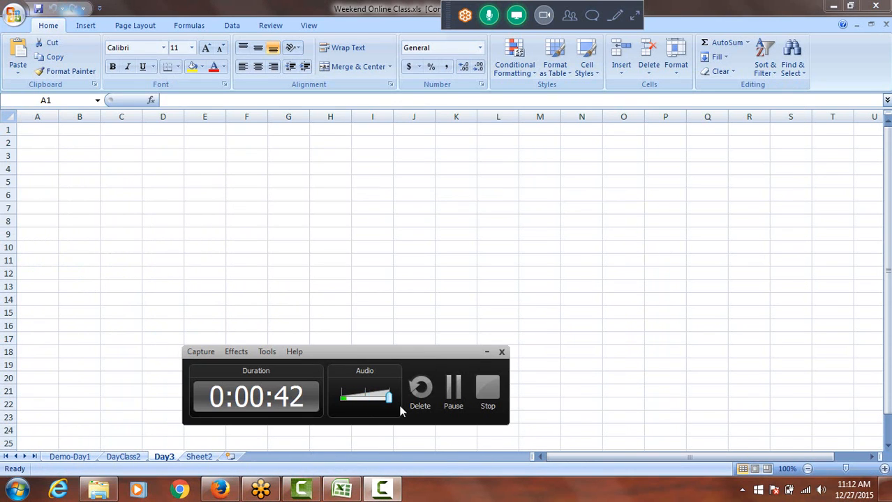
{"action": "left_click", "coordinate": [486, 352]}
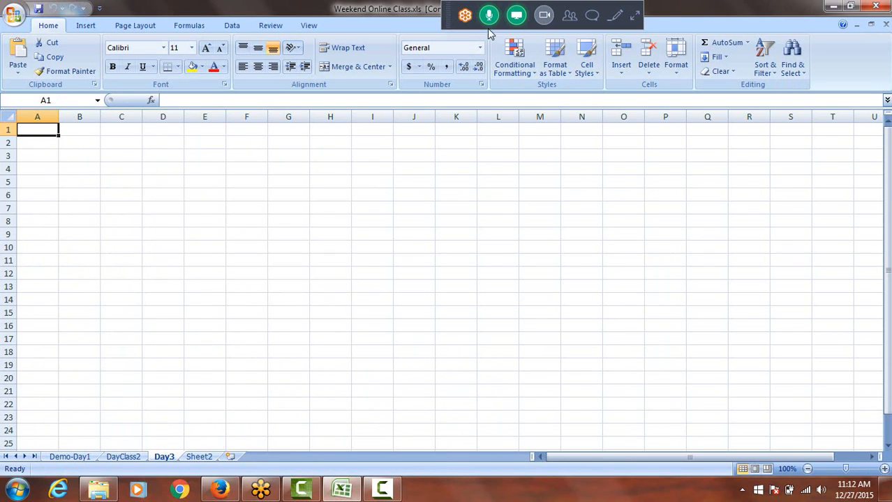
Send the messages "can you hear me?" and "good" to everyone in the meeting chat
{"action": "left_click", "coordinate": [593, 21]}
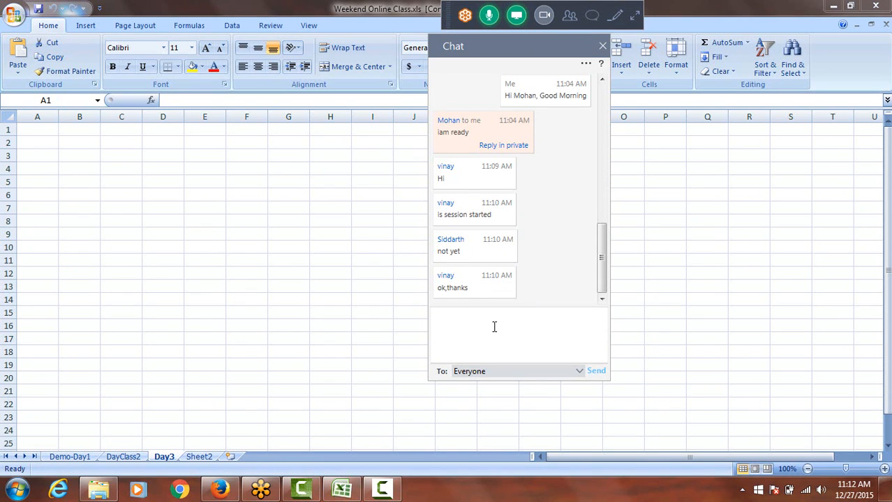
{"action": "type", "text": "can you hear me?"}
{"action": "key", "text": "Return"}
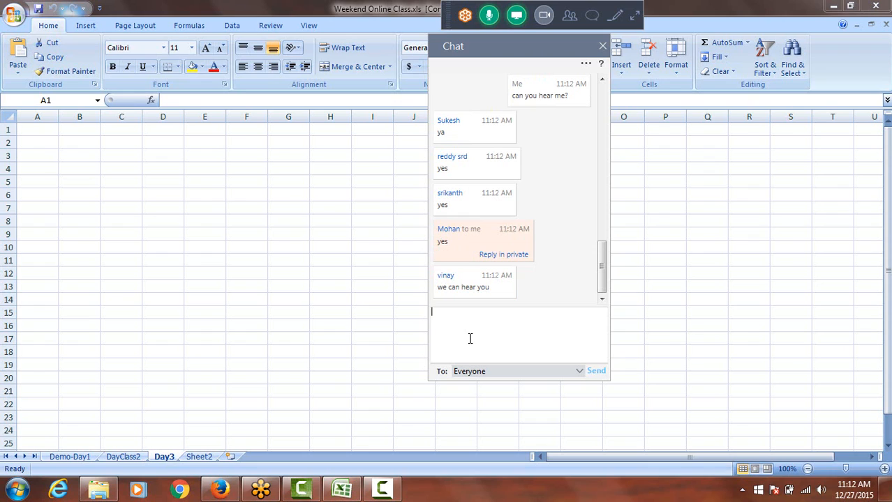
{"action": "type", "text": "good"}
{"action": "key", "text": "Return"}
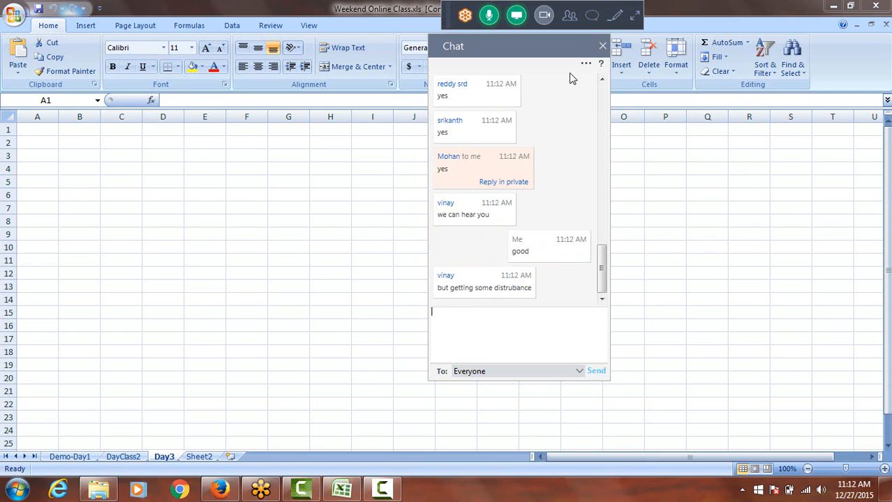
Mute all attendees through the expanded meeting controls while keeping the presenter's microphone on, and close the controls and chat
{"action": "left_click", "coordinate": [626, 19]}
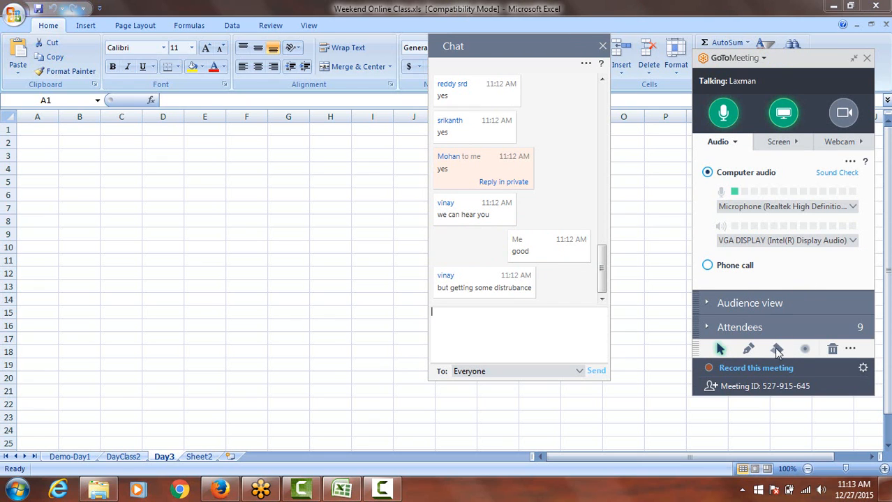
{"action": "left_click_drag", "start_coordinate": [807, 54], "coordinate": [748, 5]}
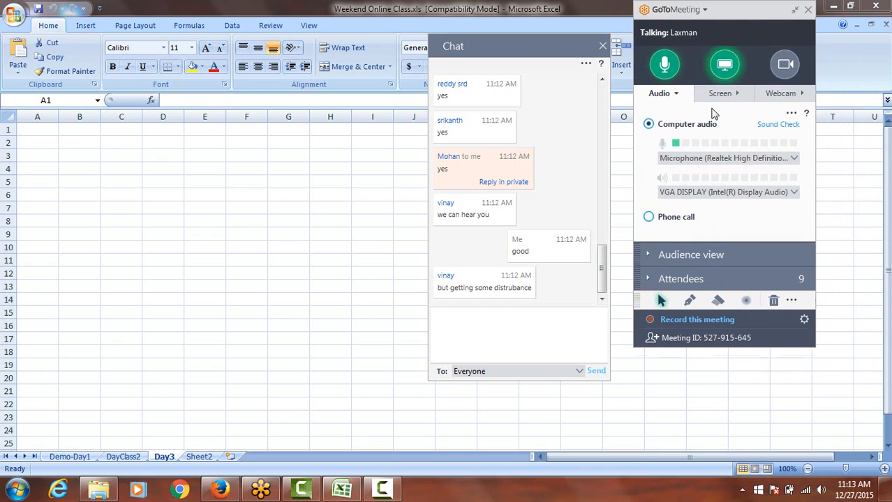
{"action": "left_click", "coordinate": [647, 280]}
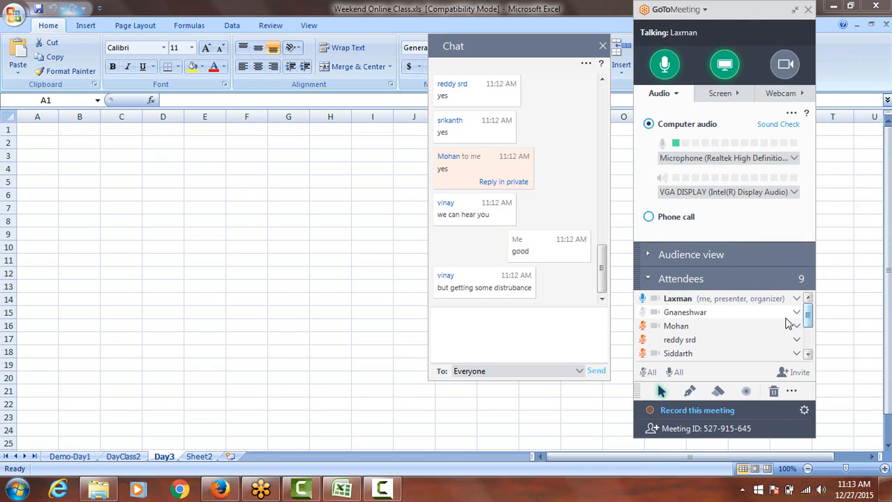
{"action": "mouse_move", "coordinate": [809, 318]}
{"action": "left_mouse_down"}
{"action": "mouse_move", "coordinate": [812, 340]}
{"action": "mouse_move", "coordinate": [814, 308]}
{"action": "left_mouse_up"}
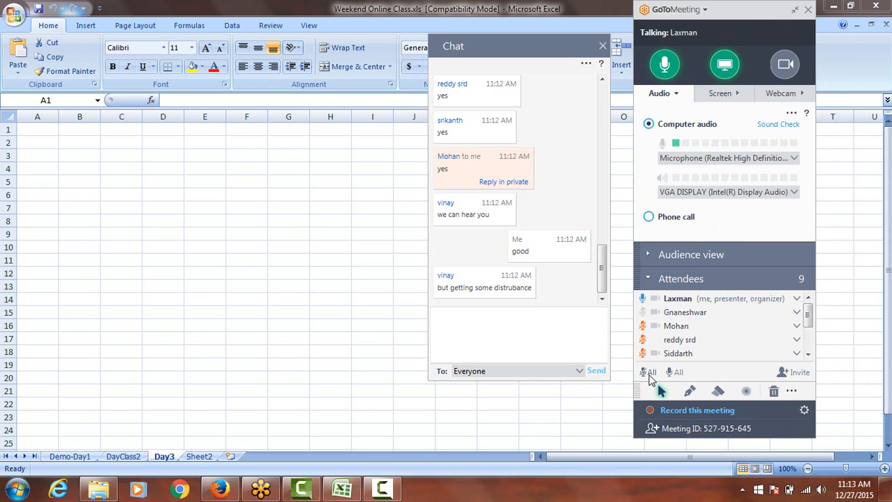
{"action": "left_click", "coordinate": [649, 373]}
{"action": "left_click", "coordinate": [642, 299]}
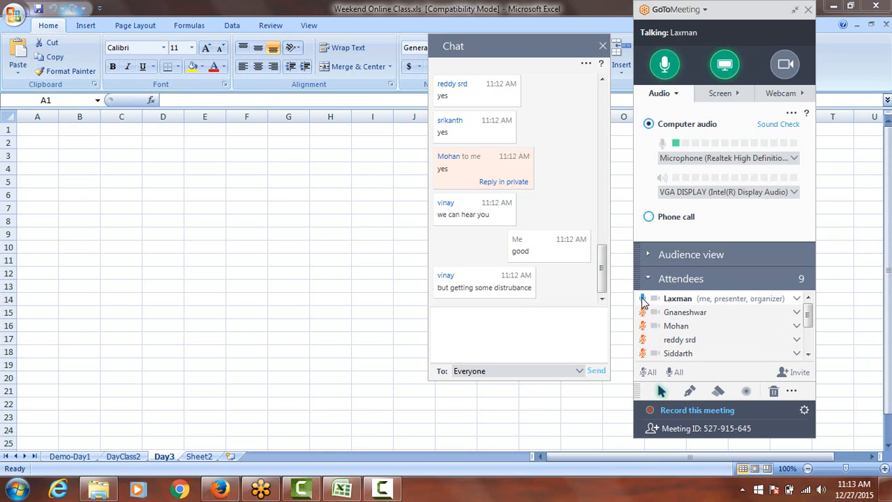
{"action": "left_click", "coordinate": [642, 300]}
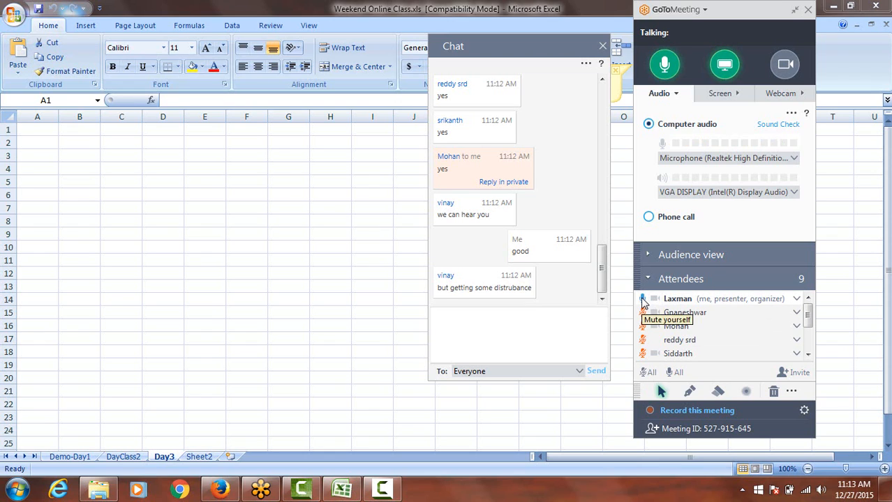
{"action": "left_click", "coordinate": [795, 12]}
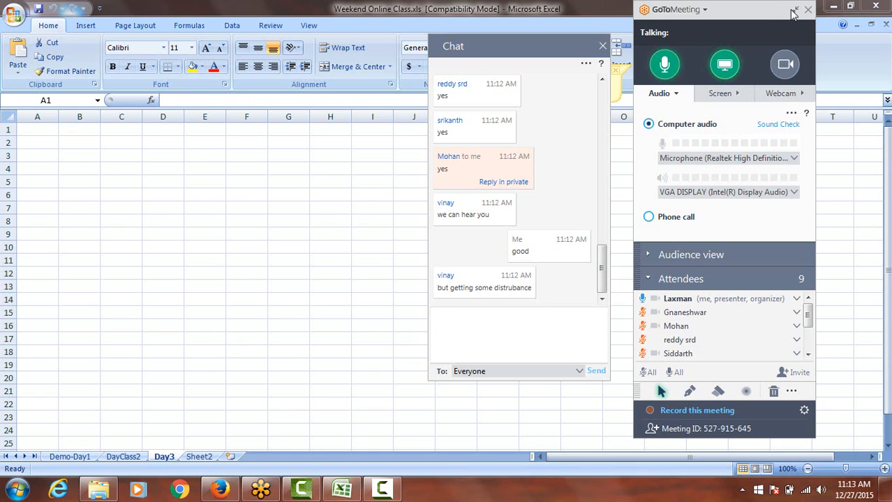
{"action": "left_click", "coordinate": [602, 46]}
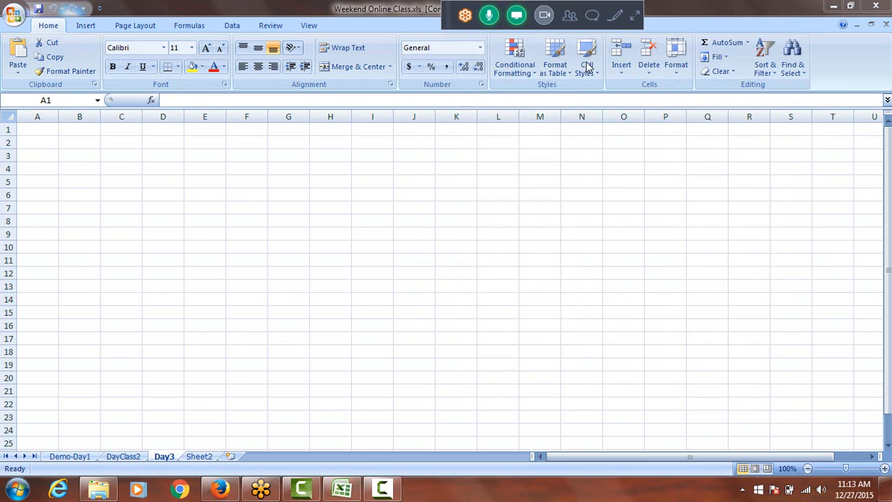
{"action": "left_click", "coordinate": [26, 128]}
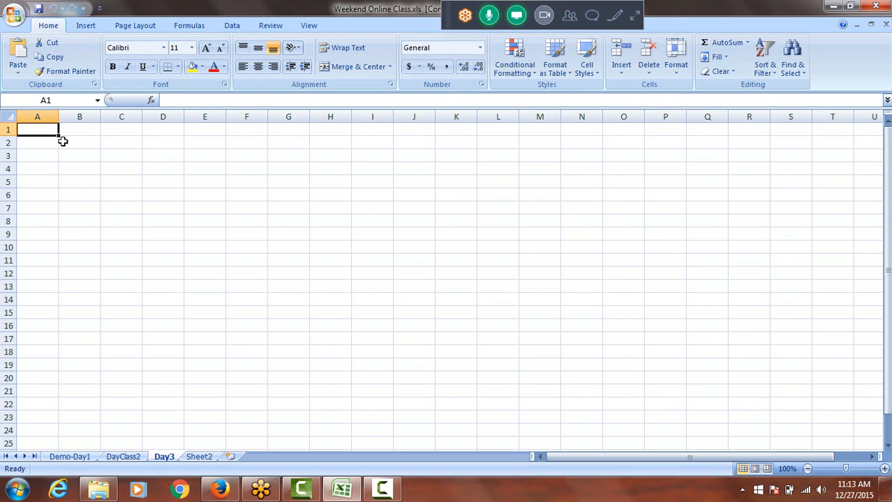
{"action": "type", "text": "F"}
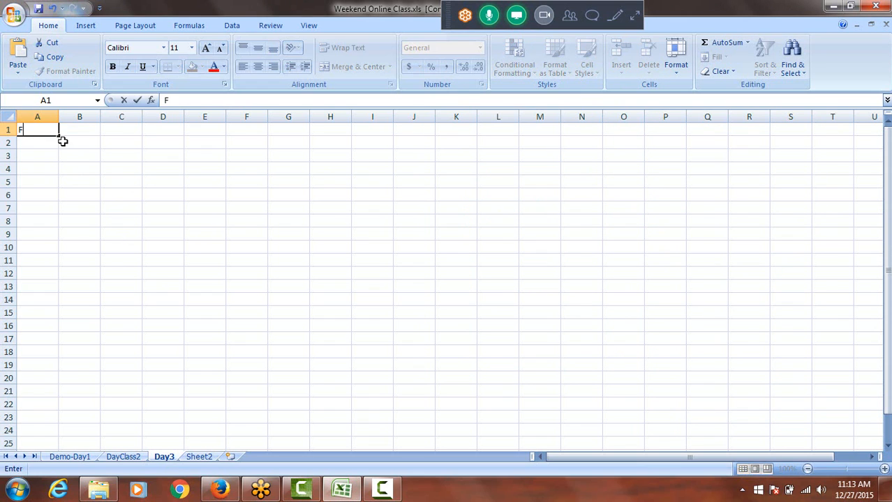
{"action": "left_click", "coordinate": [48, 148]}
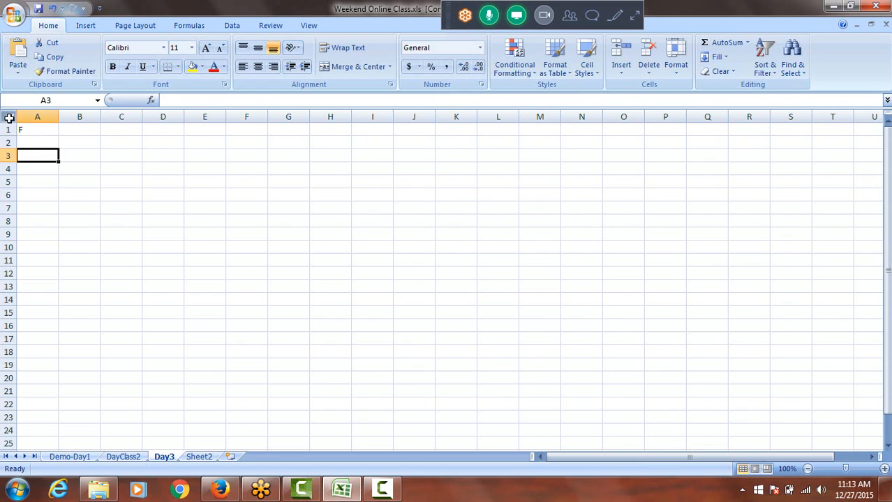
Set the font size of the entire Day3 sheet to 18
{"action": "left_click", "coordinate": [8, 116]}
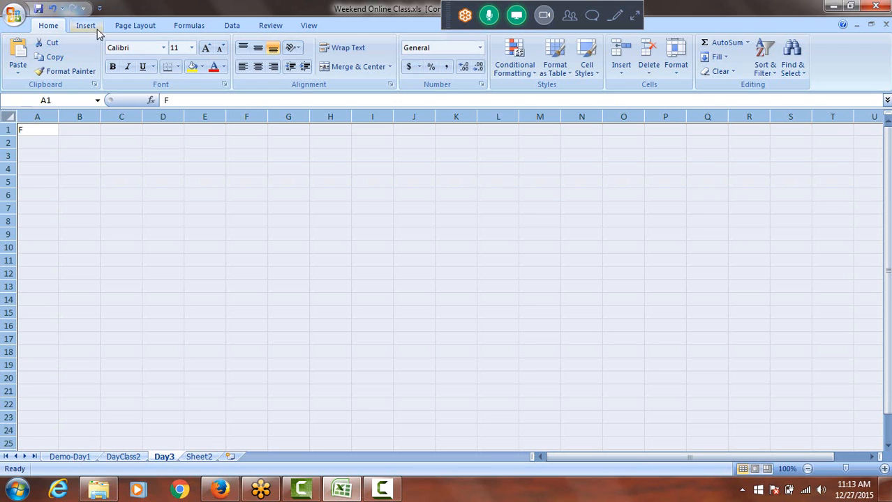
{"action": "left_click", "coordinate": [192, 48]}
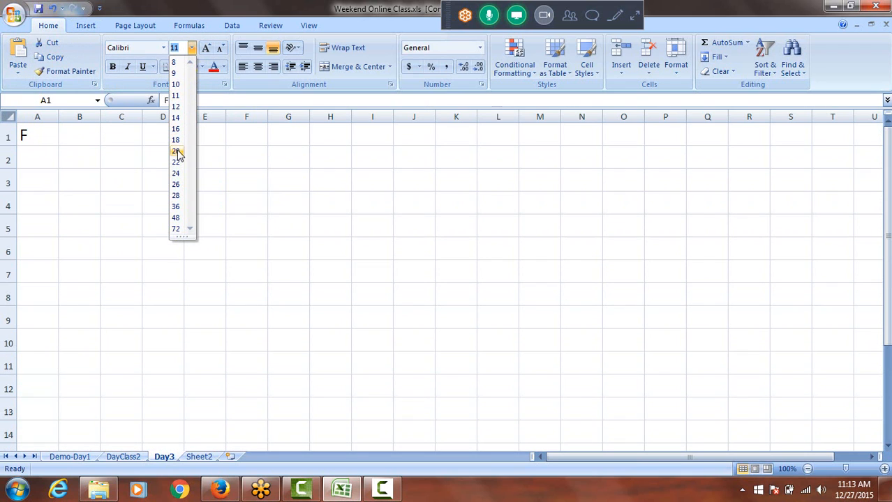
{"action": "left_click", "coordinate": [176, 141]}
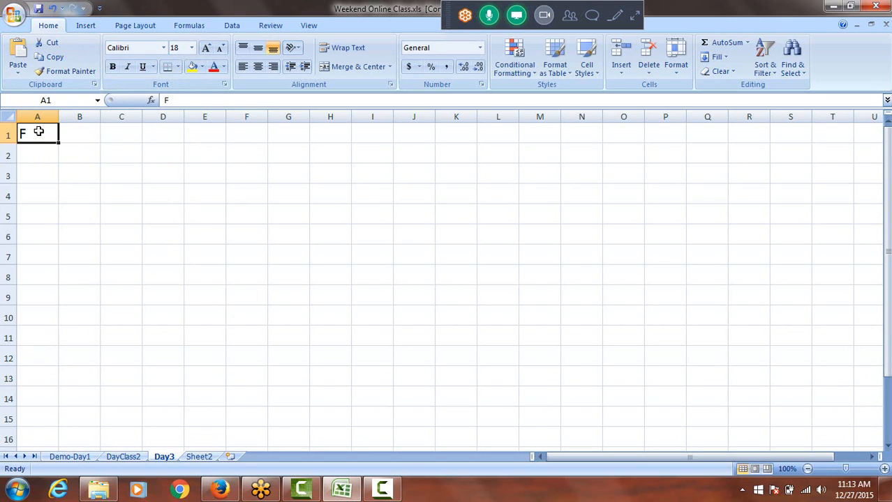
Enter the heading "Functional Setup Manager (FSM)" in cell A1, save the workbook and fit column A's width to it
{"action": "type", "text": "Function"}
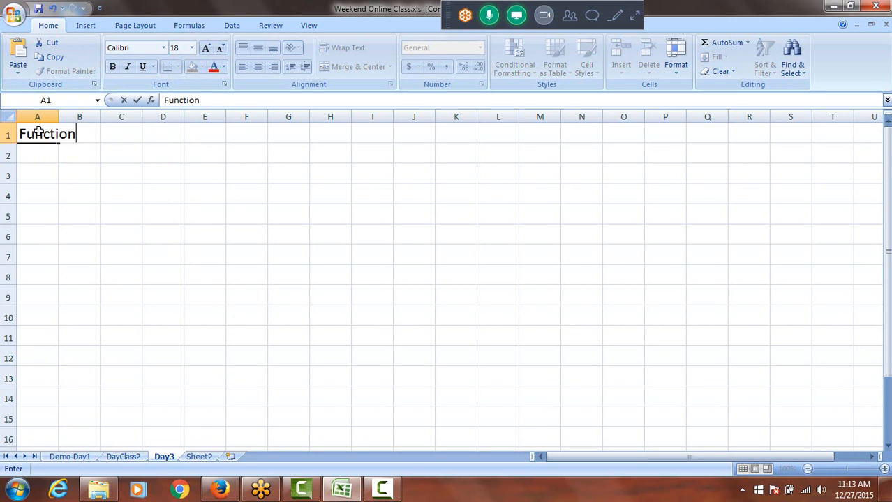
{"action": "type", "text": "al SE"}
{"action": "key", "text": "BackSpace"}
{"action": "type", "text": "e"}
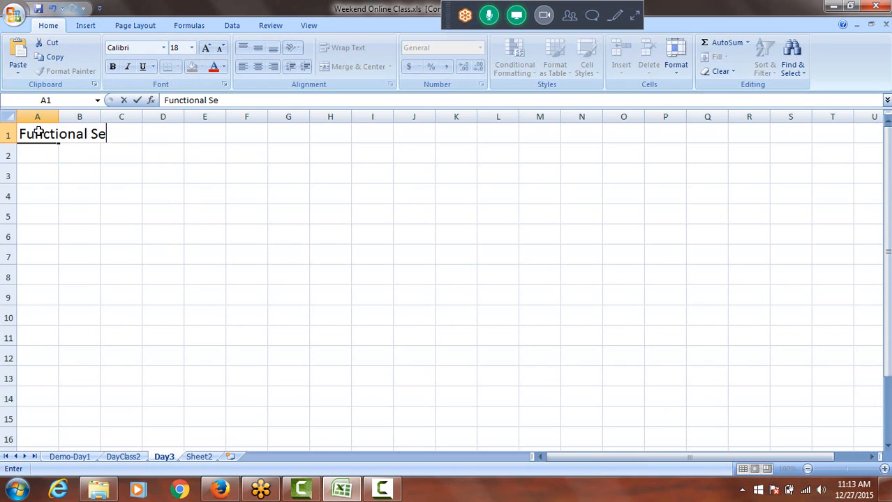
{"action": "type", "text": "tup Manage"}
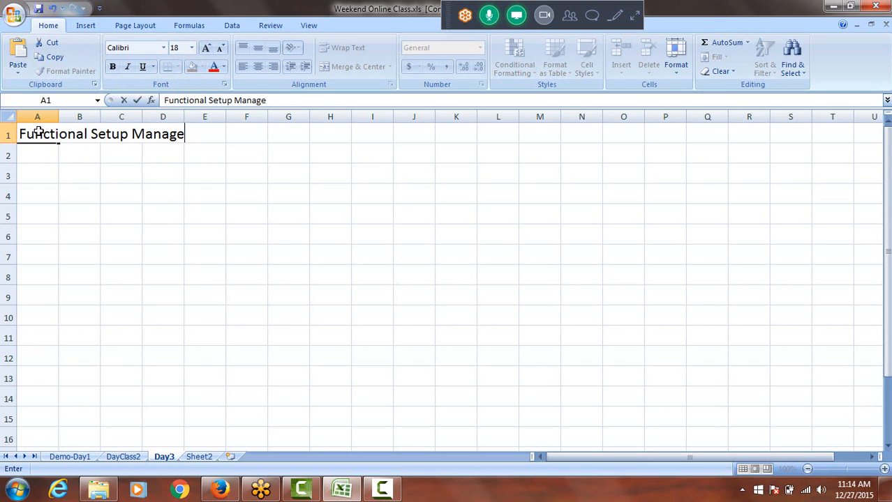
{"action": "type", "text": "r (FS"}
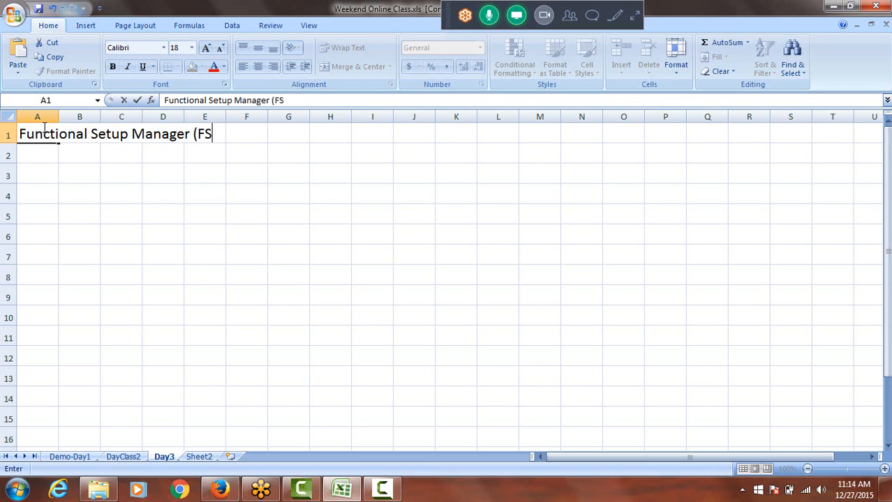
{"action": "type", "text": "M)"}
{"action": "key", "text": "ctrl+s"}
{"action": "double_click", "coordinate": [58, 117]}
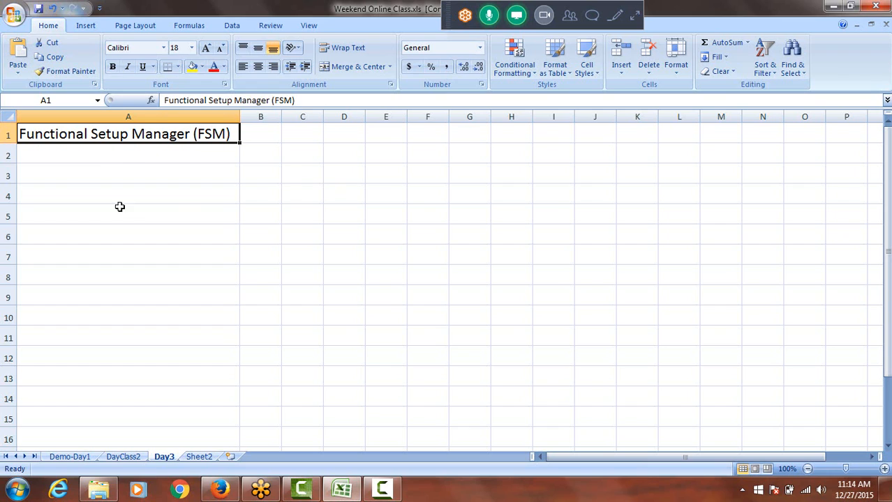
List "Financials", "SCM", "Projects" and "CRM" in cells A3 to A6
{"action": "left_click", "coordinate": [79, 175]}
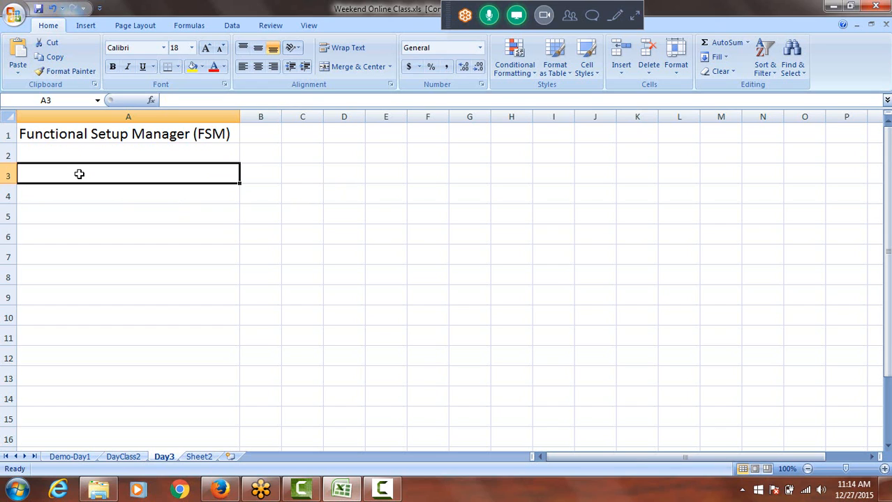
{"action": "type", "text": "Fi"}
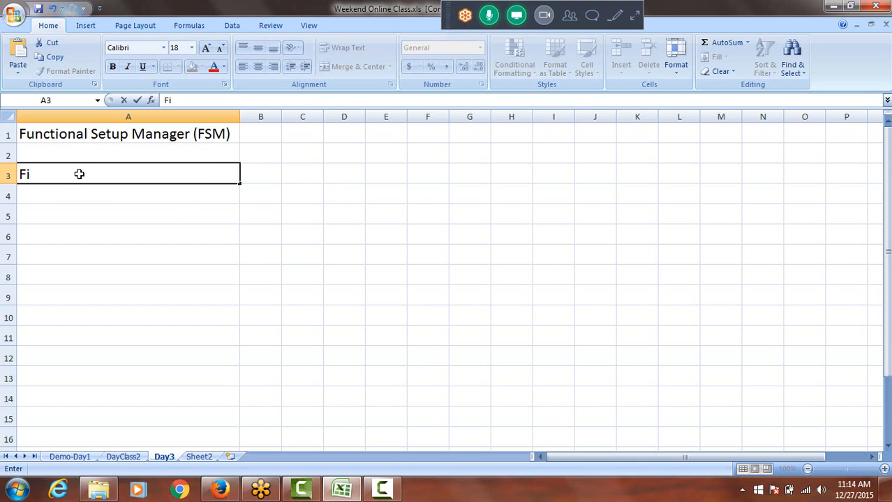
{"action": "type", "text": "nancials"}
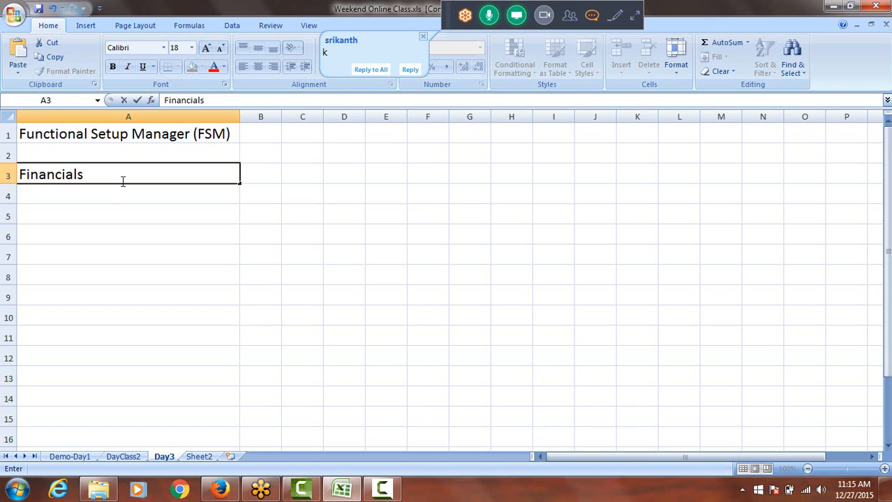
{"action": "key", "text": "Return"}
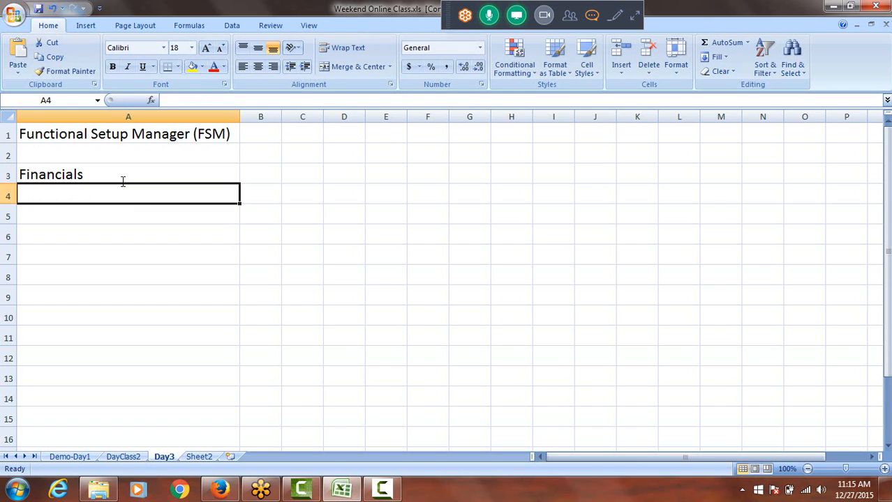
{"action": "type", "text": "SCM"}
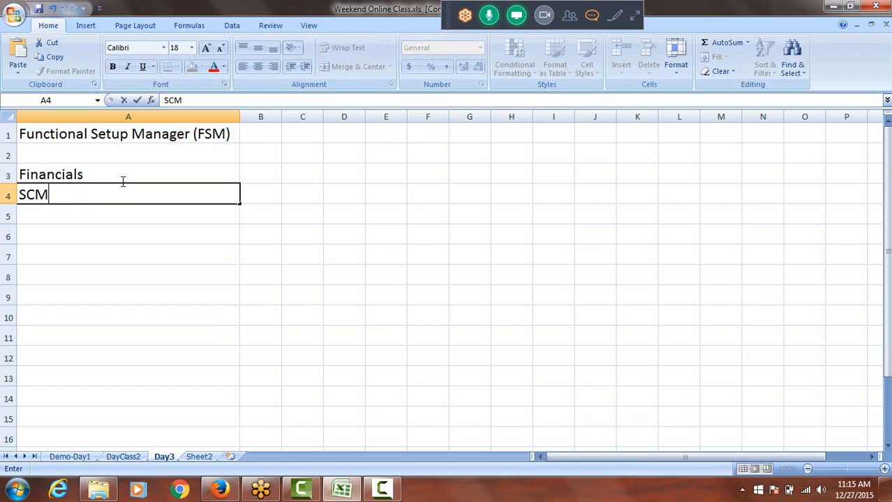
{"action": "key", "text": "Return"}
{"action": "type", "text": "P"}
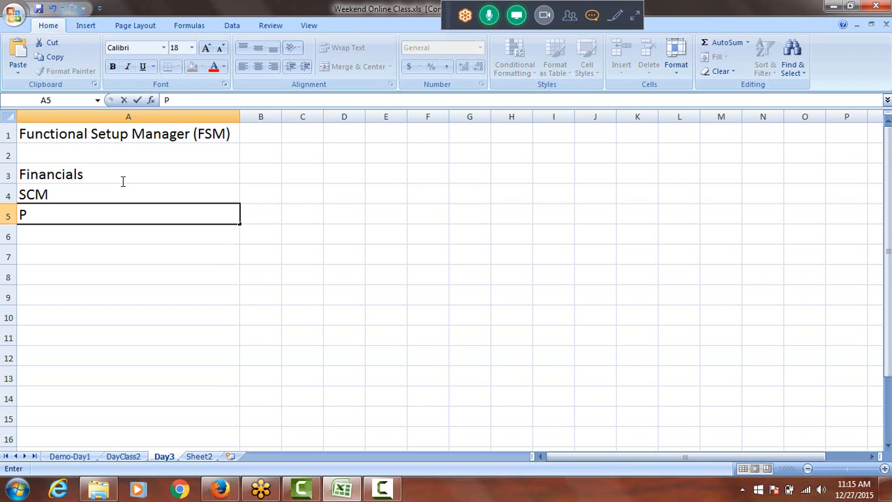
{"action": "type", "text": "rojects"}
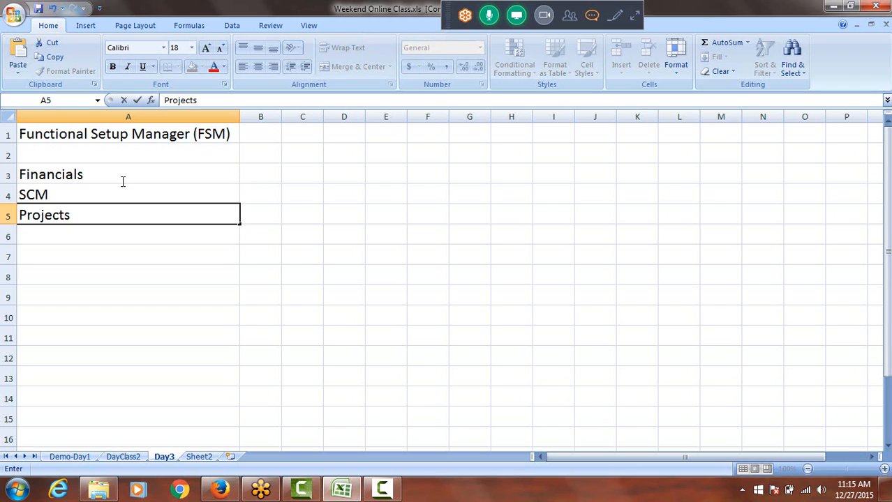
{"action": "key", "text": "Return"}
{"action": "type", "text": "CRM"}
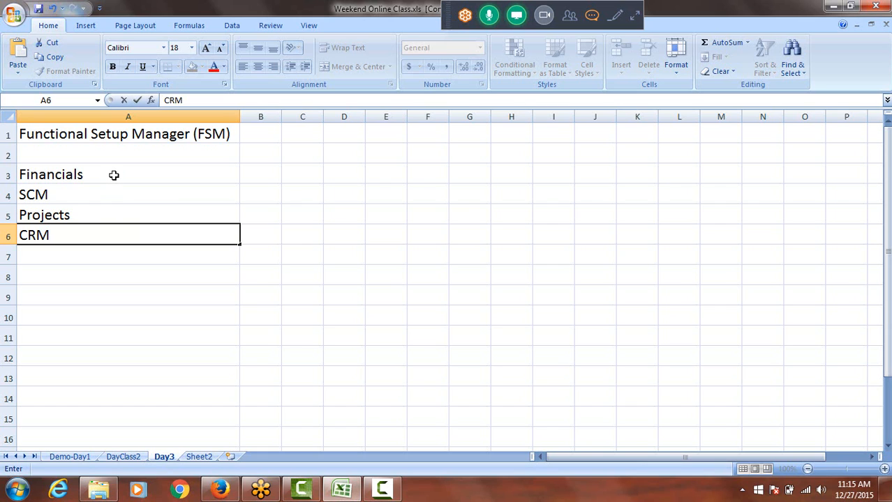
{"action": "left_click_drag", "start_coordinate": [83, 175], "coordinate": [84, 238]}
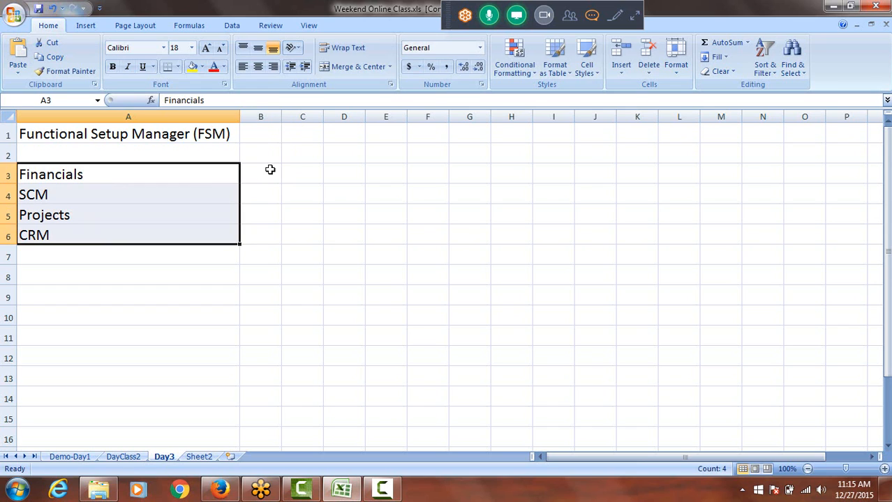
Widen column B to a width of about 32, enter "Offering" in B3 and fill it down to B6
{"action": "left_click_drag", "start_coordinate": [282, 116], "coordinate": [388, 133]}
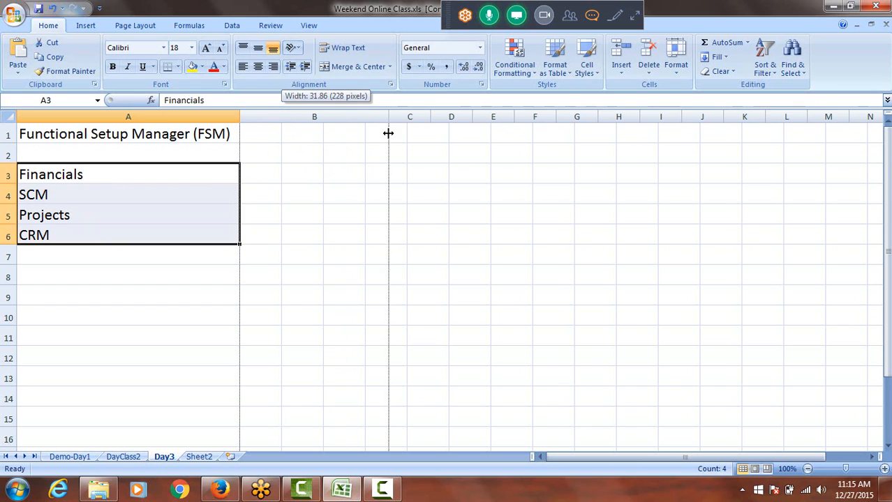
{"action": "left_click", "coordinate": [262, 174]}
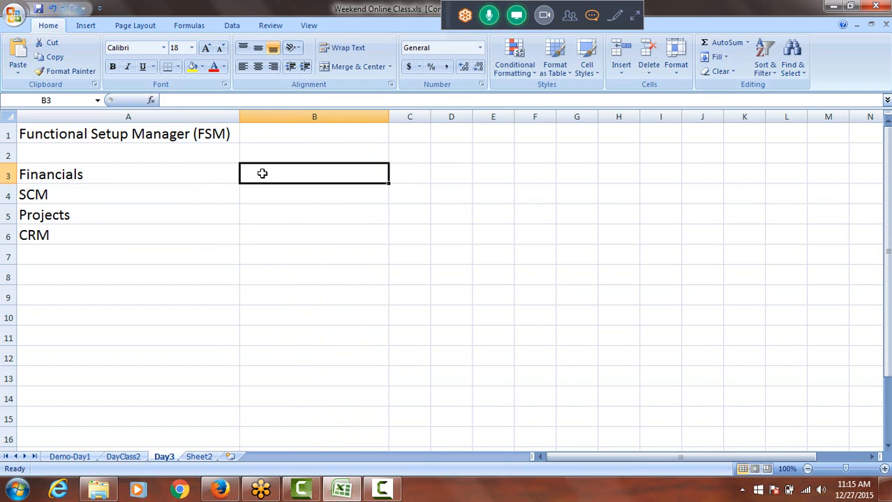
{"action": "type", "text": "Offering"}
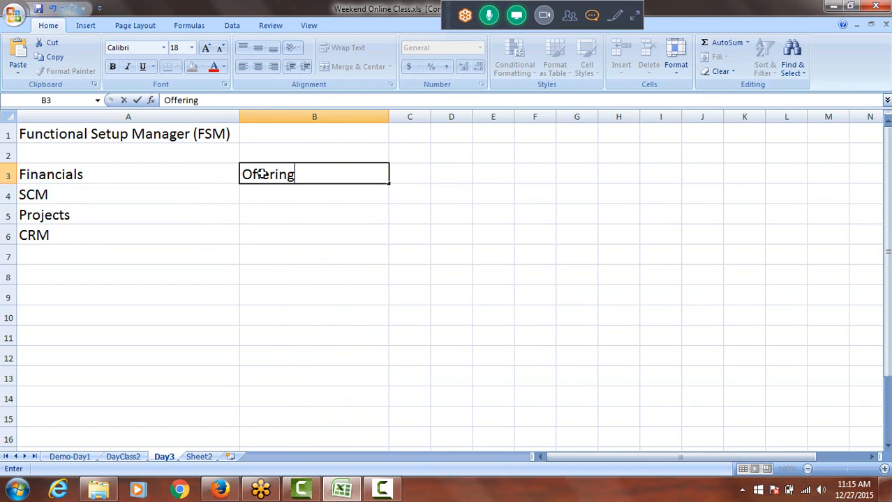
{"action": "double_click", "coordinate": [388, 180]}
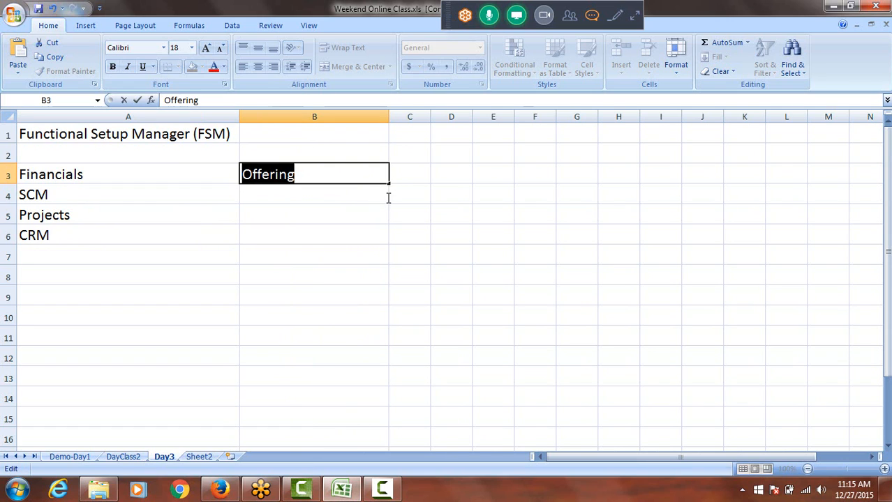
{"action": "left_click", "coordinate": [411, 157]}
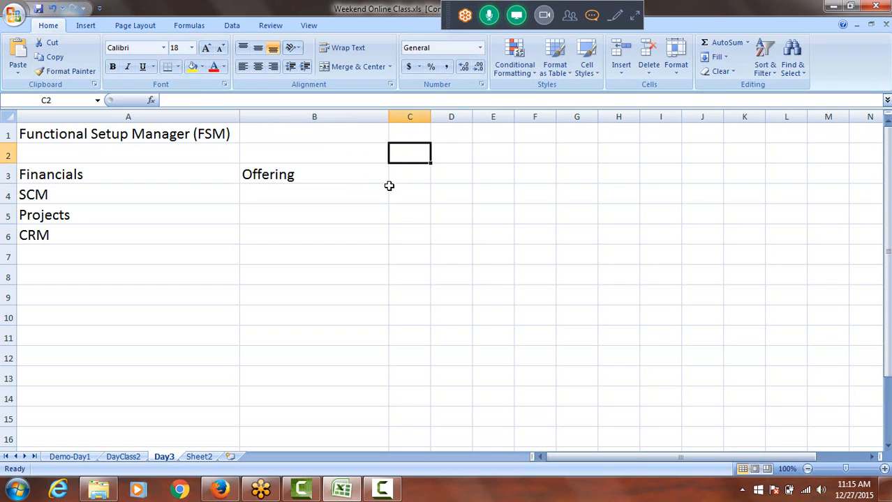
{"action": "left_click", "coordinate": [386, 185]}
{"action": "left_click_drag", "start_coordinate": [390, 183], "coordinate": [388, 242]}
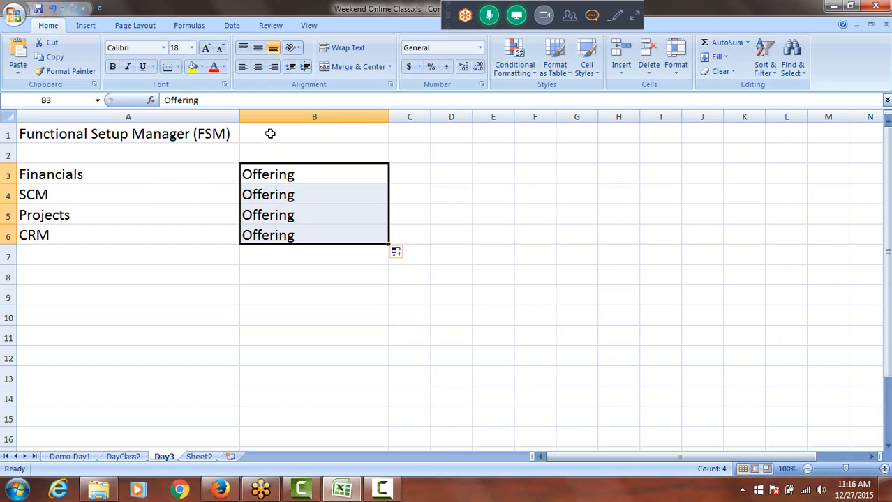
Fill the whole heading row 1 with the standard orange color
{"action": "left_click", "coordinate": [6, 134]}
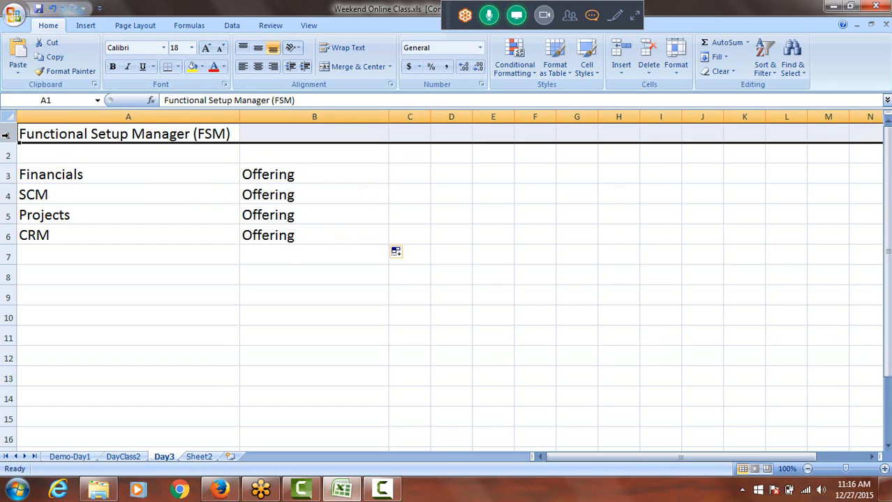
{"action": "left_click", "coordinate": [202, 68]}
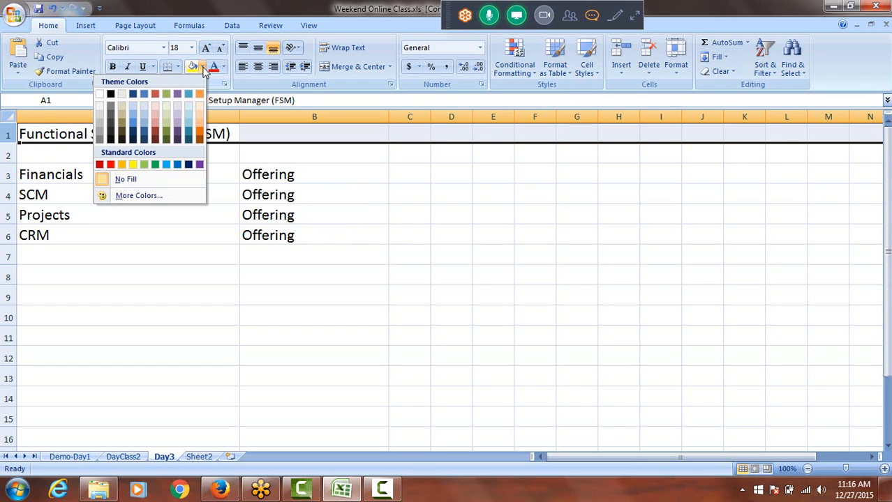
{"action": "left_click", "coordinate": [121, 165]}
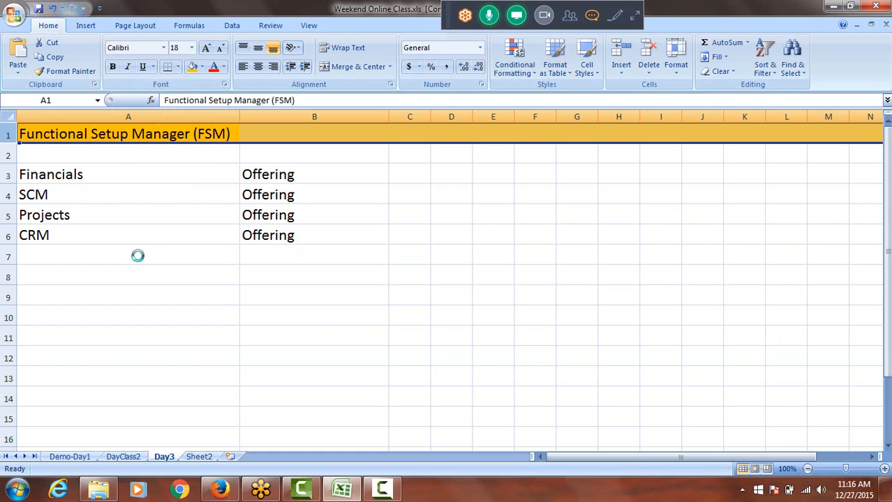
Replace the "SCM" entry in cell A4 with "Procurement"
{"action": "left_click", "coordinate": [64, 175]}
{"action": "left_click_drag", "start_coordinate": [64, 175], "coordinate": [64, 230]}
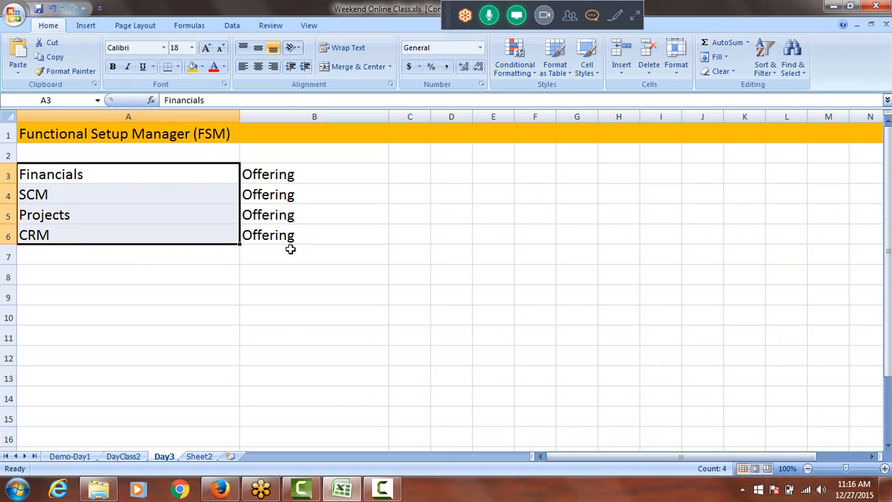
{"action": "double_click", "coordinate": [54, 195]}
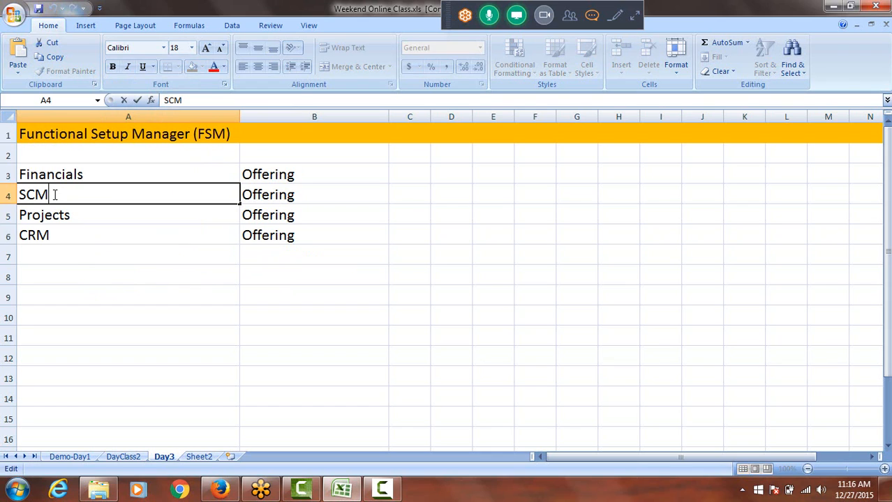
{"action": "key", "text": "BackSpace"}
{"action": "key", "text": "BackSpace"}
{"action": "key", "text": "BackSpace"}
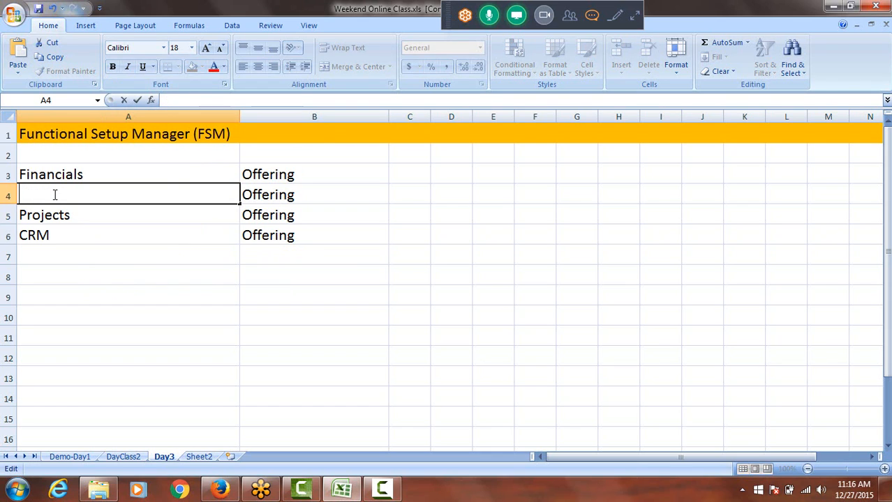
{"action": "type", "text": "p"}
{"action": "key", "text": "BackSpace"}
{"action": "key", "text": "BackSpace"}
{"action": "type", "text": "Procurement"}
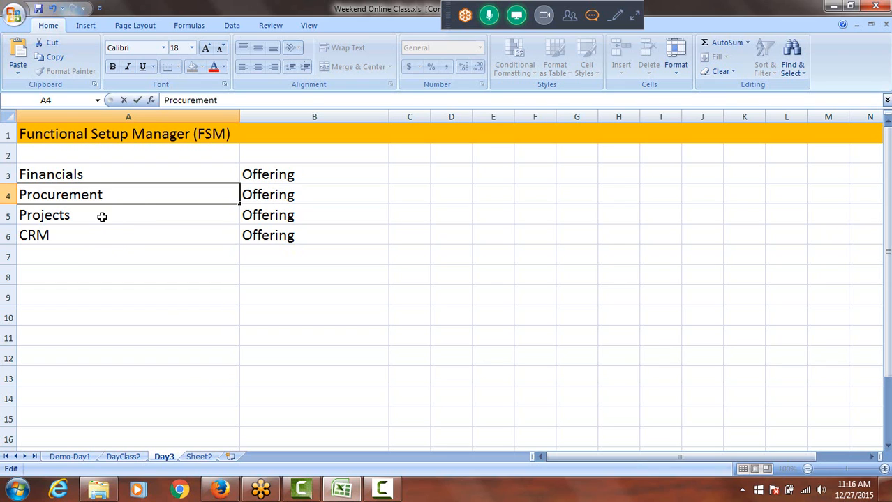
{"action": "key", "text": "Escape"}
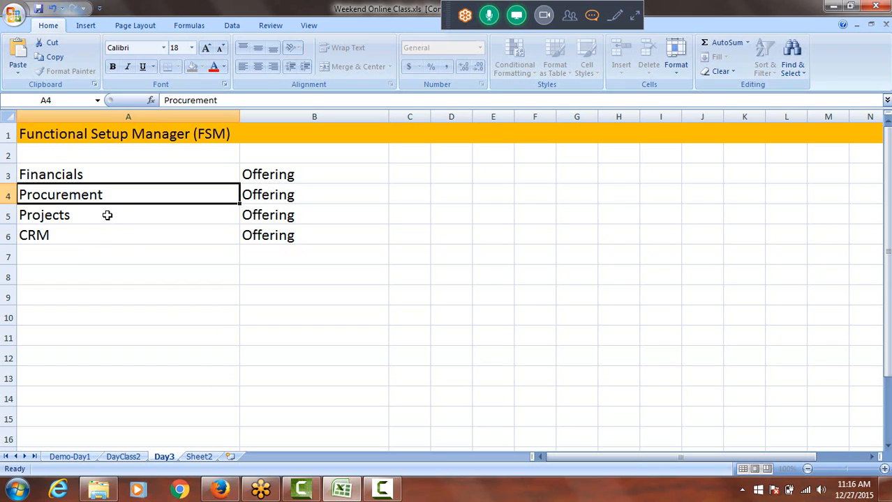
{"action": "left_click", "coordinate": [100, 176]}
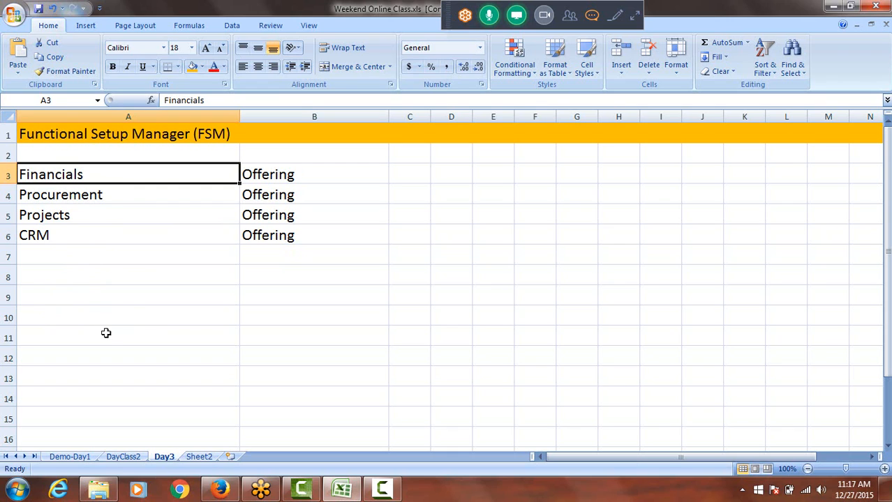
Enter "General Ledger" in cell A8 and "Accounts Payable" in cell A9
{"action": "left_click", "coordinate": [70, 272]}
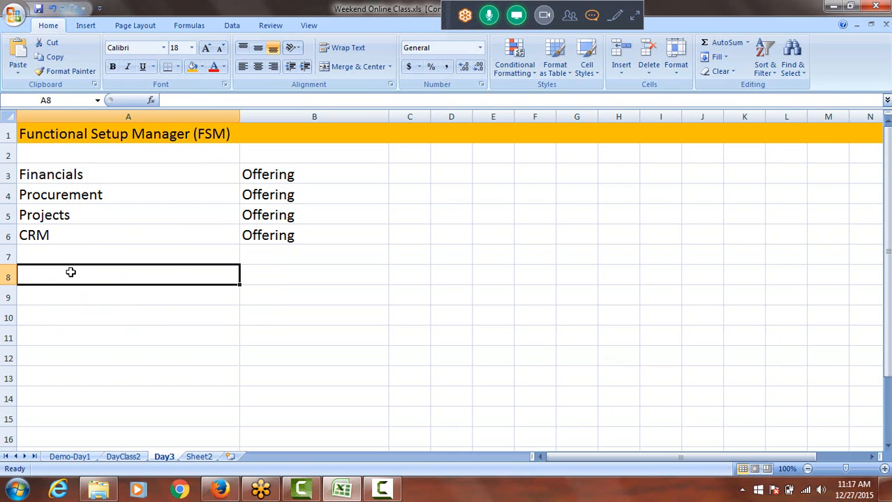
{"action": "type", "text": "Geenera"}
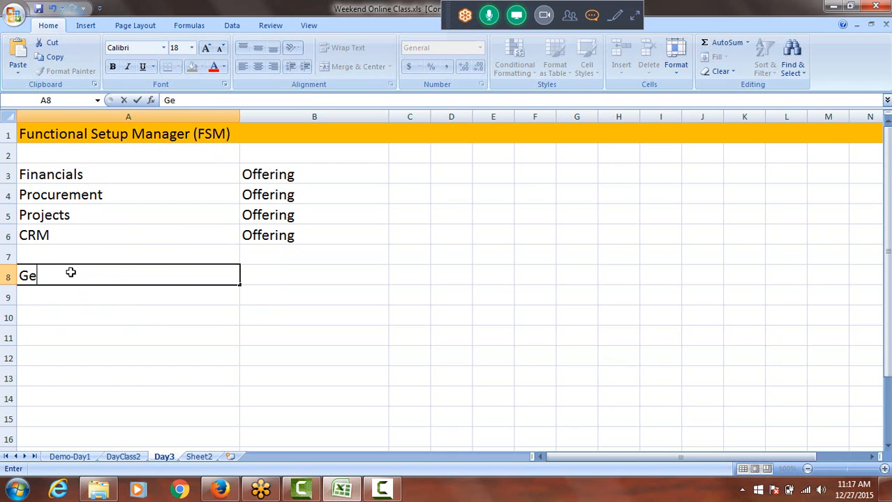
{"action": "key", "text": "BackSpace"}
{"action": "key", "text": "BackSpace"}
{"action": "key", "text": "BackSpace"}
{"action": "key", "text": "BackSpace"}
{"action": "key", "text": "BackSpace"}
{"action": "type", "text": "neral L"}
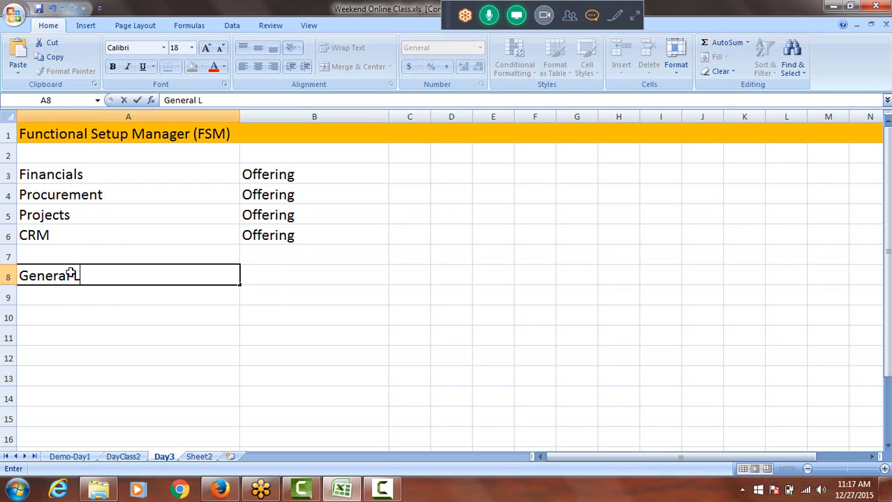
{"action": "type", "text": "edger"}
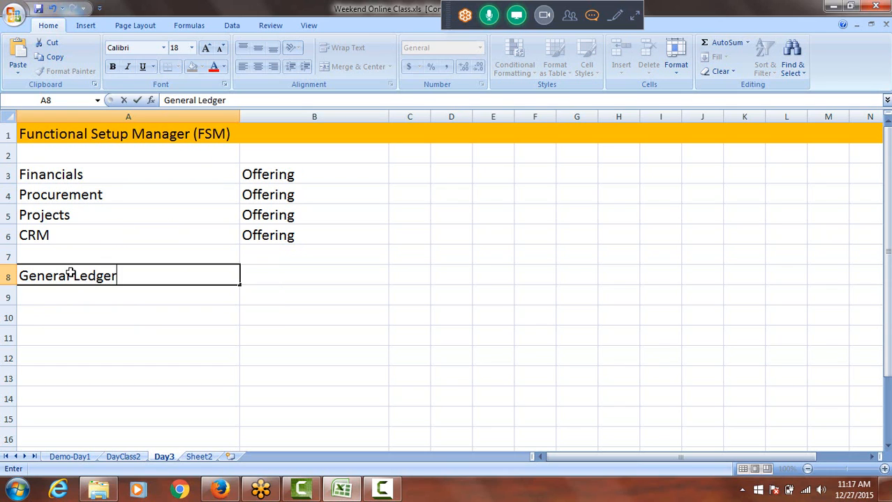
{"action": "key", "text": "Return"}
{"action": "type", "text": "Accou"}
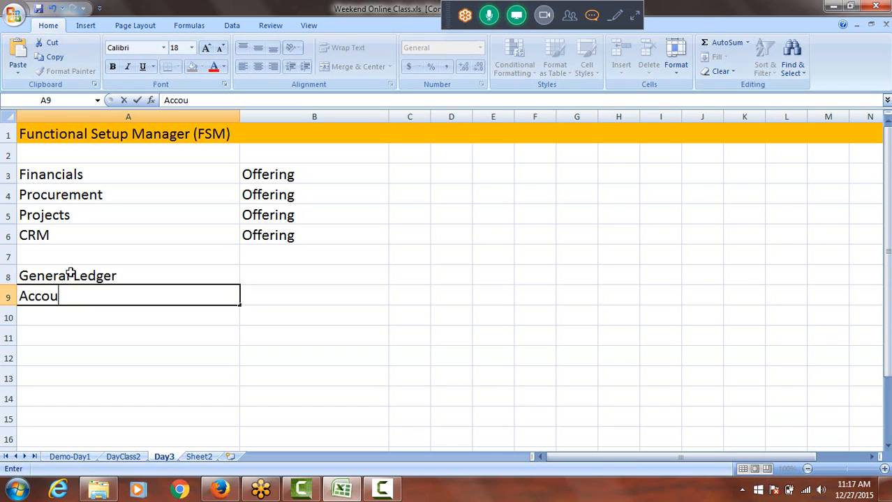
{"action": "type", "text": "nts Payable"}
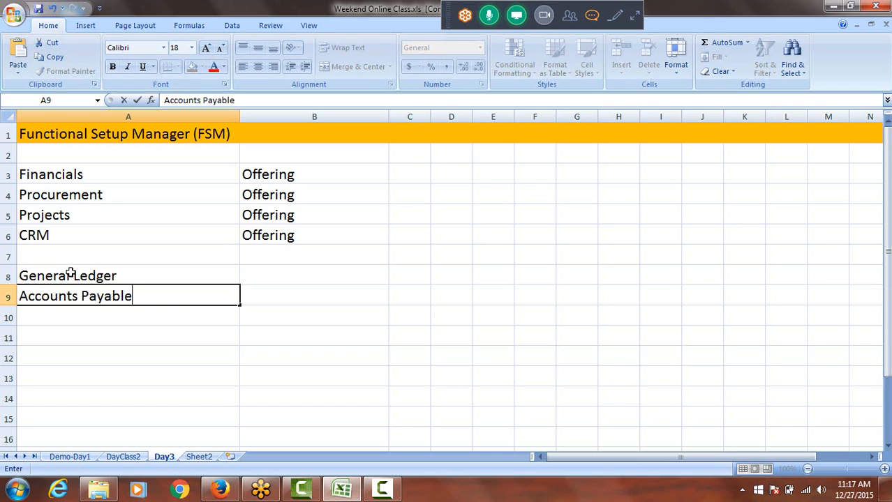
{"action": "key", "text": "Return"}
Enter "Accounts Receivables" in cell A10, below the Accounts Payable entry
{"action": "type", "text": "Accouin"}
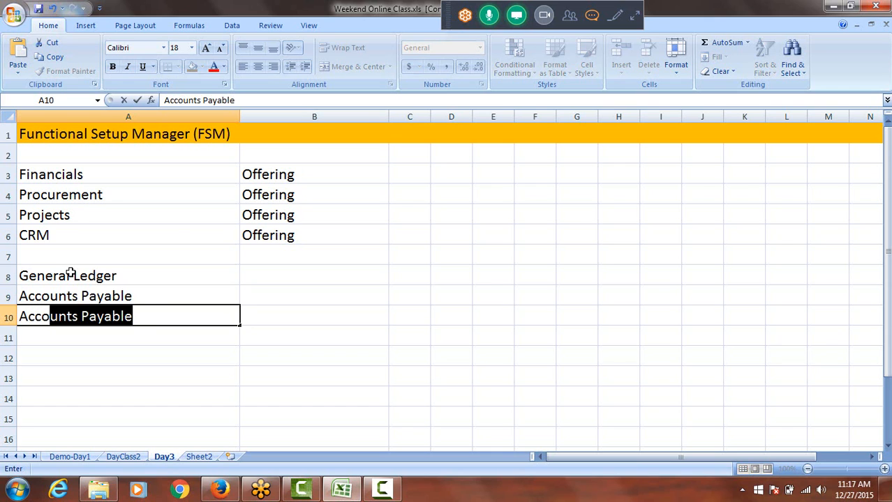
{"action": "key", "text": "BackSpace"}
{"action": "key", "text": "BackSpace"}
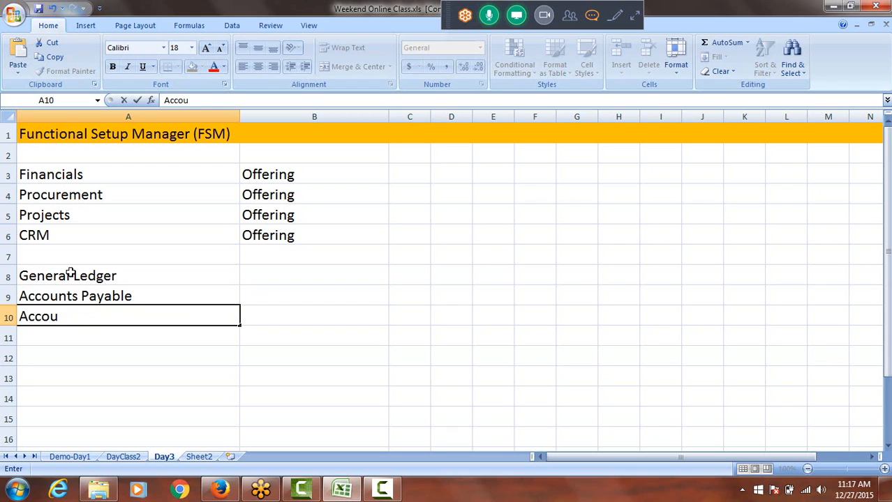
{"action": "type", "text": "nts Re"}
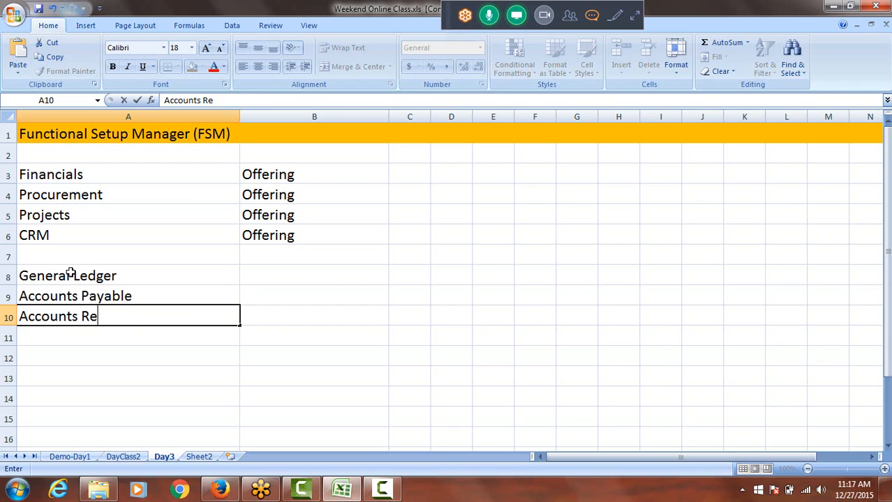
{"action": "type", "text": "ceivables"}
{"action": "key", "text": "Return"}
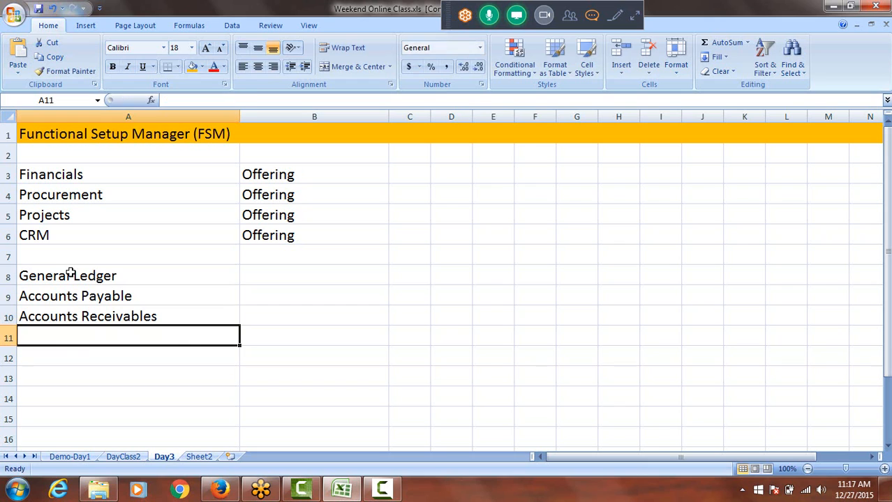
Enter "Cash Management" in cell A11 and "Fixed Assets" in cell A12
{"action": "type", "text": "Ca"}
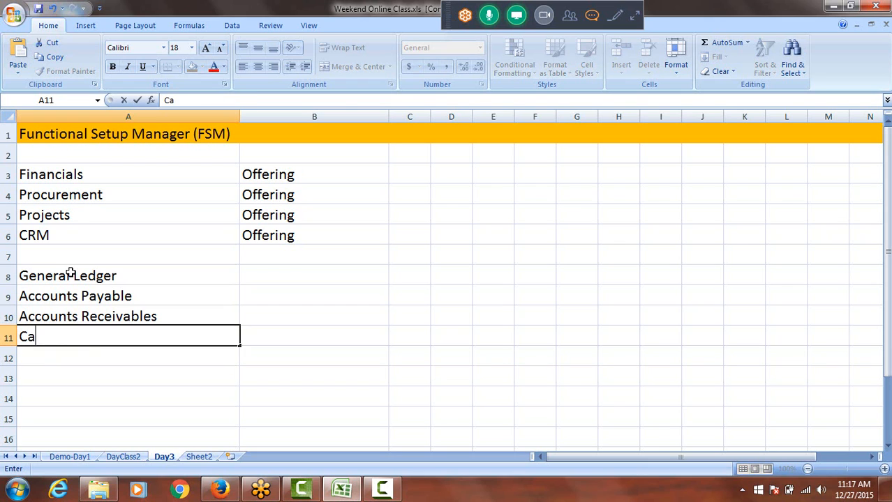
{"action": "type", "text": "sh Management"}
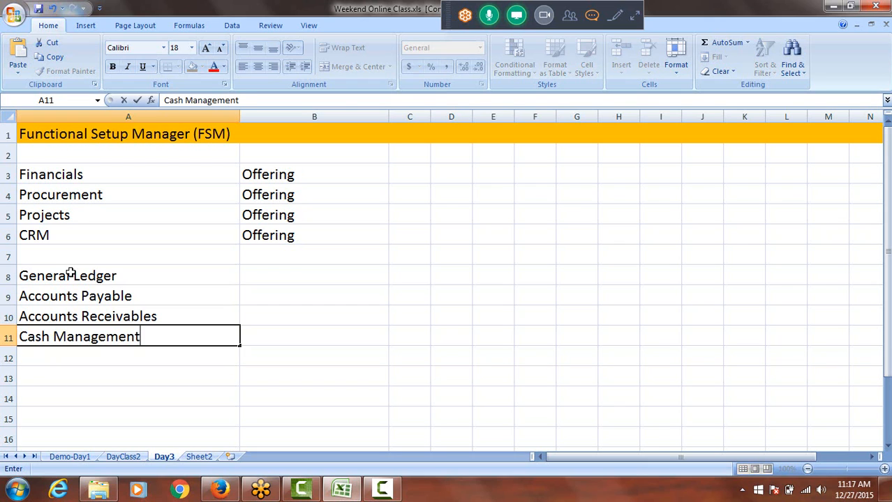
{"action": "key", "text": "Return"}
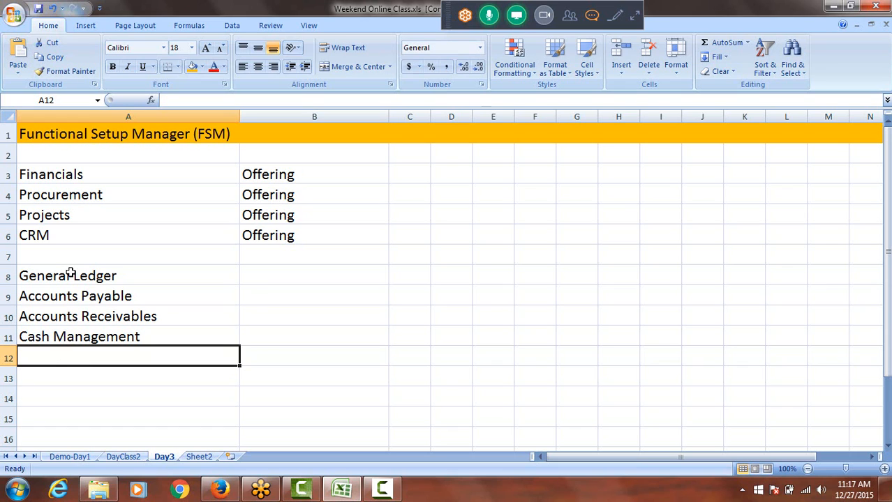
{"action": "type", "text": "Fi"}
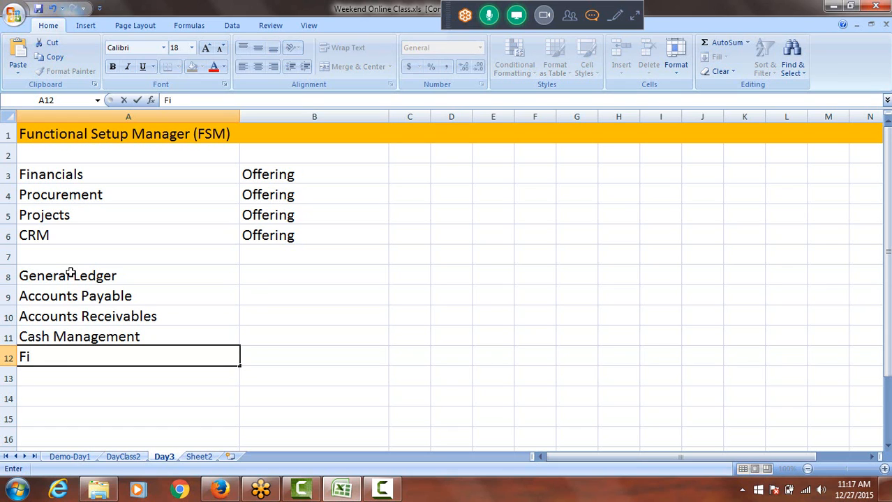
{"action": "type", "text": "xed Asse"}
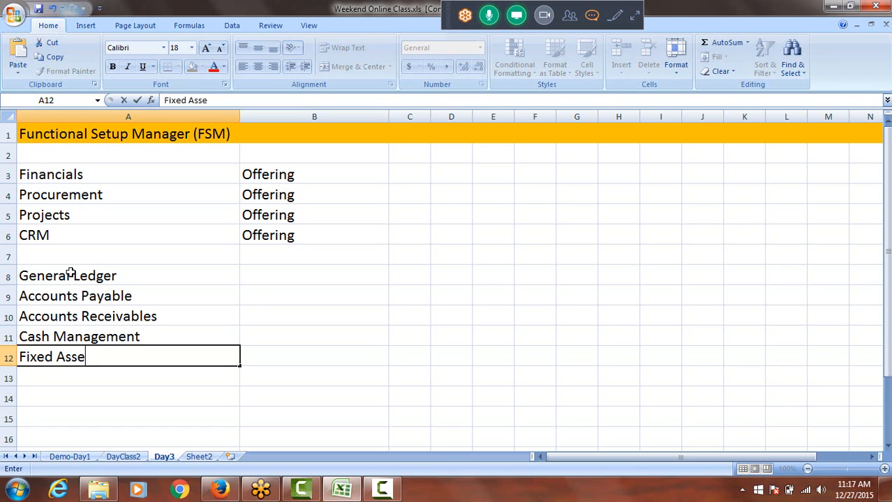
{"action": "type", "text": "ts"}
{"action": "key", "text": "Return"}
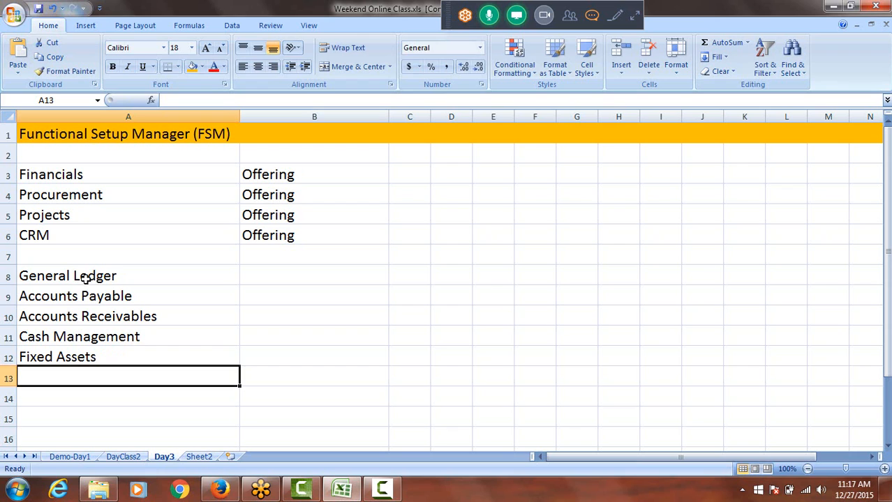
{"action": "left_click_drag", "start_coordinate": [87, 279], "coordinate": [97, 358]}
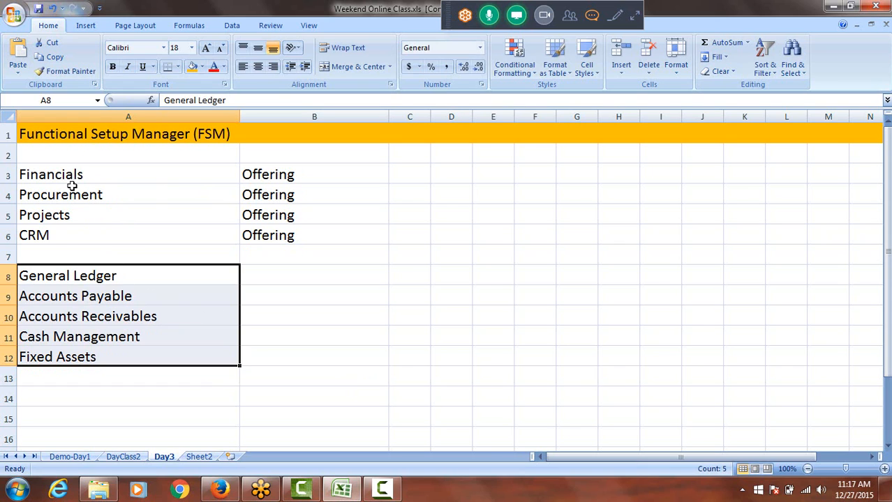
{"action": "left_click", "coordinate": [95, 274]}
{"action": "left_click_drag", "start_coordinate": [96, 275], "coordinate": [98, 358]}
Enter "Option" in cell B8 and fill it down to B12 beside the financial modules
{"action": "left_click", "coordinate": [268, 276]}
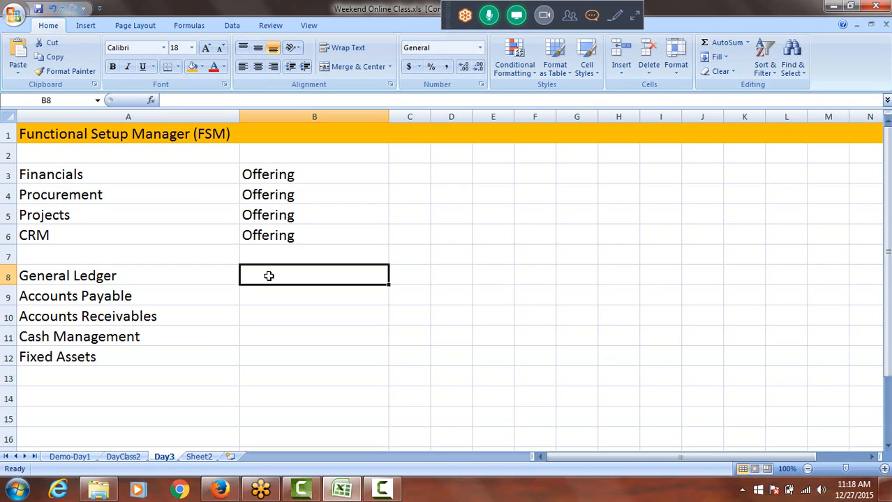
{"action": "type", "text": "Option"}
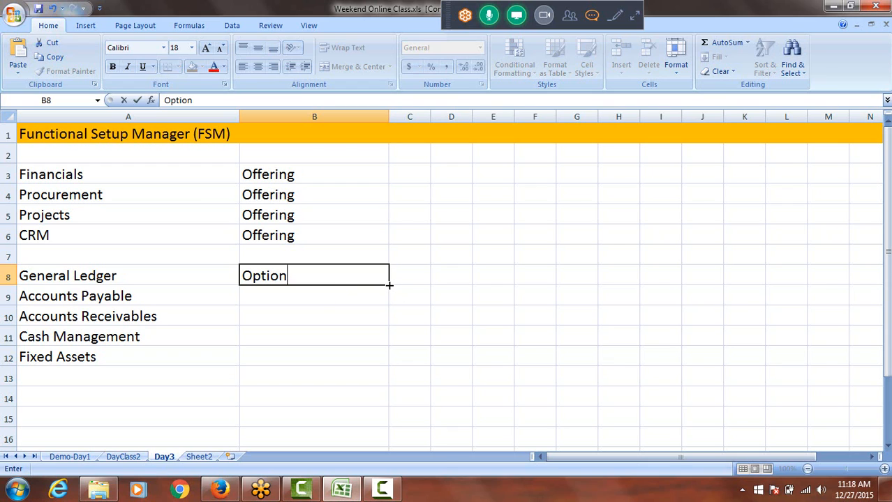
{"action": "left_click_drag", "start_coordinate": [391, 285], "coordinate": [392, 358]}
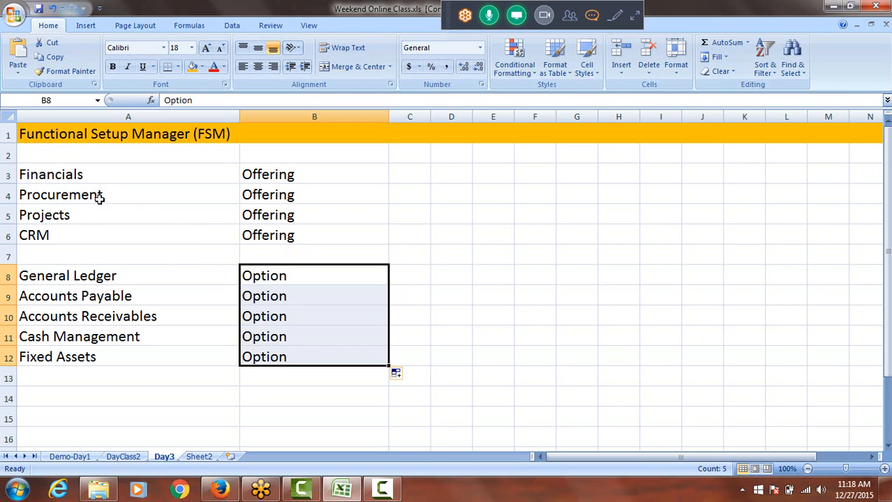
{"action": "left_click_drag", "start_coordinate": [84, 173], "coordinate": [85, 236]}
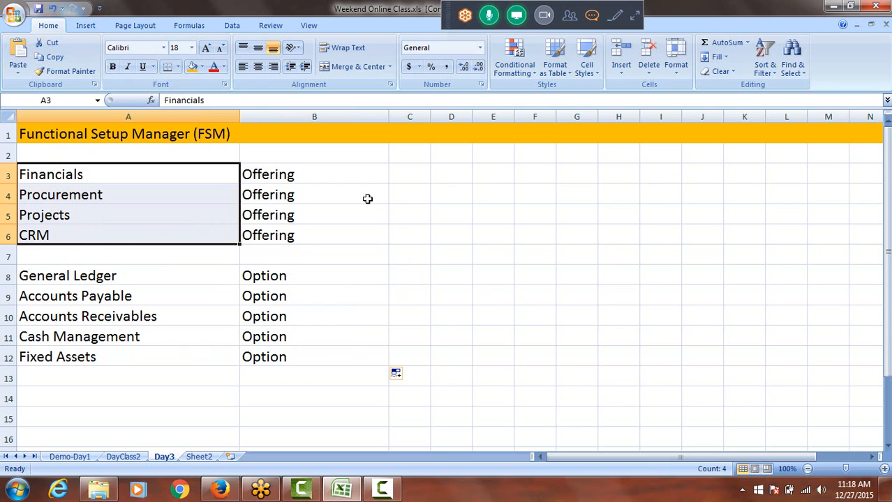
{"action": "left_click_drag", "start_coordinate": [79, 275], "coordinate": [90, 358]}
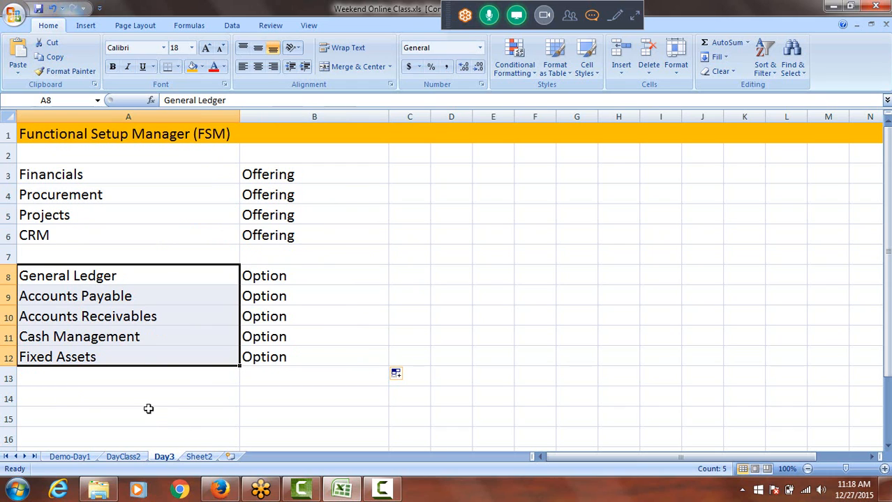
Enter "Accounts Payable" in cell A14 as a heading below the module list
{"action": "scroll", "coordinate": [219, 381], "scroll_direction": "down", "scroll_amount": 1}
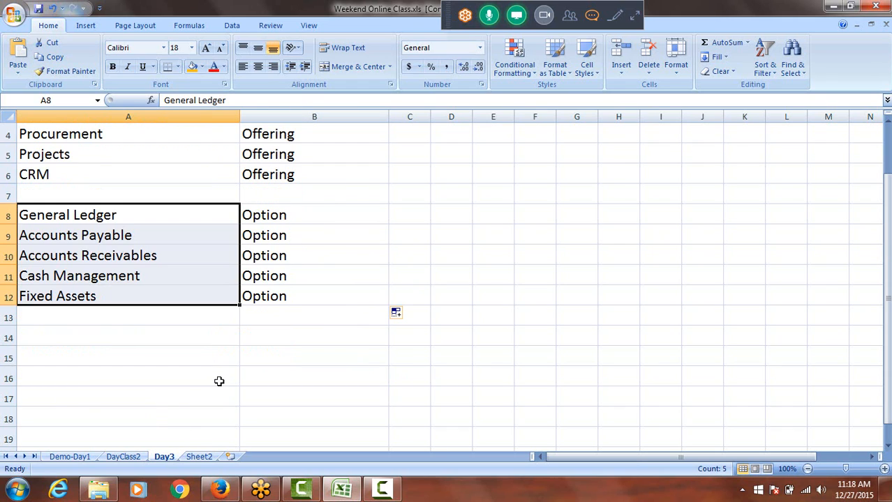
{"action": "left_click", "coordinate": [108, 340]}
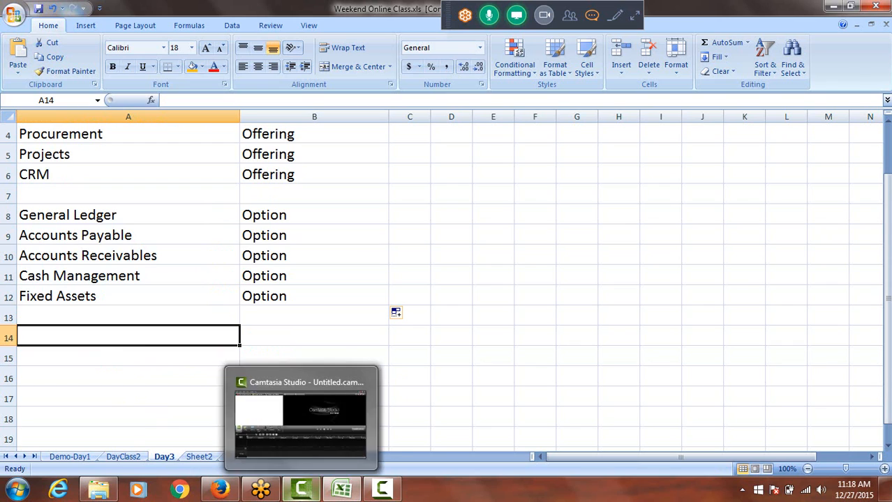
{"action": "type", "text": "Accou"}
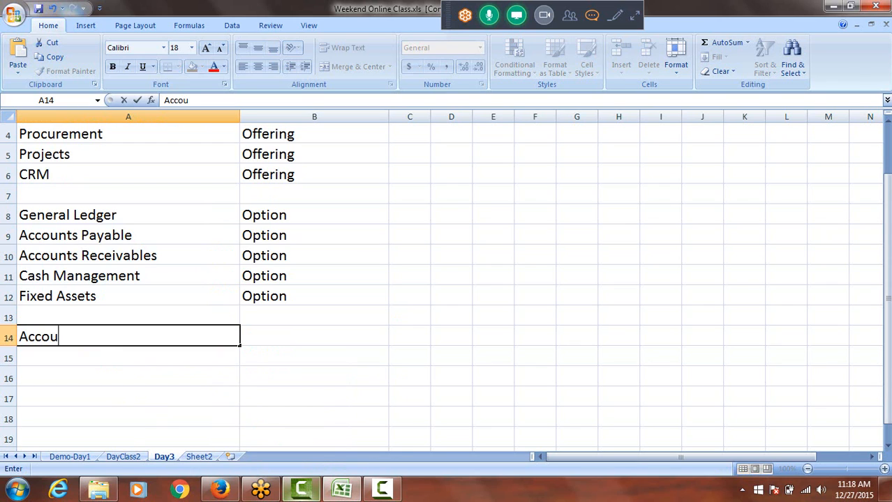
{"action": "type", "text": "nts Payable"}
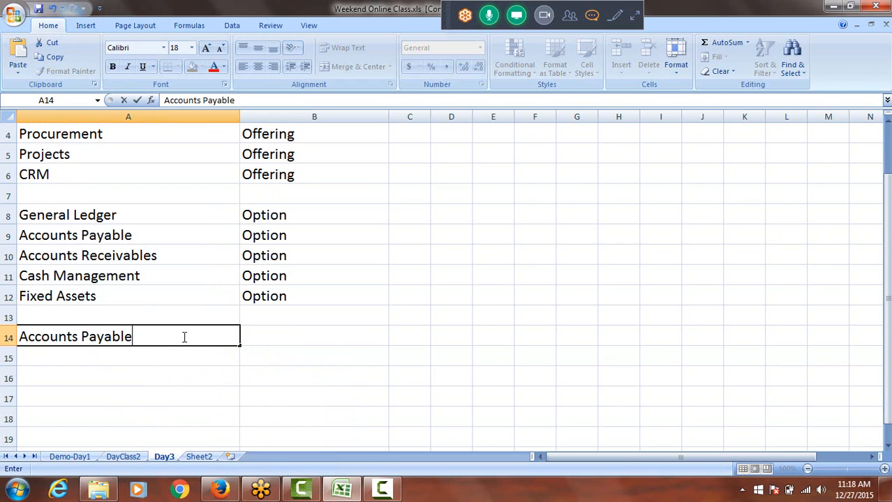
{"action": "left_click", "coordinate": [133, 366]}
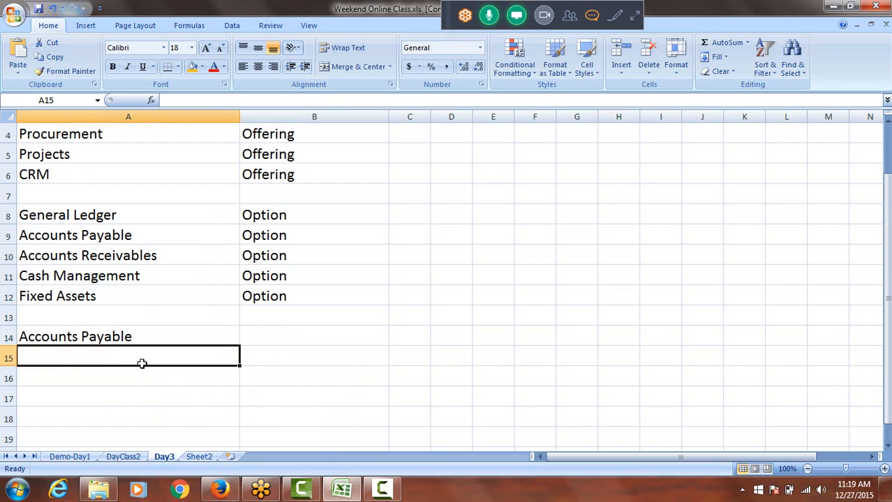
Format the Accounts Payable heading in cell A14 with the standard light blue font color and bold
{"action": "double_click", "coordinate": [81, 338]}
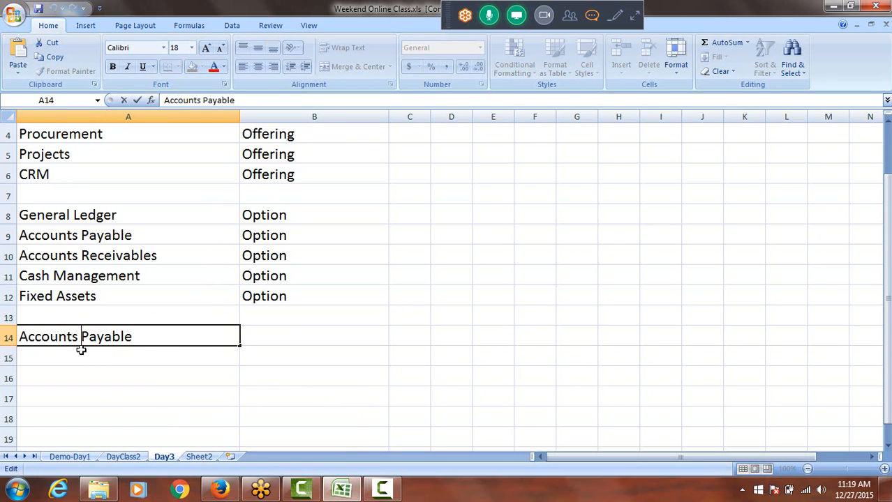
{"action": "left_click", "coordinate": [8, 337]}
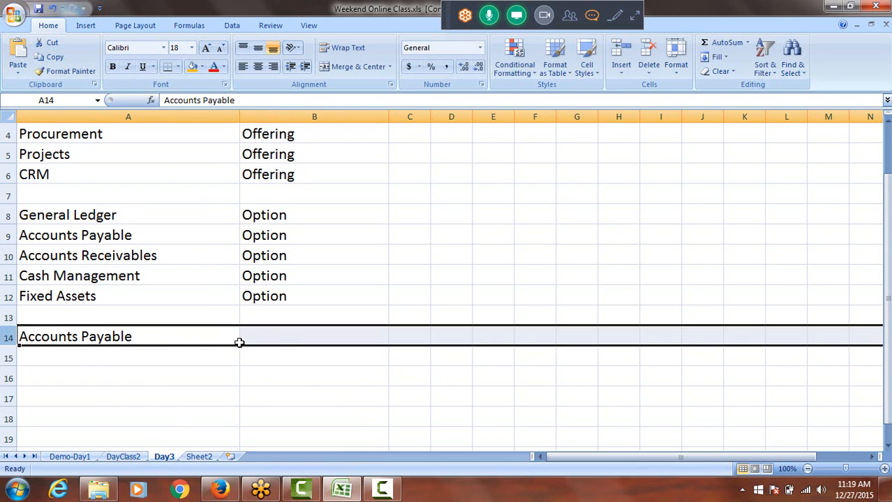
{"action": "left_click", "coordinate": [282, 339]}
{"action": "left_click", "coordinate": [152, 341]}
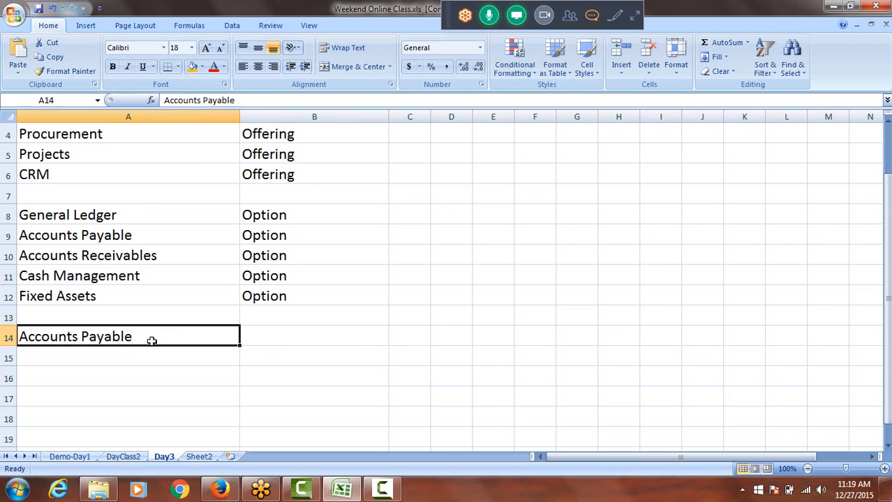
{"action": "left_click", "coordinate": [224, 67]}
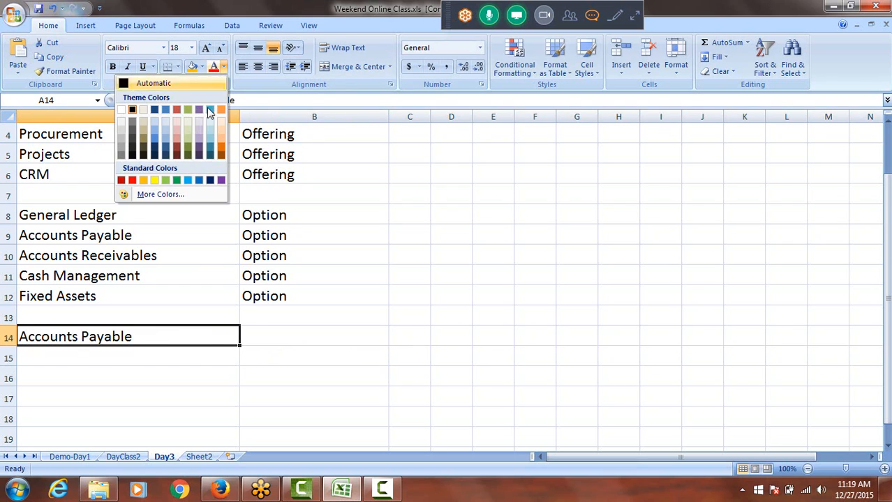
{"action": "left_click", "coordinate": [188, 180]}
{"action": "key", "text": "ctrl+b"}
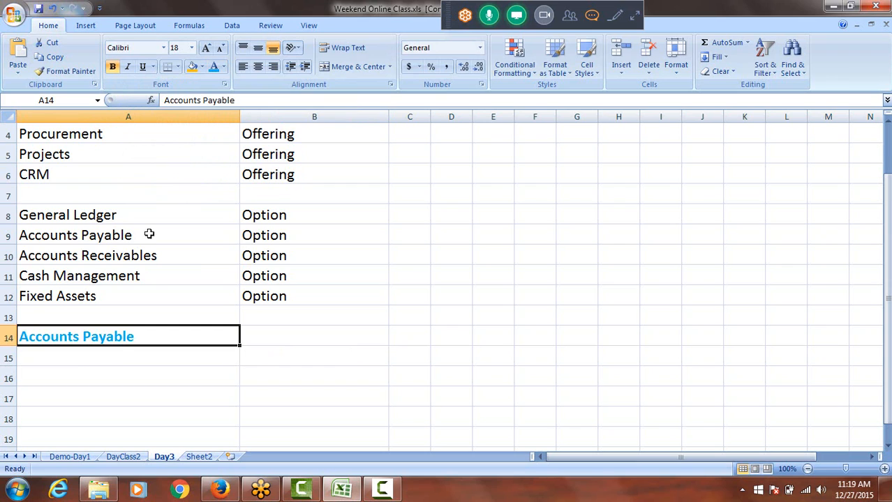
Enter "Invocing Process" in cell A15, directly under the Accounts Payable heading
{"action": "left_click", "coordinate": [119, 358]}
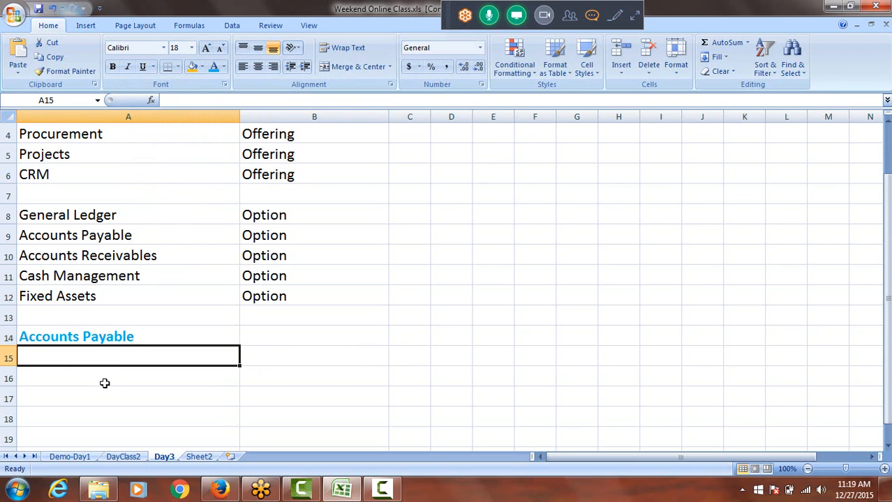
{"action": "type", "text": "I"}
{"action": "key", "text": "BackSpace"}
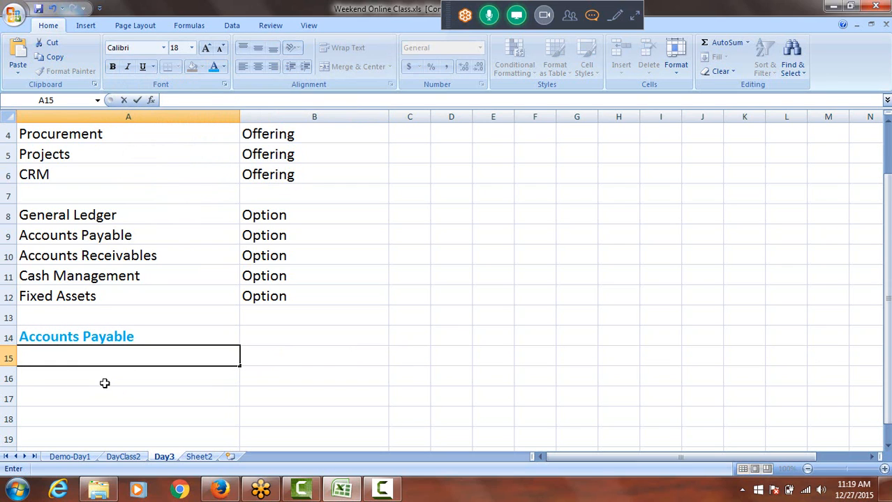
{"action": "type", "text": "Invocing"}
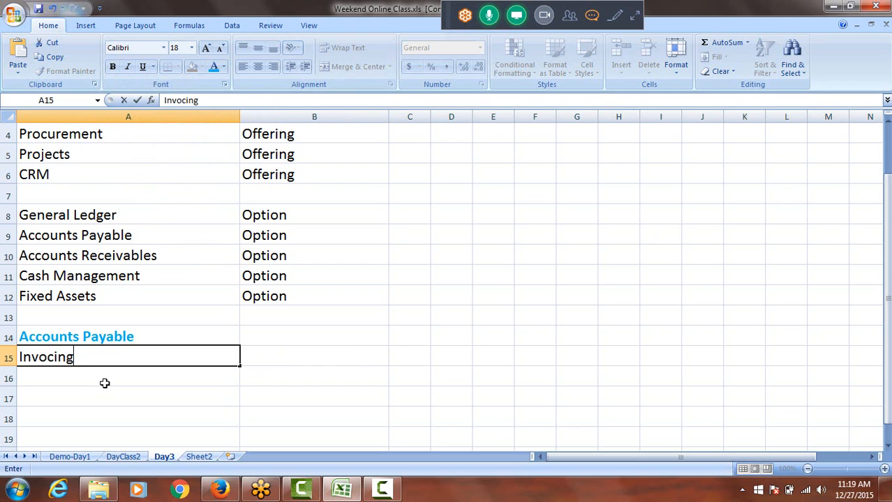
{"action": "type", "text": " Process"}
{"action": "key", "text": "Return"}
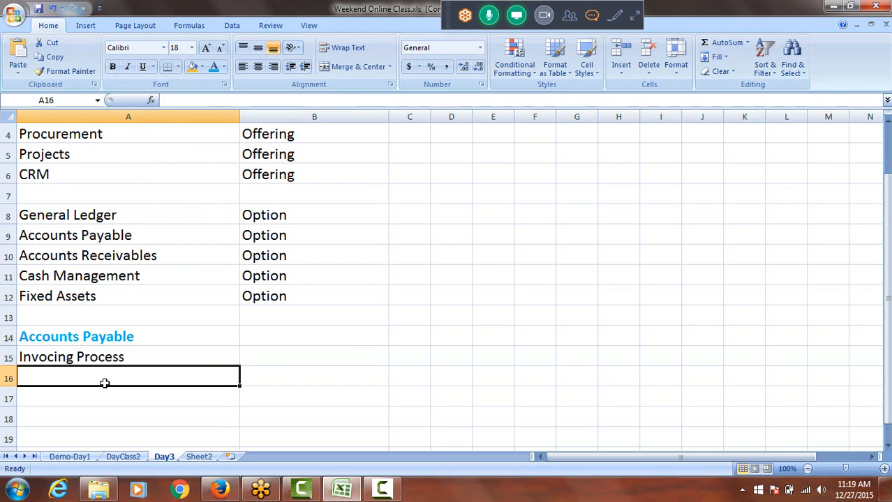
Enter "Payment Process" in cell A16 and "Expense Process" in cell A17
{"action": "type", "text": "Payment Process"}
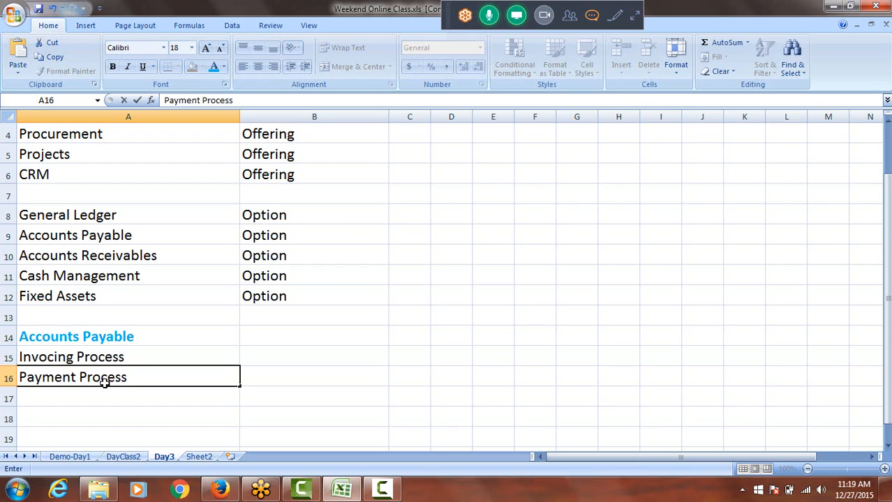
{"action": "key", "text": "Return"}
{"action": "type", "text": "Ex"}
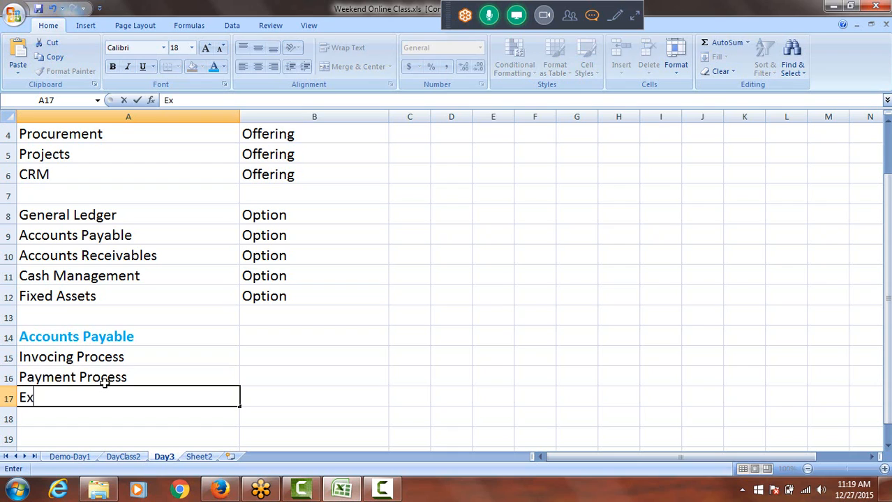
{"action": "type", "text": "pense Pr"}
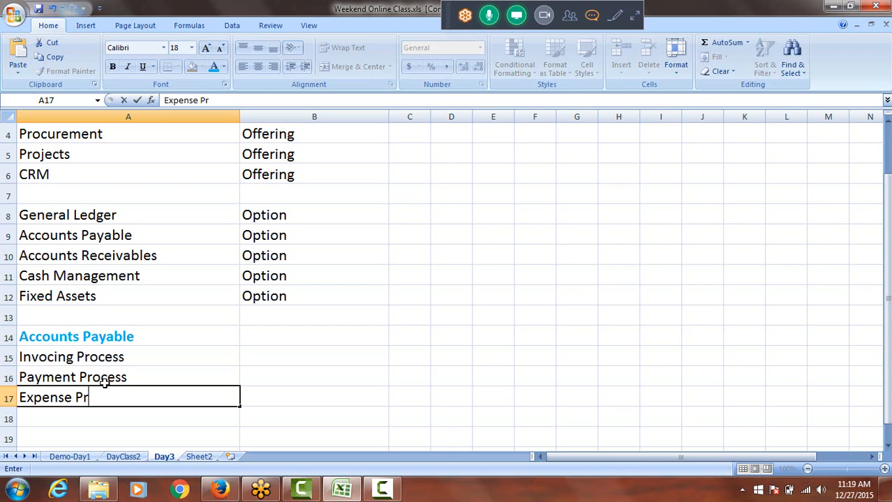
{"action": "type", "text": "ocess"}
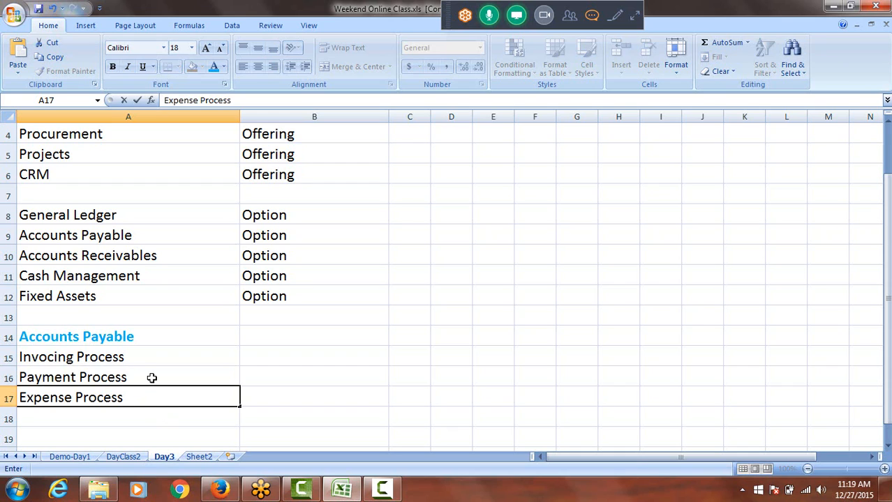
{"action": "left_click", "coordinate": [80, 359]}
{"action": "left_click", "coordinate": [85, 381]}
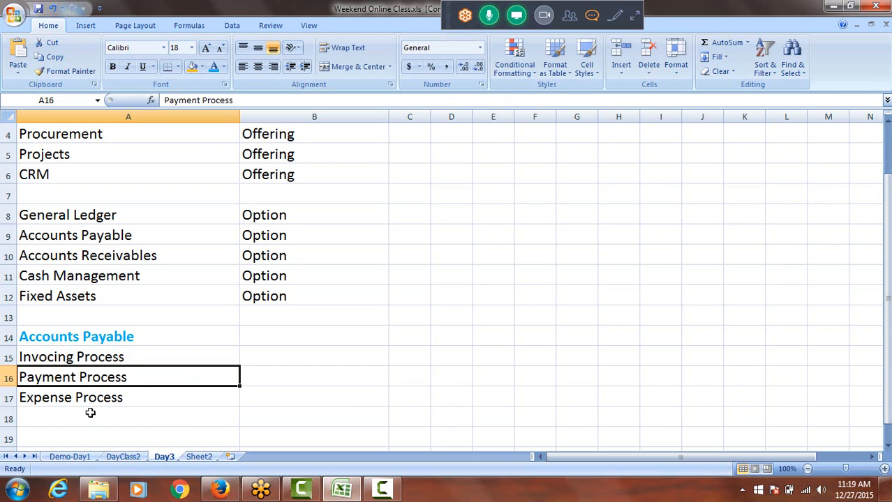
Label the three Accounts Payable processes as "Features" in cells B15 to B17
{"action": "left_click", "coordinate": [90, 398]}
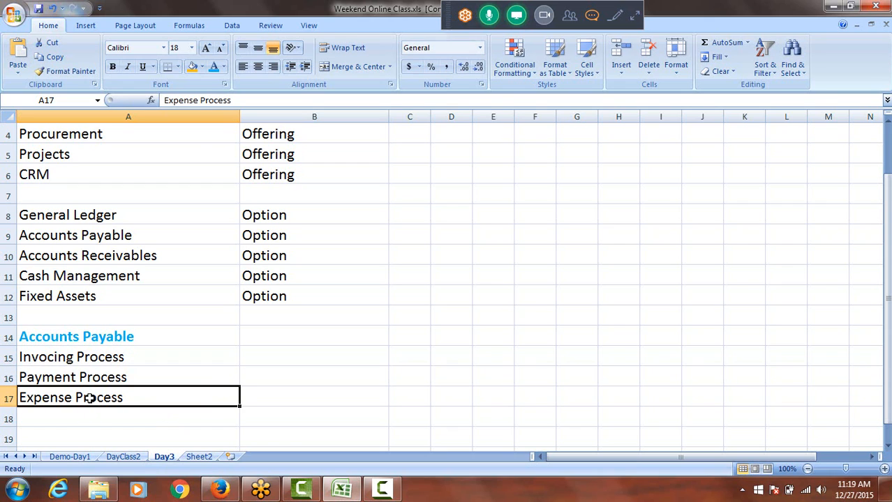
{"action": "left_click_drag", "start_coordinate": [117, 357], "coordinate": [117, 400]}
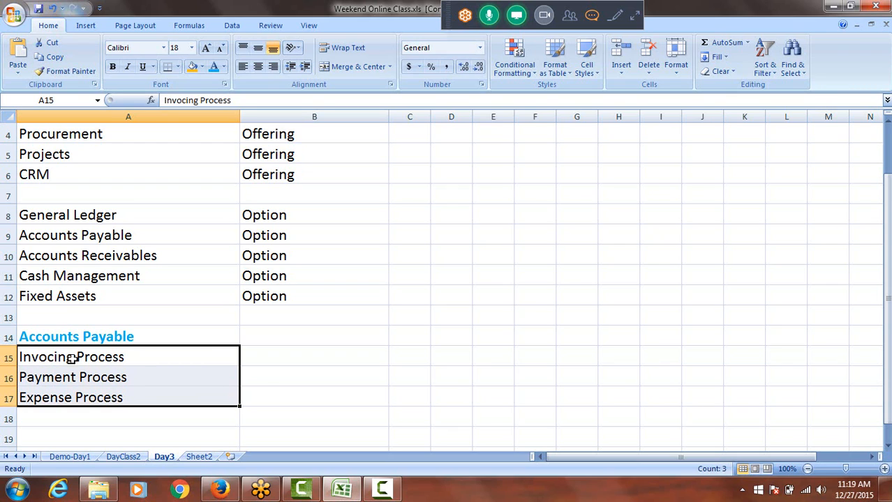
{"action": "left_click", "coordinate": [257, 360]}
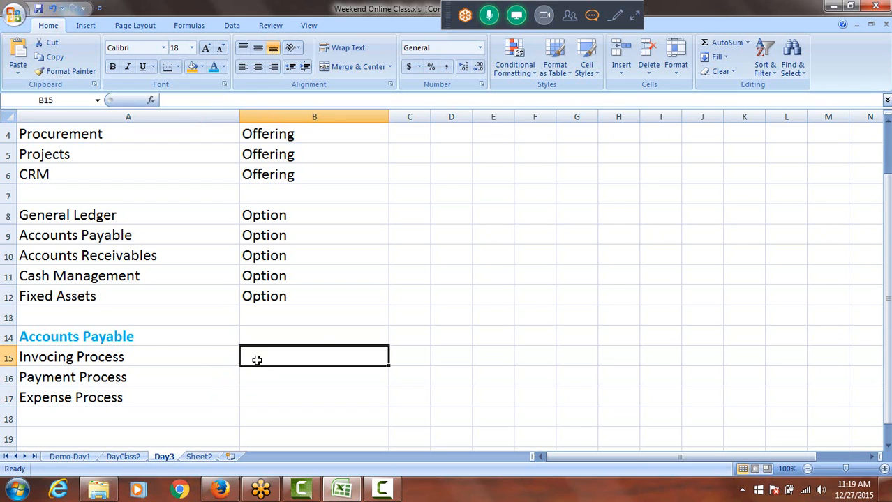
{"action": "type", "text": "F"}
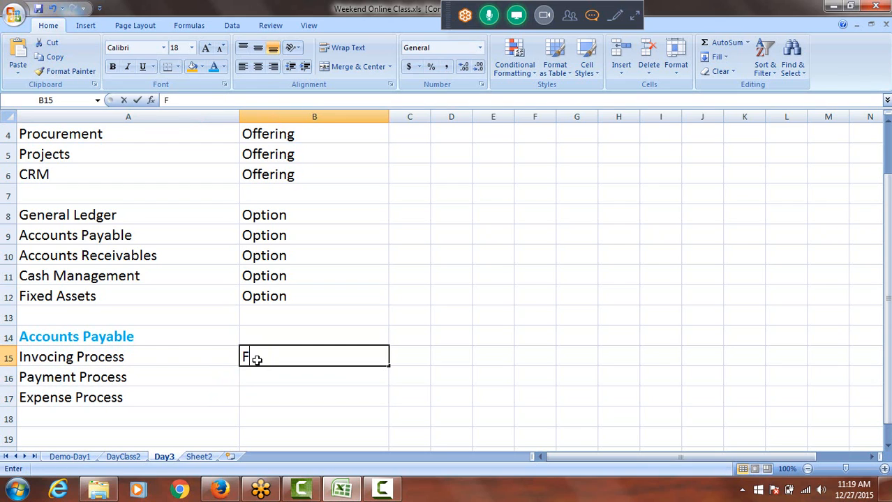
{"action": "type", "text": "eatures"}
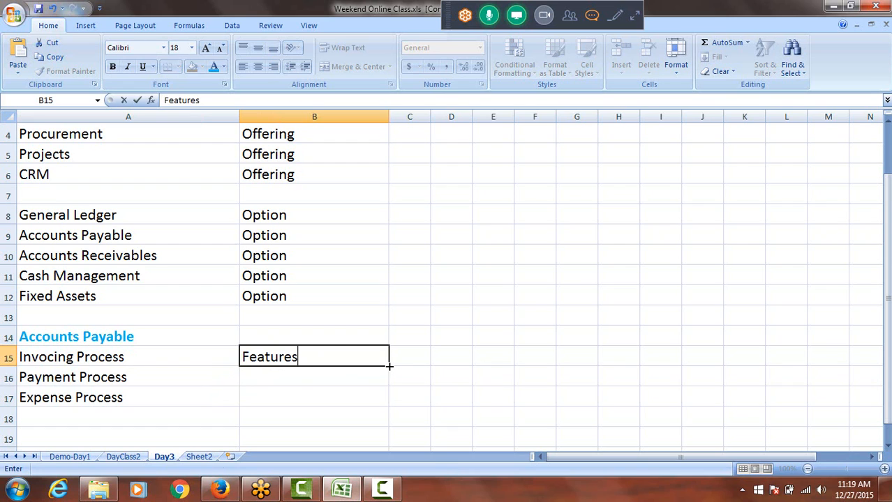
{"action": "left_click_drag", "start_coordinate": [388, 365], "coordinate": [392, 405]}
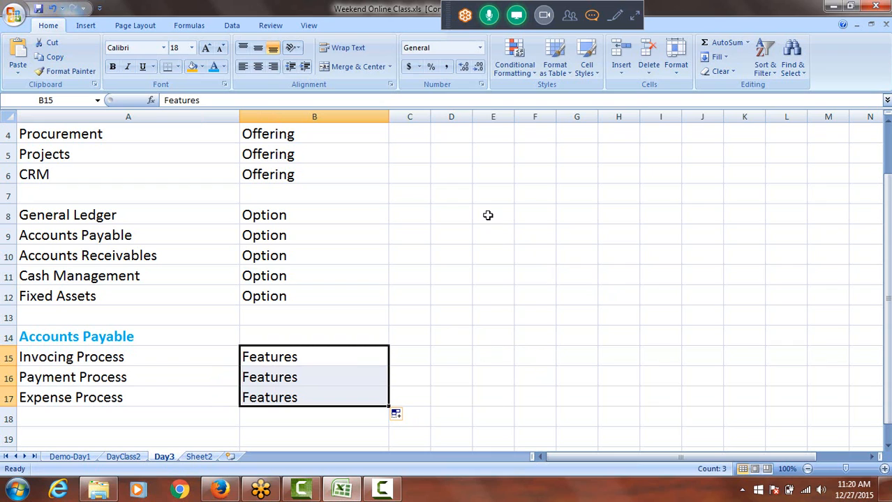
Review the Offering, Option and Features classifications in column B against the items listed in column A
{"action": "left_click", "coordinate": [288, 135]}
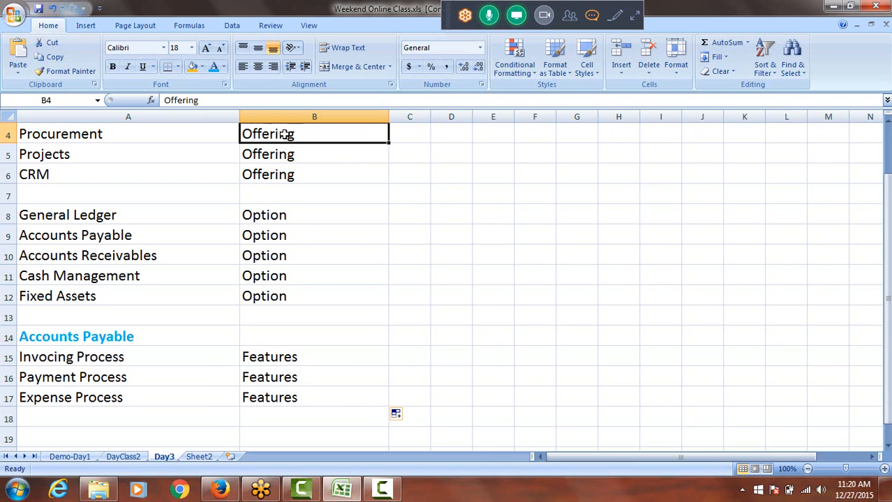
{"action": "left_click", "coordinate": [285, 216]}
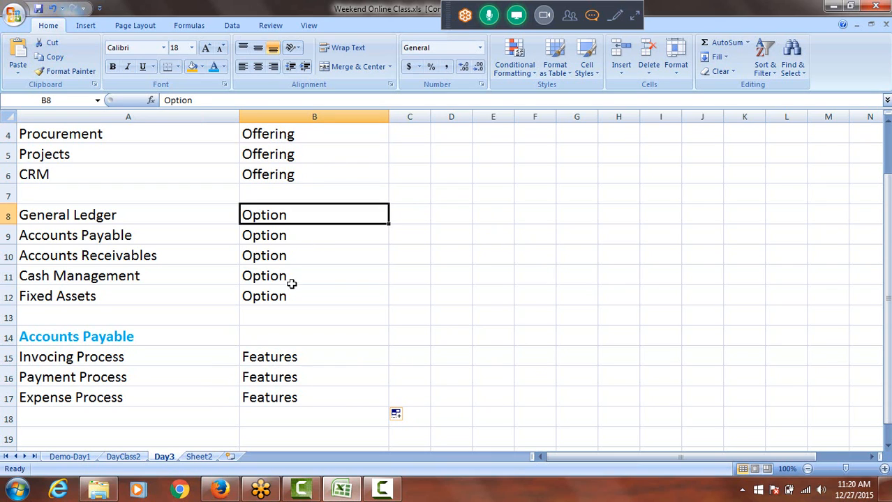
{"action": "left_click", "coordinate": [300, 359]}
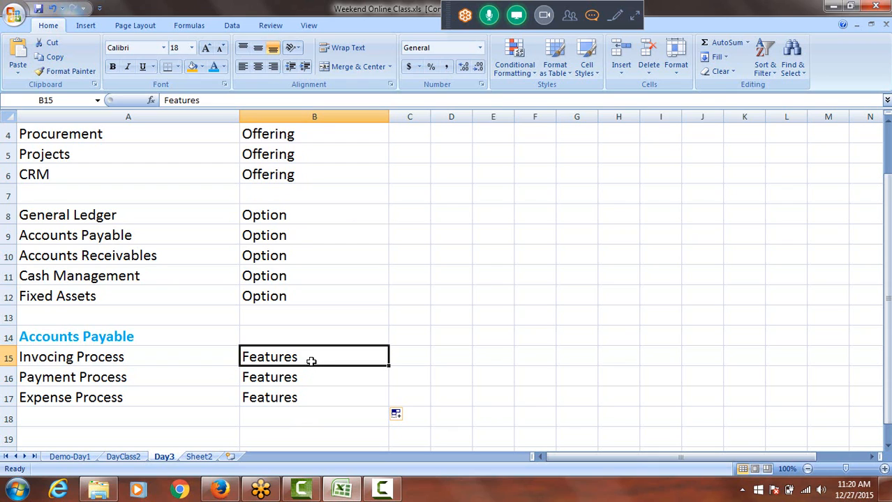
{"action": "left_click", "coordinate": [295, 135]}
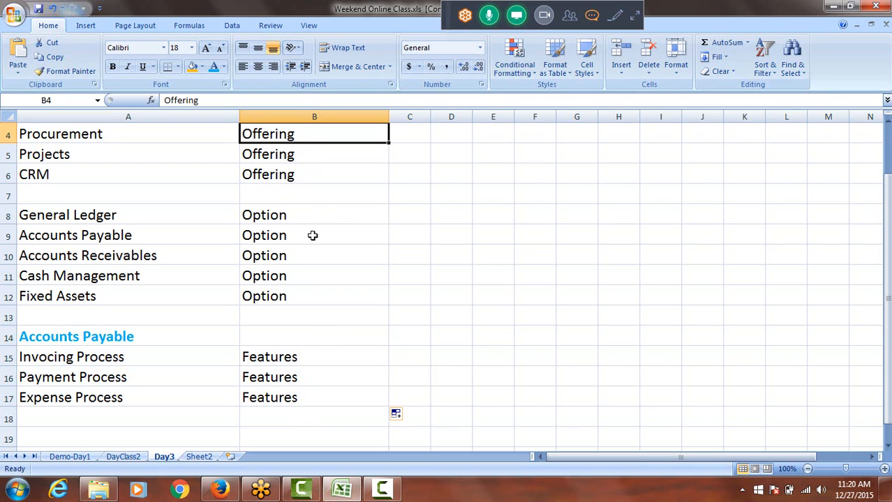
{"action": "left_click", "coordinate": [291, 215]}
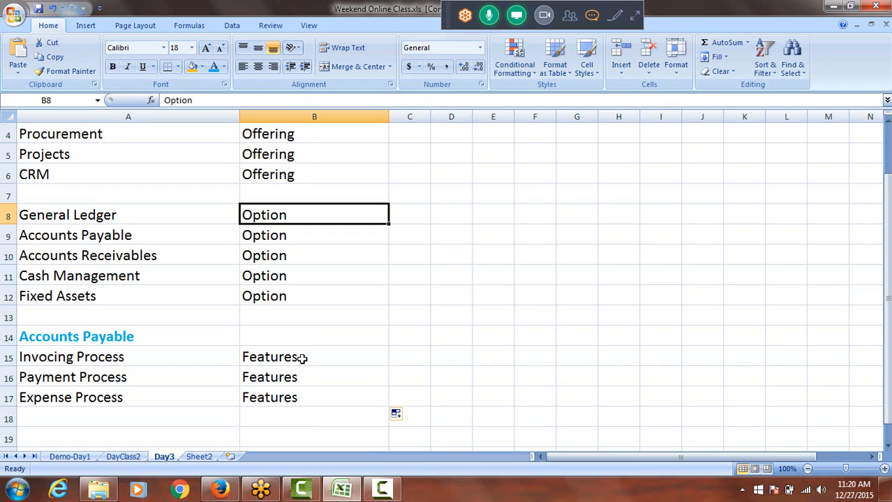
{"action": "scroll", "coordinate": [398, 294], "scroll_direction": "up", "scroll_amount": 1}
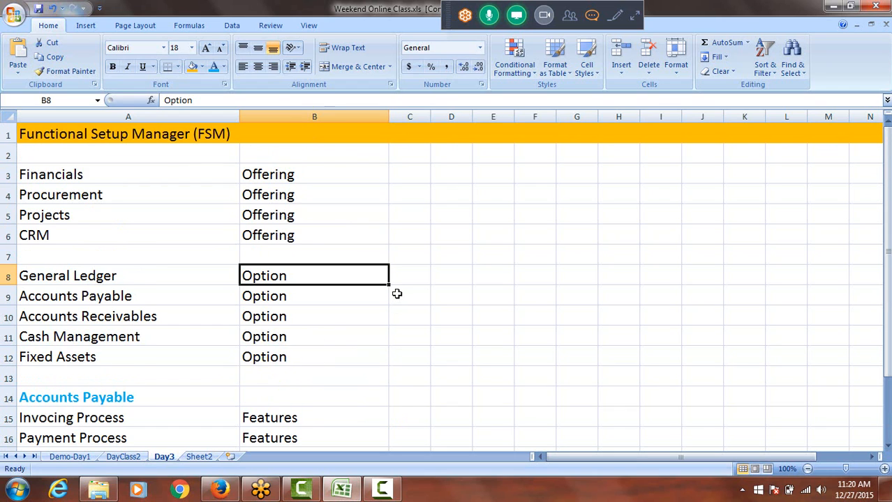
{"action": "scroll", "coordinate": [397, 294], "scroll_direction": "down", "scroll_amount": 1}
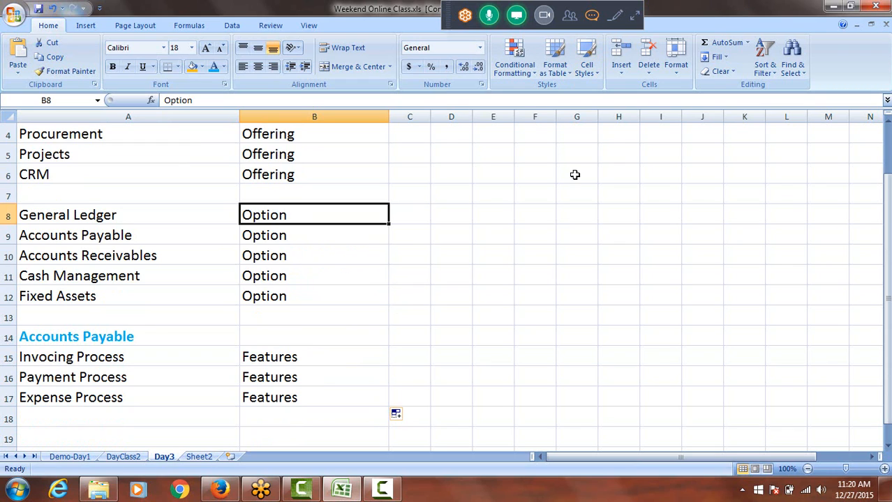
{"action": "left_click_drag", "start_coordinate": [888, 298], "coordinate": [889, 279]}
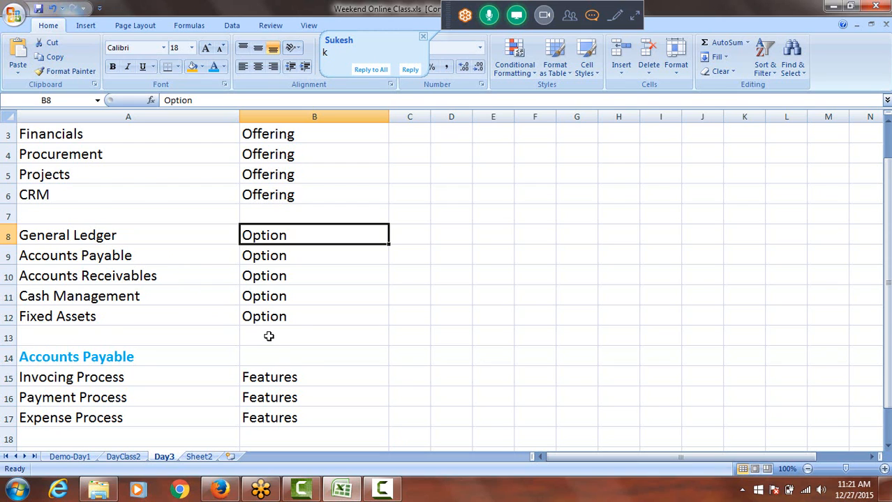
{"action": "scroll", "coordinate": [268, 336], "scroll_direction": "down", "scroll_amount": 1}
{"action": "scroll", "coordinate": [270, 336], "scroll_direction": "up", "scroll_amount": 1}
{"action": "left_click_drag", "start_coordinate": [282, 136], "coordinate": [301, 416]}
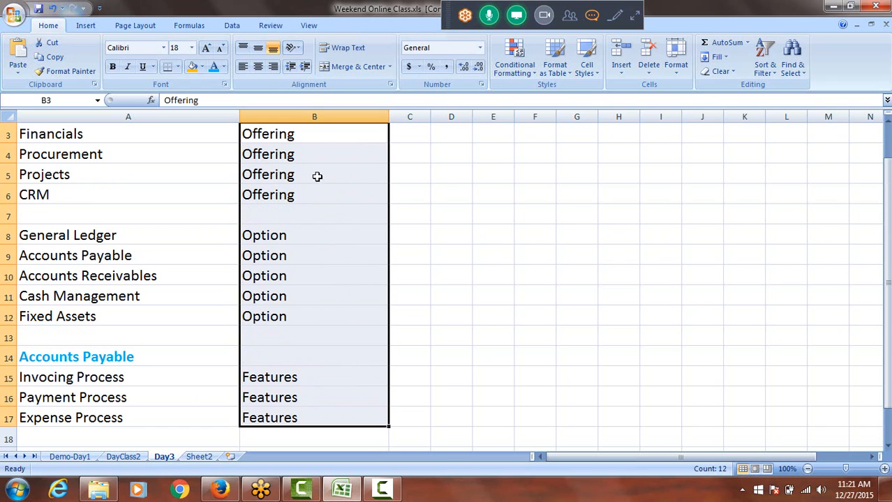
{"action": "scroll", "coordinate": [307, 307], "scroll_direction": "down", "scroll_amount": 2}
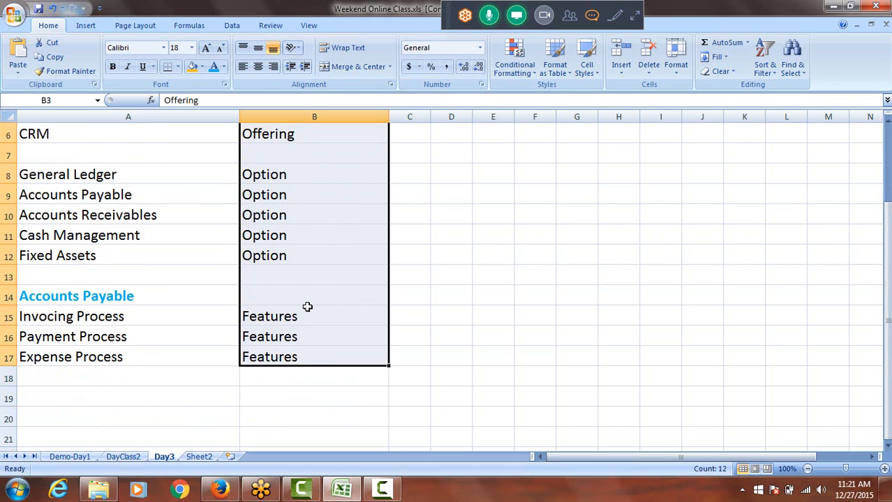
Enter the heading "What is the use of FSM" in cell A19 and fill the whole of row 19 with orange
{"action": "scroll", "coordinate": [307, 307], "scroll_direction": "down", "scroll_amount": 2}
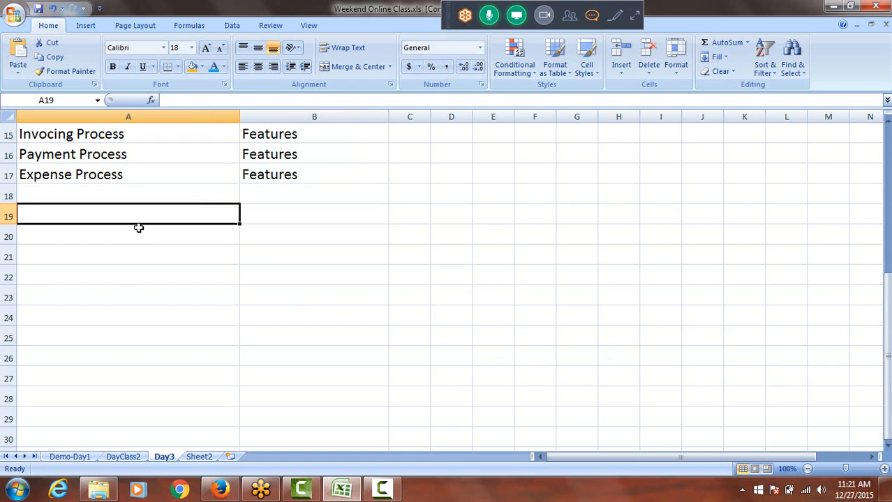
{"action": "type", "text": "What is th"}
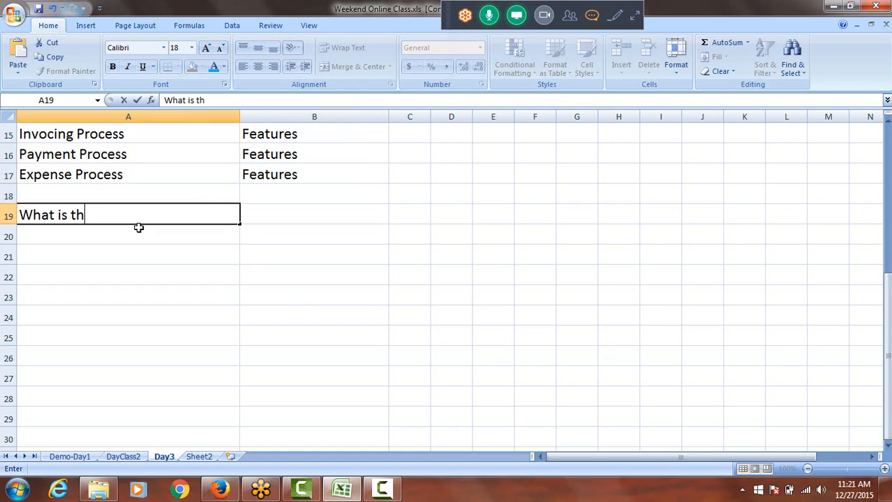
{"action": "type", "text": "e use of FSM"}
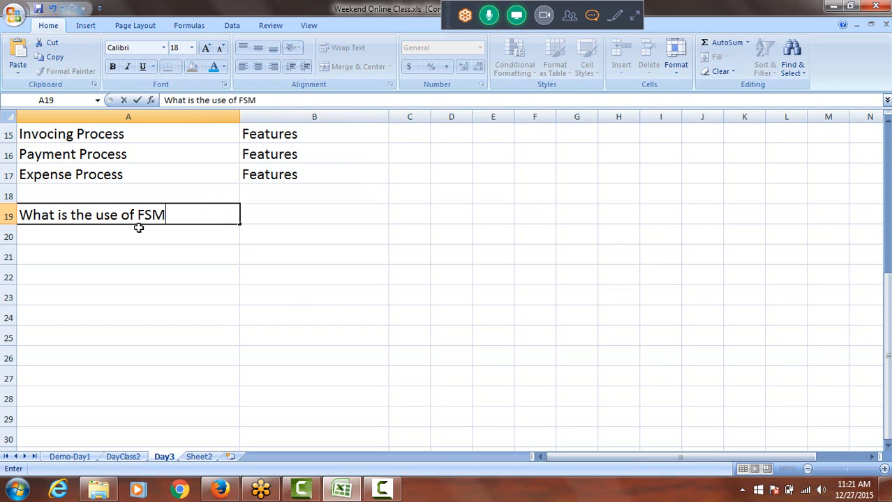
{"action": "left_click", "coordinate": [8, 215]}
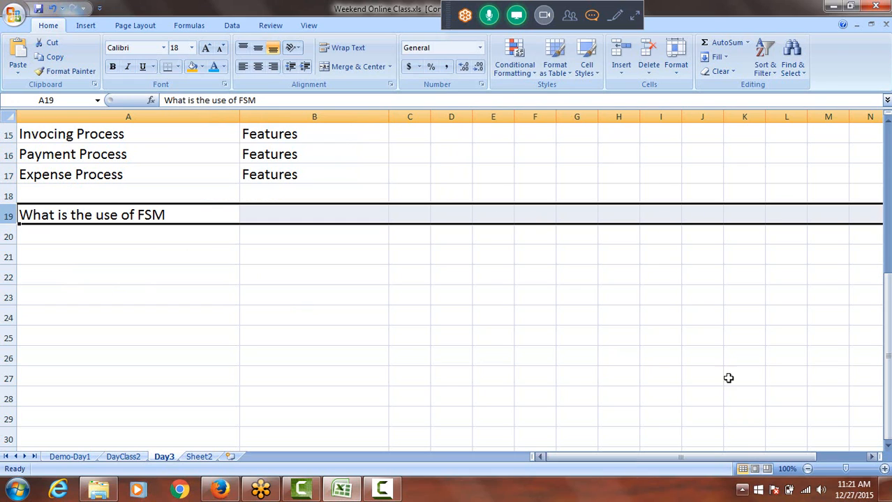
{"action": "left_click", "coordinate": [189, 70]}
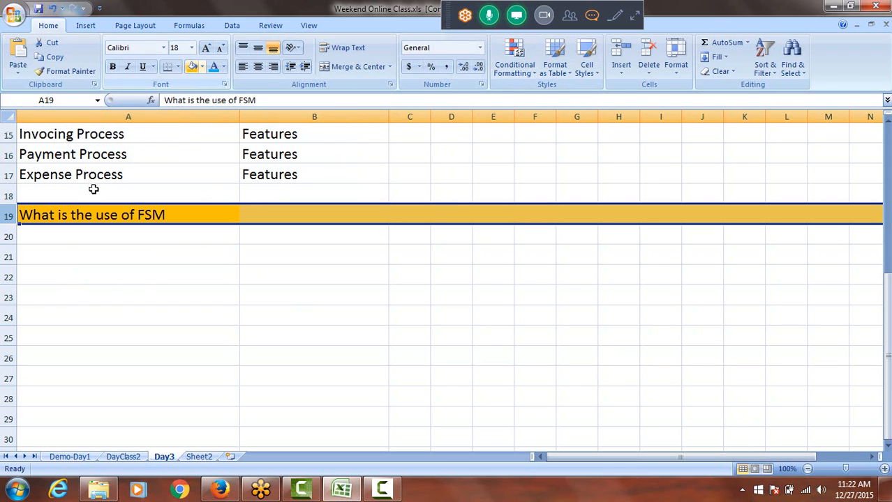
Enter "Application Configuration" in cell A21, leaving one blank row below the FSM use heading
{"action": "left_click", "coordinate": [105, 257]}
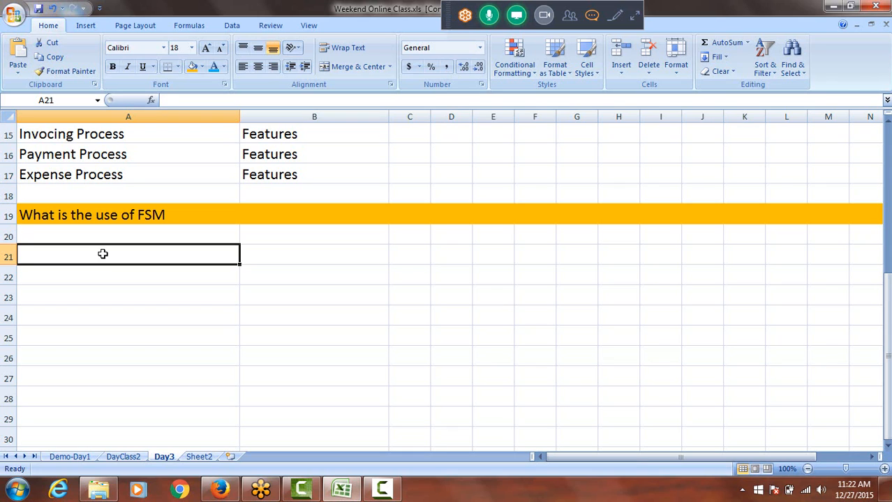
{"action": "type", "text": "C"}
{"action": "key", "text": "BackSpace"}
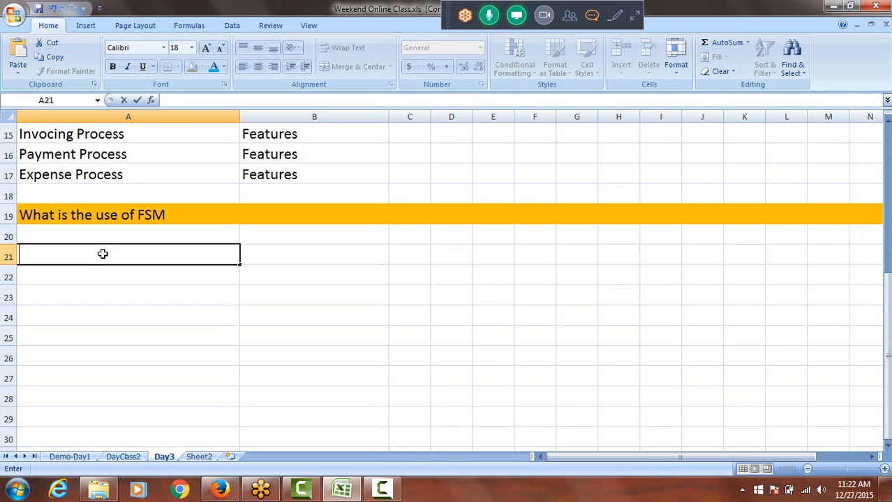
{"action": "type", "text": "Applicat"}
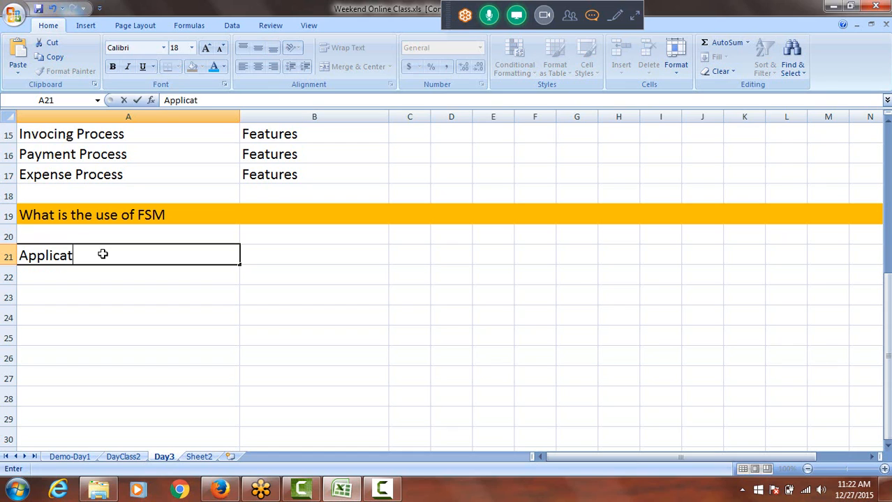
{"action": "type", "text": "ion Conf"}
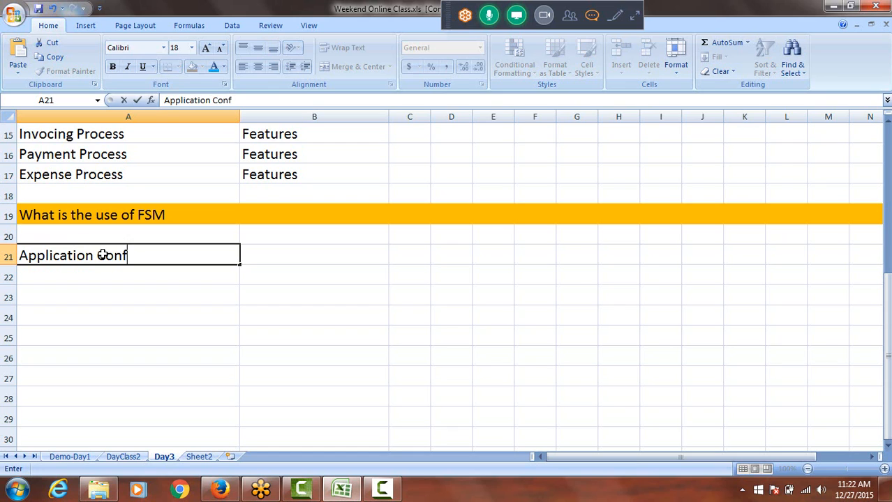
{"action": "type", "text": "iguration"}
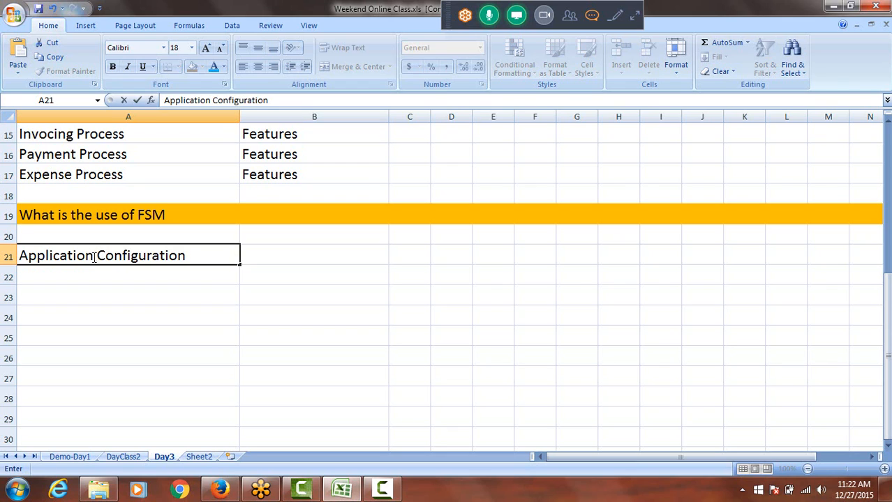
{"action": "left_click_drag", "start_coordinate": [189, 256], "coordinate": [22, 268]}
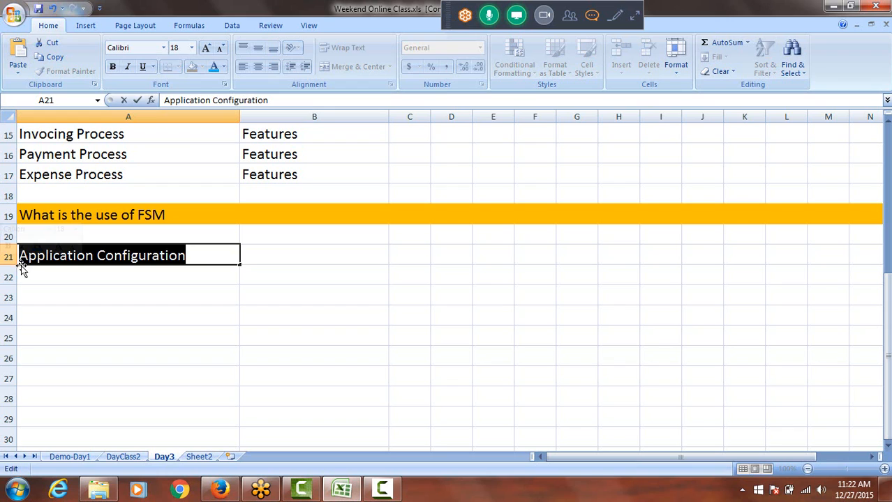
{"action": "double_click", "coordinate": [200, 256]}
{"action": "left_click", "coordinate": [201, 256]}
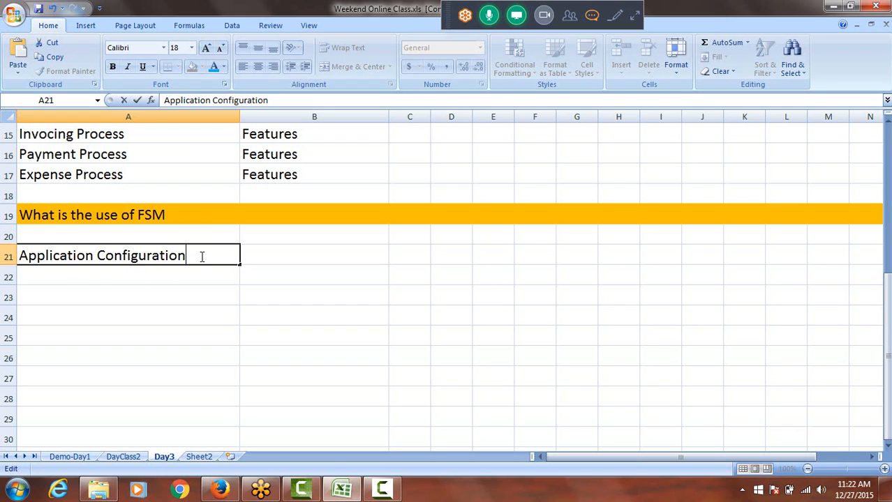
Enter "Monitor Project" in cell A22, directly below Application Configuration
{"action": "left_click", "coordinate": [117, 279]}
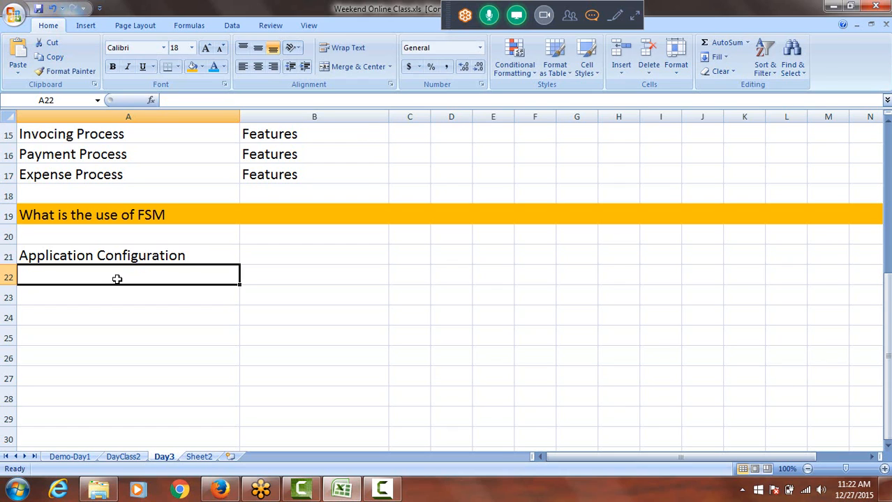
{"action": "type", "text": "M"}
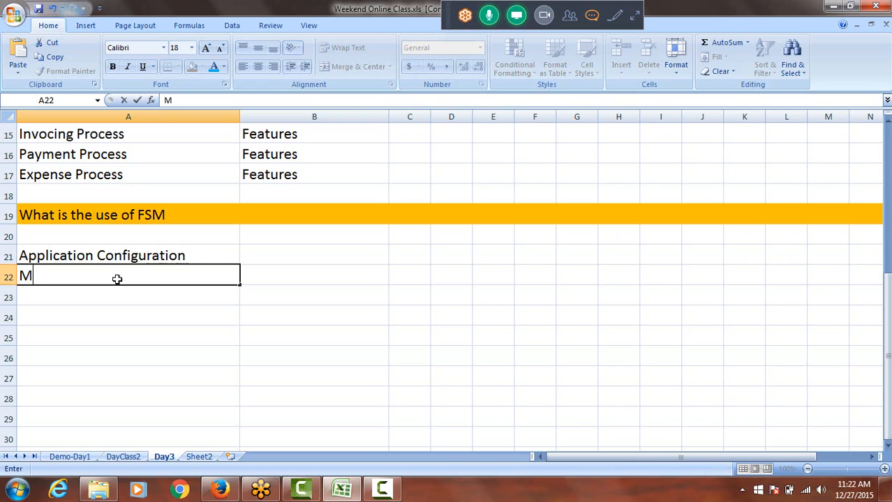
{"action": "type", "text": "onitor "}
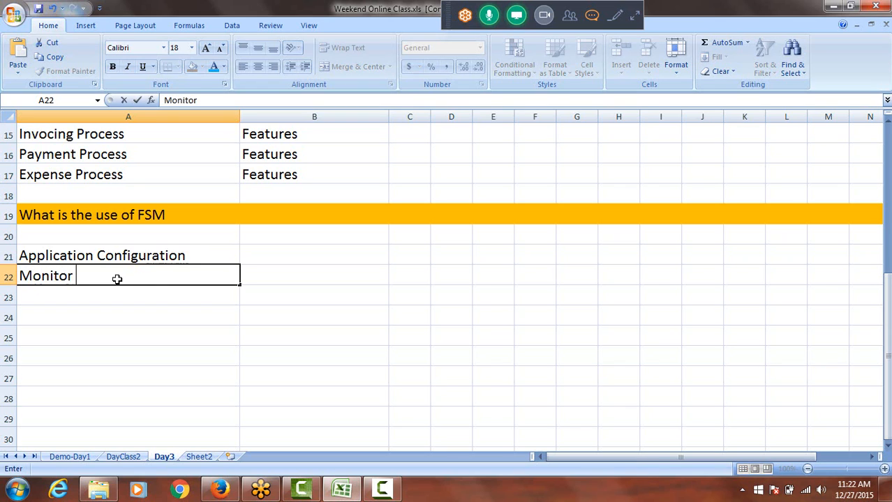
{"action": "type", "text": "Project"}
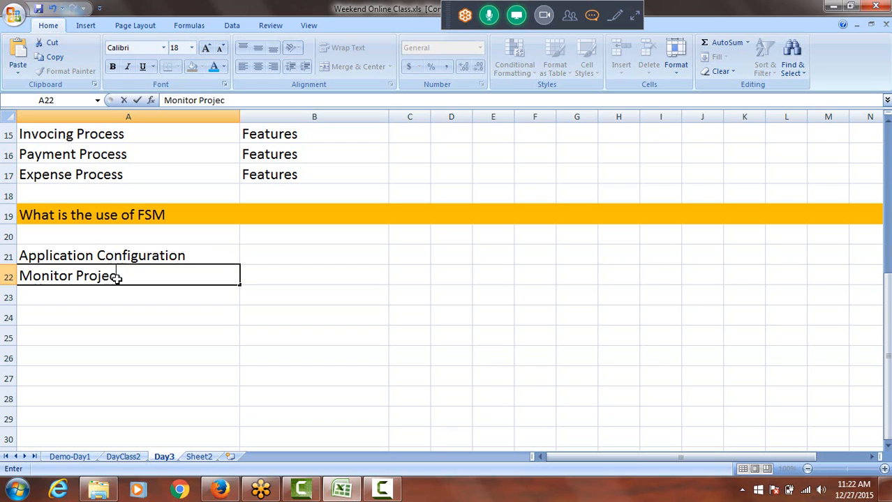
Enter "Create Project" in the blank cell A20, above Application Configuration
{"action": "left_click", "coordinate": [43, 241]}
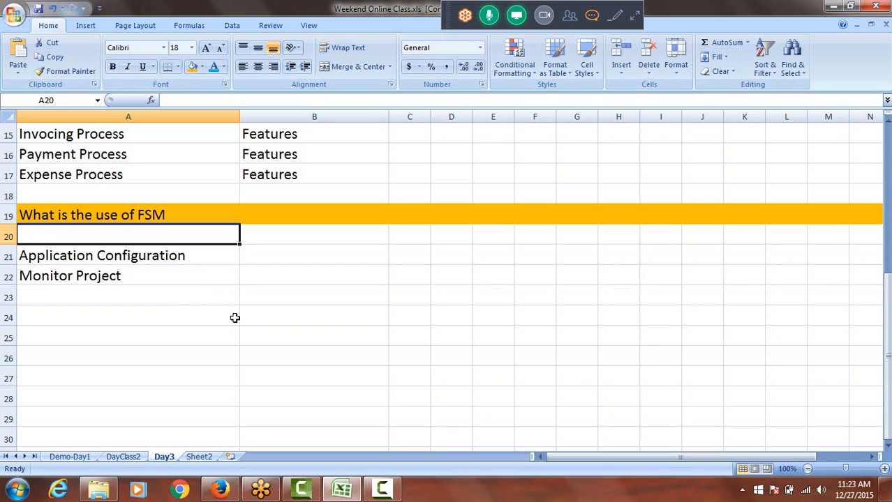
{"action": "type", "text": "Cre"}
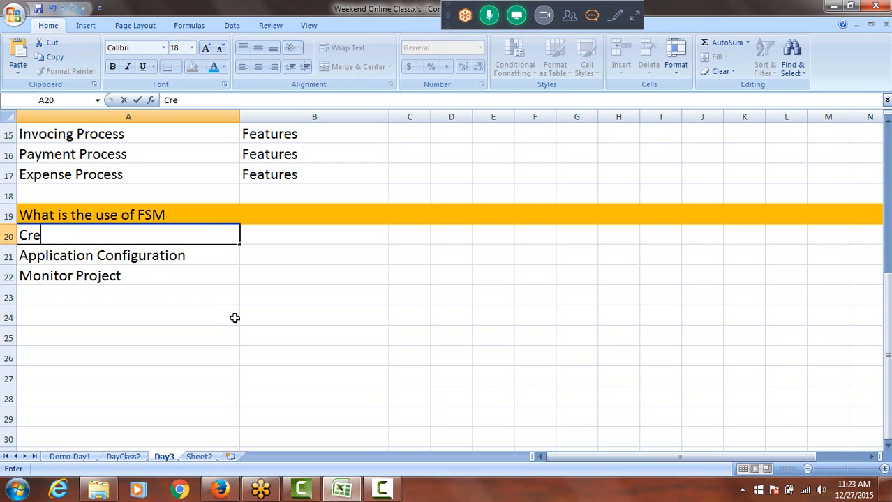
{"action": "type", "text": "ate Project"}
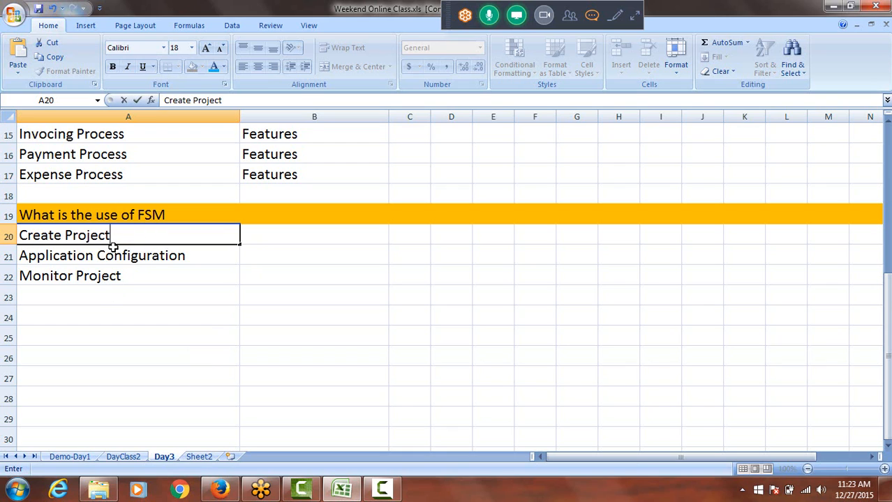
Enter "Enter Setup Data" in cell A23, directly below Monitor Project
{"action": "left_click", "coordinate": [53, 257]}
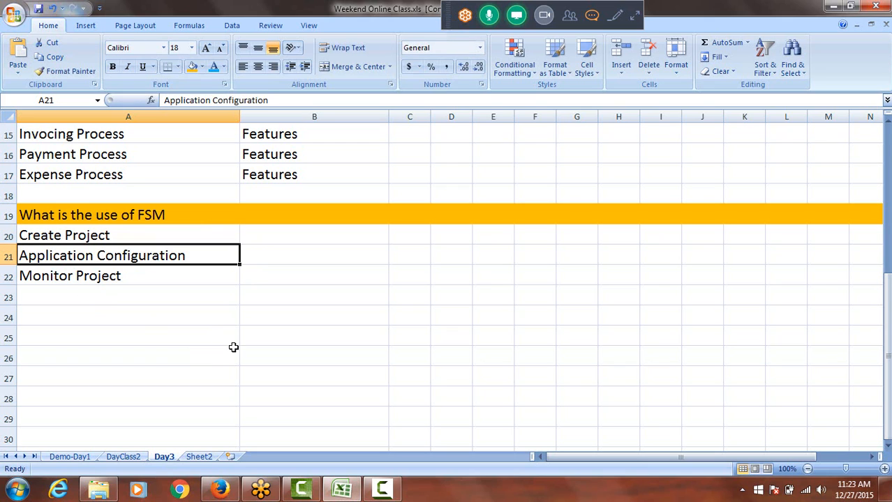
{"action": "left_click", "coordinate": [152, 276]}
{"action": "left_click", "coordinate": [111, 298]}
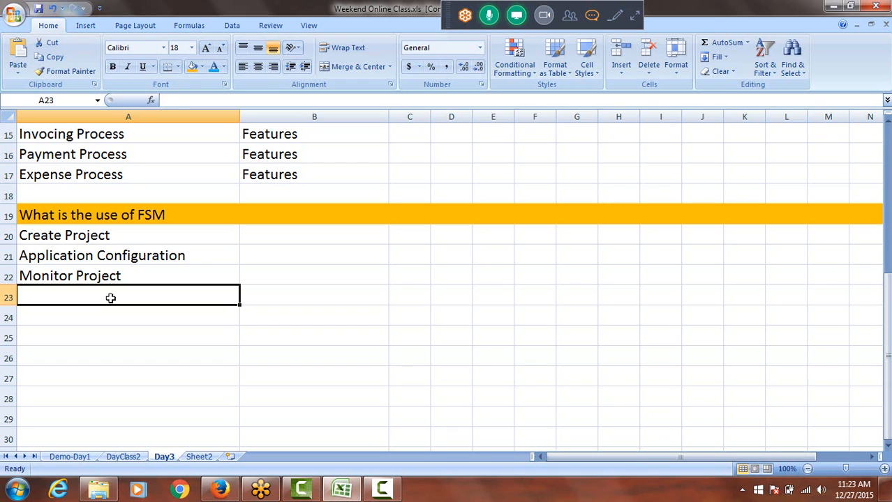
{"action": "type", "text": "Enter S"}
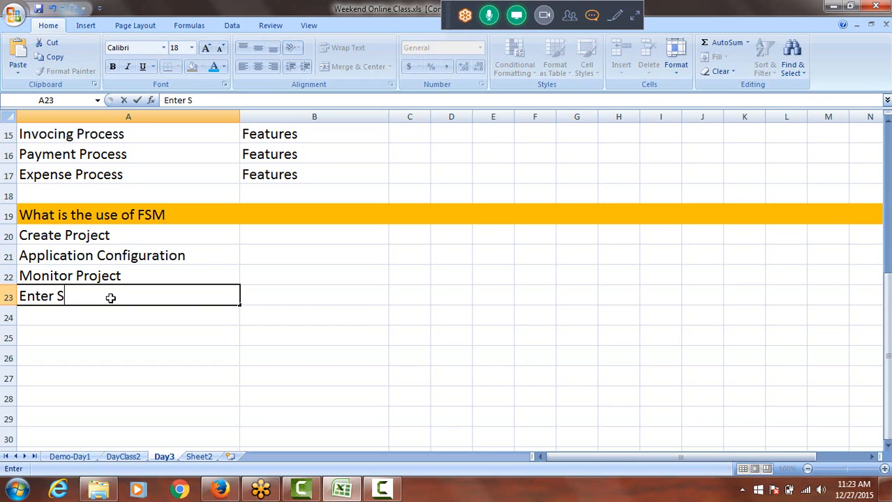
{"action": "type", "text": "etup D"}
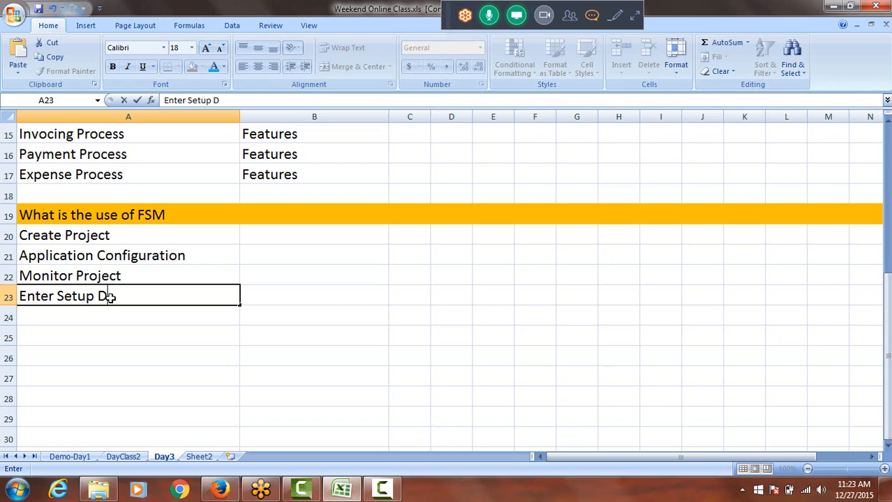
{"action": "type", "text": "ata"}
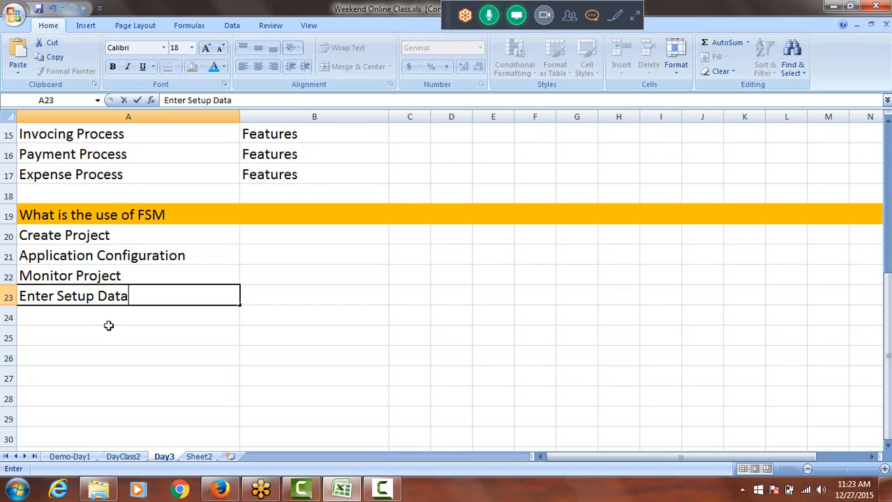
{"action": "left_click", "coordinate": [102, 318]}
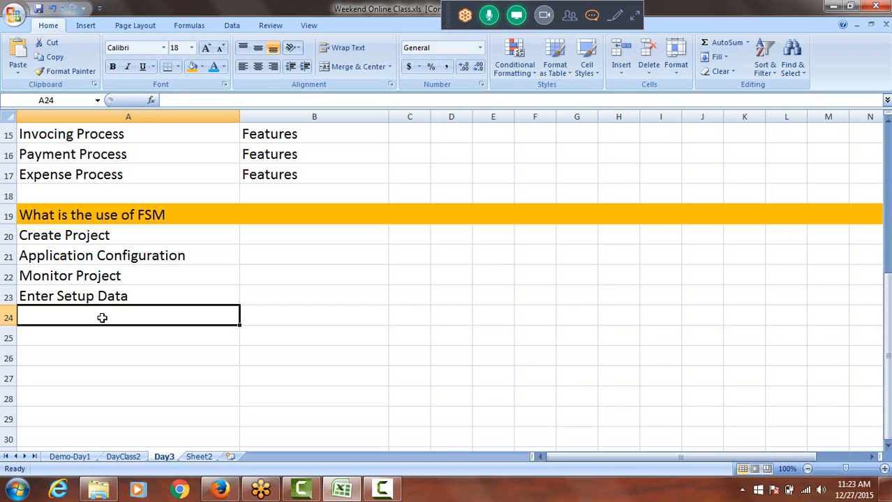
{"action": "type", "text": "E"}
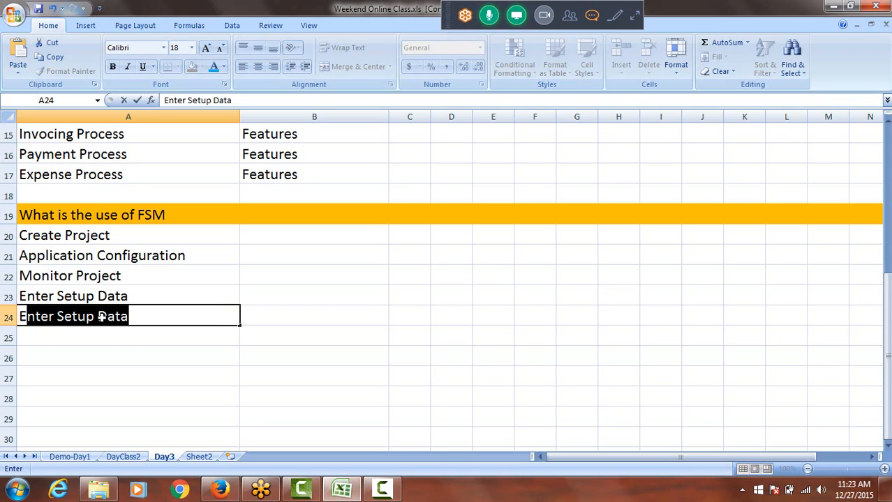
{"action": "key", "text": "BackSpace"}
{"action": "key", "text": "BackSpace"}
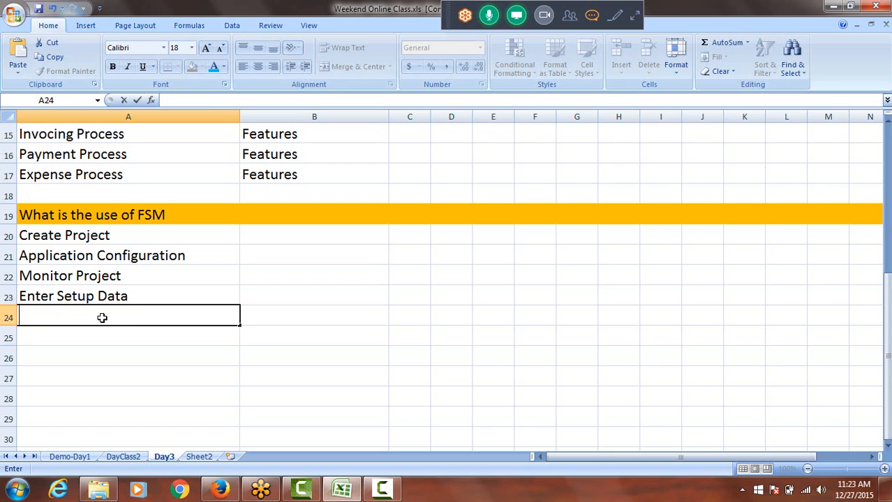
{"action": "type", "text": "e"}
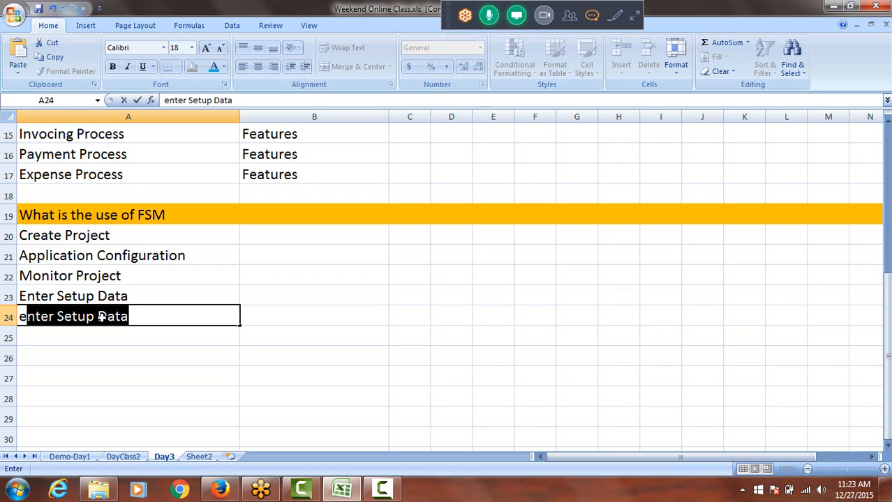
{"action": "key", "text": "BackSpace"}
{"action": "key", "text": "BackSpace"}
{"action": "type", "text": "e"}
{"action": "key", "text": "BackSpace"}
{"action": "key", "text": "BackSpace"}
Enter "Export & Import the Setup Data" in cell A24, directly below Enter Setup Data
{"action": "type", "text": "EX"}
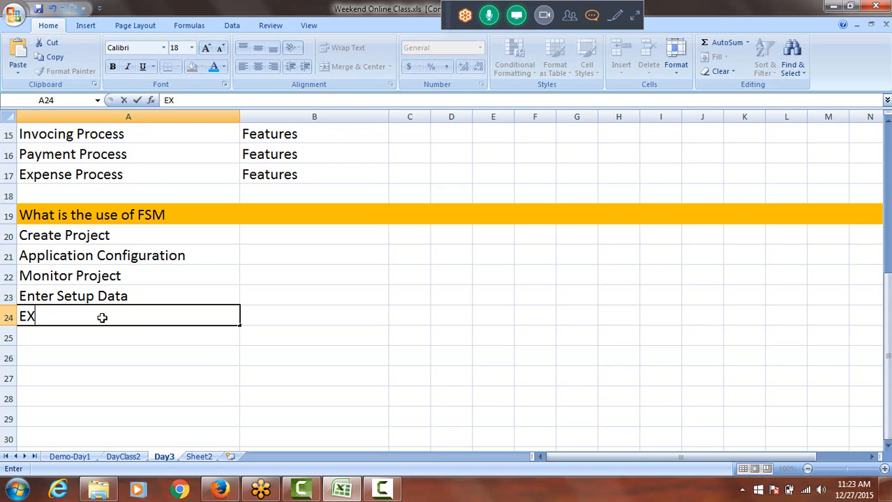
{"action": "key", "text": "BackSpace"}
{"action": "type", "text": "xport"}
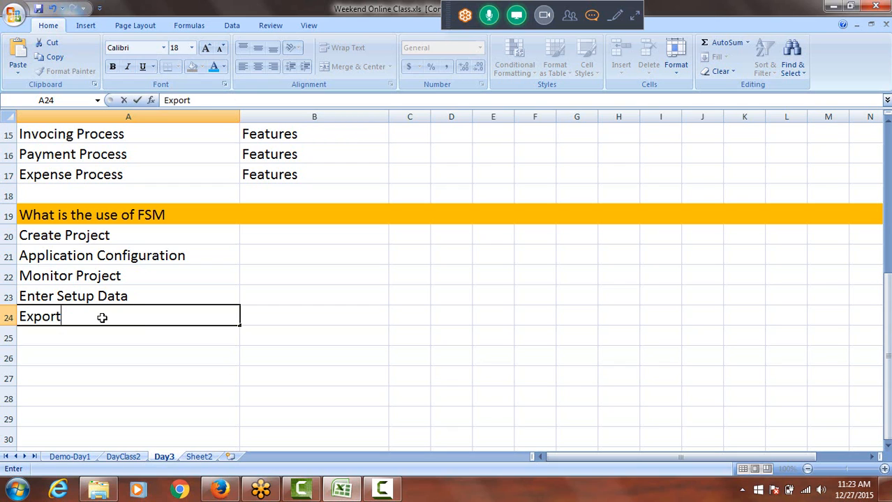
{"action": "type", "text": " & Import"}
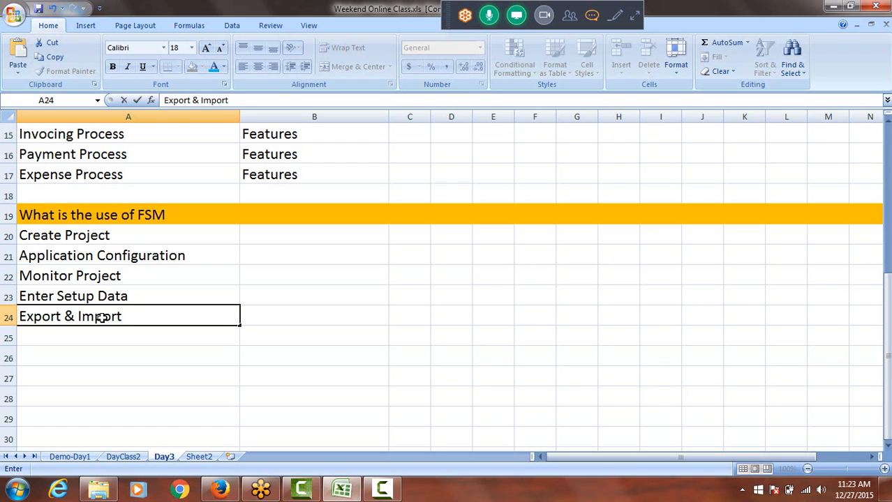
{"action": "type", "text": " the SE"}
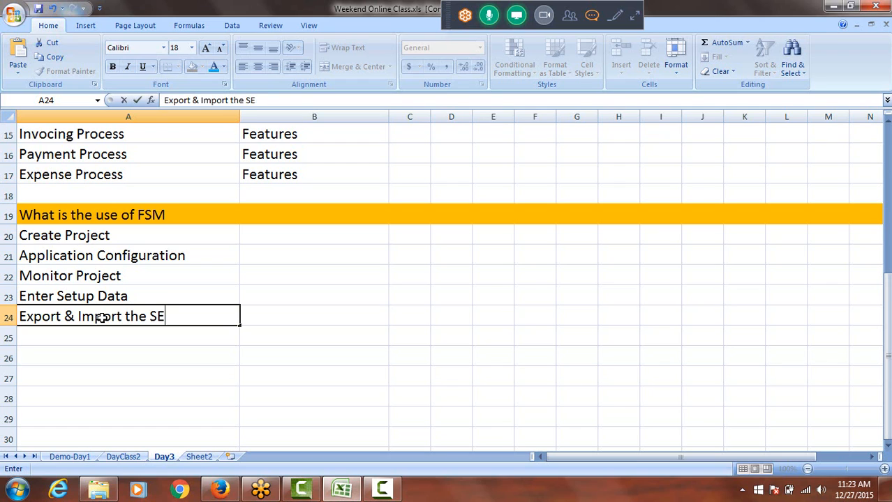
{"action": "key", "text": "BackSpace"}
{"action": "type", "text": "etup "}
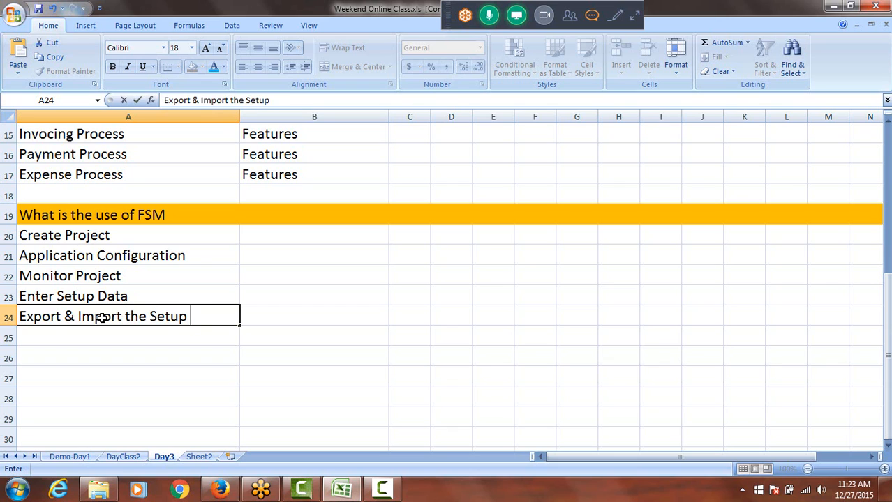
{"action": "type", "text": "Data"}
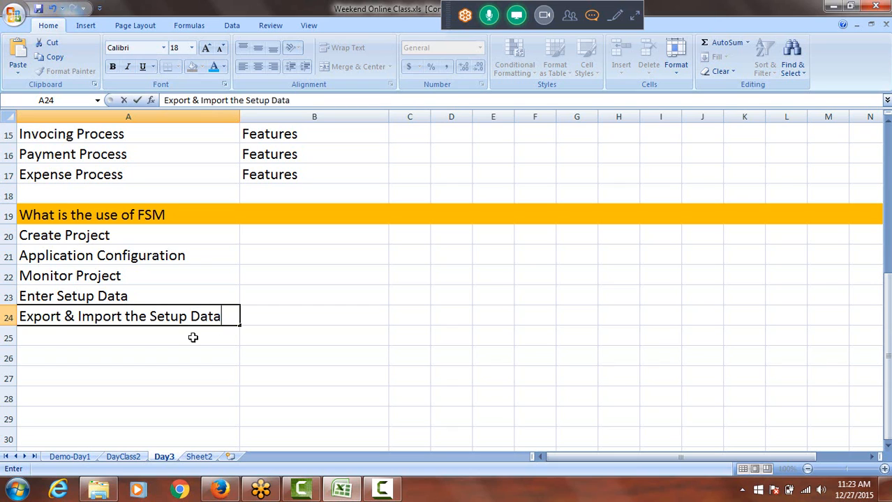
Enter "Run Reports on Export & Import Data" in cell A25 and widen column A to fit the text
{"action": "left_click", "coordinate": [128, 333]}
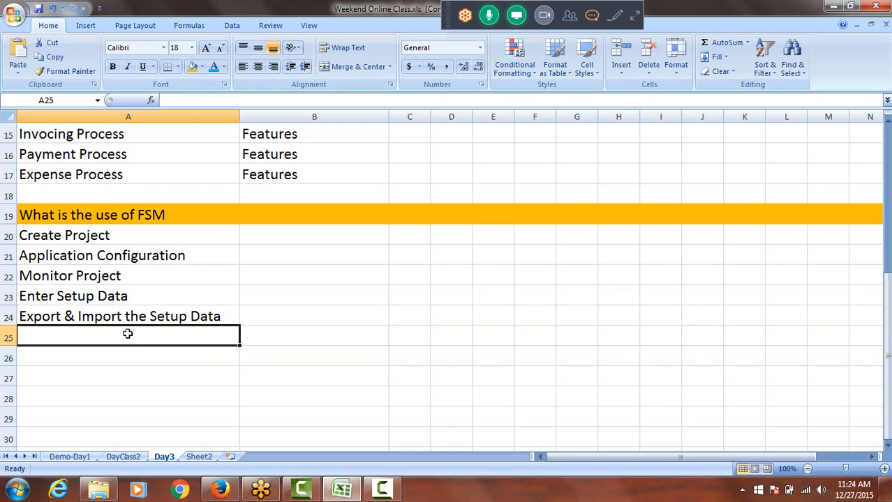
{"action": "type", "text": "Ru"}
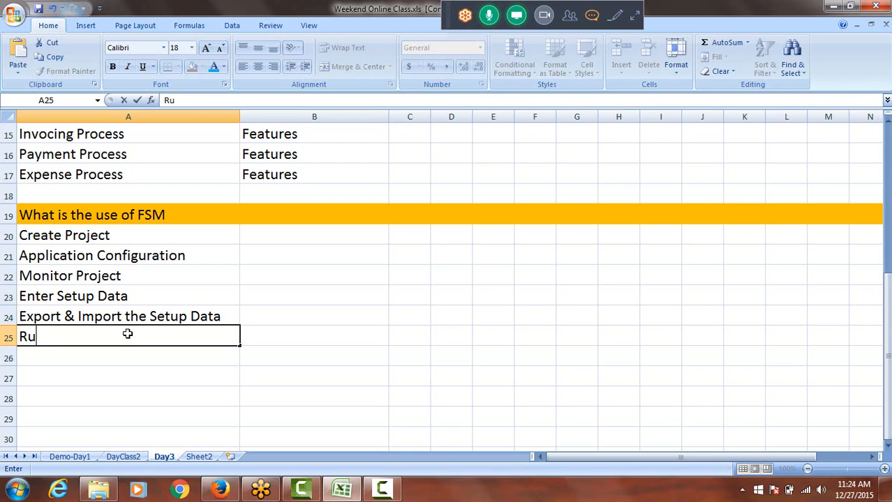
{"action": "type", "text": "n Reports"}
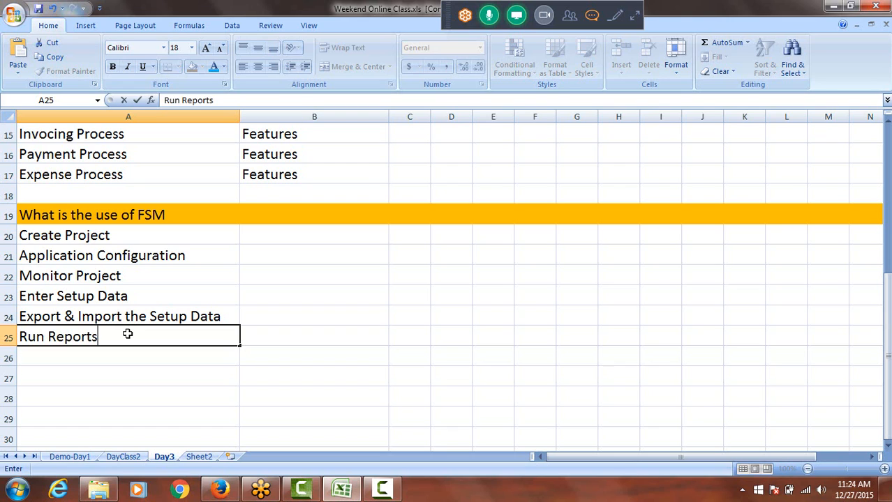
{"action": "type", "text": " on Exp"}
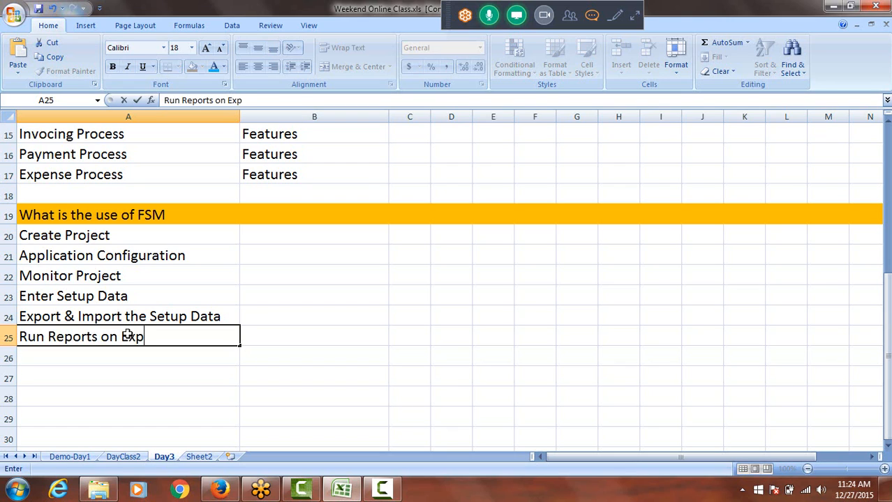
{"action": "type", "text": "ort &"}
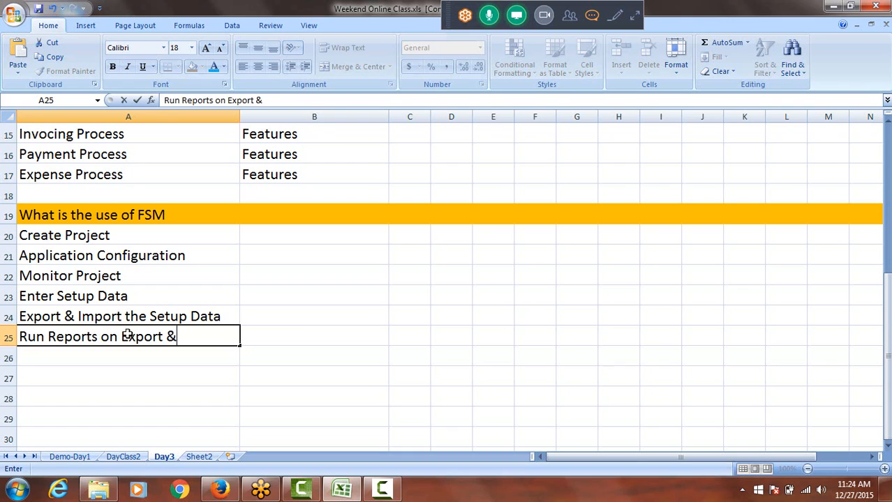
{"action": "type", "text": " Import"}
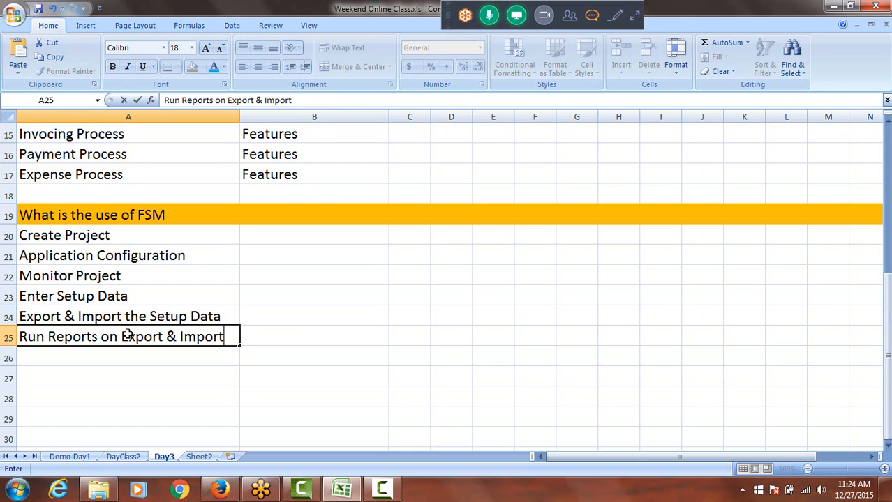
{"action": "type", "text": " Data"}
{"action": "left_click", "coordinate": [128, 335]}
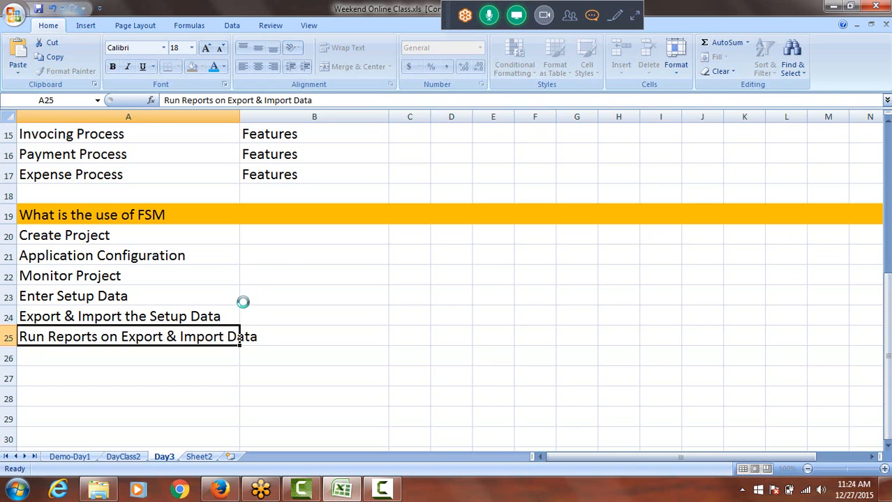
{"action": "double_click", "coordinate": [240, 116]}
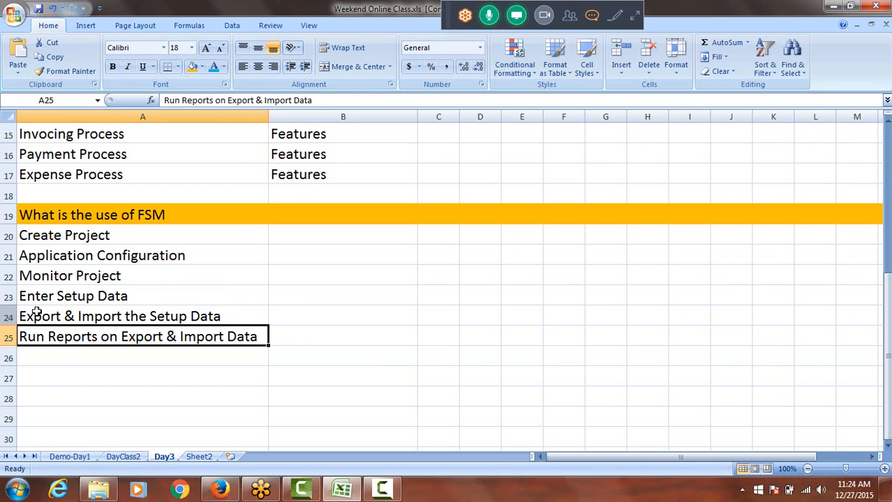
{"action": "left_click", "coordinate": [119, 237]}
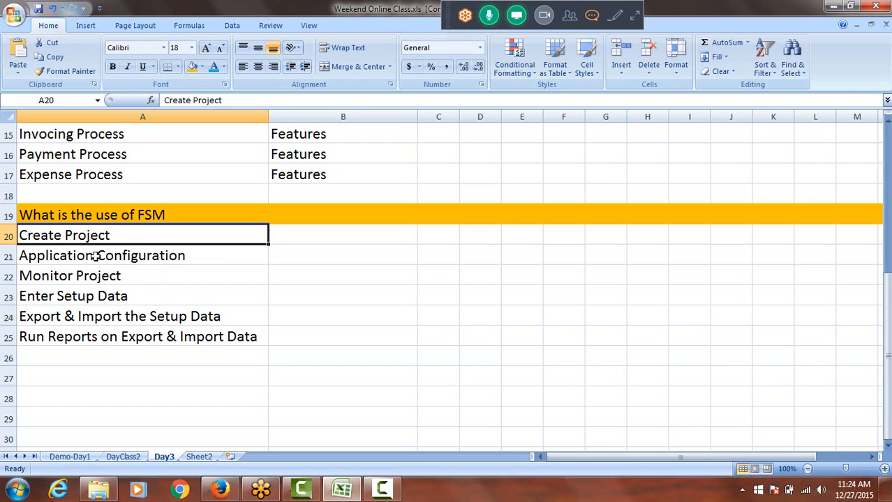
{"action": "left_click", "coordinate": [66, 278]}
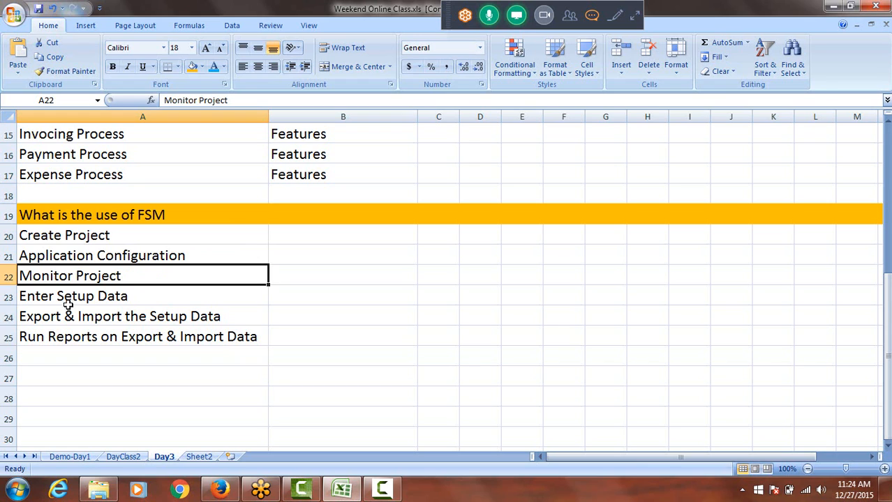
{"action": "left_click", "coordinate": [64, 297]}
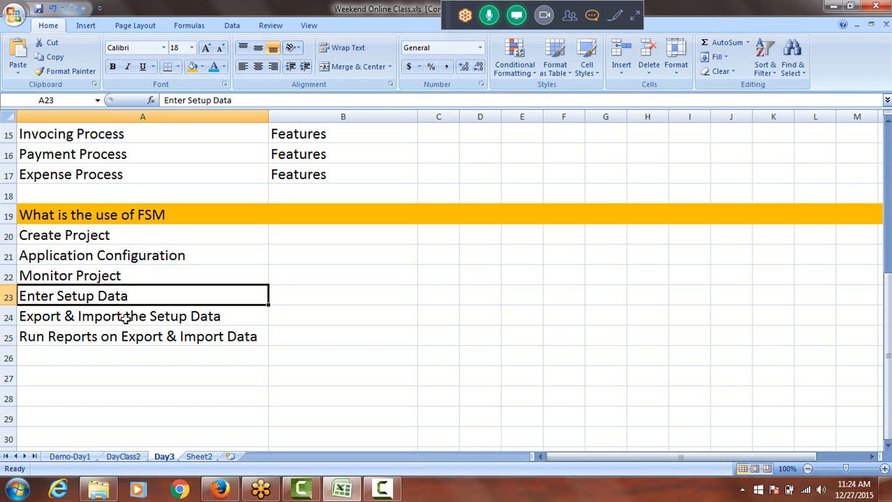
{"action": "left_click", "coordinate": [96, 339]}
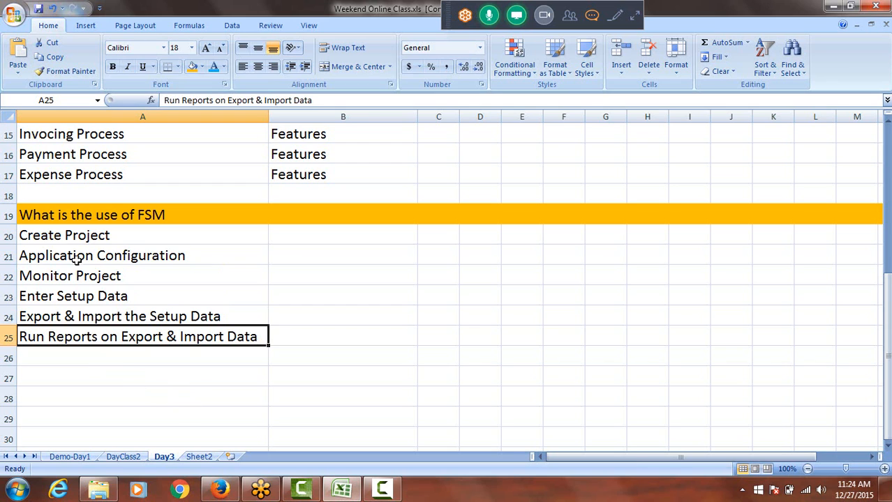
{"action": "left_click", "coordinate": [75, 236]}
{"action": "left_click_drag", "start_coordinate": [75, 236], "coordinate": [84, 336]}
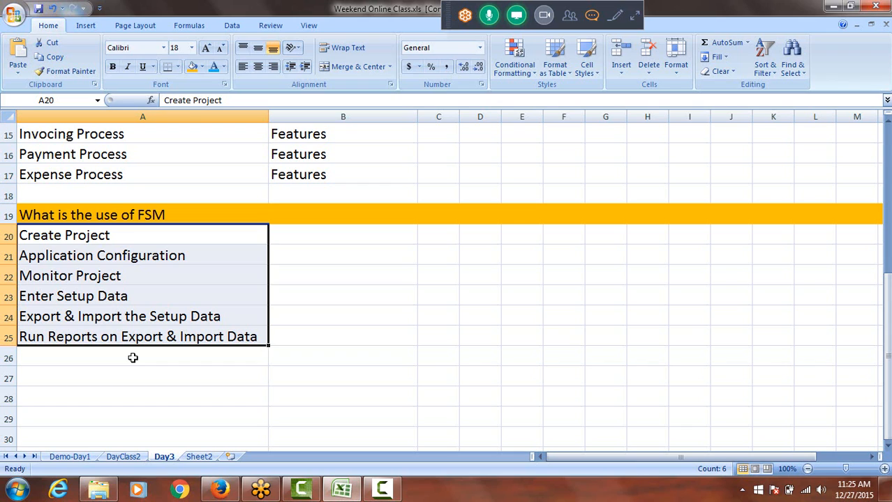
Enter the heading "Process" in cell A27, leaving row 26 blank, and colour its text light blue
{"action": "scroll", "coordinate": [133, 358], "scroll_direction": "down", "scroll_amount": 1}
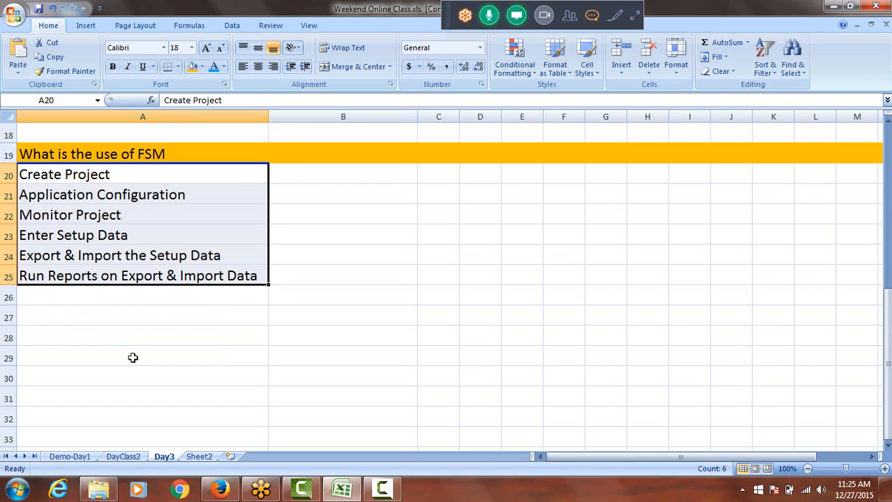
{"action": "left_click", "coordinate": [97, 319]}
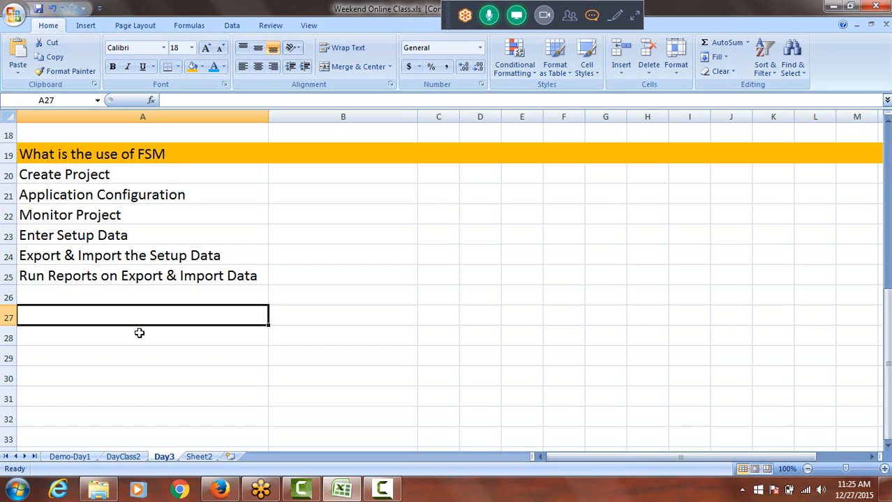
{"action": "type", "text": "Process"}
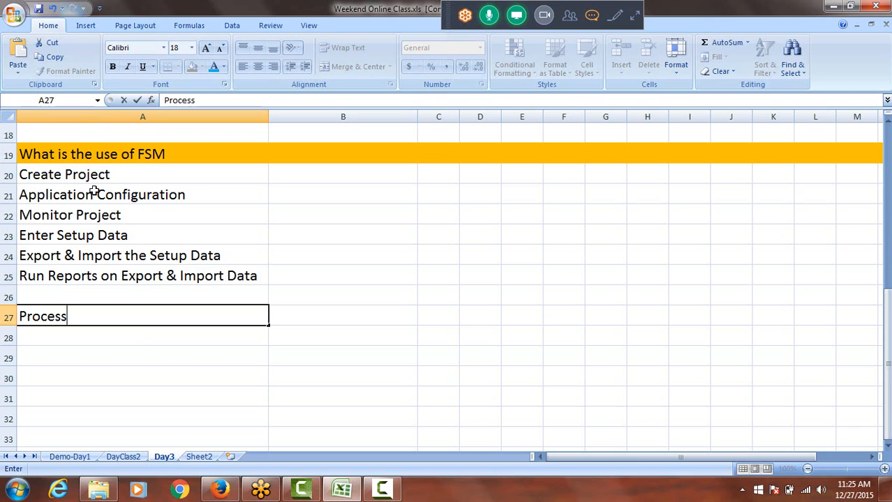
{"action": "left_click", "coordinate": [140, 293]}
{"action": "left_click", "coordinate": [129, 320]}
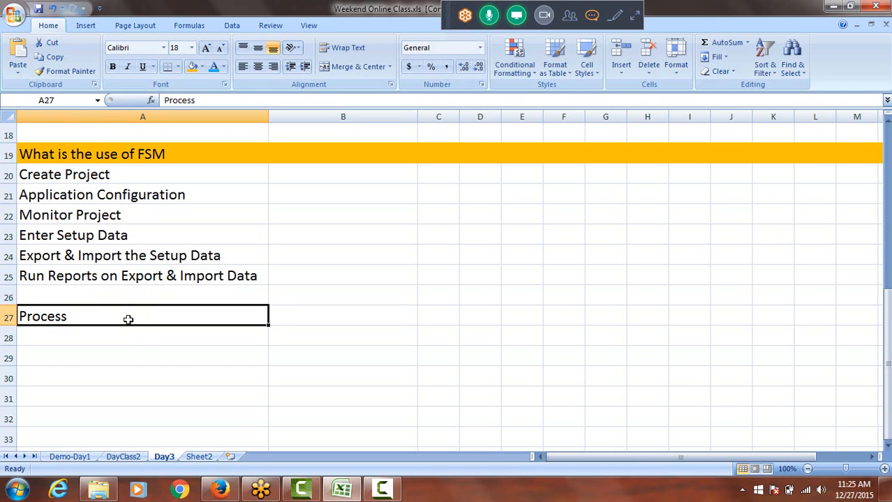
{"action": "left_click", "coordinate": [214, 66]}
Enter "Enable Offerings" in cell A28, directly below the Process heading
{"action": "left_click", "coordinate": [75, 341]}
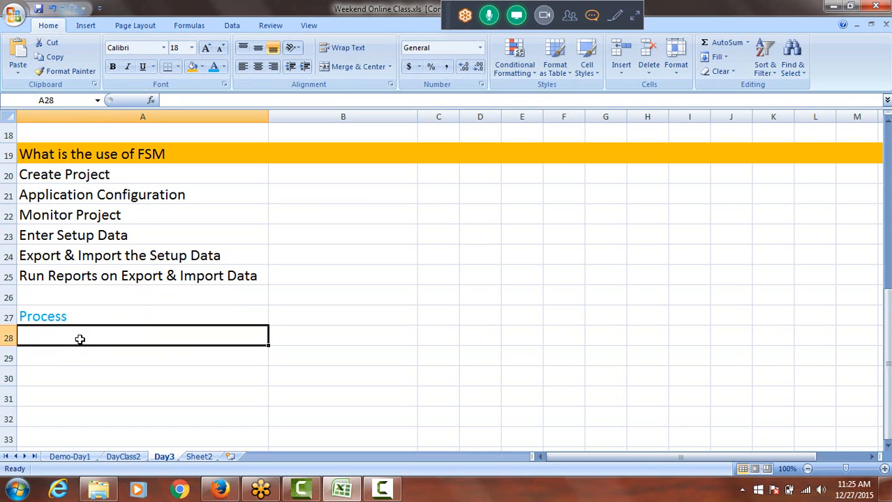
{"action": "type", "text": "Enable O"}
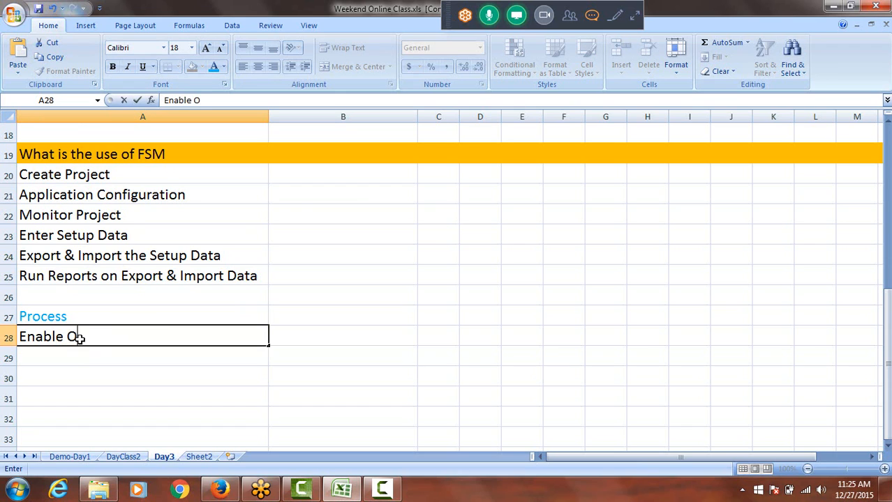
{"action": "type", "text": "fferings"}
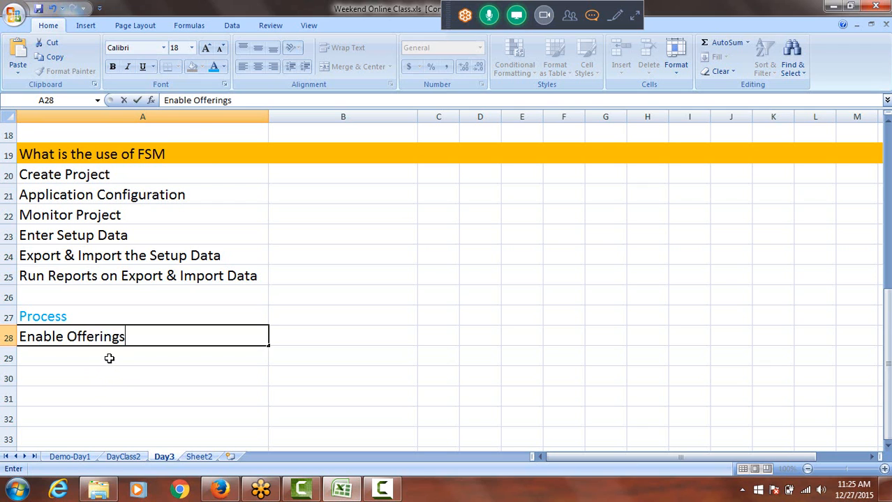
{"action": "scroll", "coordinate": [187, 297], "scroll_direction": "up", "scroll_amount": 5}
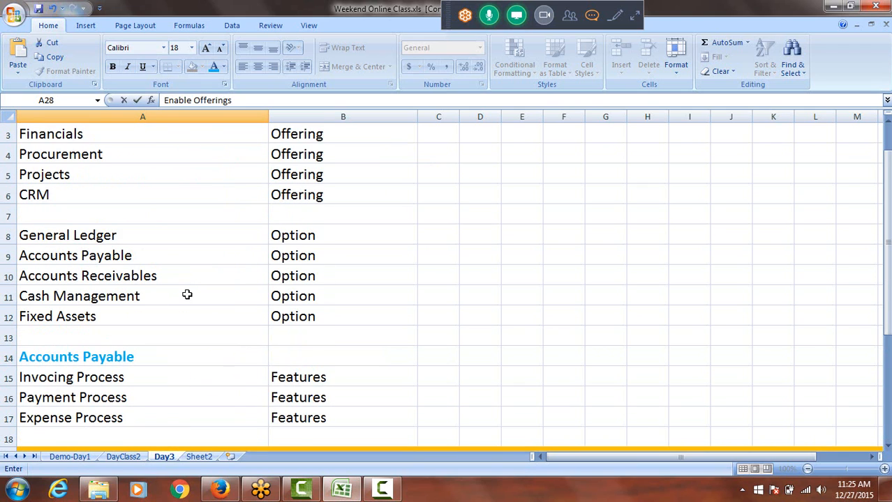
{"action": "scroll", "coordinate": [187, 297], "scroll_direction": "up", "scroll_amount": 1}
{"action": "left_click_drag", "start_coordinate": [64, 175], "coordinate": [61, 198]}
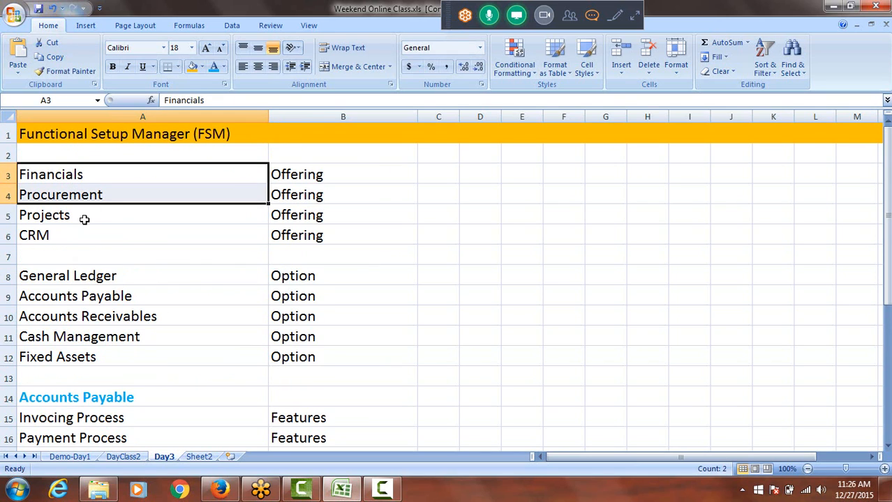
{"action": "scroll", "coordinate": [181, 227], "scroll_direction": "down", "scroll_amount": 6}
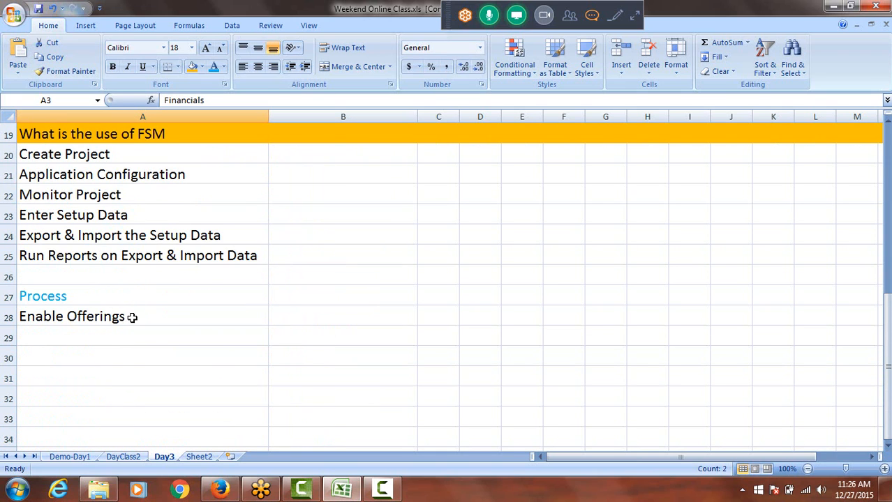
{"action": "double_click", "coordinate": [151, 320]}
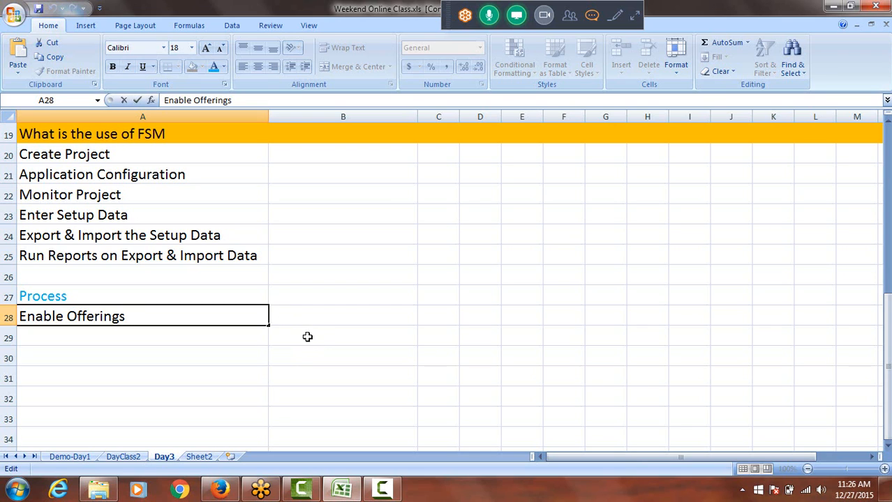
Enter "Create Project" in cell A29, directly below Enable Offerings
{"action": "left_click", "coordinate": [95, 339]}
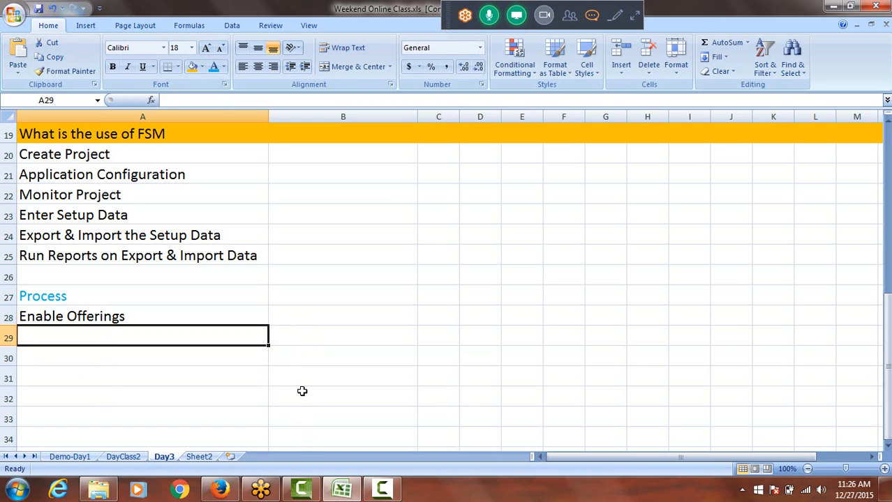
{"action": "type", "text": "Create"}
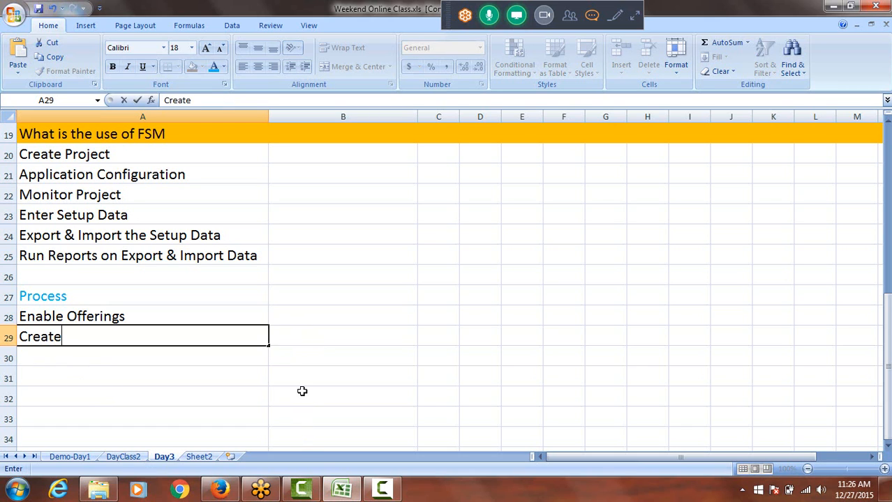
{"action": "type", "text": " Project"}
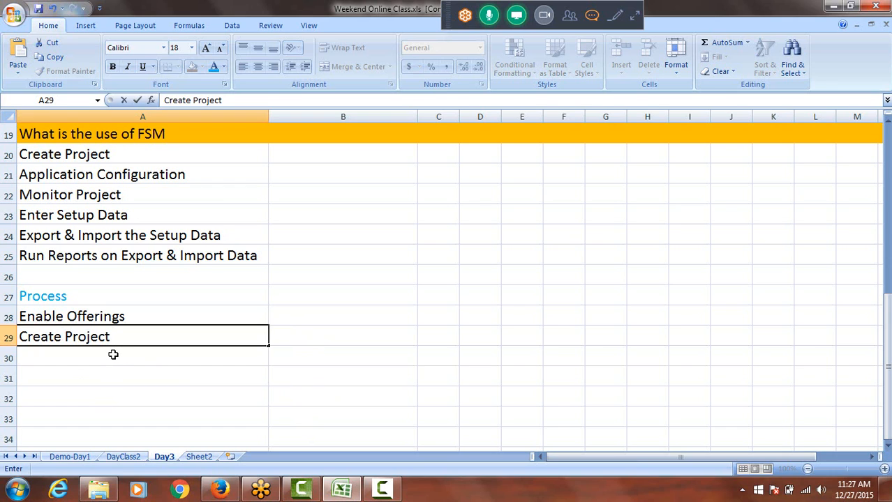
{"action": "key", "text": "Return"}
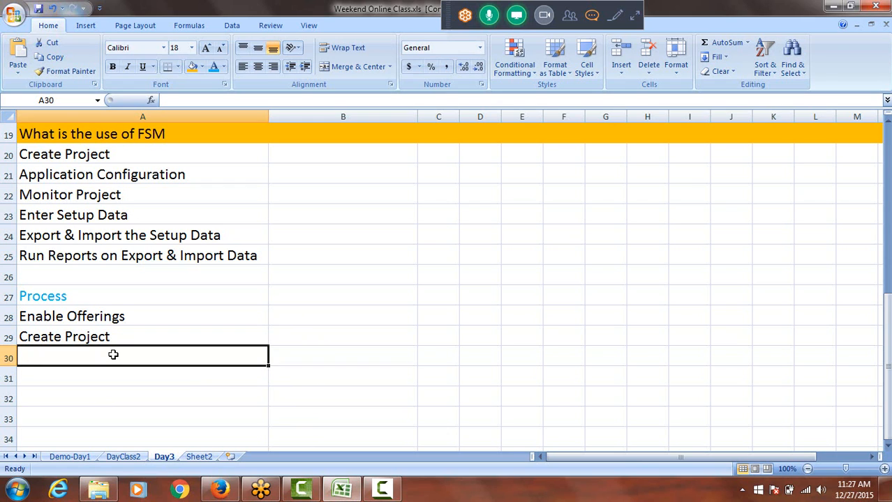
Enter "Select Offerings for your Project" in cell A30, directly below Create Project in the Process list
{"action": "type", "text": "SE"}
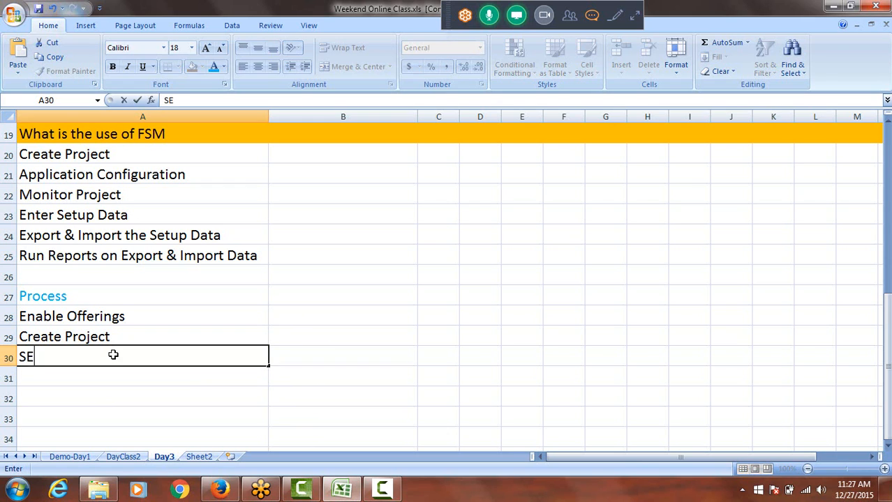
{"action": "key", "text": "BackSpace"}
{"action": "type", "text": "elect Offering"}
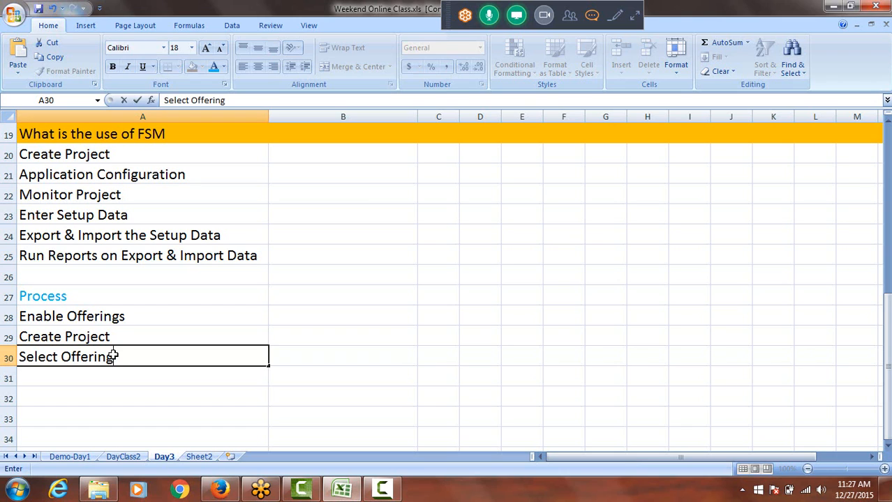
{"action": "type", "text": "s for your "}
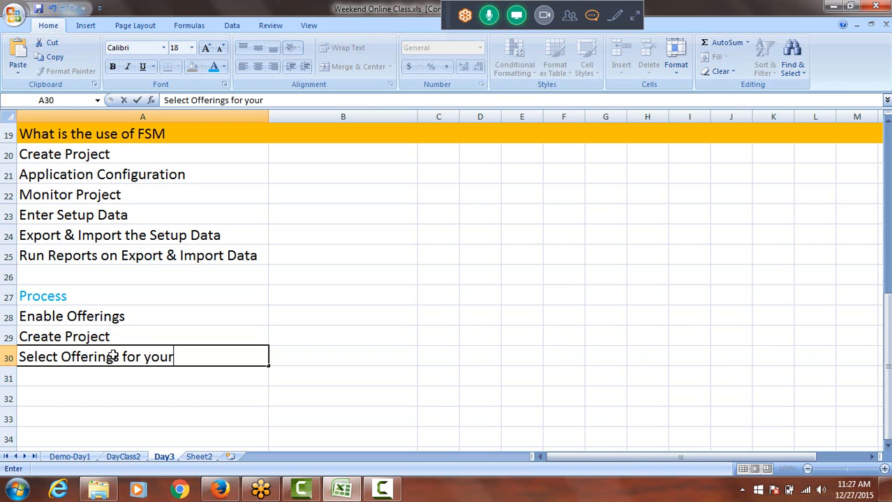
{"action": "type", "text": "Project"}
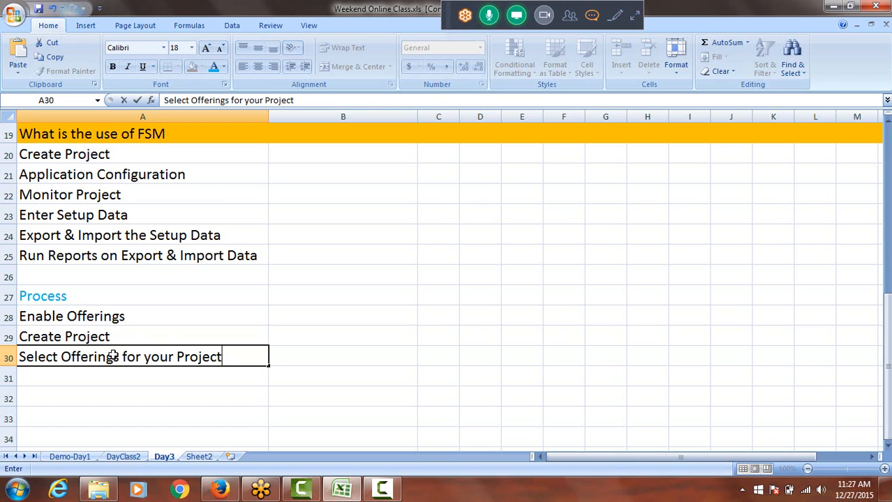
{"action": "key", "text": "ctrl+Return"}
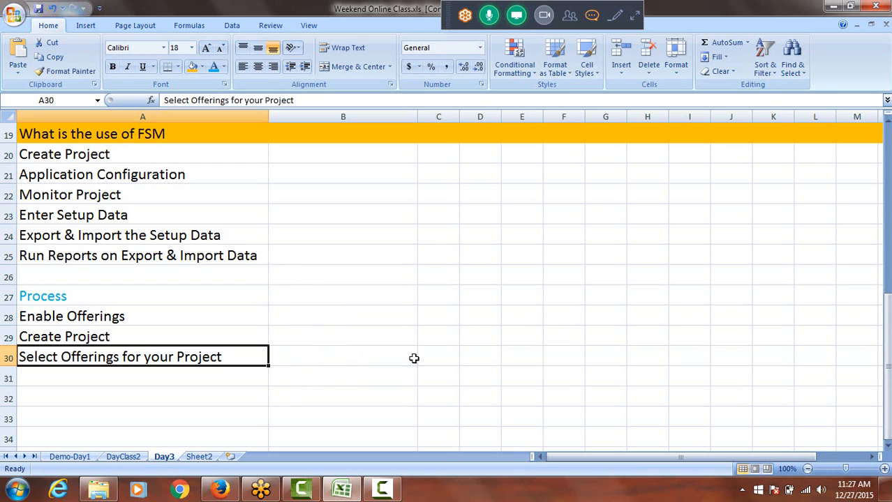
Go back over the Process entries in cells A28 to A30, from enabling offerings to selecting them for the project
{"action": "scroll", "coordinate": [392, 287], "scroll_direction": "down", "scroll_amount": 1}
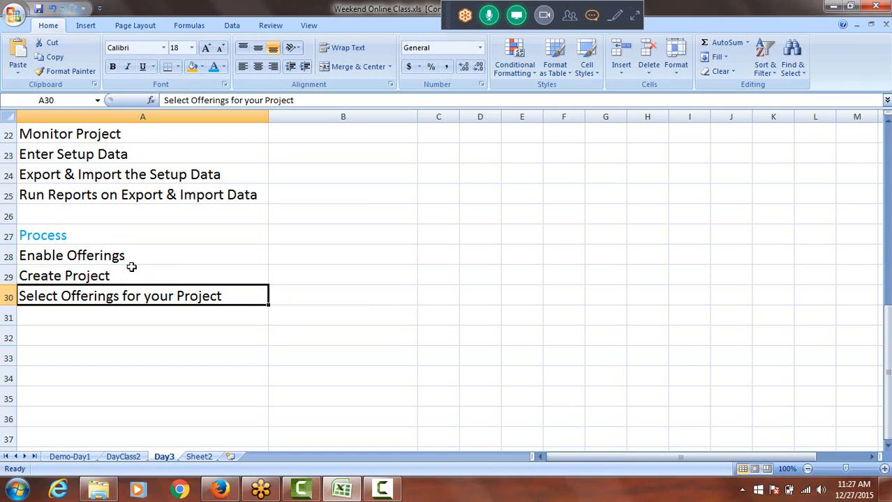
{"action": "left_click", "coordinate": [113, 256]}
{"action": "left_click", "coordinate": [84, 279]}
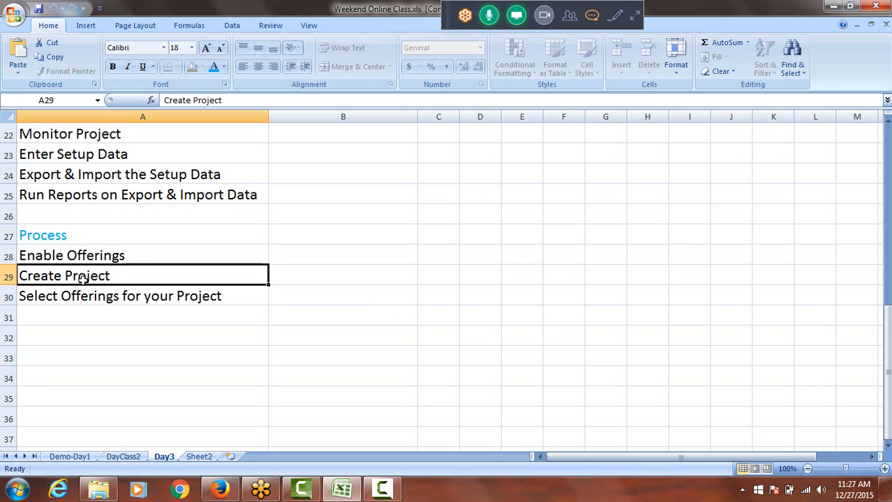
{"action": "left_click", "coordinate": [95, 257]}
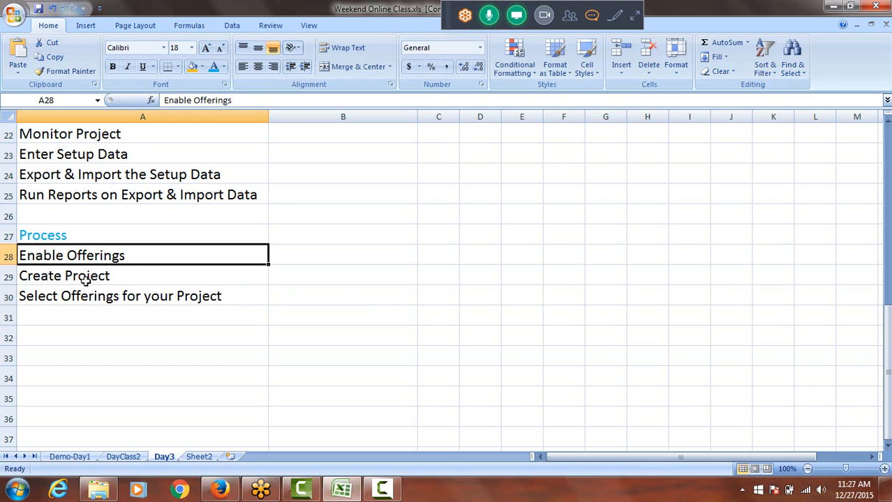
{"action": "left_click", "coordinate": [85, 277]}
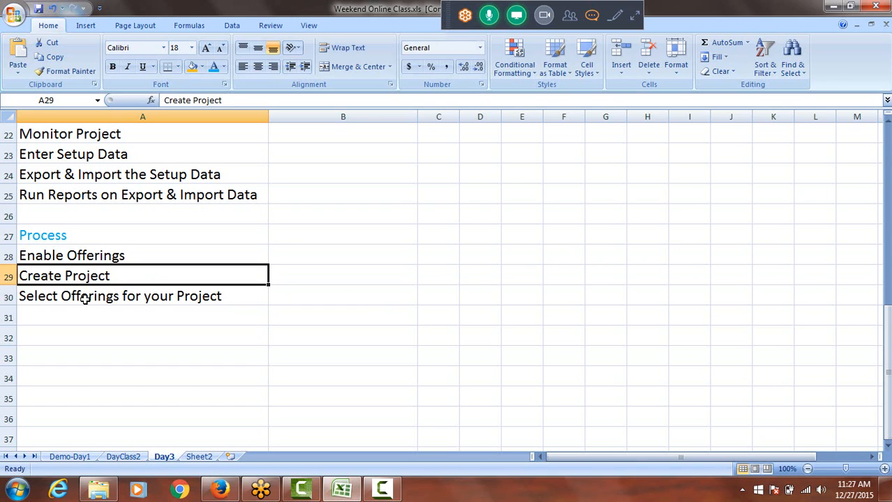
{"action": "left_click", "coordinate": [69, 257]}
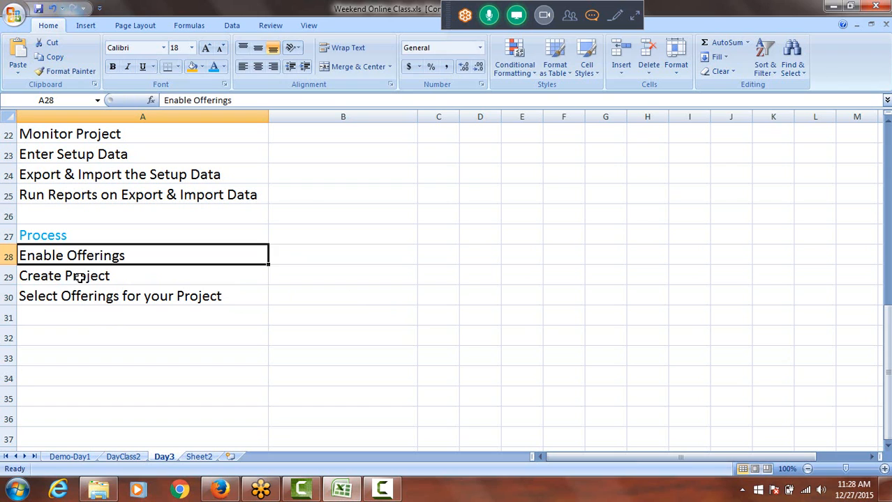
{"action": "double_click", "coordinate": [79, 277]}
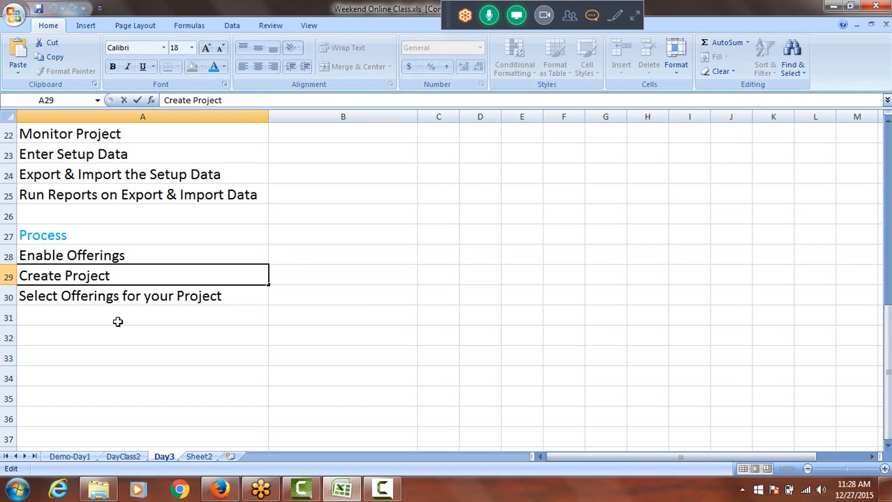
{"action": "double_click", "coordinate": [71, 296]}
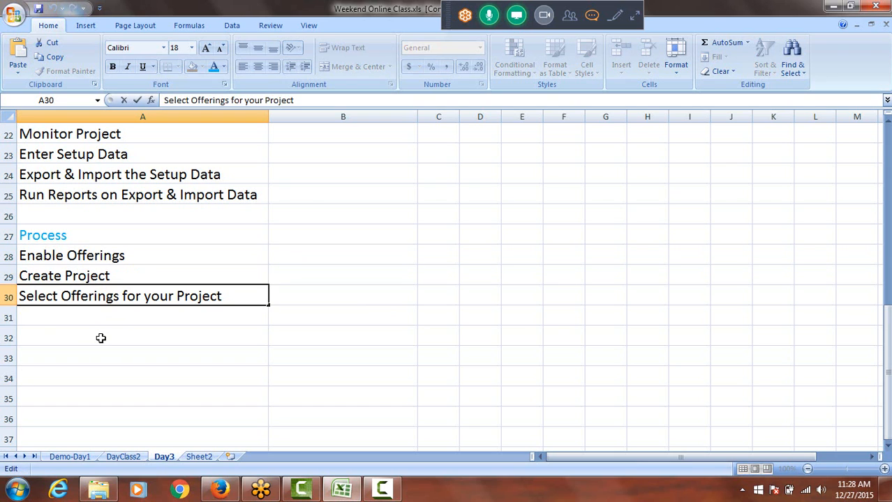
Enter "Generate setup task list" in cell A31, directly below Select Offerings for your Project
{"action": "left_click", "coordinate": [91, 319]}
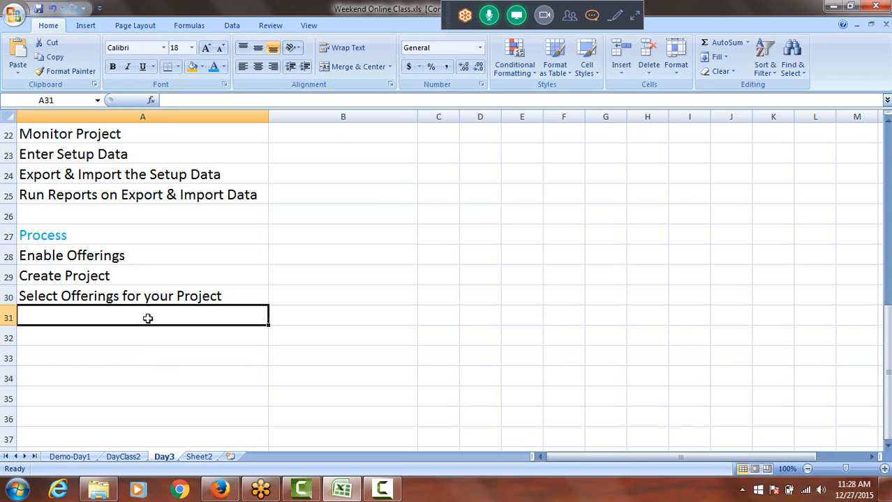
{"action": "type", "text": "G"}
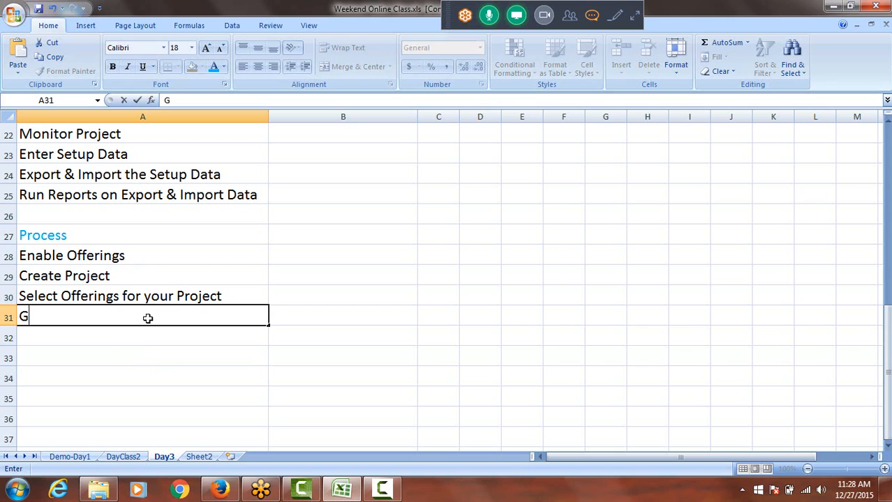
{"action": "type", "text": "enerate T"}
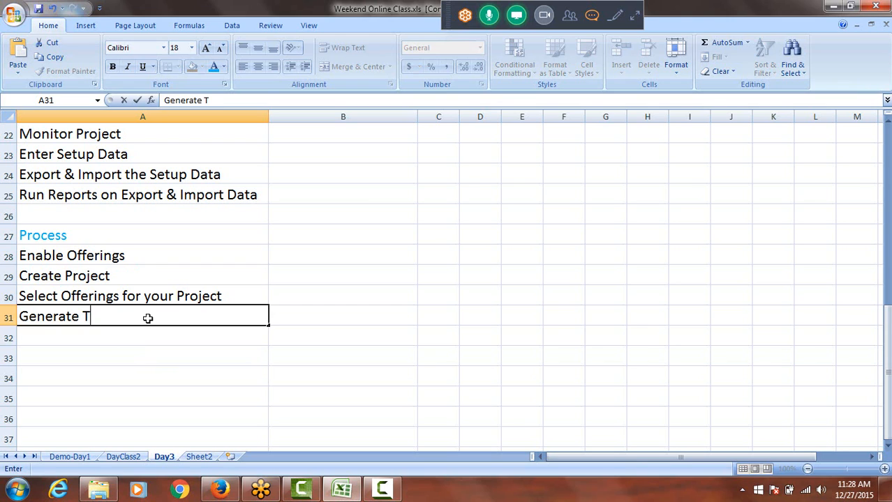
{"action": "type", "text": "ask"}
{"action": "key", "text": "BackSpace"}
{"action": "key", "text": "BackSpace"}
{"action": "key", "text": "BackSpace"}
{"action": "key", "text": "BackSpace"}
{"action": "type", "text": "setup "}
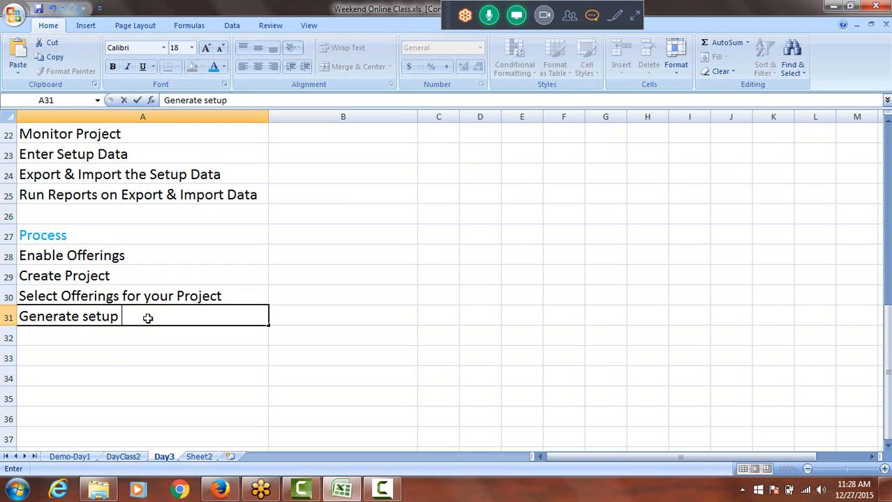
{"action": "type", "text": "task li"}
{"action": "type", "text": "st"}
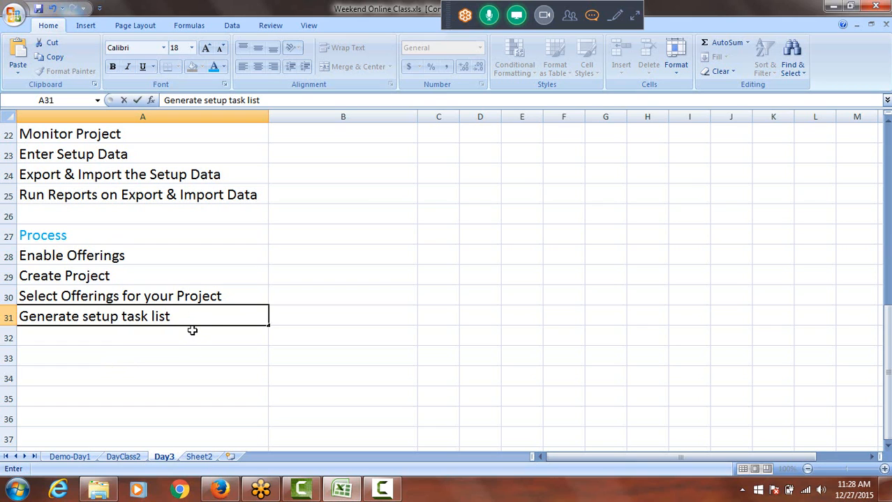
{"action": "left_click", "coordinate": [115, 293]}
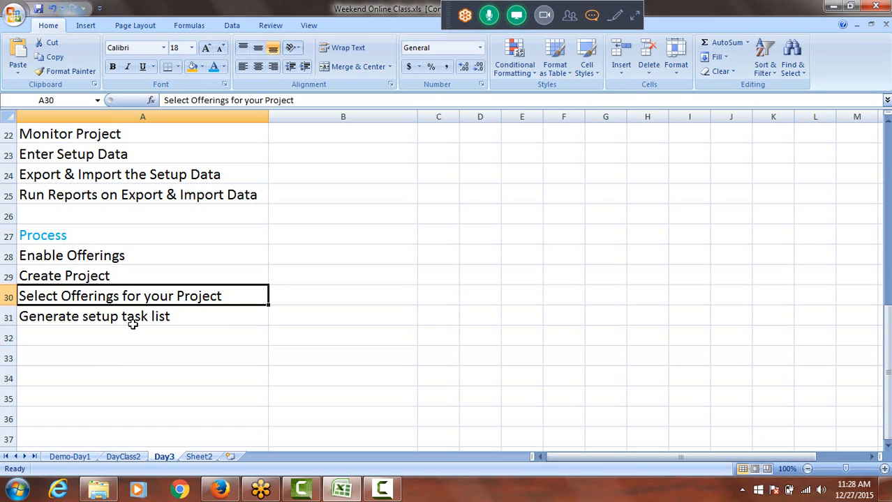
{"action": "left_click", "coordinate": [133, 318]}
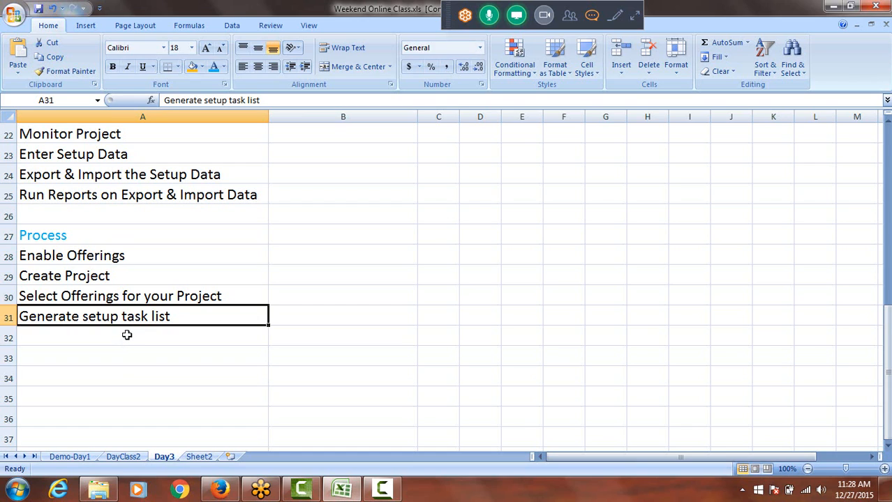
Enter "System Configuration" in cell A32, directly below Generate setup task list
{"action": "left_click", "coordinate": [127, 336]}
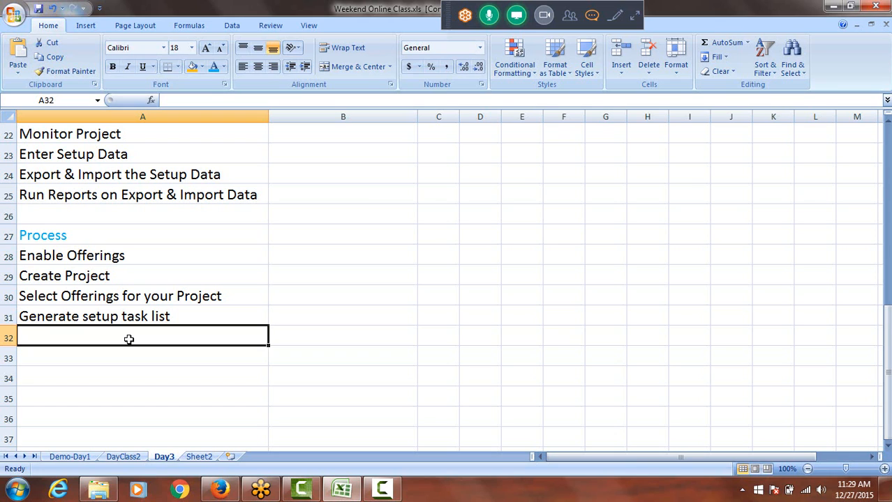
{"action": "type", "text": "S"}
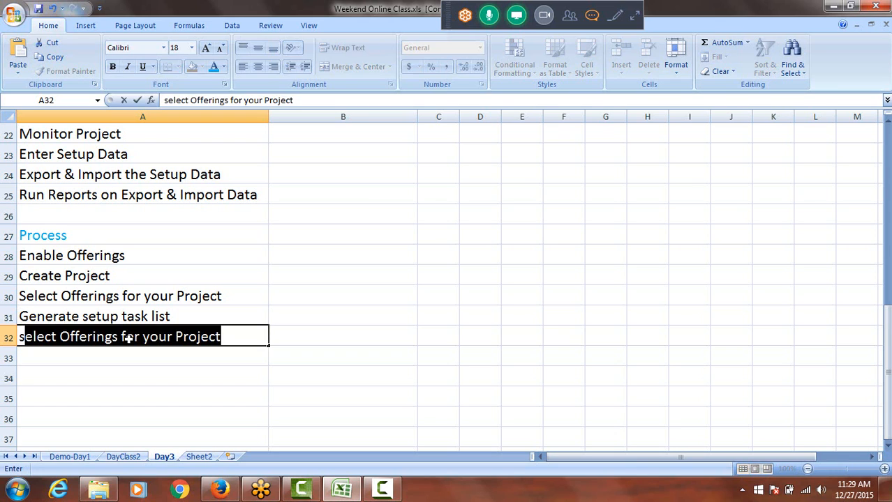
{"action": "type", "text": "Y"}
{"action": "key", "text": "BackSpace"}
{"action": "key", "text": "BackSpace"}
{"action": "type", "text": "Sy"}
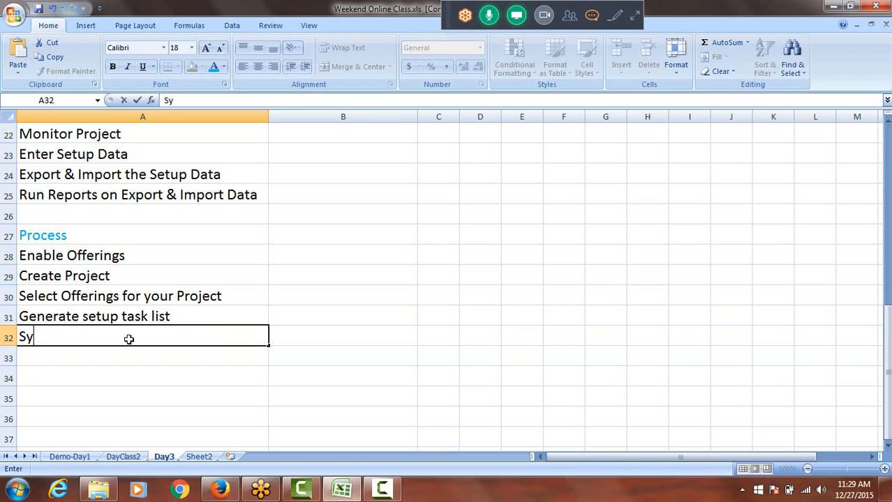
{"action": "type", "text": "stem Configuration"}
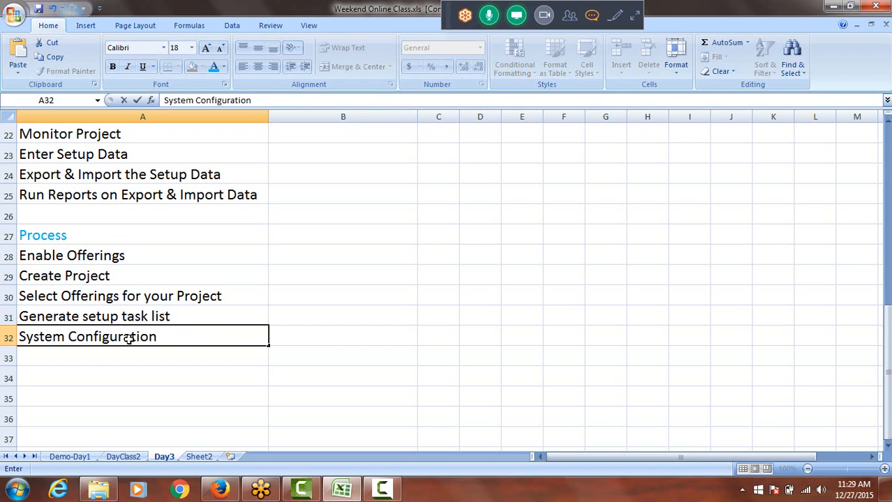
{"action": "key", "text": "ctrl+Return"}
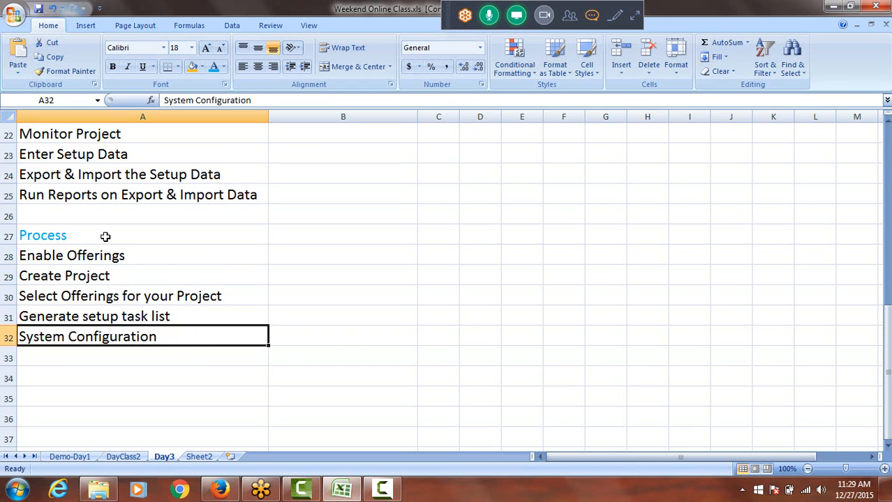
{"action": "left_click_drag", "start_coordinate": [103, 257], "coordinate": [115, 339]}
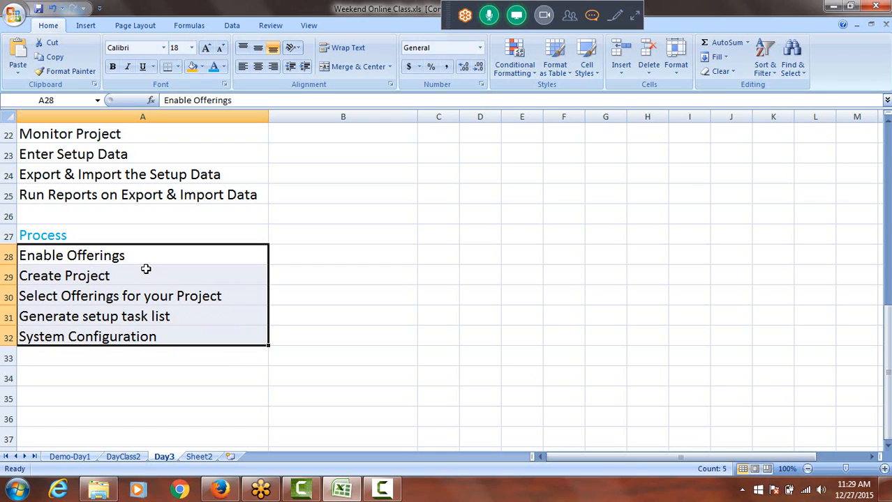
{"action": "left_click", "coordinate": [115, 339]}
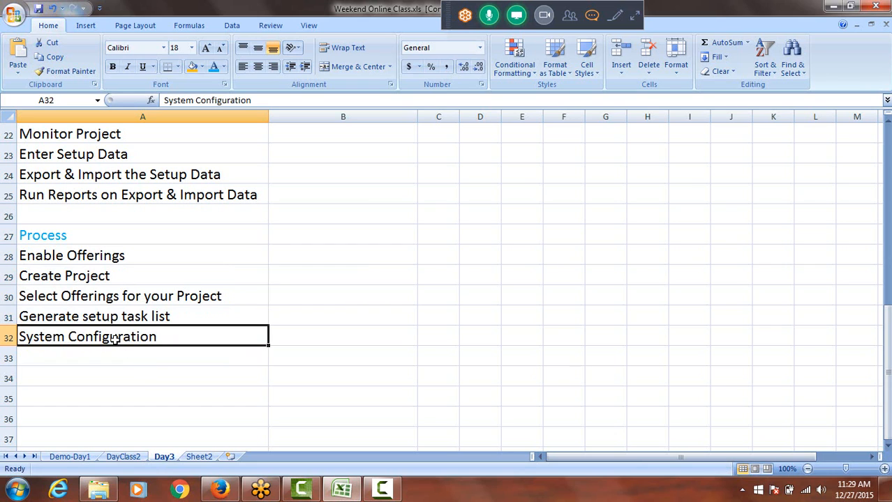
{"action": "left_click", "coordinate": [90, 297]}
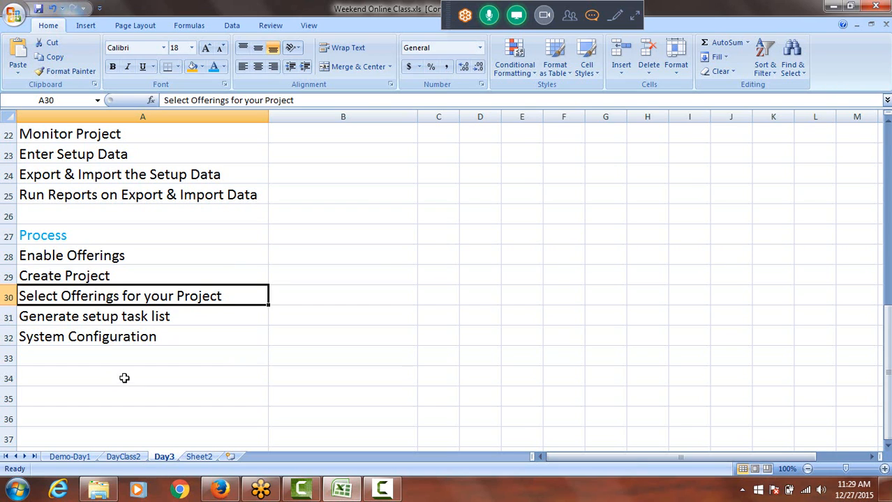
{"action": "left_click", "coordinate": [104, 318]}
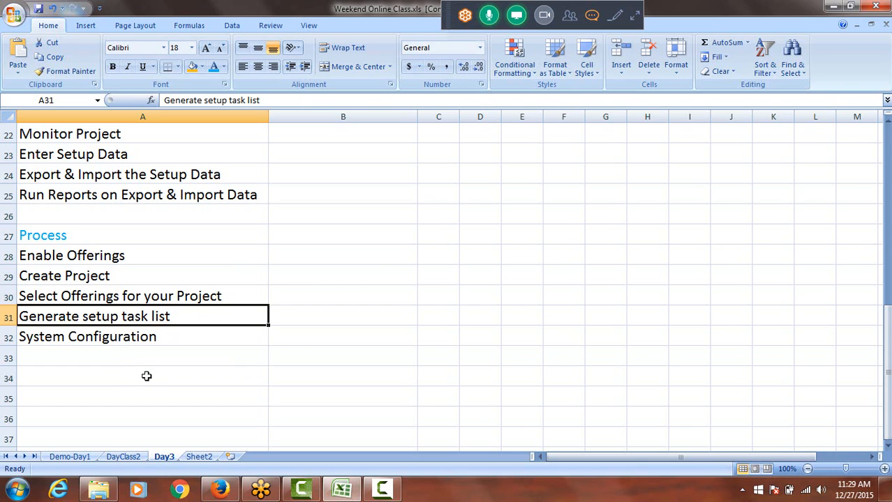
{"action": "left_click", "coordinate": [106, 338]}
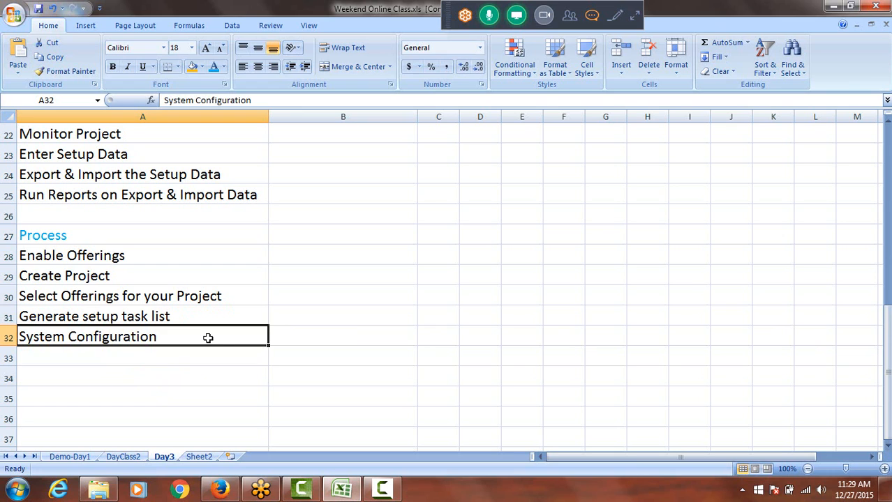
{"action": "left_click_drag", "start_coordinate": [90, 258], "coordinate": [106, 340]}
Enter "Manual" in cell A35, leaving blank rows below the Process list
{"action": "scroll", "coordinate": [101, 366], "scroll_direction": "down", "scroll_amount": 1}
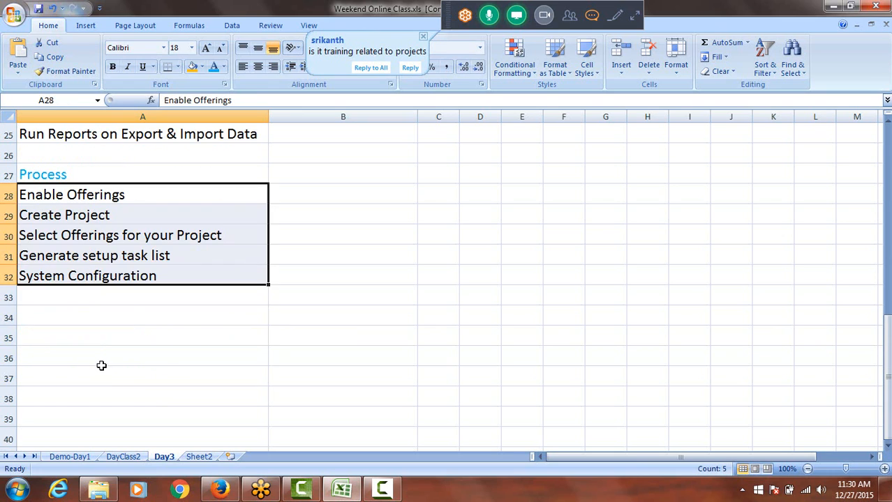
{"action": "left_click", "coordinate": [89, 334]}
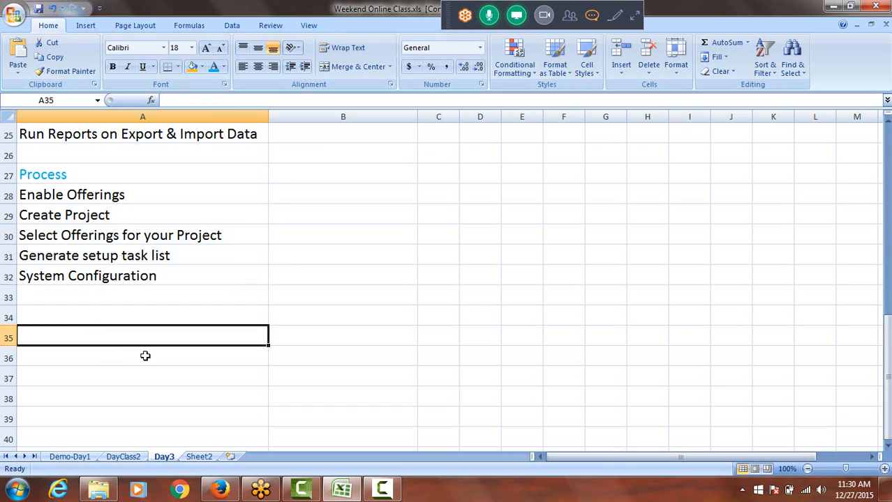
{"action": "type", "text": "Manual"}
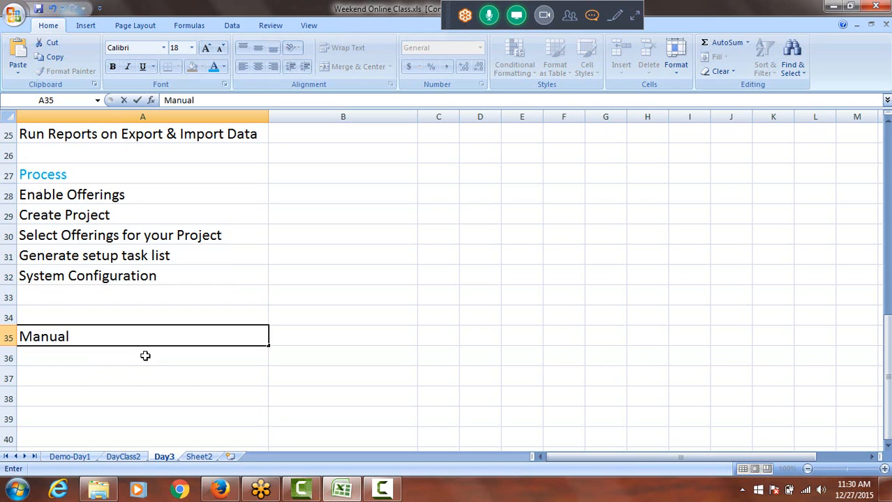
Enter "Rapid Implementation" in cell A36, directly below Manual
{"action": "left_click", "coordinate": [98, 361]}
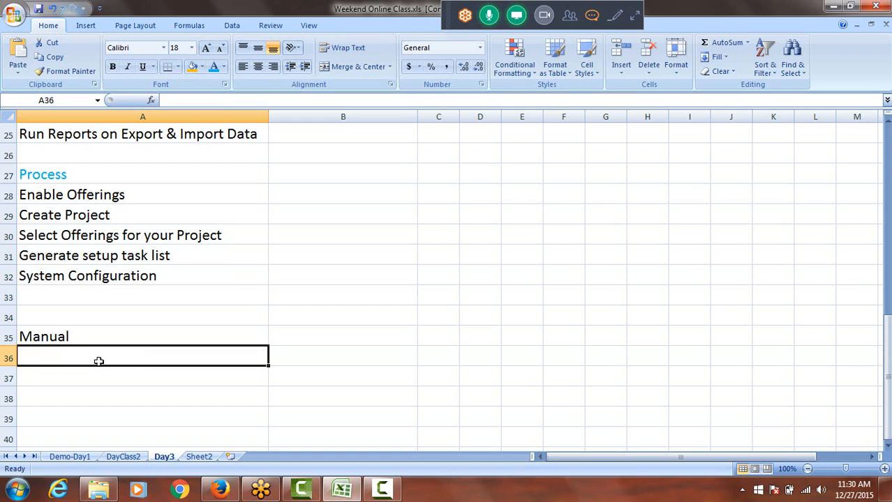
{"action": "type", "text": "Ra"}
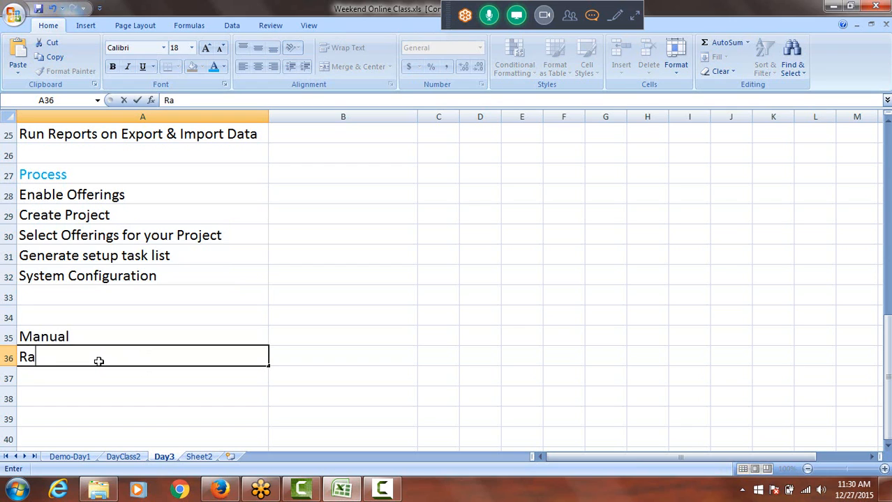
{"action": "type", "text": "pid Im"}
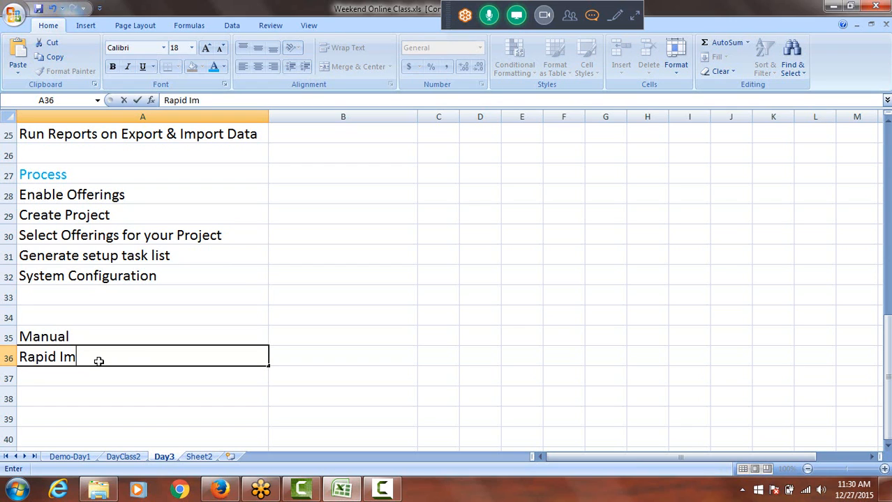
{"action": "type", "text": "plementation"}
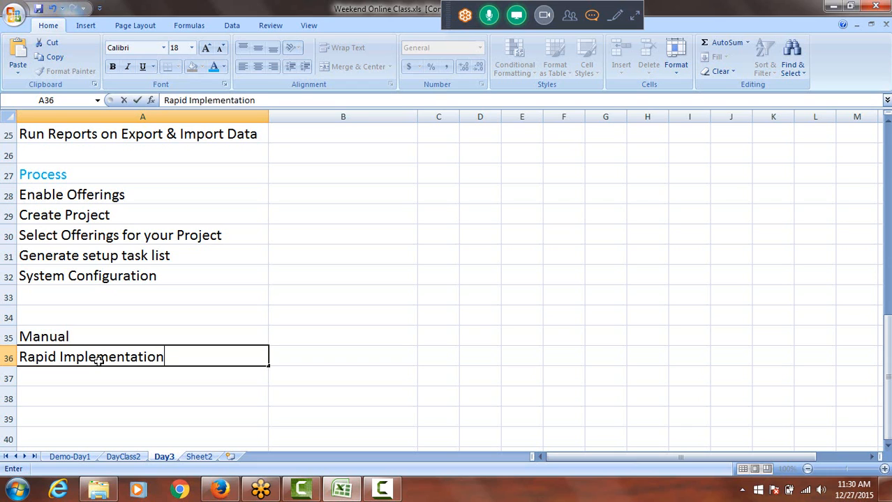
{"action": "left_click", "coordinate": [44, 336]}
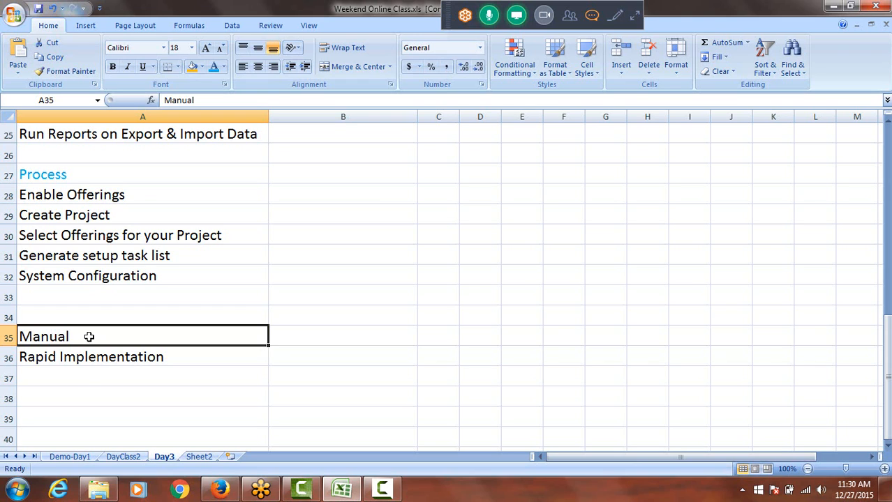
Go over the Manual and Rapid Implementation entries in relation to the System Configuration entry in cell A32
{"action": "left_click", "coordinate": [76, 358]}
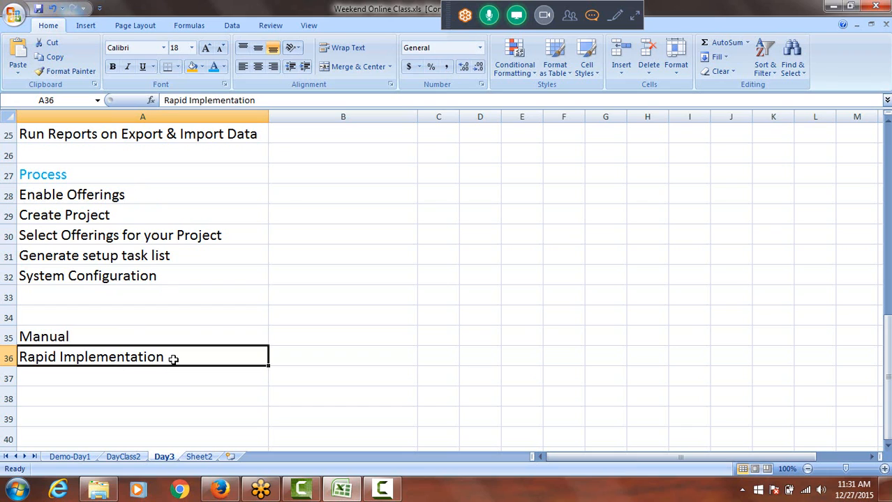
{"action": "left_click", "coordinate": [64, 338]}
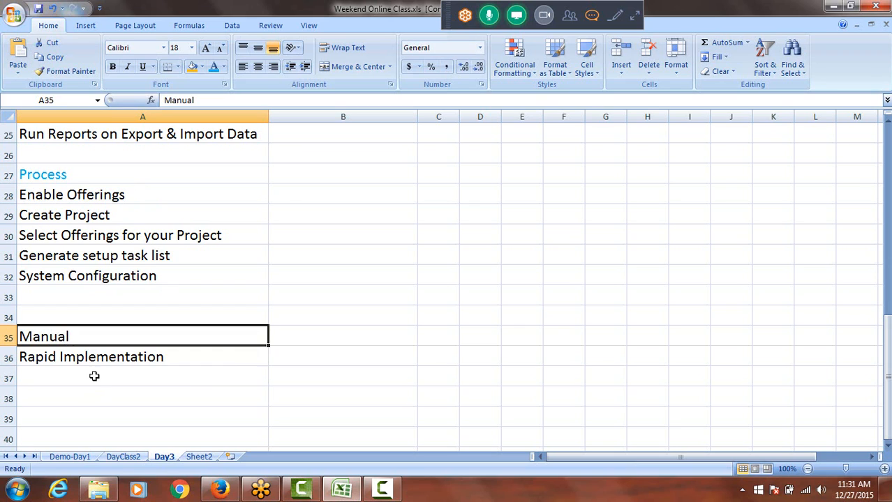
{"action": "left_click", "coordinate": [89, 356]}
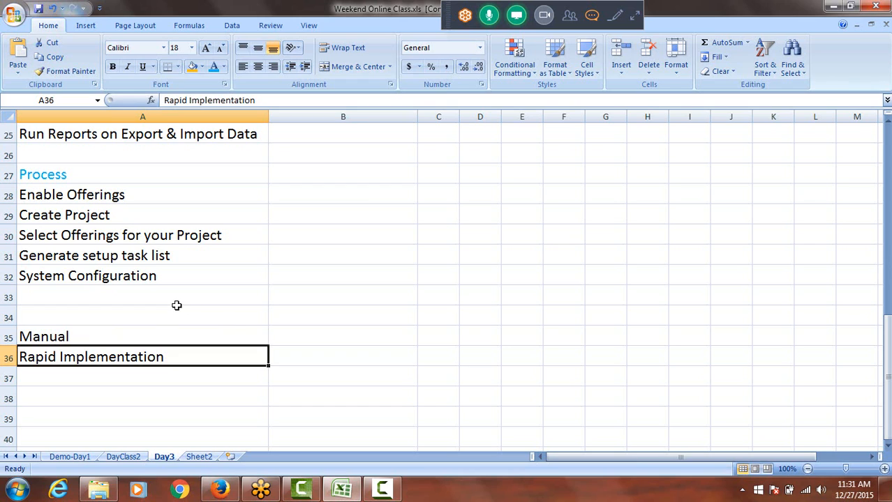
{"action": "left_click", "coordinate": [82, 276]}
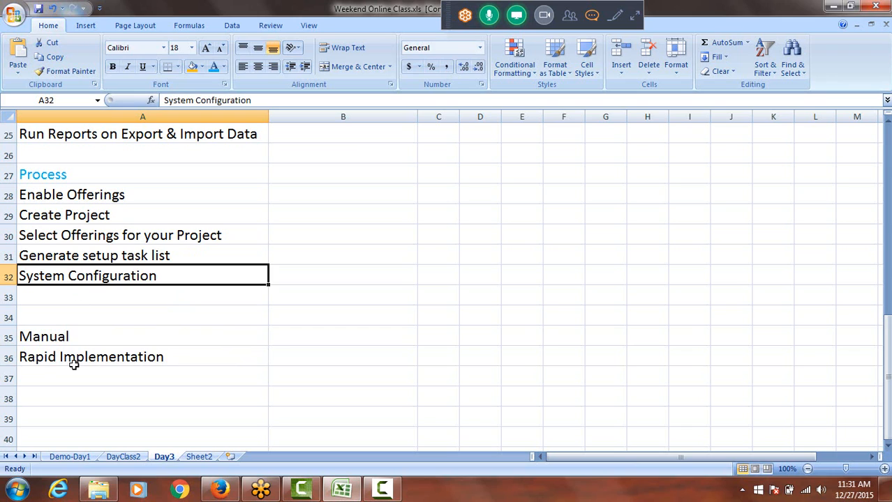
{"action": "left_click", "coordinate": [54, 338]}
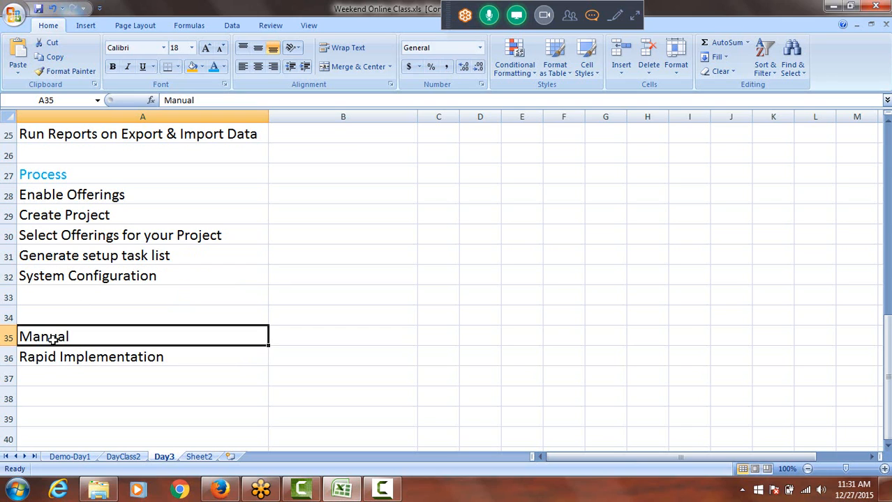
{"action": "left_click", "coordinate": [66, 357]}
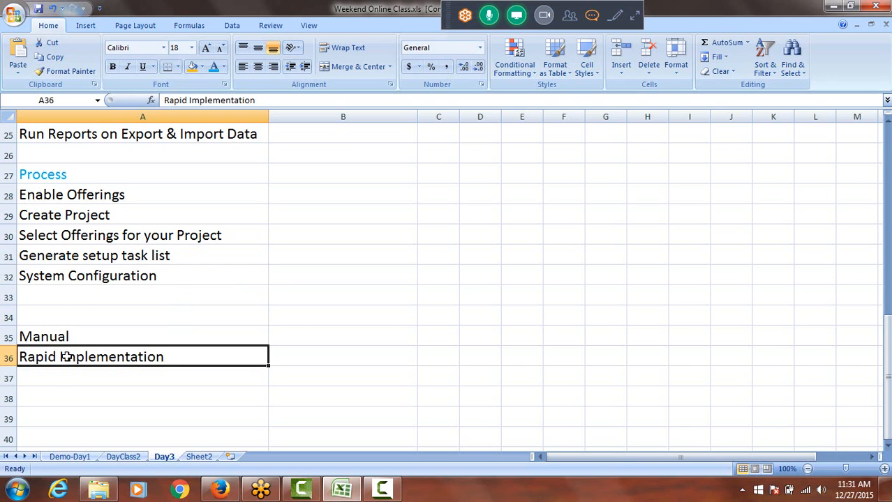
Enter "Export all setup data" in cell A33, directly below System Configuration
{"action": "left_click", "coordinate": [79, 295]}
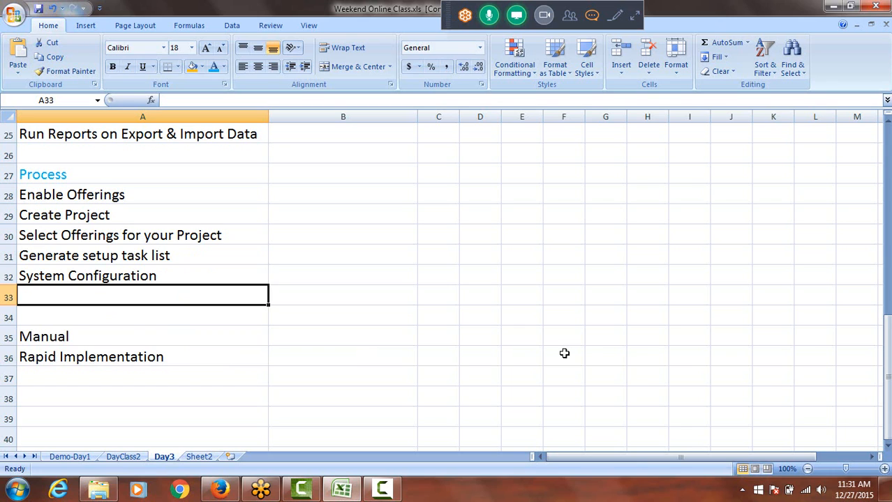
{"action": "type", "text": "Expor"}
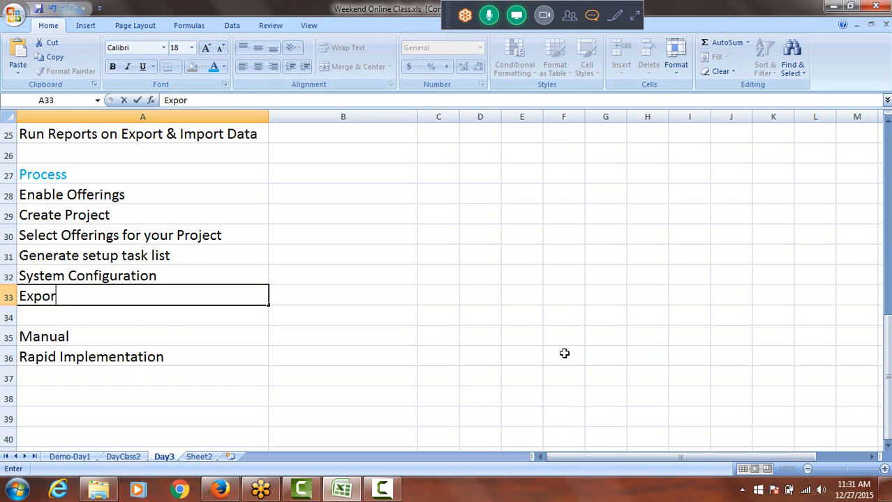
{"action": "type", "text": "t all"}
{"action": "type", "text": "setup data"}
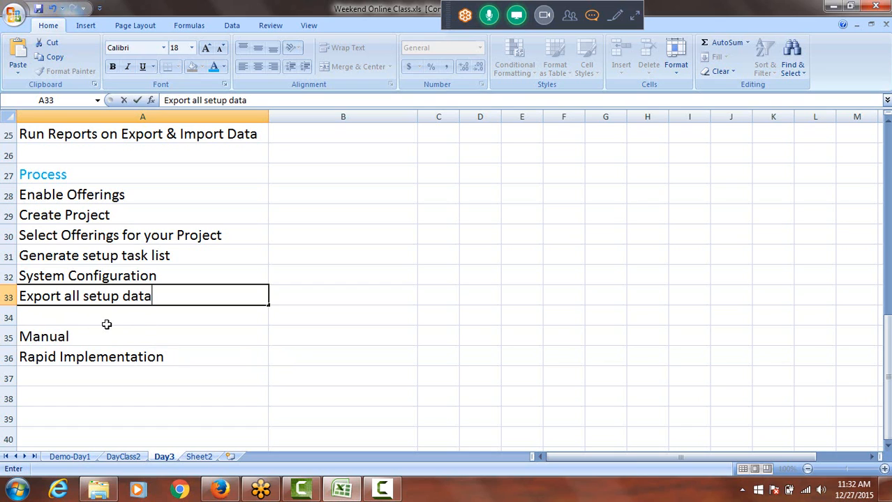
Enter "Import Setup Data into other environment" in cell A34, directly below the export entry
{"action": "left_click", "coordinate": [63, 318]}
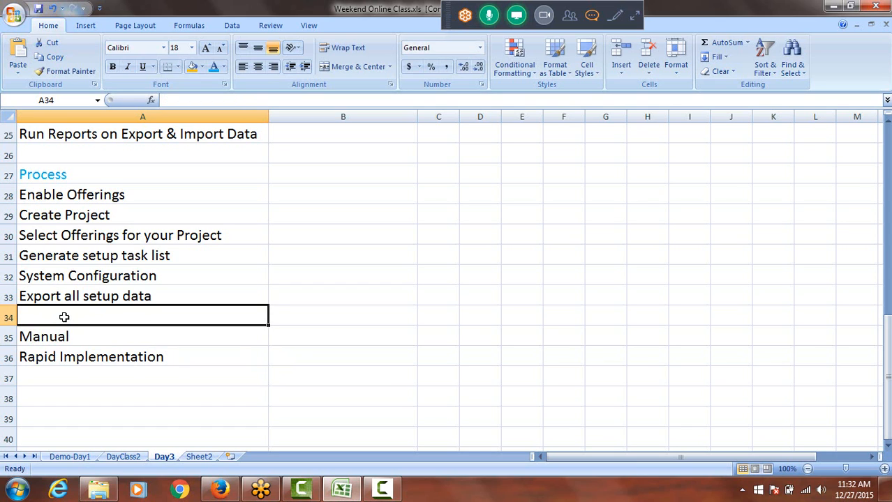
{"action": "type", "text": "Import"}
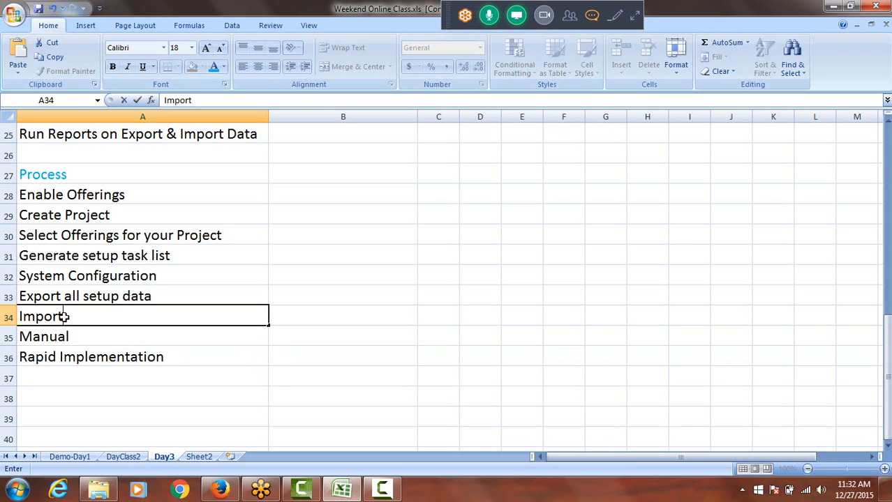
{"action": "type", "text": " D"}
{"action": "key", "text": "BackSpace"}
{"action": "type", "text": "s"}
{"action": "key", "text": "BackSpace"}
{"action": "type", "text": "Setup "}
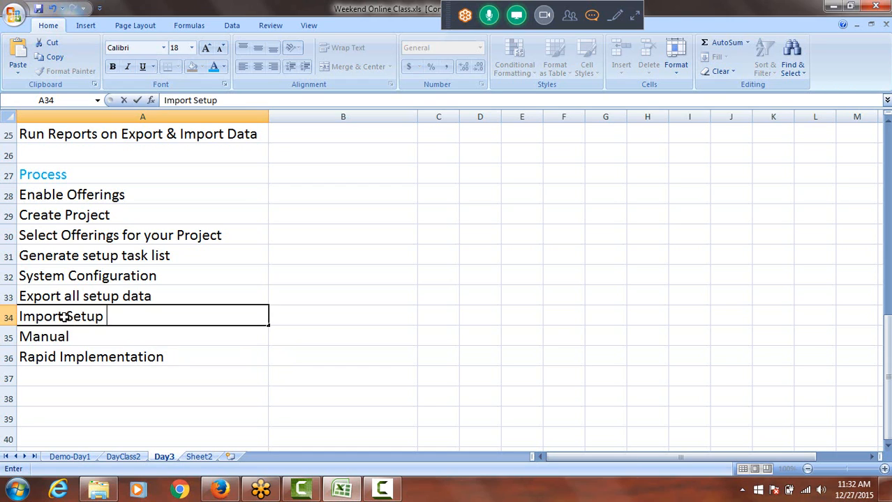
{"action": "type", "text": "Data "}
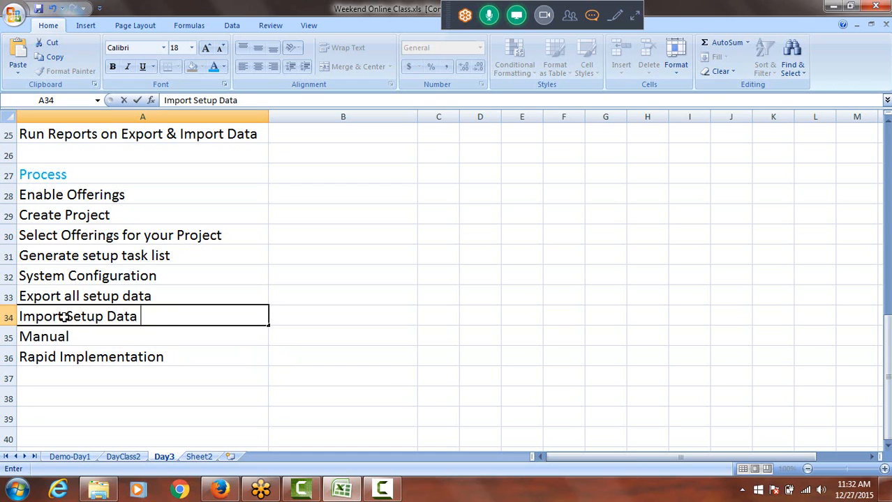
{"action": "type", "text": "into other"}
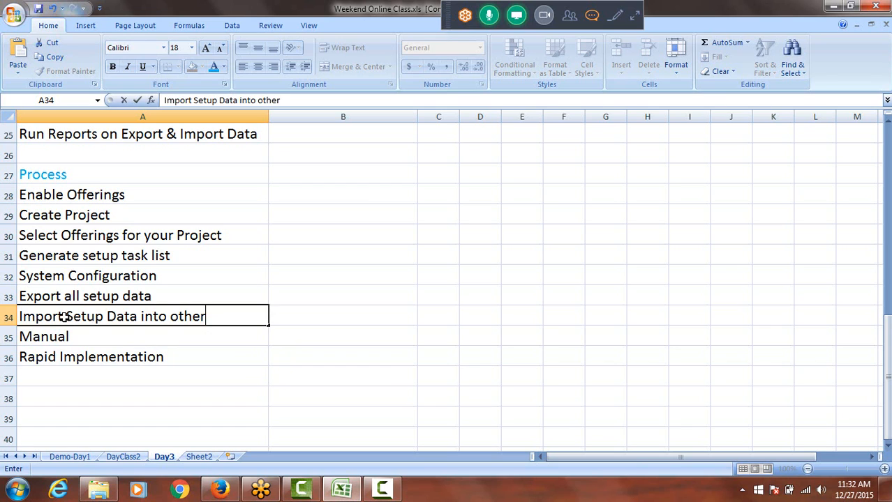
{"action": "type", "text": " environment"}
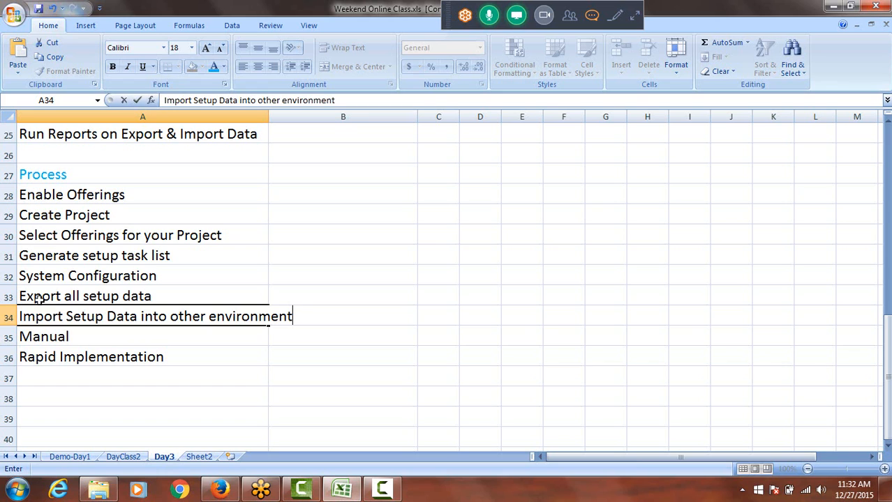
Insert "Testing Instance - " in front of the "Export all setup data" text in cell A33
{"action": "double_click", "coordinate": [23, 298]}
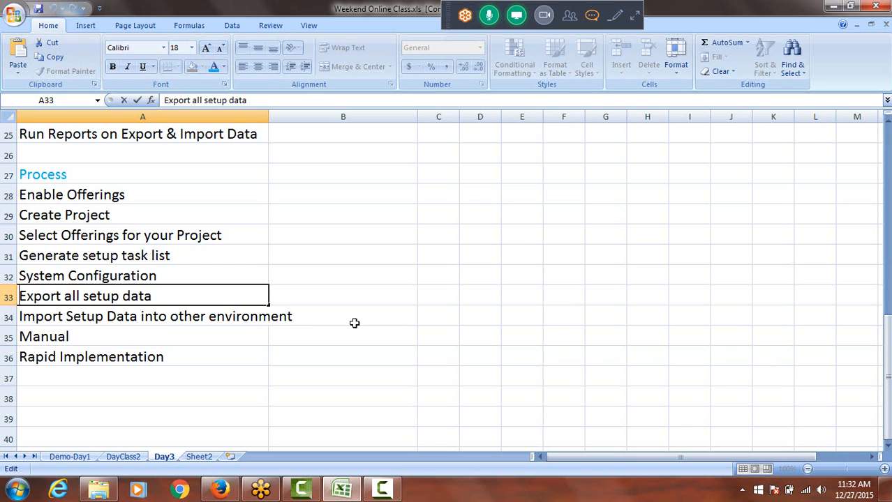
{"action": "type", "text": "Testi"}
{"action": "type", "text": "ng Insta"}
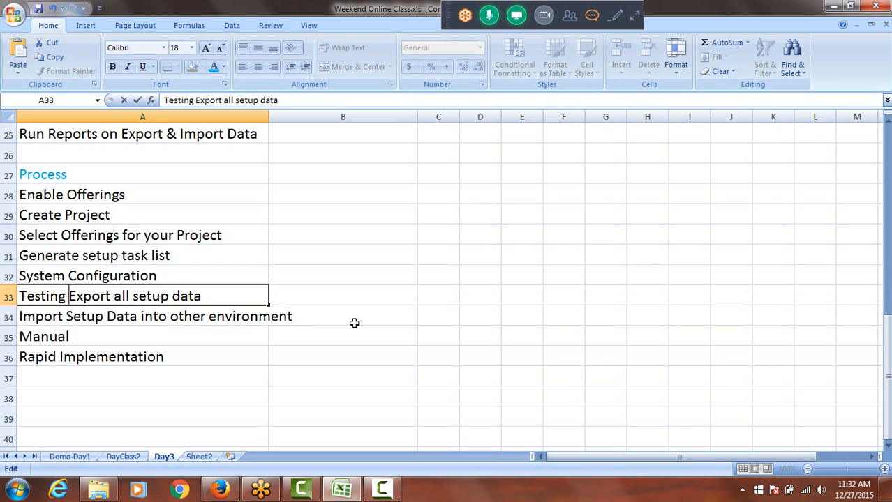
{"action": "type", "text": "nce"}
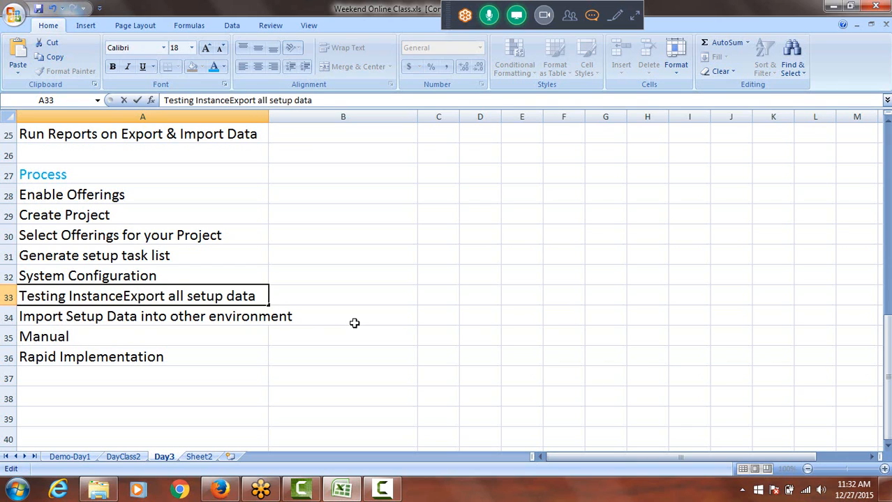
{"action": "type", "text": " -"}
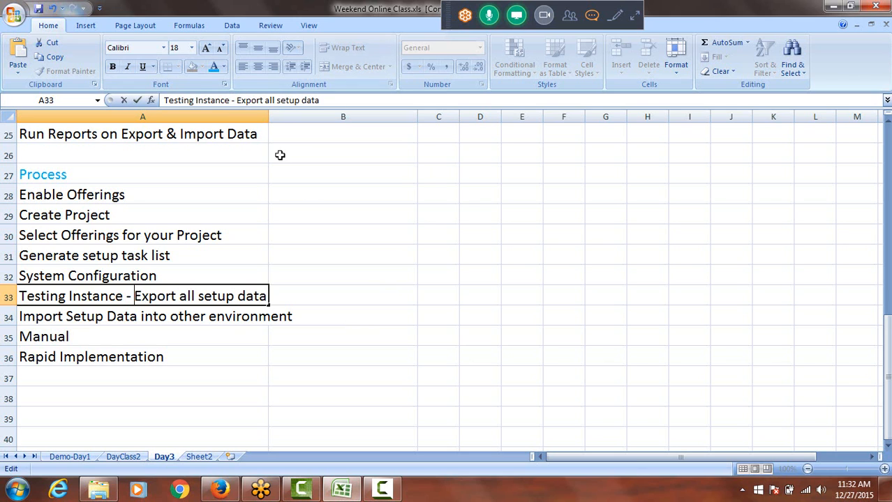
Autofit the width of column A to its longest entry
{"action": "left_click", "coordinate": [268, 118]}
{"action": "double_click", "coordinate": [268, 117]}
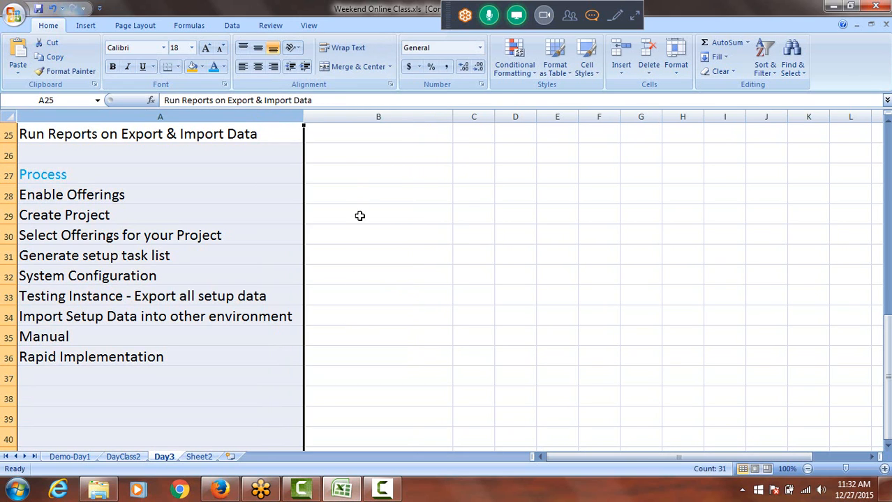
{"action": "left_click", "coordinate": [233, 301]}
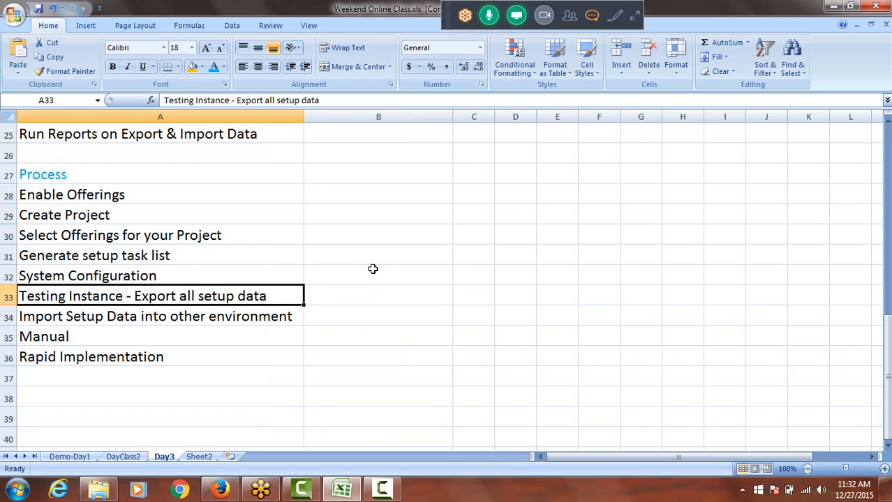
Replace "other" with "Production" in the import entry in cell A34 and autofit the width of column A
{"action": "left_click", "coordinate": [102, 318]}
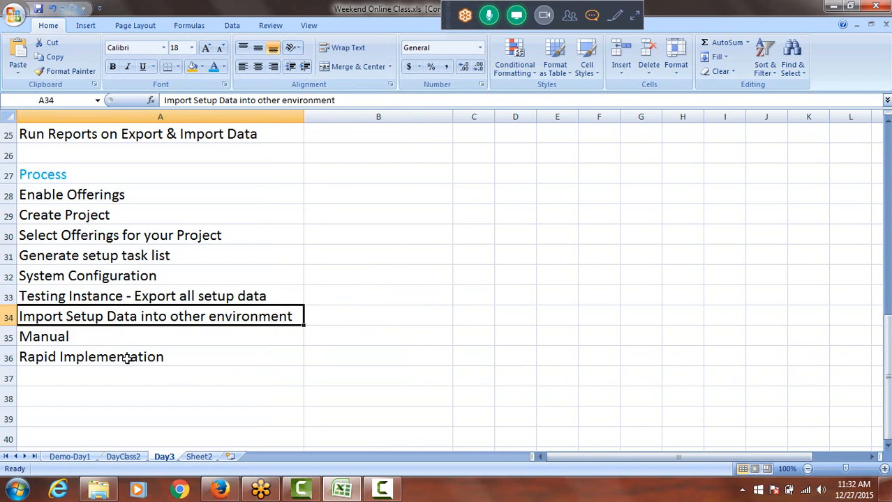
{"action": "double_click", "coordinate": [207, 316]}
{"action": "key", "text": "BackSpace"}
{"action": "key", "text": "BackSpace"}
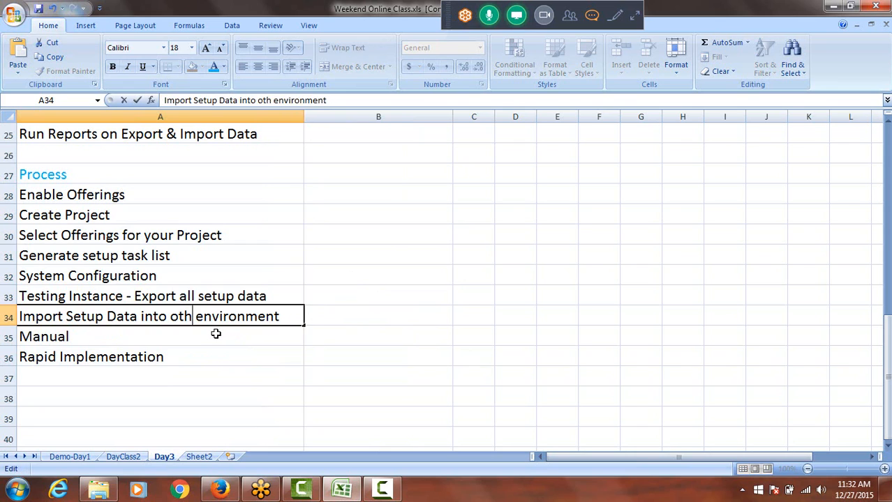
{"action": "key", "text": "BackSpace"}
{"action": "key", "text": "BackSpace"}
{"action": "key", "text": "BackSpace"}
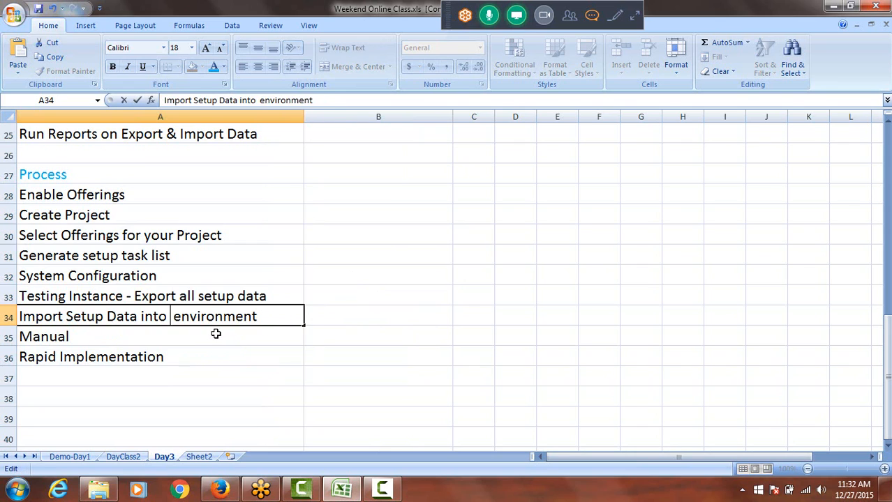
{"action": "type", "text": "P"}
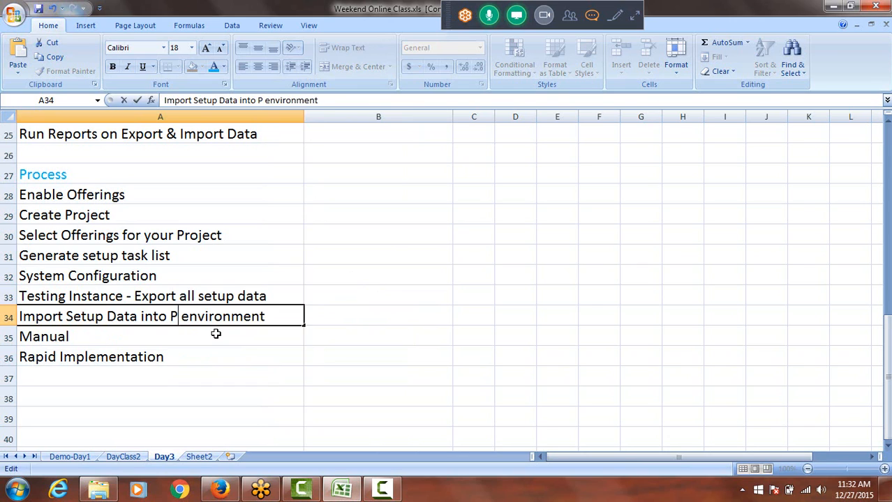
{"action": "type", "text": "roduction"}
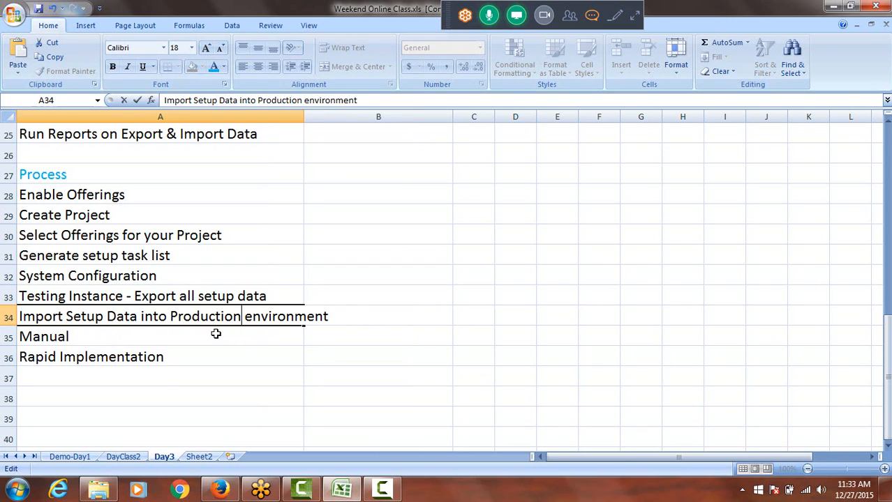
{"action": "double_click", "coordinate": [302, 117]}
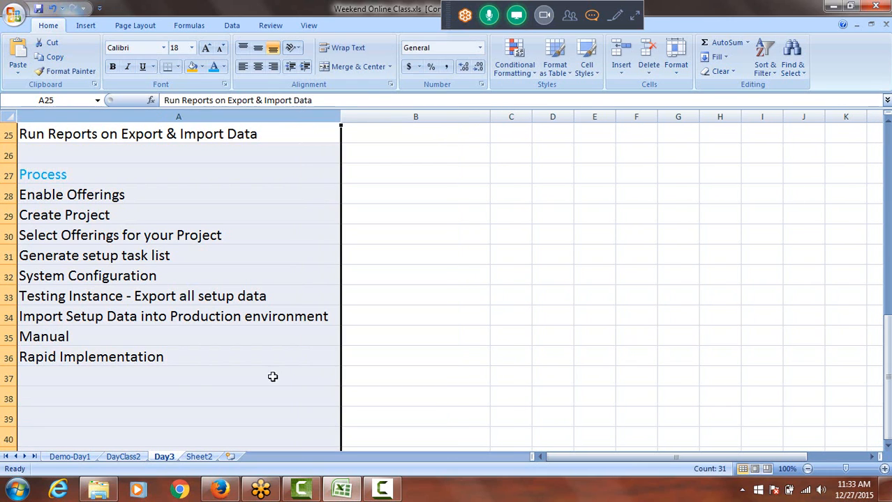
{"action": "left_click", "coordinate": [46, 339]}
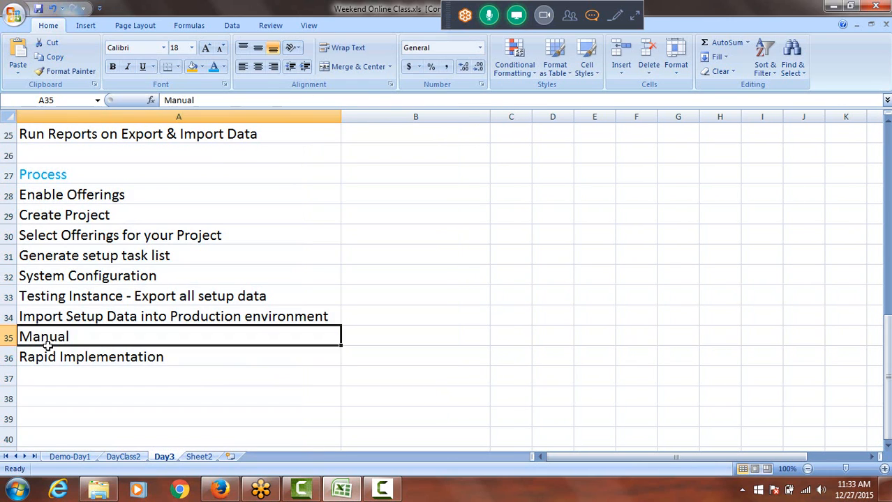
{"action": "left_click_drag", "start_coordinate": [46, 340], "coordinate": [55, 357]}
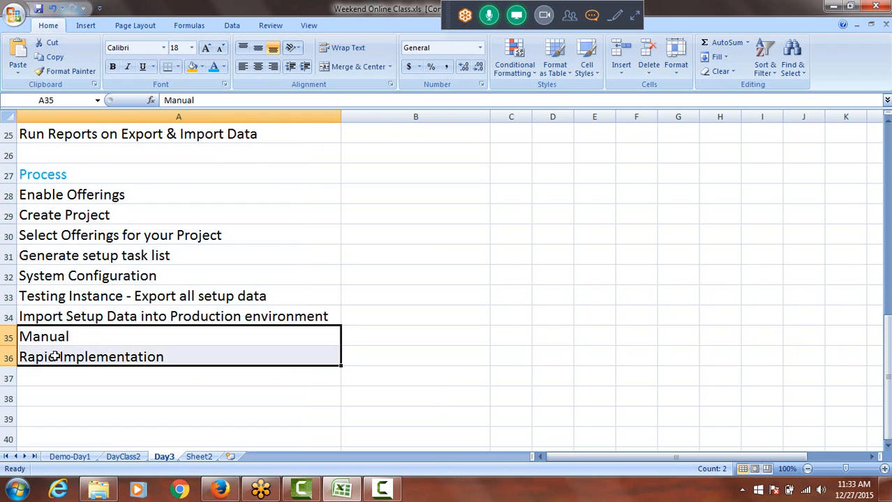
{"action": "key", "text": "ctrl+c"}
{"action": "scroll", "coordinate": [140, 349], "scroll_direction": "down", "scroll_amount": 3}
{"action": "double_click", "coordinate": [96, 336]}
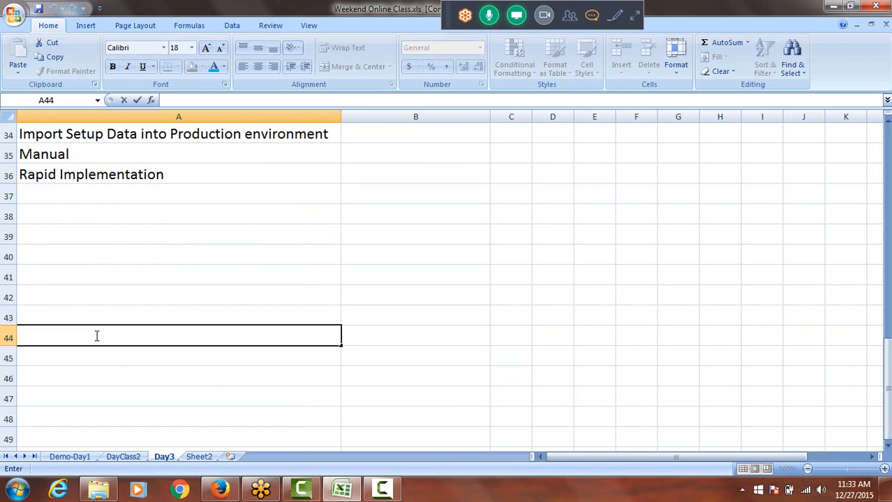
Insert two blank rows above the Process heading, below the Run Reports entry
{"action": "scroll", "coordinate": [105, 338], "scroll_direction": "up", "scroll_amount": 4}
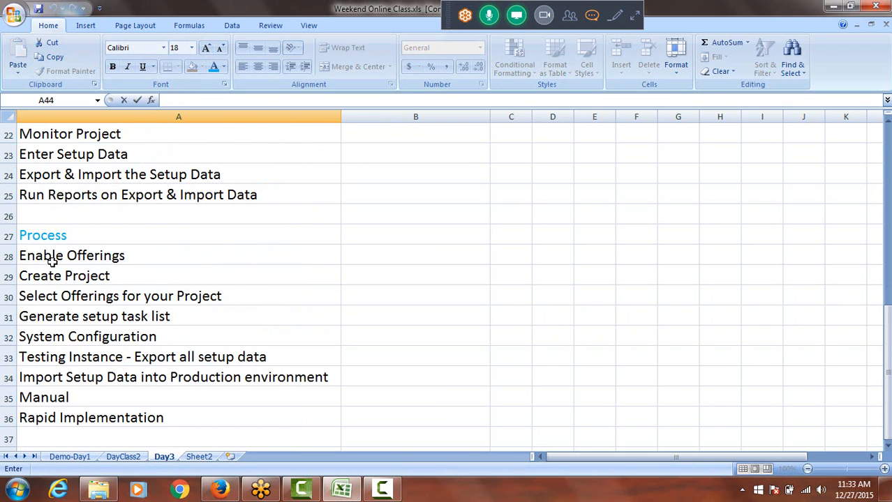
{"action": "left_click", "coordinate": [5, 217]}
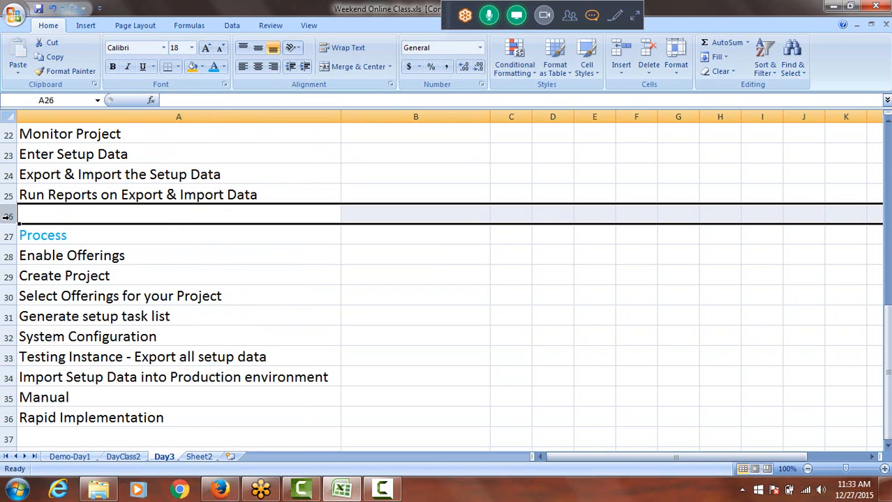
{"action": "right_click", "coordinate": [6, 217]}
{"action": "left_click", "coordinate": [48, 283]}
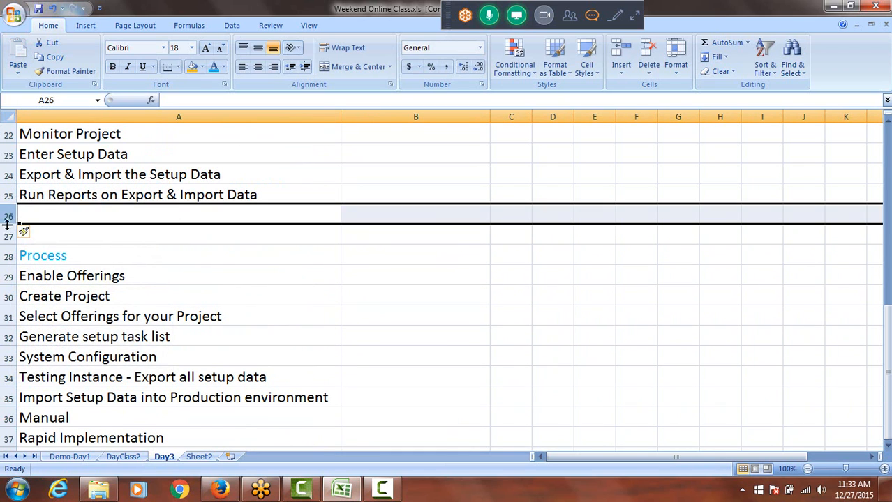
{"action": "right_click", "coordinate": [10, 214]}
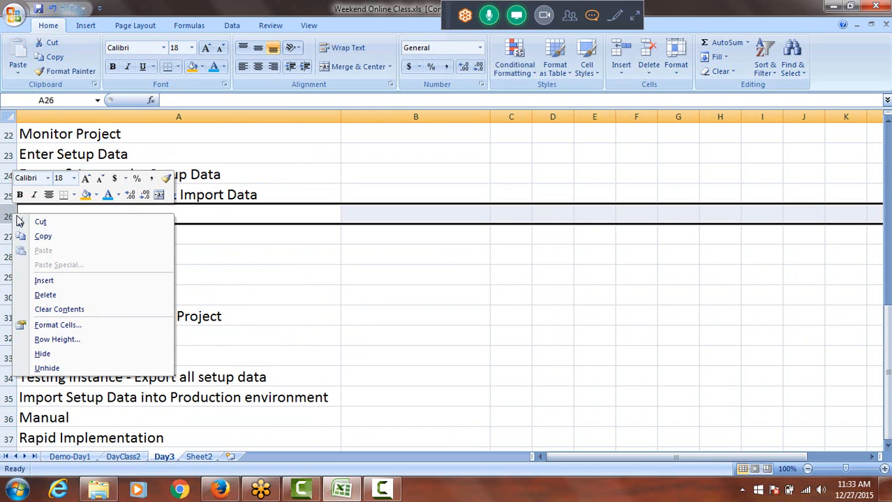
{"action": "left_click", "coordinate": [44, 281]}
{"action": "left_click", "coordinate": [60, 233]}
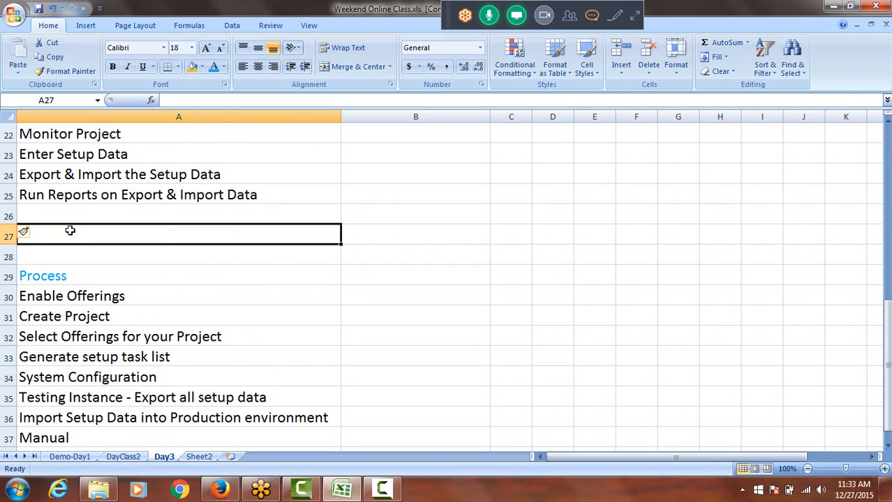
Clear the Manual and Rapid Implementation entries in A37:A38 and enter "Reports" in cell A37
{"action": "scroll", "coordinate": [70, 230], "scroll_direction": "down", "scroll_amount": 3}
{"action": "left_click_drag", "start_coordinate": [56, 256], "coordinate": [68, 272]}
{"action": "key", "text": "Delete"}
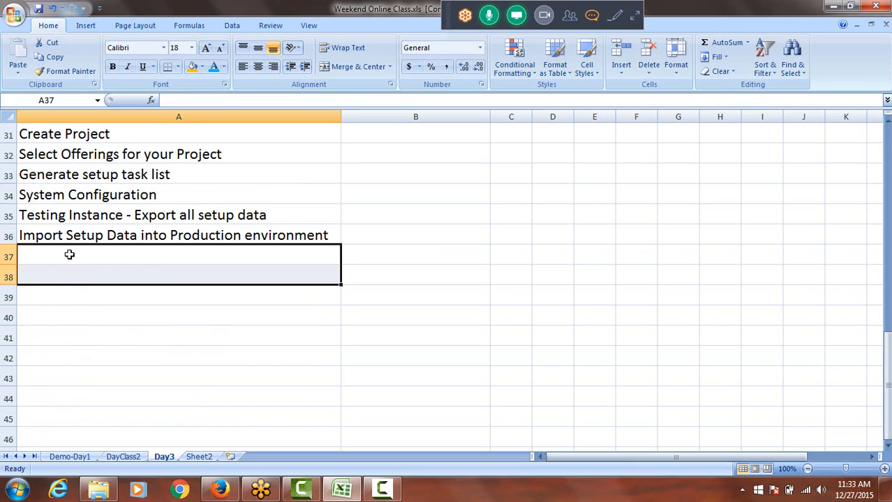
{"action": "left_click", "coordinate": [70, 255]}
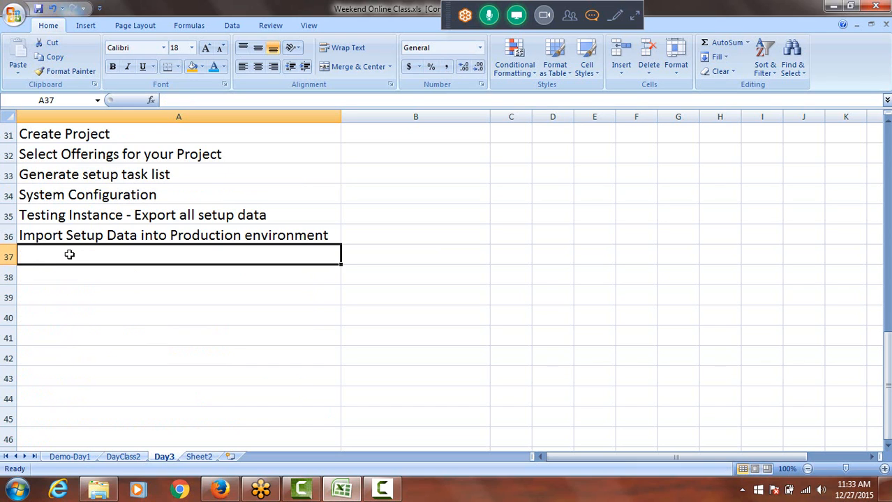
{"action": "type", "text": "Reports"}
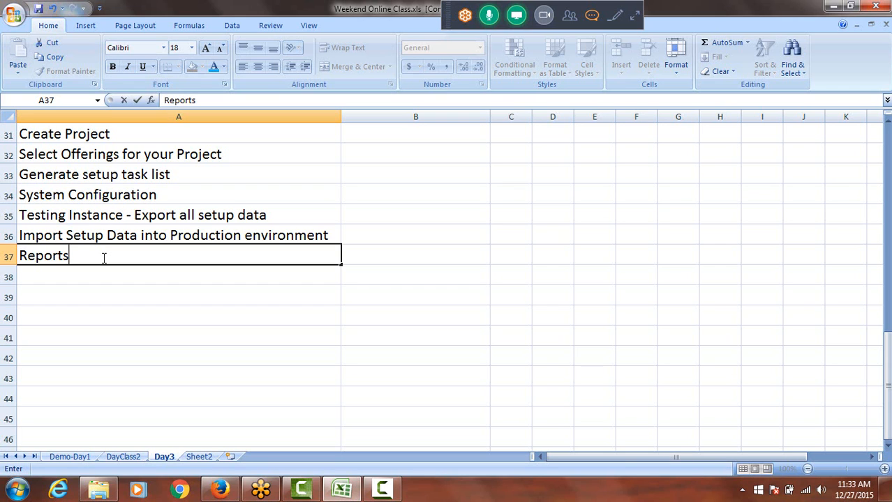
Review the entries under the Process heading one by one, from Enable Offerings to System Configuration
{"action": "scroll", "coordinate": [93, 271], "scroll_direction": "up", "scroll_amount": 3}
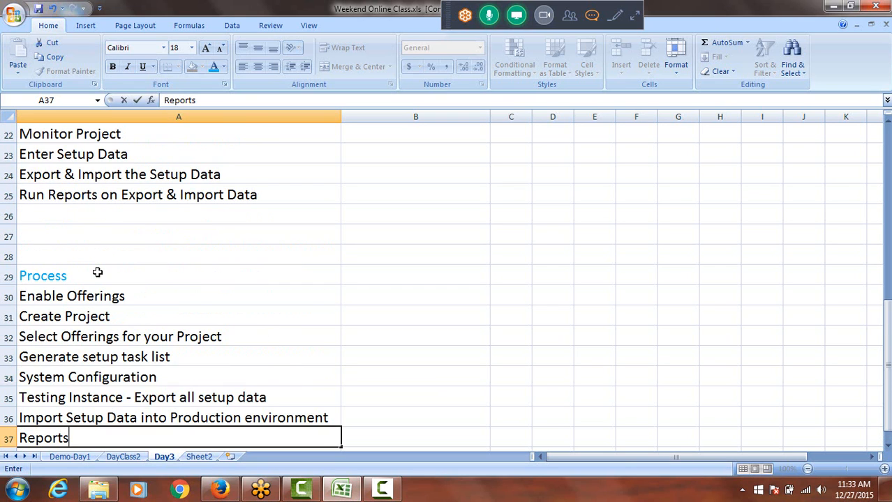
{"action": "scroll", "coordinate": [99, 275], "scroll_direction": "down", "scroll_amount": 1}
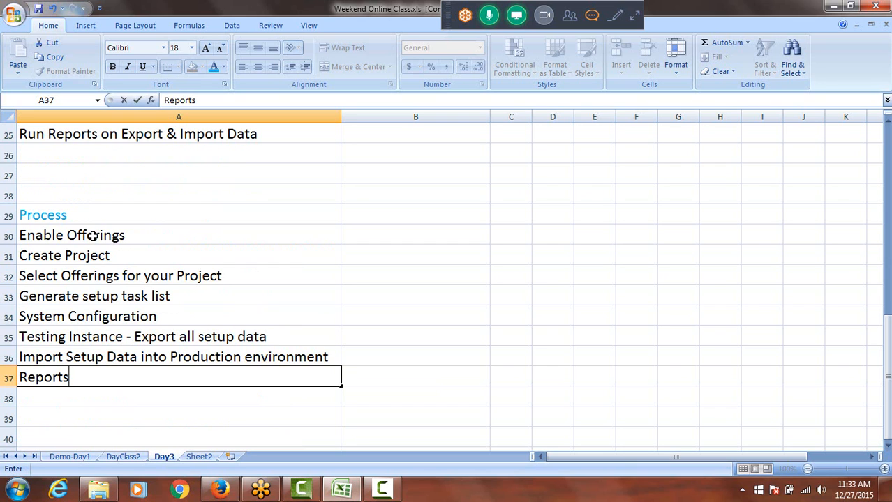
{"action": "left_click_drag", "start_coordinate": [93, 237], "coordinate": [106, 379]}
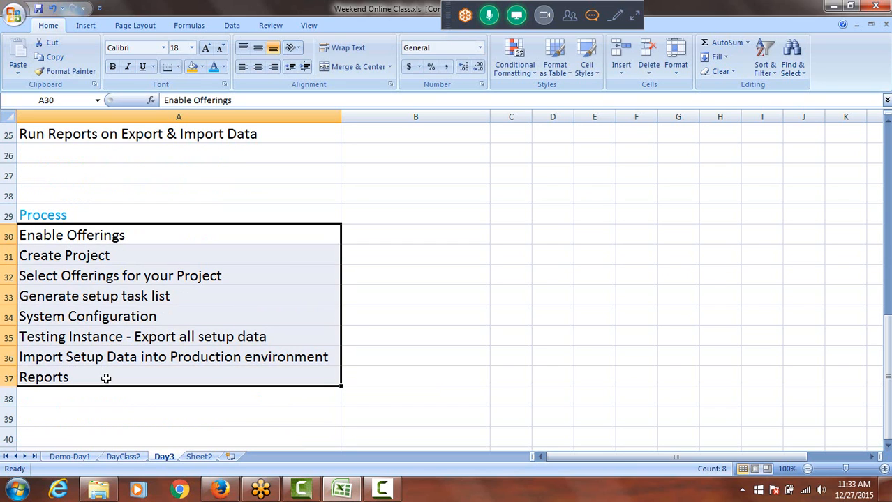
{"action": "left_click", "coordinate": [63, 320]}
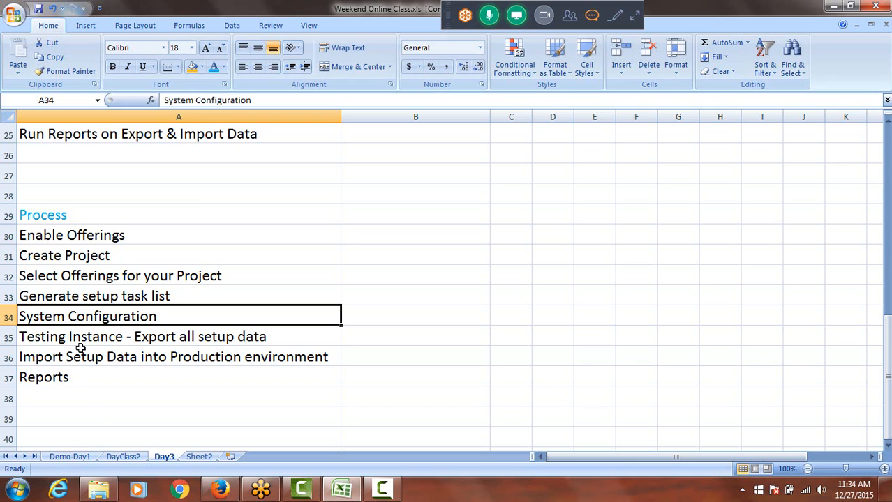
{"action": "left_click", "coordinate": [88, 235]}
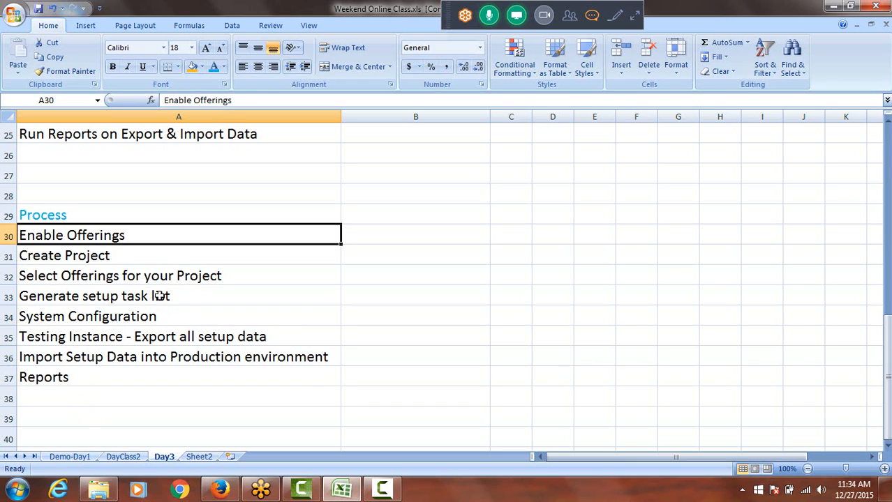
{"action": "left_click", "coordinate": [115, 257]}
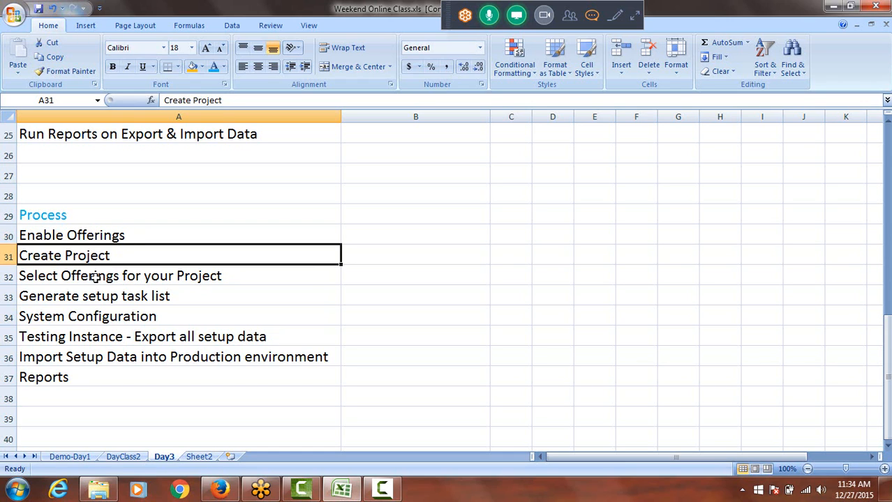
{"action": "left_click", "coordinate": [96, 277]}
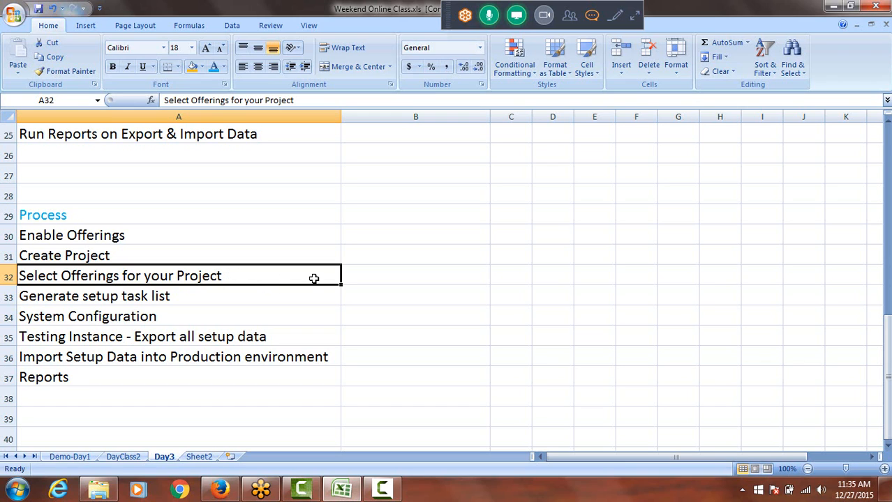
{"action": "left_click", "coordinate": [110, 299]}
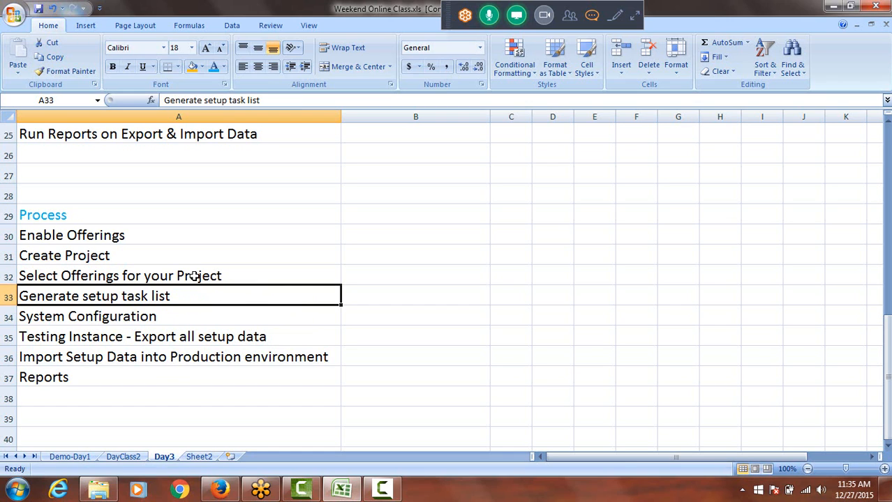
{"action": "left_click", "coordinate": [116, 318]}
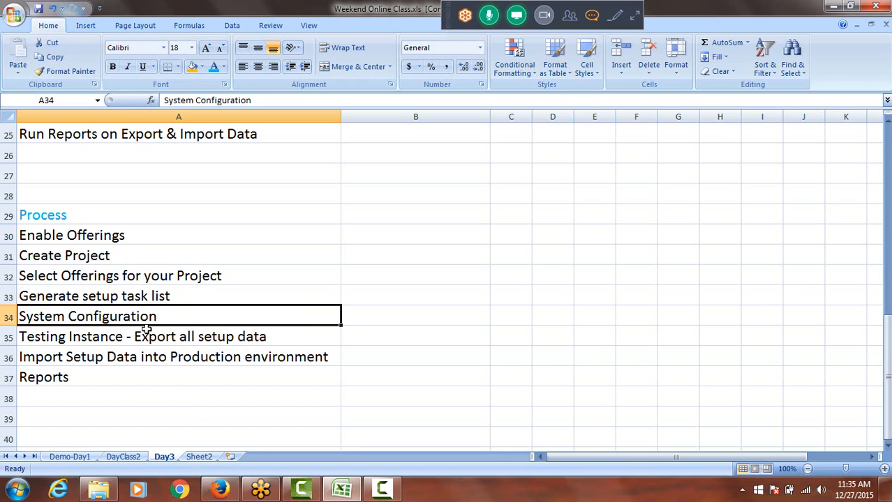
{"action": "left_click", "coordinate": [14, 299]}
{"action": "right_click", "coordinate": [14, 299]}
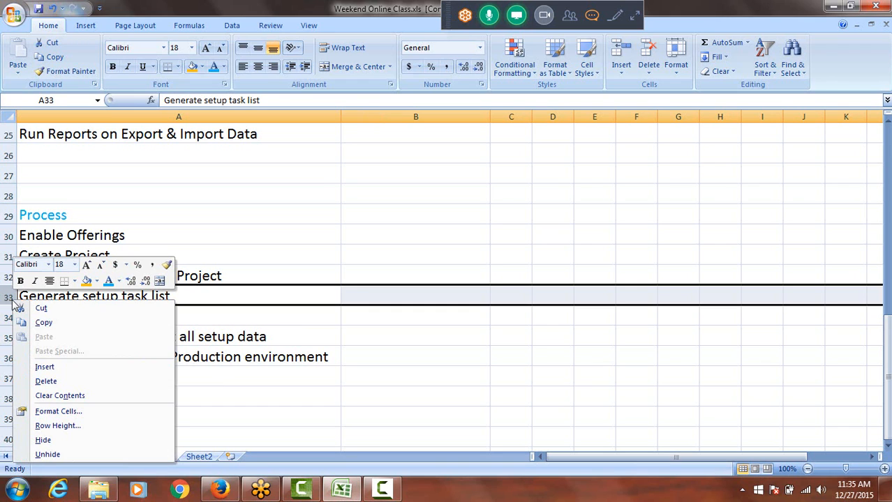
{"action": "left_click", "coordinate": [46, 368]}
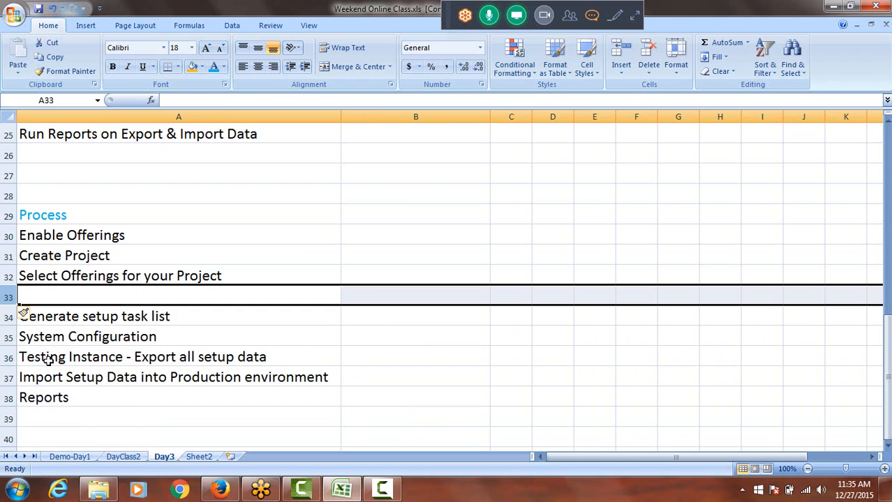
{"action": "key", "text": "ctrl+z"}
Insert a row above System Configuration and enter "Assign task to team members" in its cell A34
{"action": "left_click", "coordinate": [9, 317]}
{"action": "right_click", "coordinate": [9, 318]}
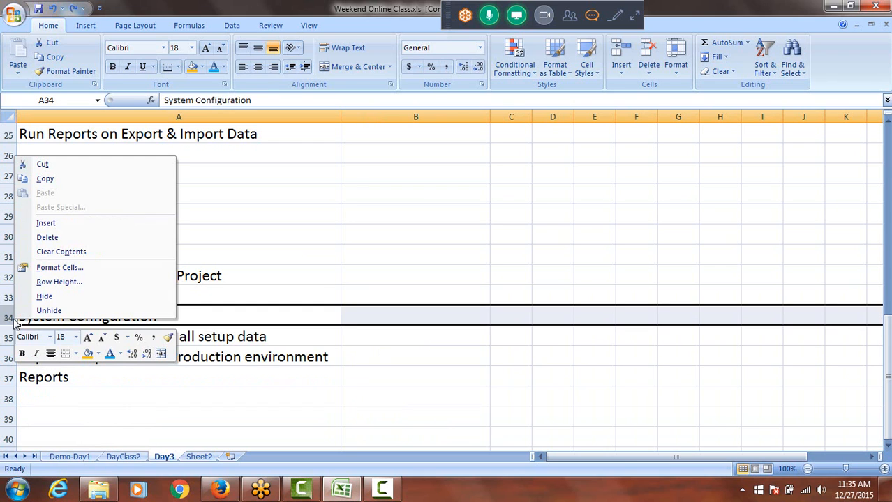
{"action": "left_click", "coordinate": [49, 225]}
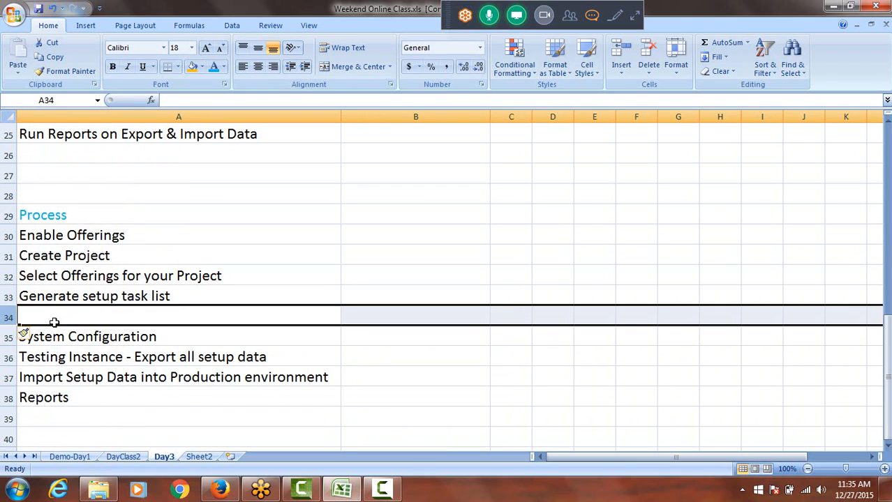
{"action": "left_click", "coordinate": [53, 321]}
{"action": "type", "text": "A"}
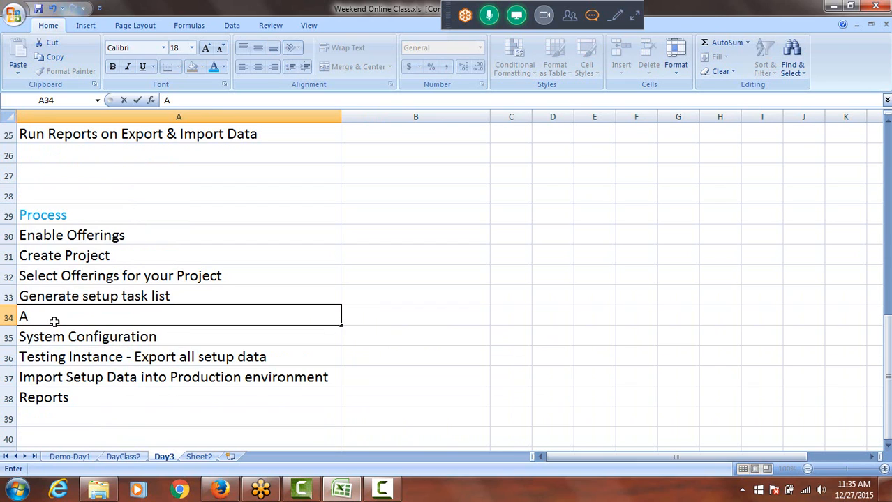
{"action": "type", "text": "ssign task to c"}
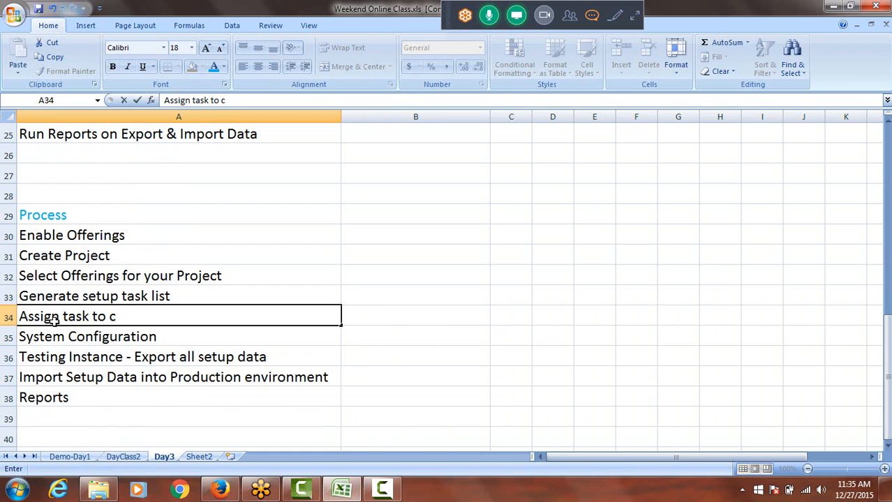
{"action": "key", "text": "BackSpace"}
{"action": "type", "text": "team members"}
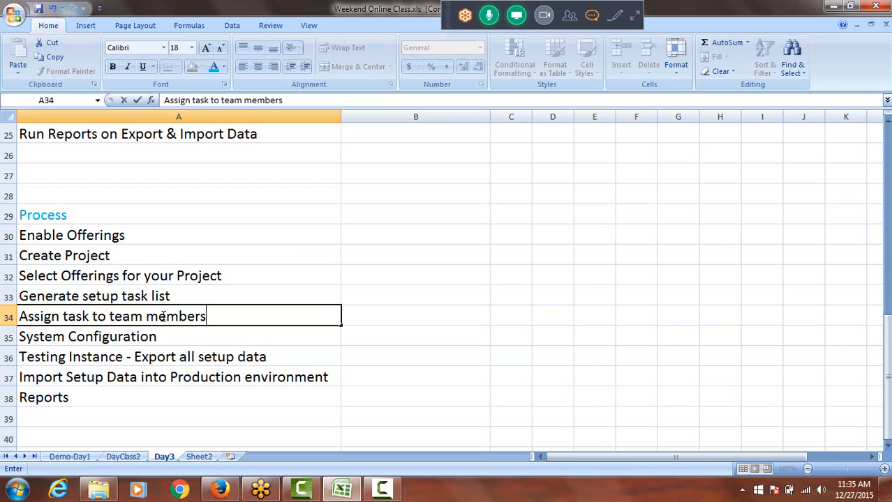
{"action": "left_click", "coordinate": [151, 297]}
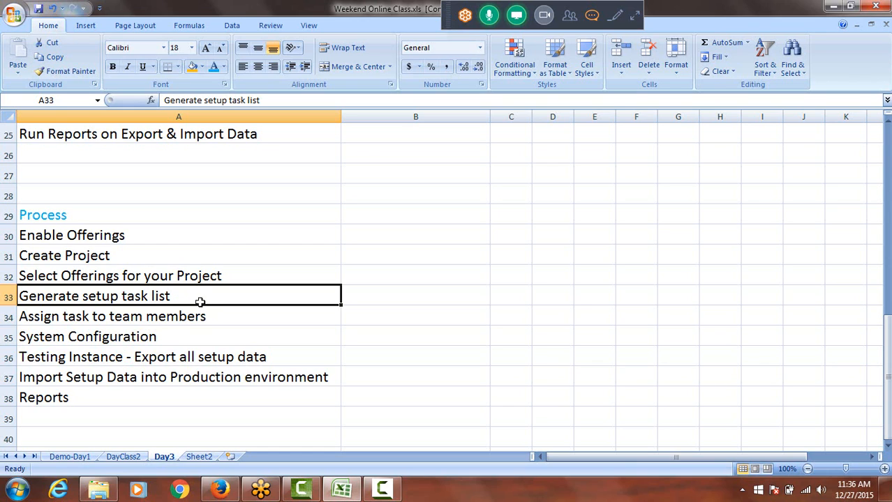
Select the Process entries in A30:A38 and read the meeting's chat messages
{"action": "left_click_drag", "start_coordinate": [106, 233], "coordinate": [127, 398]}
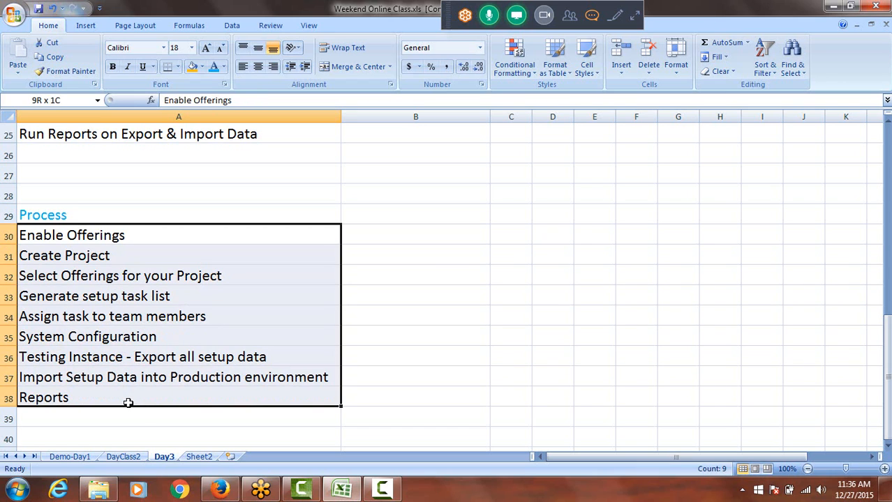
{"action": "left_click", "coordinate": [593, 17]}
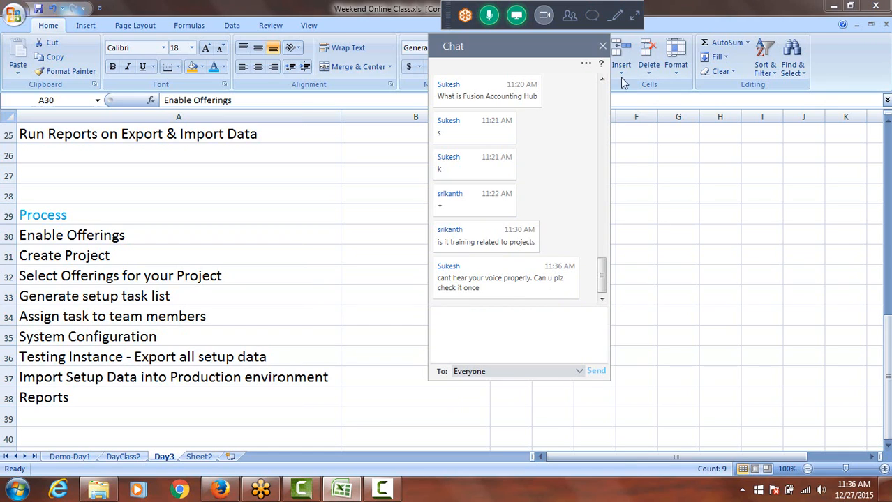
{"action": "left_click", "coordinate": [603, 48]}
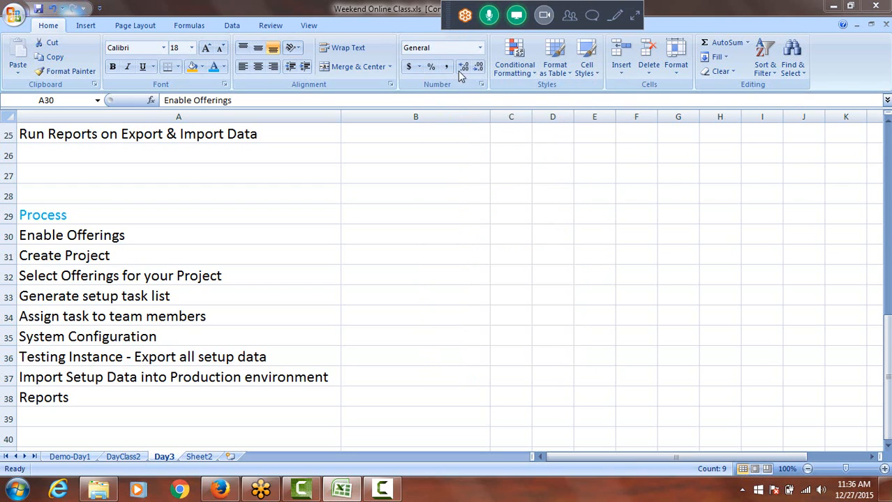
Mute and unmute the presenter's microphone in the expanded GoToMeeting controls, and collapse them again
{"action": "left_click", "coordinate": [634, 17]}
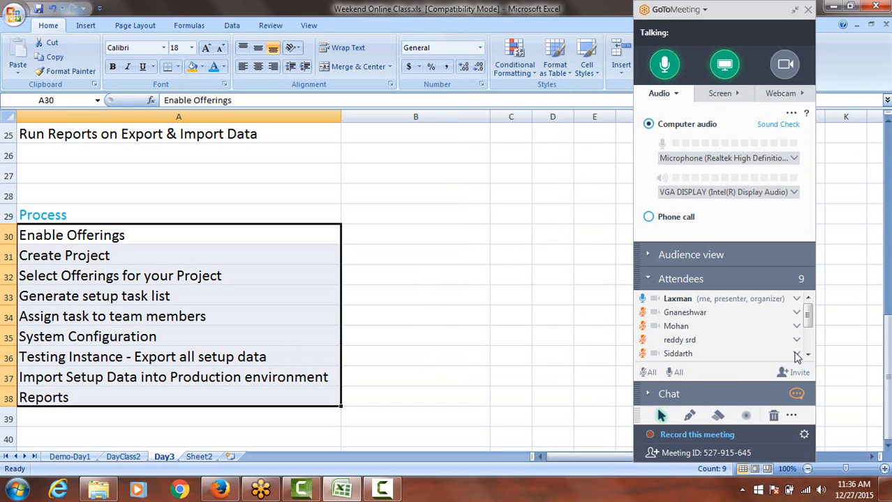
{"action": "left_click", "coordinate": [665, 64]}
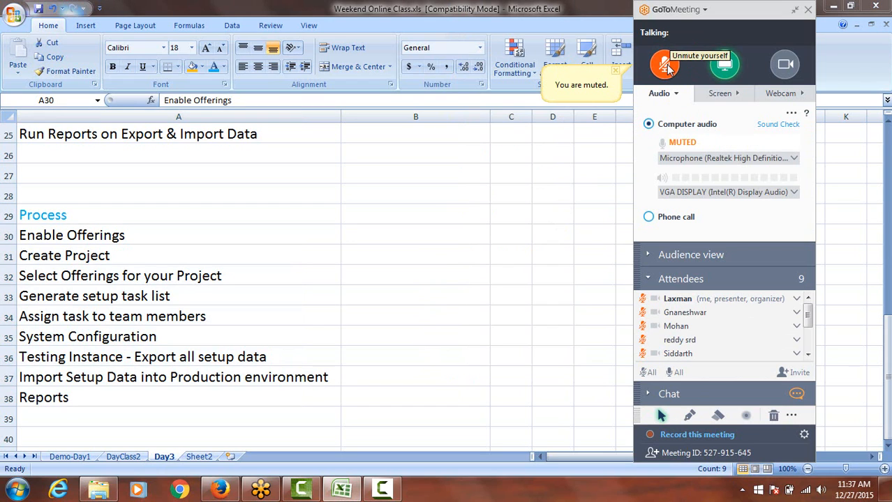
{"action": "left_click", "coordinate": [665, 65]}
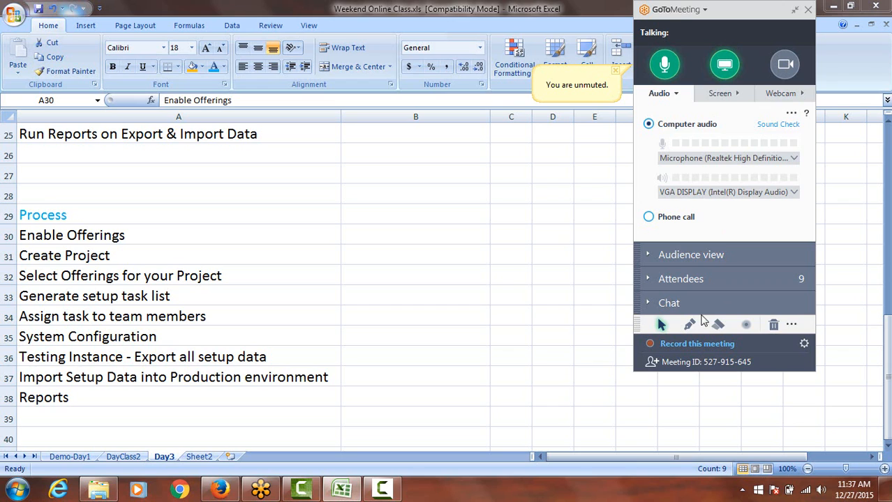
{"action": "left_click", "coordinate": [795, 10]}
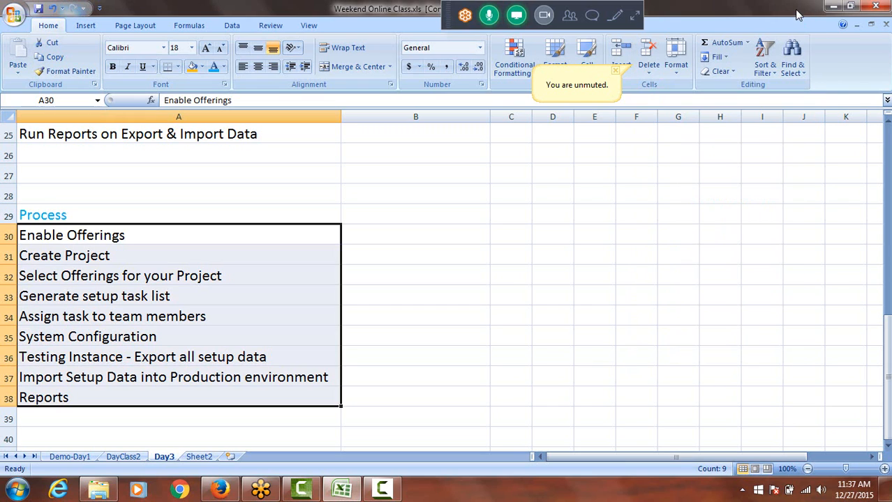
Read the new meeting chat messages and reselect the Process entries from Enable Offerings to Reports
{"action": "left_click", "coordinate": [516, 15]}
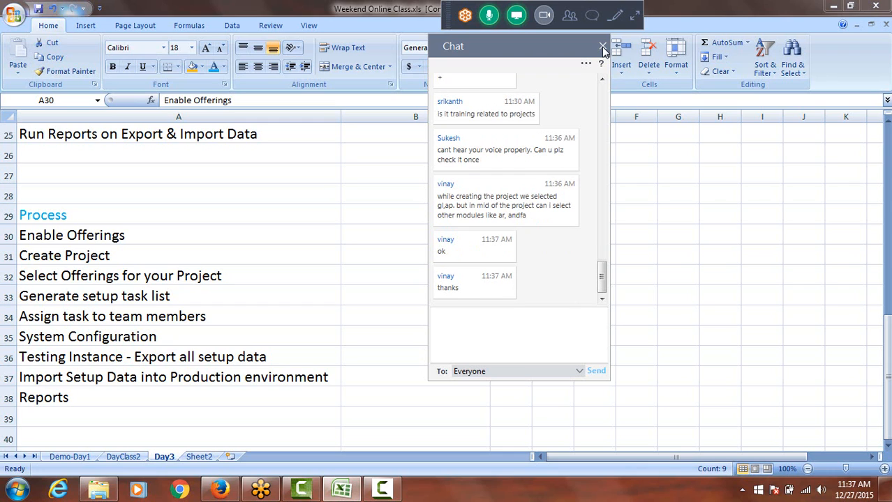
{"action": "left_click", "coordinate": [602, 47]}
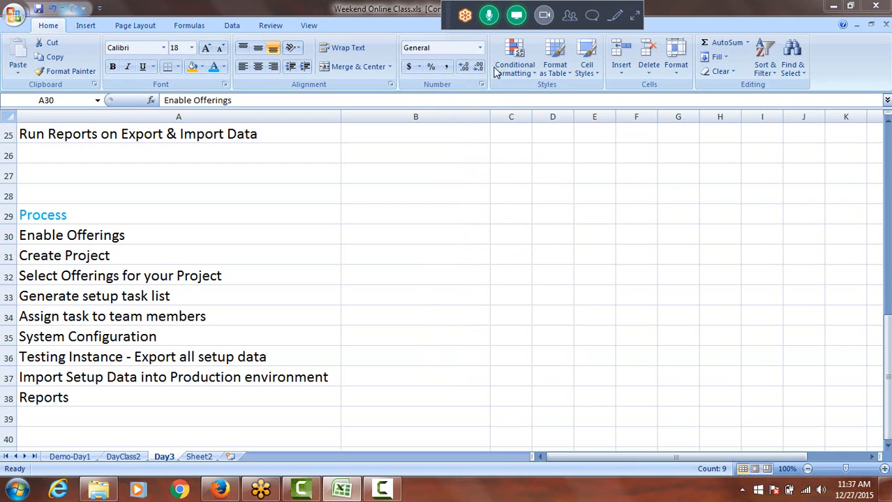
{"action": "left_click", "coordinate": [130, 238]}
{"action": "left_click_drag", "start_coordinate": [131, 239], "coordinate": [129, 397]}
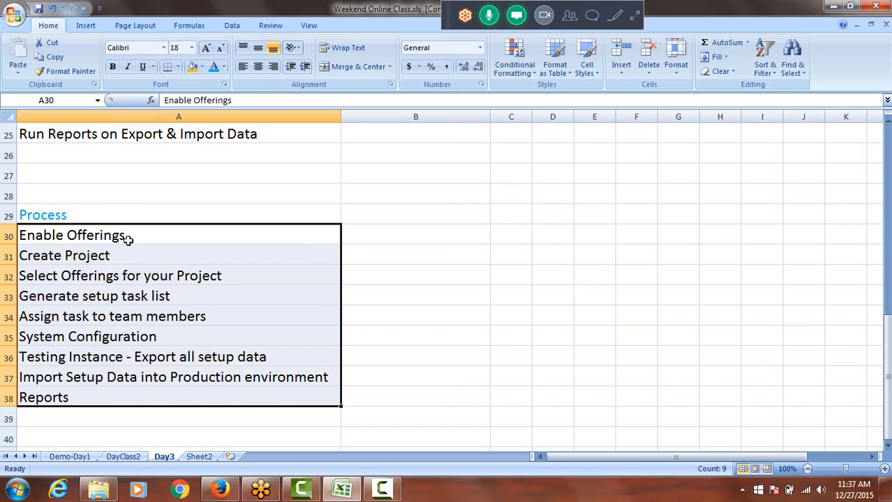
Switch to Firefox and open the recently bookmarked Fusion Login page
{"action": "left_click", "coordinate": [216, 495]}
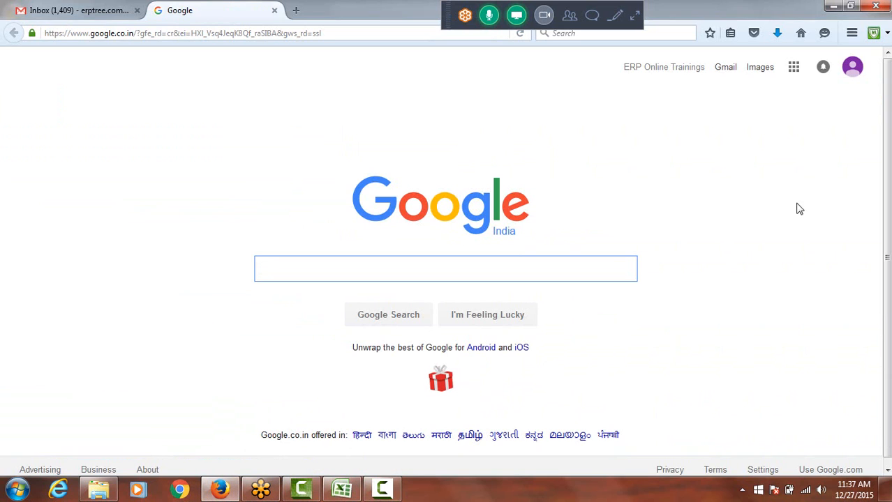
{"action": "left_click", "coordinate": [730, 33]}
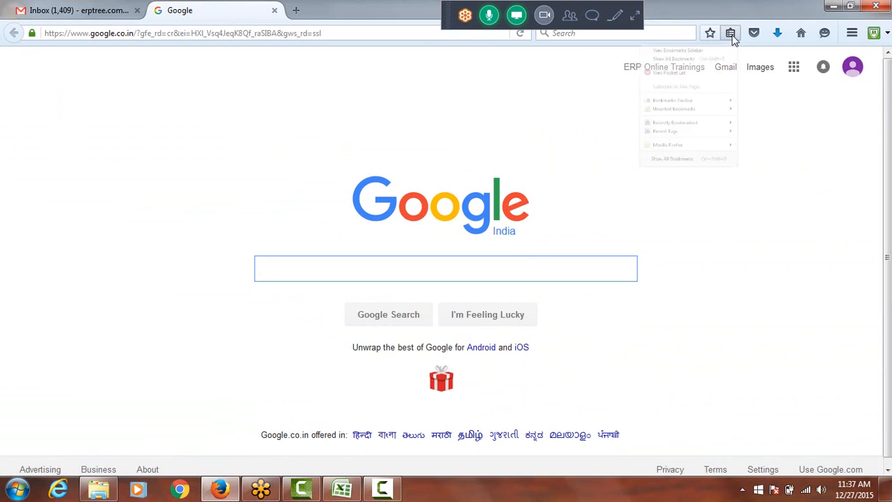
{"action": "mouse_move", "coordinate": [675, 187]}
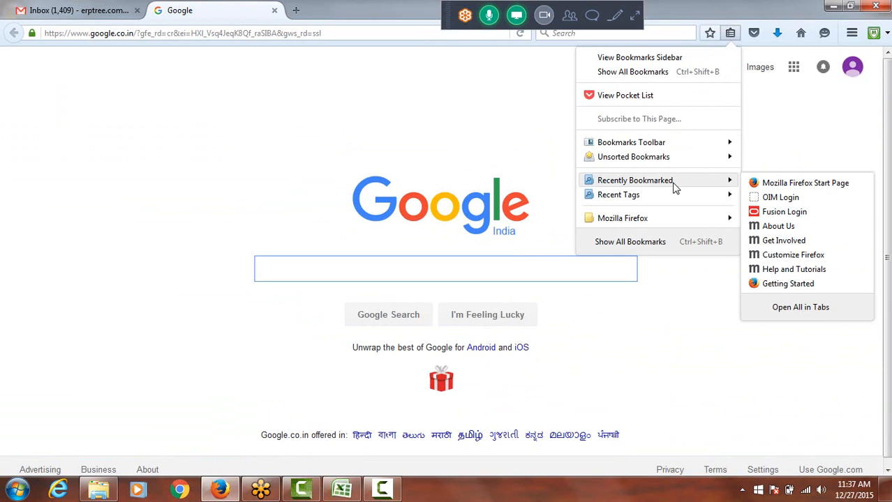
{"action": "left_click", "coordinate": [771, 212]}
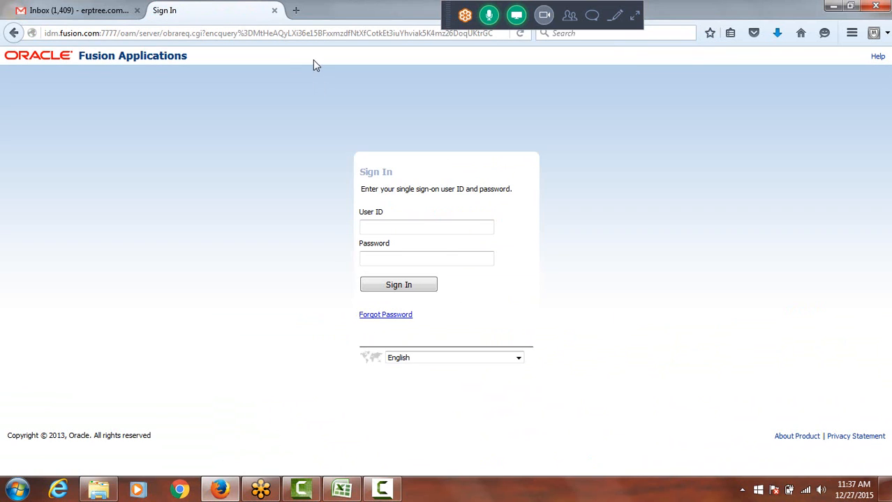
Sign in to Oracle Fusion Applications with the user ID and account password, and dismiss the offer to remember the login
{"action": "left_click", "coordinate": [447, 221]}
{"action": "type", "text": "sagar1"}
{"action": "key", "text": "Tab"}
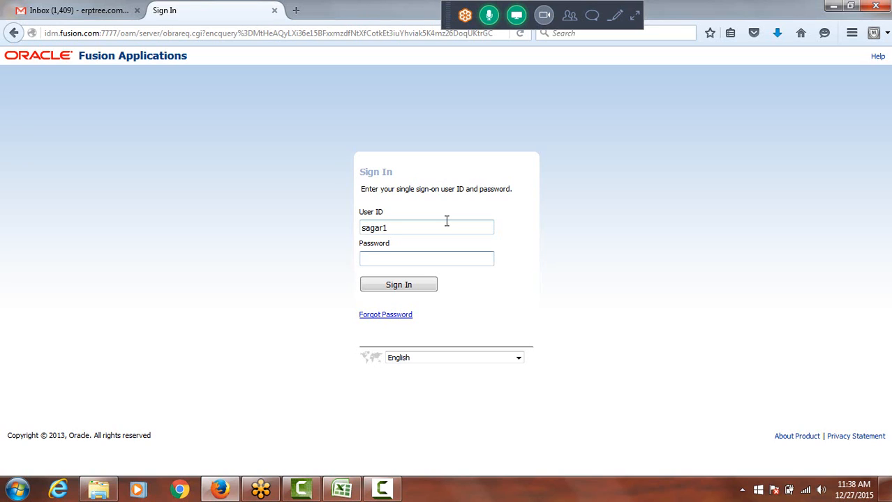
{"action": "type", "text": "••••••••"}
{"action": "left_click", "coordinate": [398, 288]}
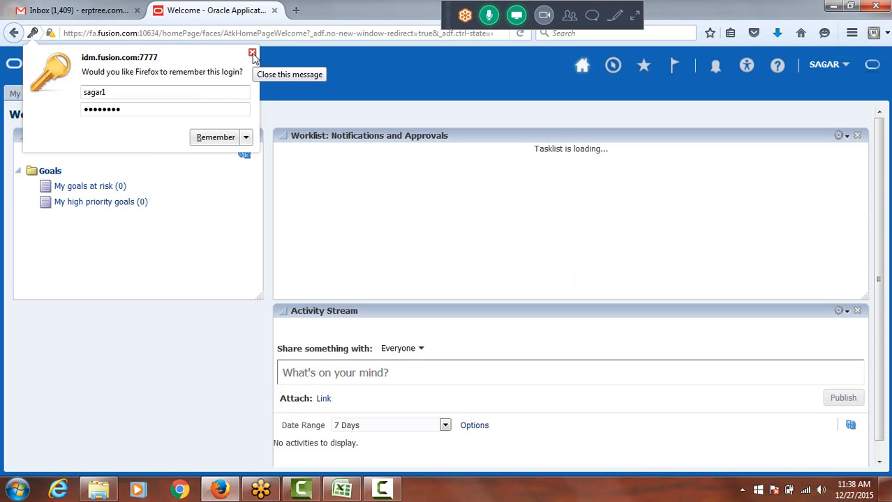
{"action": "left_click", "coordinate": [253, 55]}
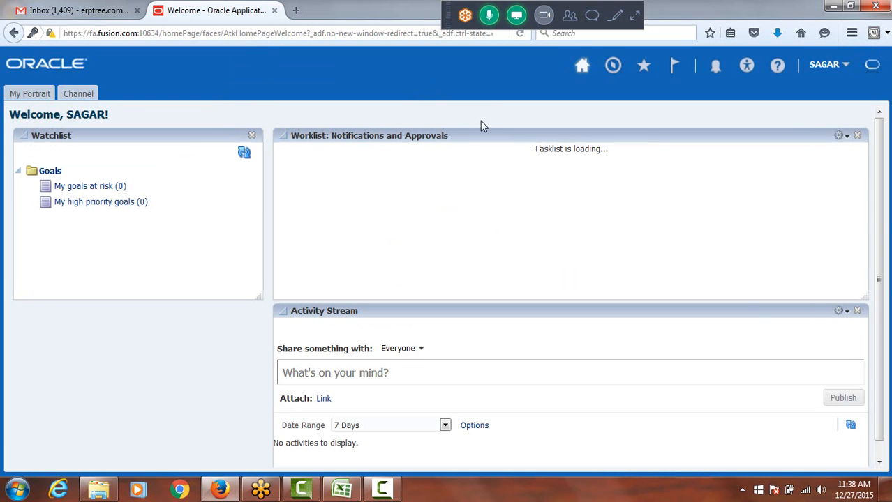
Open Setup and Maintenance from Settings and Actions, and return to the home page to look over its content
{"action": "left_click", "coordinate": [826, 72]}
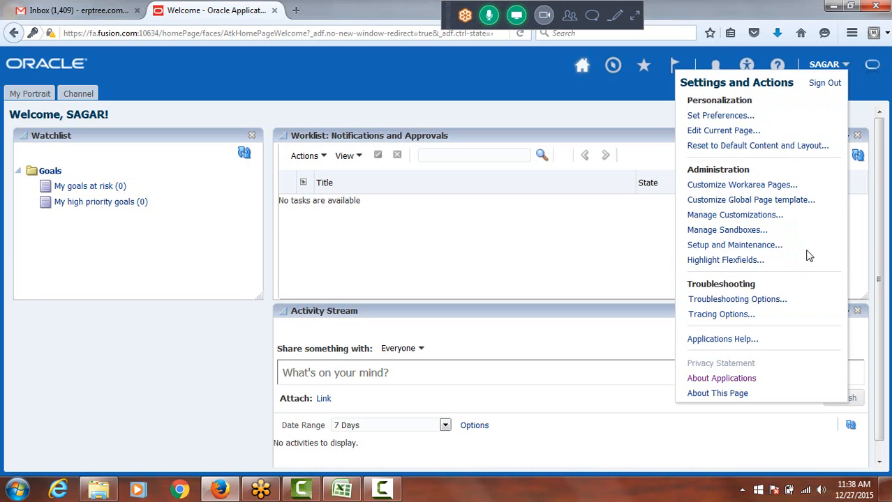
{"action": "left_click", "coordinate": [733, 247]}
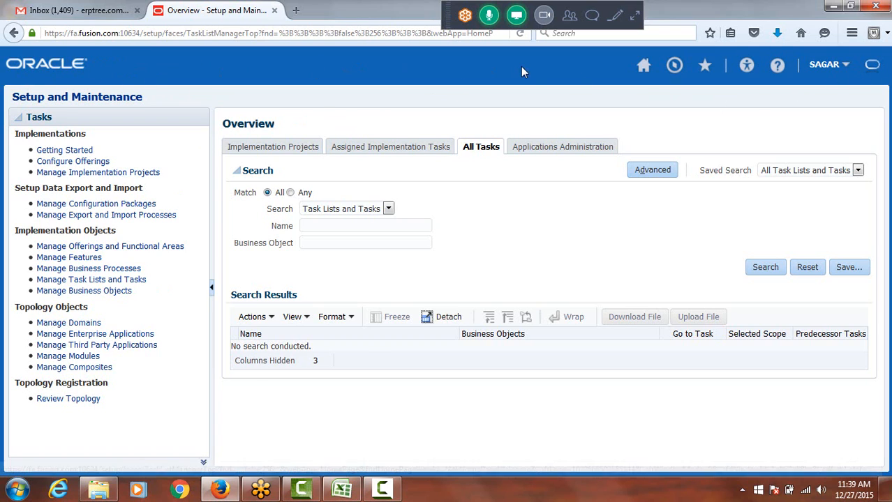
{"action": "left_click", "coordinate": [644, 67]}
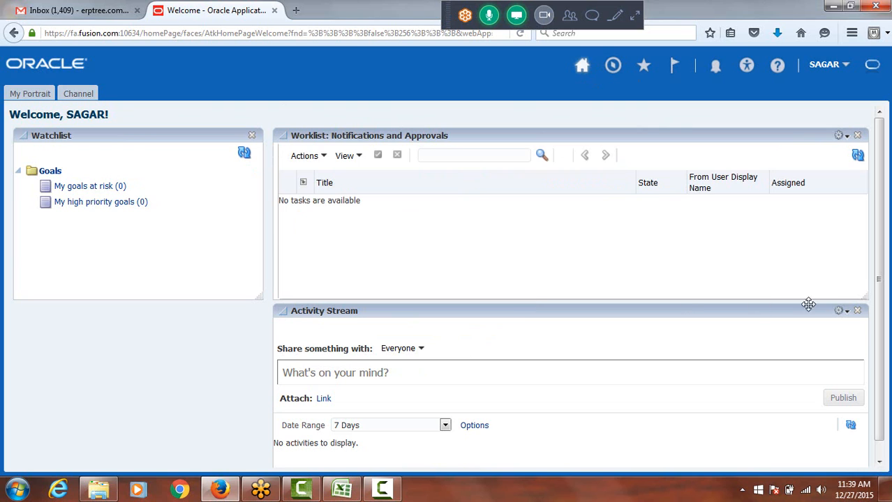
{"action": "scroll", "coordinate": [880, 252], "scroll_direction": "down", "scroll_amount": 1}
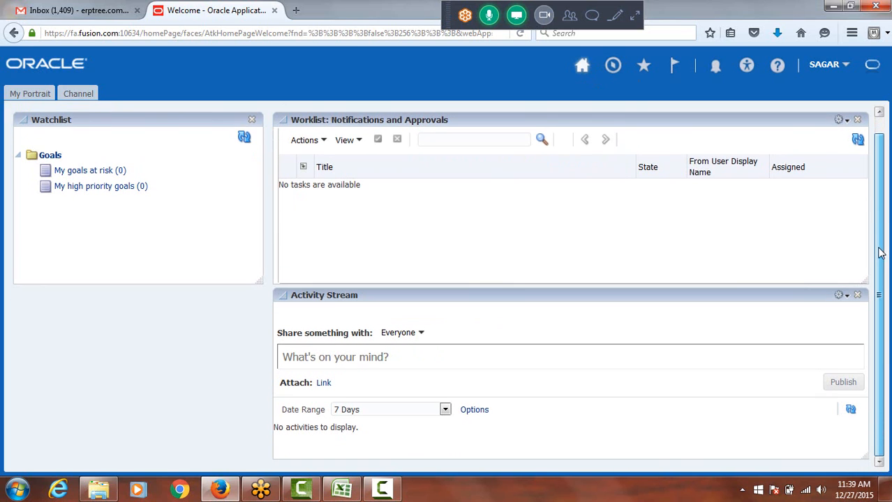
{"action": "scroll", "coordinate": [872, 221], "scroll_direction": "up", "scroll_amount": 1}
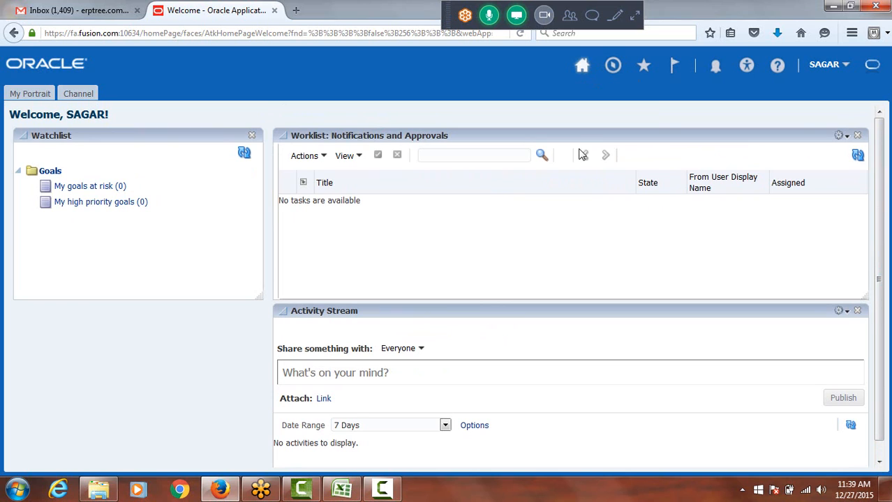
Examine the Navigator's links from the home page, including Setup and Maintenance under Tools
{"action": "left_click", "coordinate": [614, 66]}
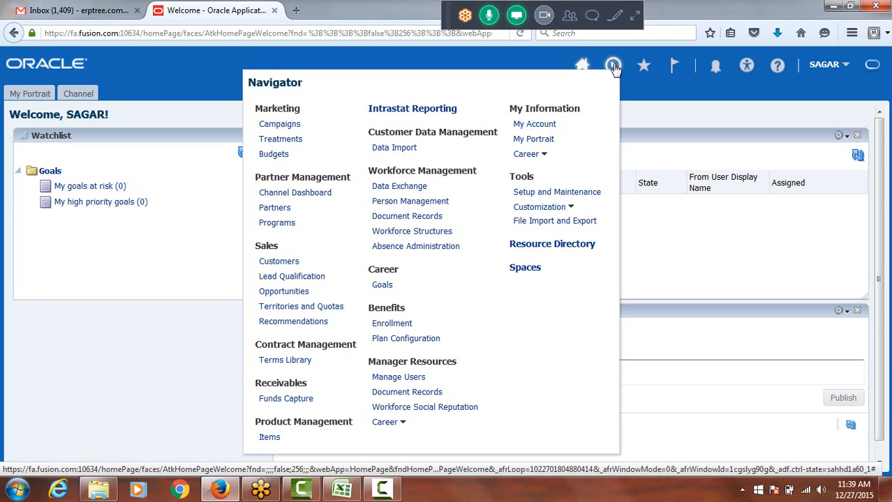
{"action": "left_click", "coordinate": [654, 103]}
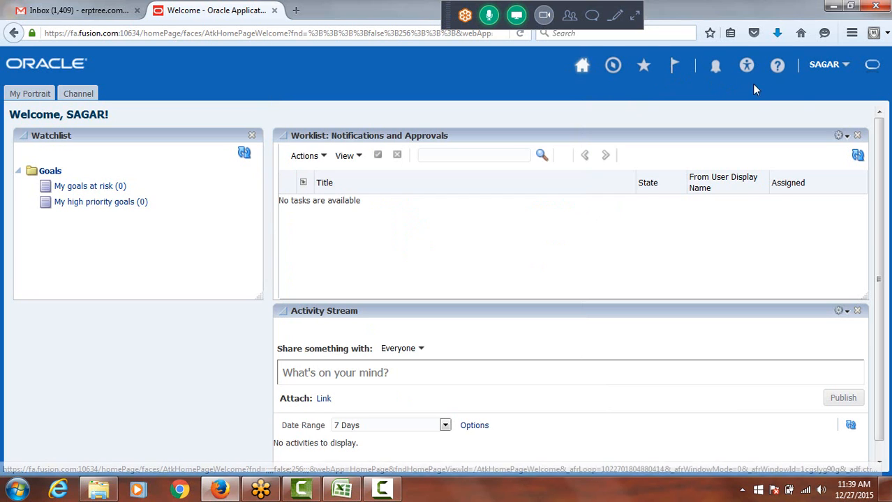
{"action": "left_click", "coordinate": [612, 67]}
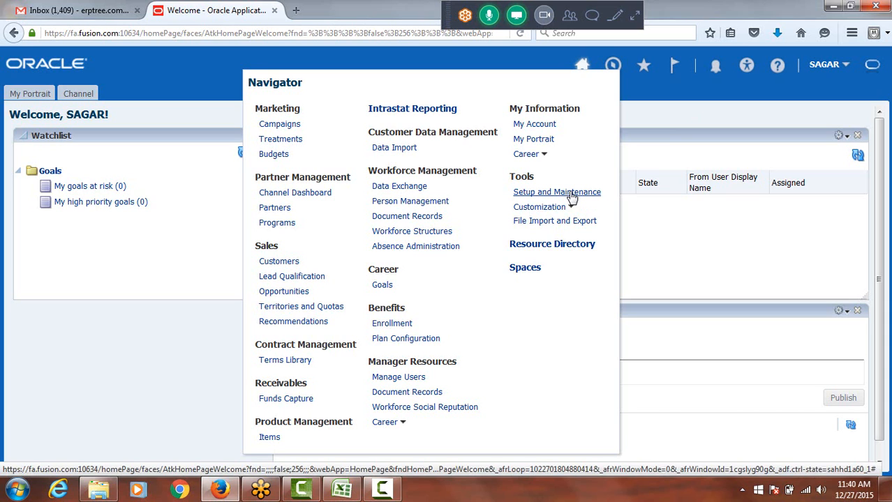
{"action": "left_click", "coordinate": [687, 120]}
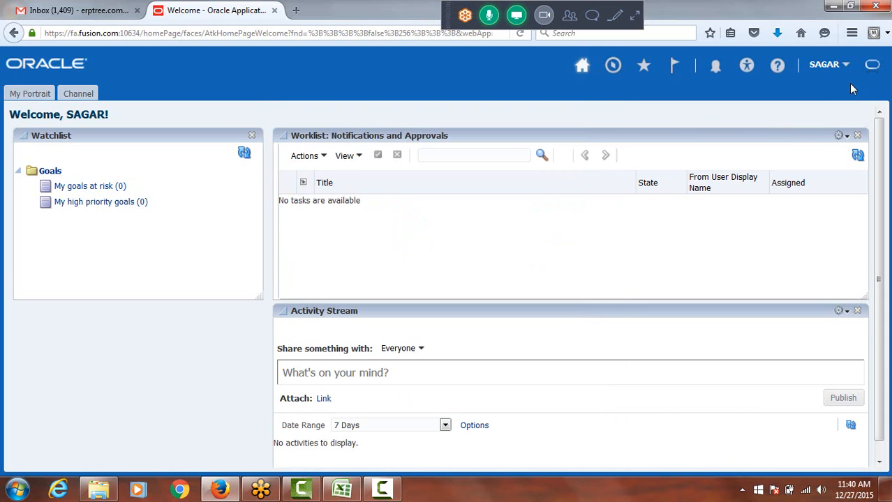
Open Setup and Maintenance from Settings and Actions, and reopen it from the Navigator's Tools group
{"action": "left_click", "coordinate": [831, 67]}
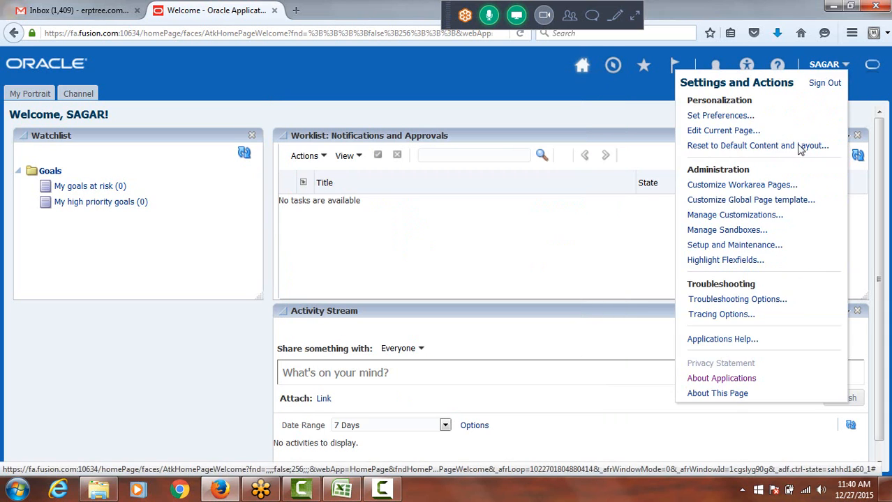
{"action": "left_click", "coordinate": [748, 248]}
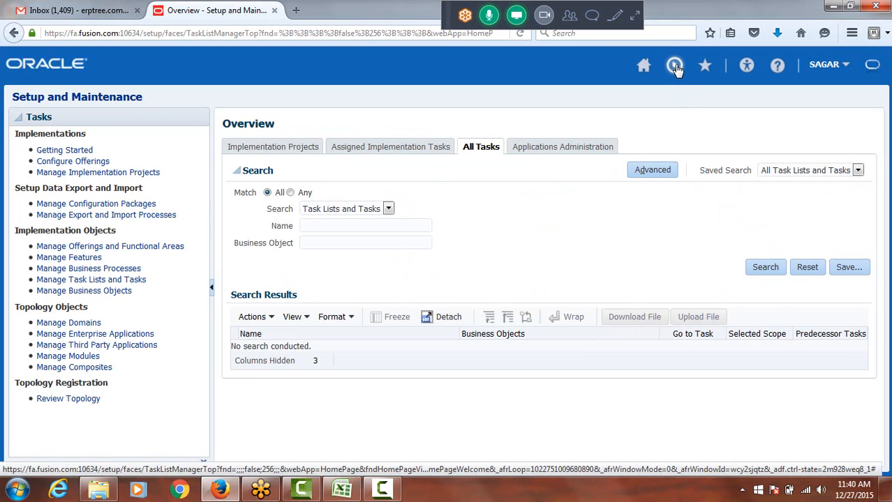
{"action": "left_click", "coordinate": [675, 67]}
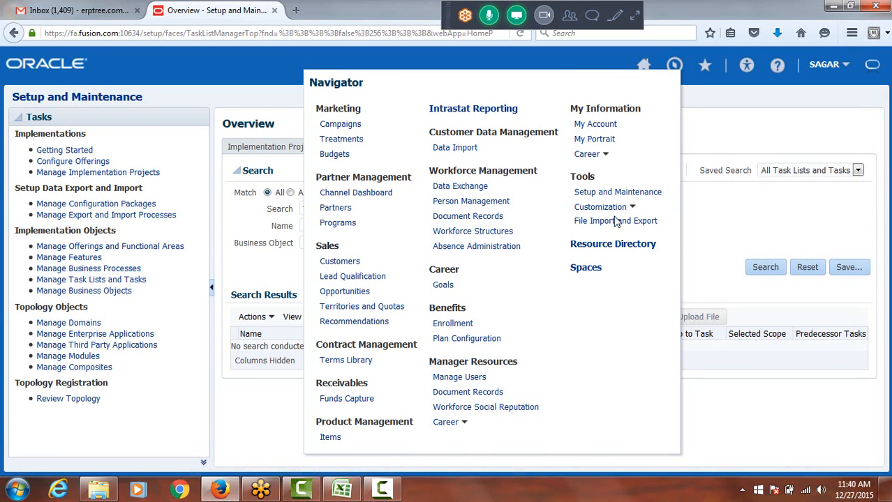
{"action": "left_click_drag", "start_coordinate": [573, 178], "coordinate": [624, 179]}
{"action": "left_click", "coordinate": [653, 174]}
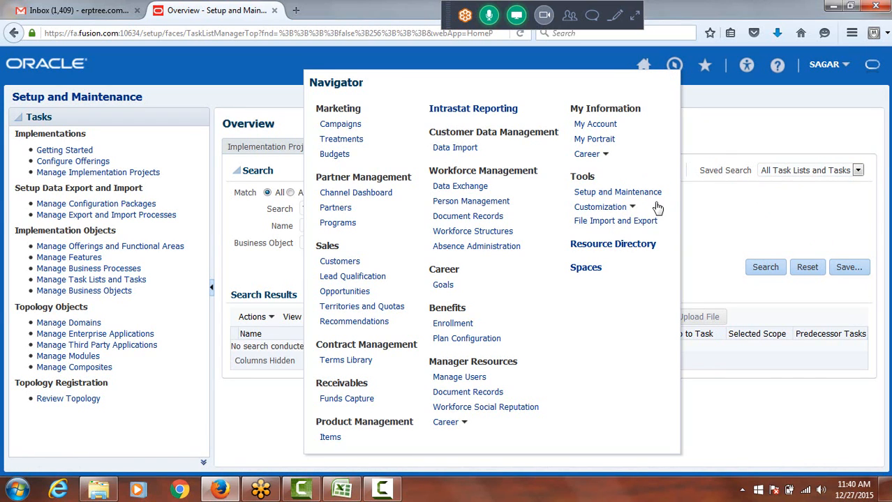
{"action": "left_click", "coordinate": [619, 198]}
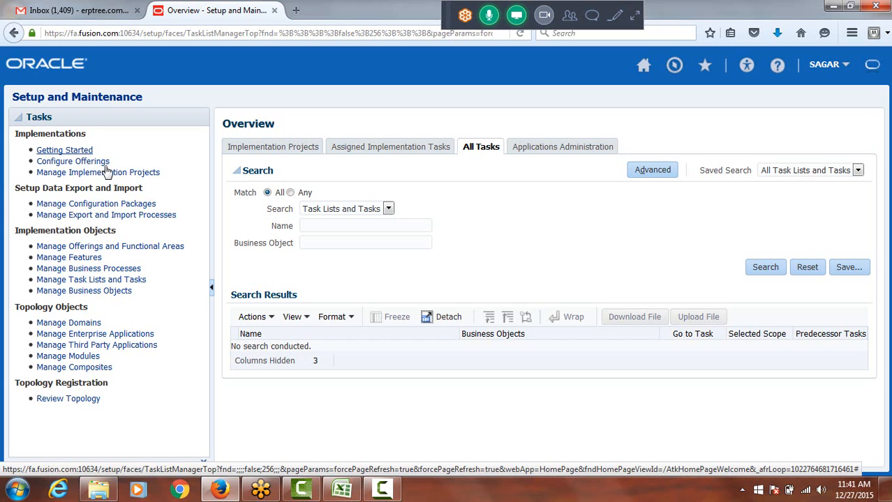
Open Getting Started under Implementations and examine the implementation process stages and the full list of offerings
{"action": "left_click", "coordinate": [72, 155]}
{"action": "left_click", "coordinate": [66, 151]}
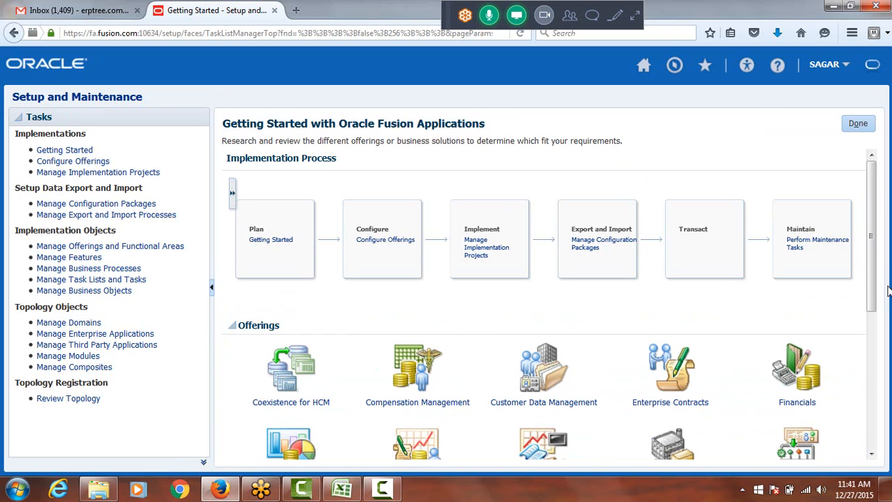
{"action": "left_click_drag", "start_coordinate": [876, 218], "coordinate": [878, 217]}
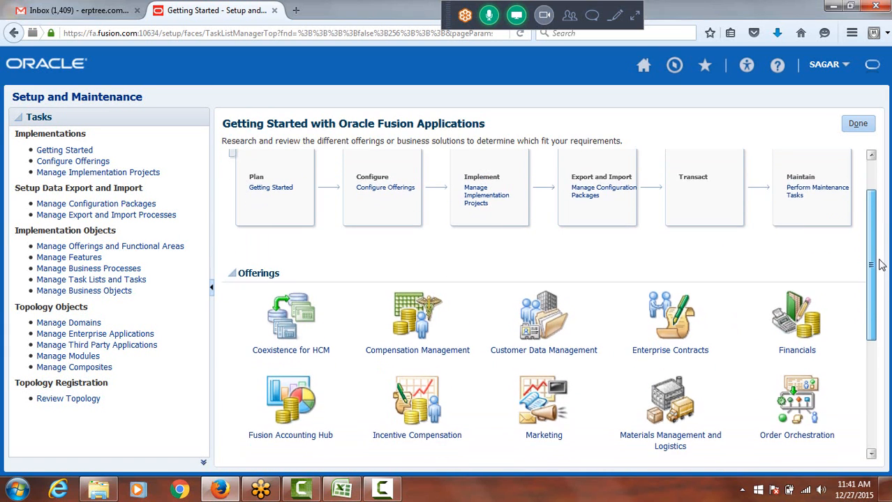
{"action": "scroll", "coordinate": [881, 258], "scroll_direction": "down", "scroll_amount": 2}
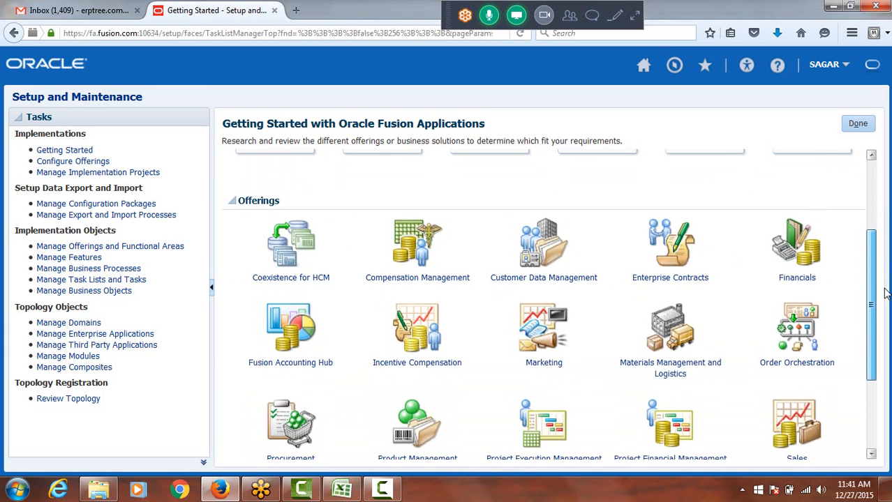
{"action": "scroll", "coordinate": [885, 293], "scroll_direction": "down", "scroll_amount": 3}
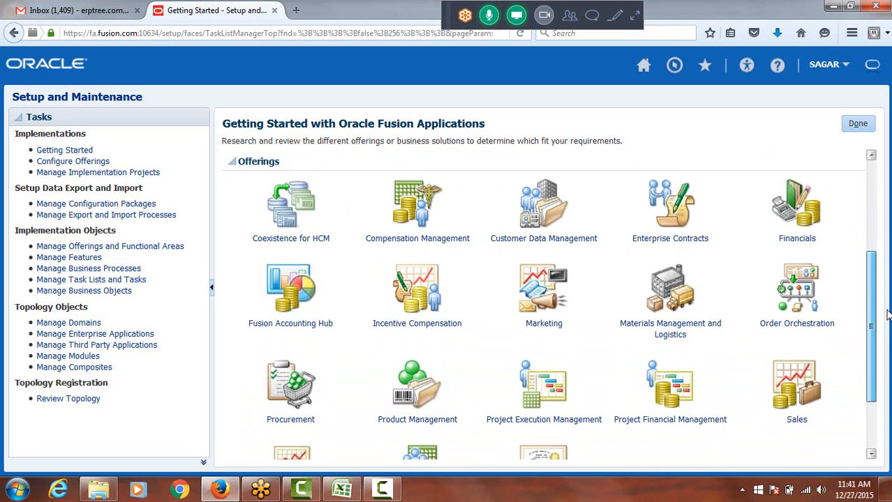
{"action": "left_click_drag", "start_coordinate": [871, 352], "coordinate": [871, 371]}
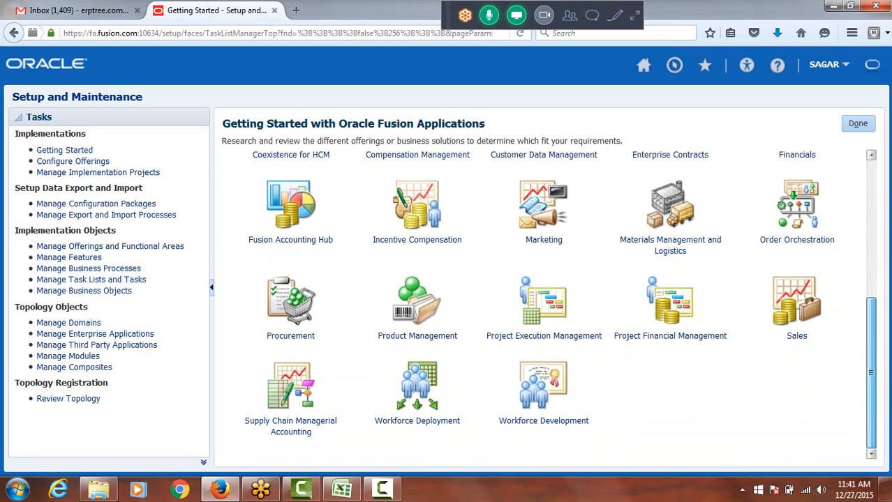
{"action": "scroll", "coordinate": [549, 305], "scroll_direction": "up", "scroll_amount": 3}
{"action": "scroll", "coordinate": [549, 304], "scroll_direction": "up", "scroll_amount": 2}
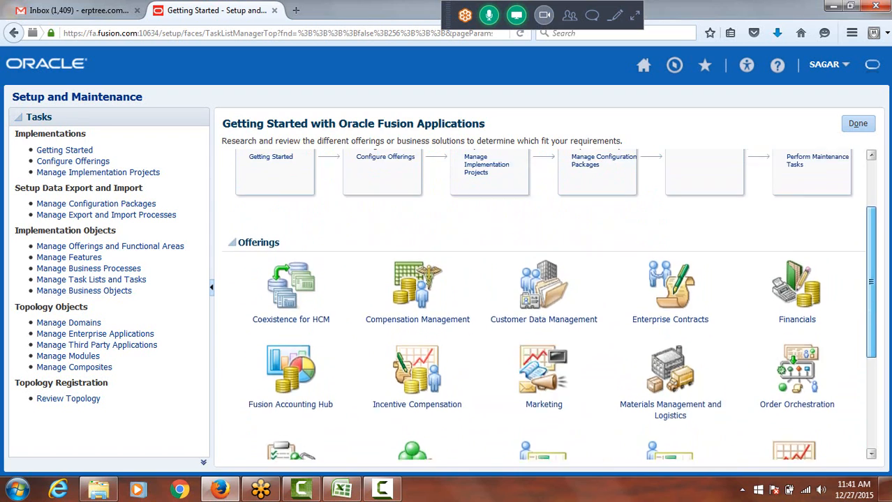
{"action": "scroll", "coordinate": [610, 300], "scroll_direction": "up", "scroll_amount": 2}
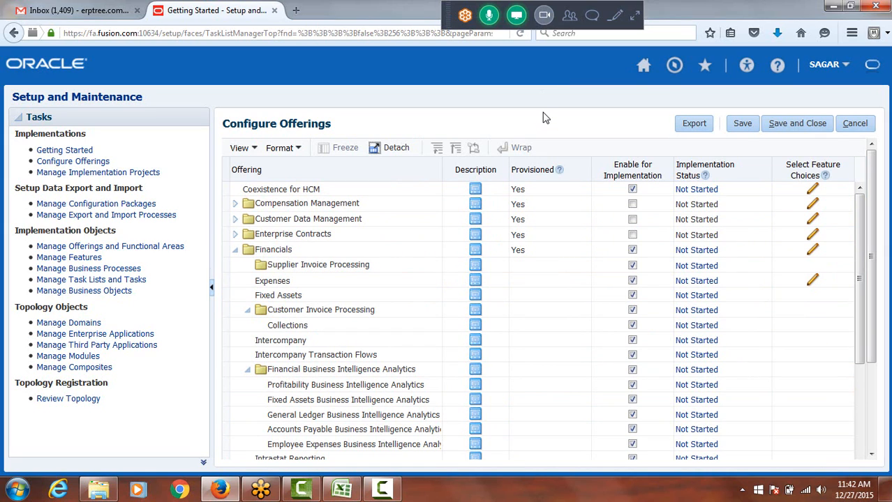
Leave Configure Offerings and look over the implementation projects list, opened from the Implement stage of Getting Started
{"action": "left_click", "coordinate": [859, 126]}
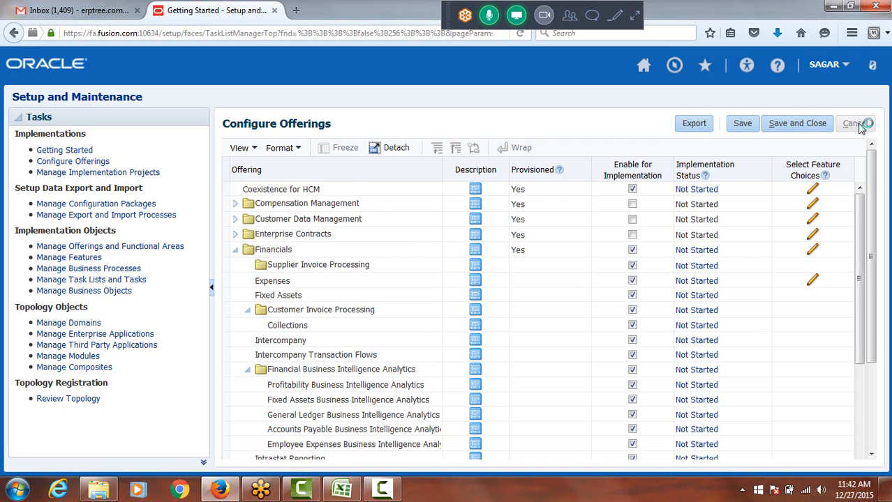
{"action": "left_click", "coordinate": [74, 153]}
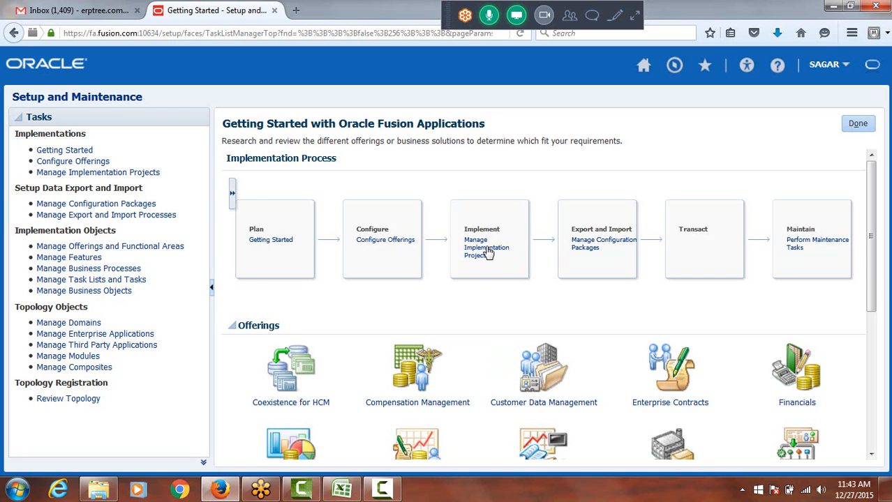
{"action": "left_click", "coordinate": [489, 254]}
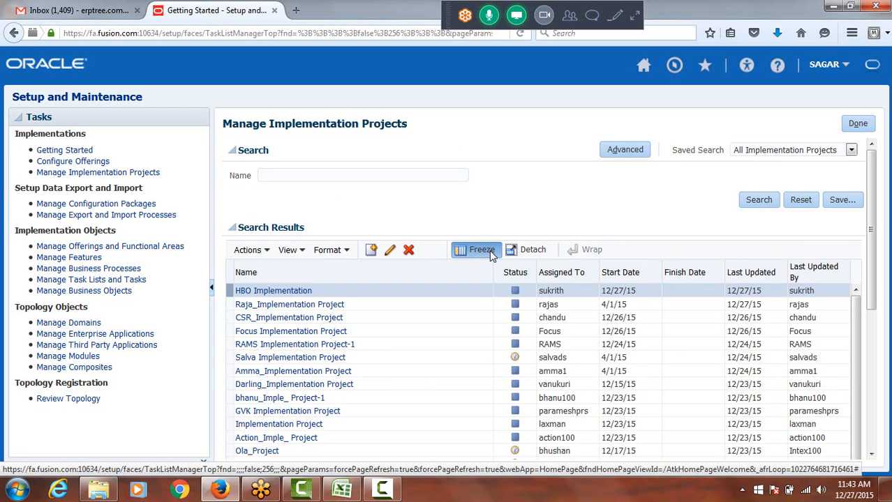
{"action": "left_click", "coordinate": [481, 250]}
{"action": "scroll", "coordinate": [665, 226], "scroll_direction": "down", "scroll_amount": 1}
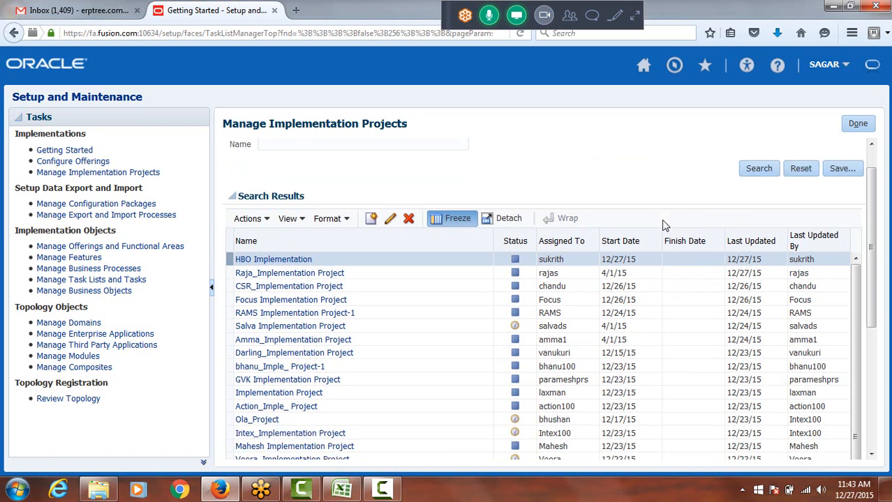
{"action": "scroll", "coordinate": [665, 225], "scroll_direction": "down", "scroll_amount": 1}
{"action": "scroll", "coordinate": [665, 225], "scroll_direction": "up", "scroll_amount": 2}
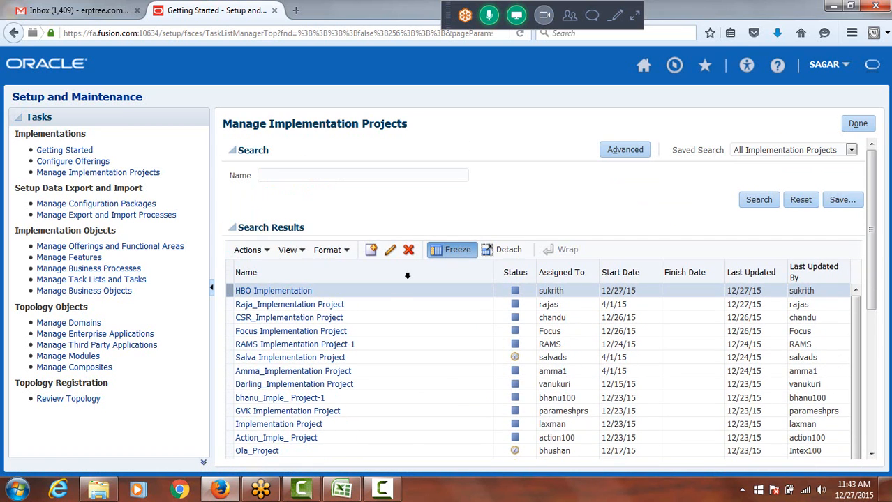
View the Focus Implementation Project's task lists, return to the project list, and go back to the Setup and Maintenance overview
{"action": "left_click", "coordinate": [291, 334]}
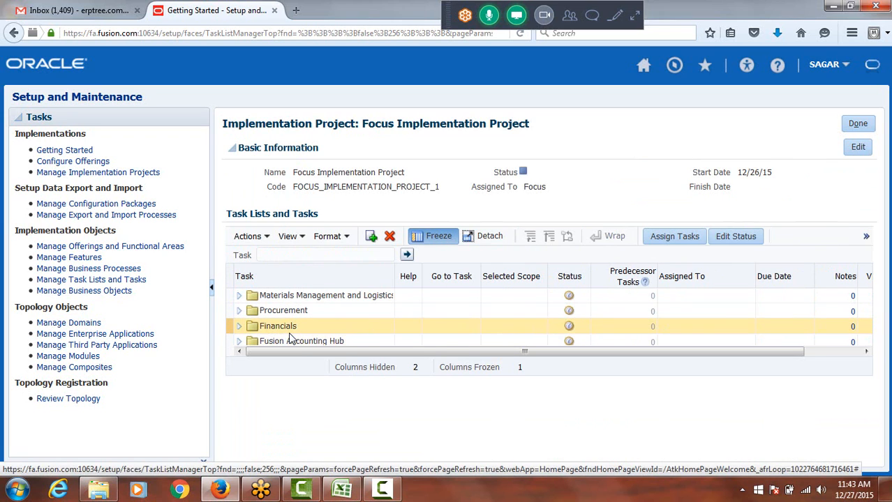
{"action": "left_click", "coordinate": [856, 125]}
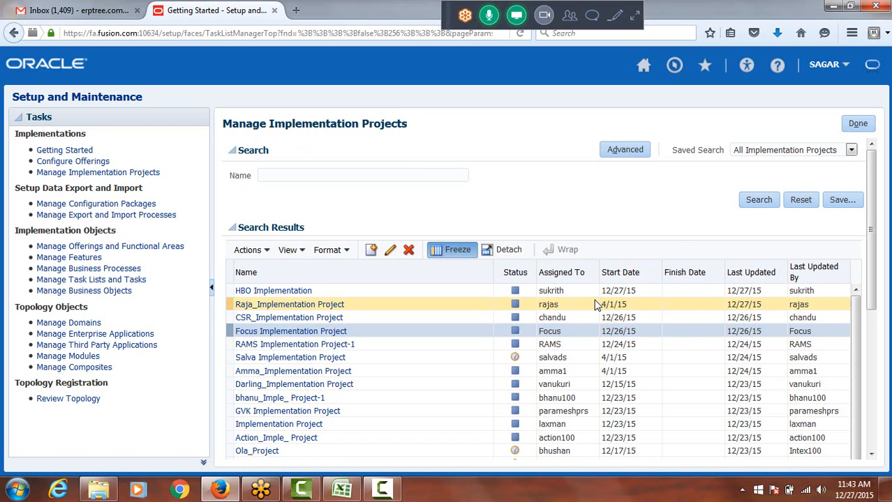
{"action": "scroll", "coordinate": [596, 304], "scroll_direction": "down", "scroll_amount": 1}
{"action": "scroll", "coordinate": [561, 329], "scroll_direction": "up", "scroll_amount": 1}
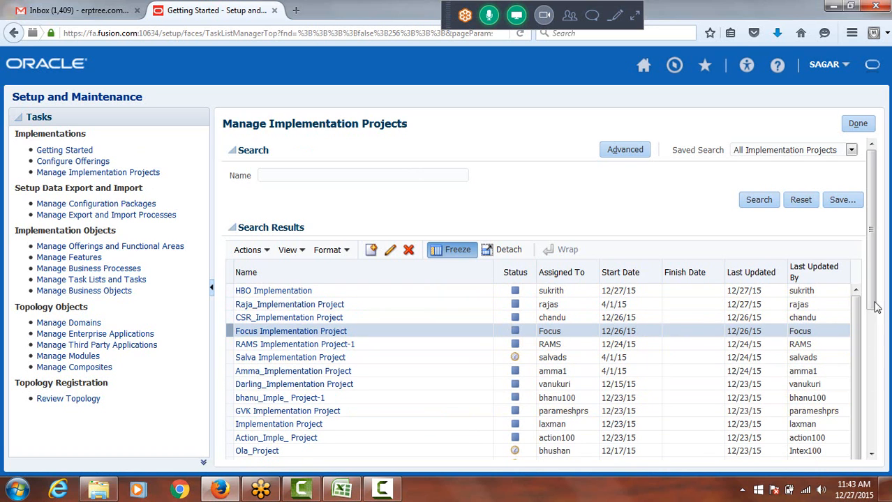
{"action": "left_click_drag", "start_coordinate": [877, 279], "coordinate": [872, 314]}
{"action": "left_click", "coordinate": [857, 123]}
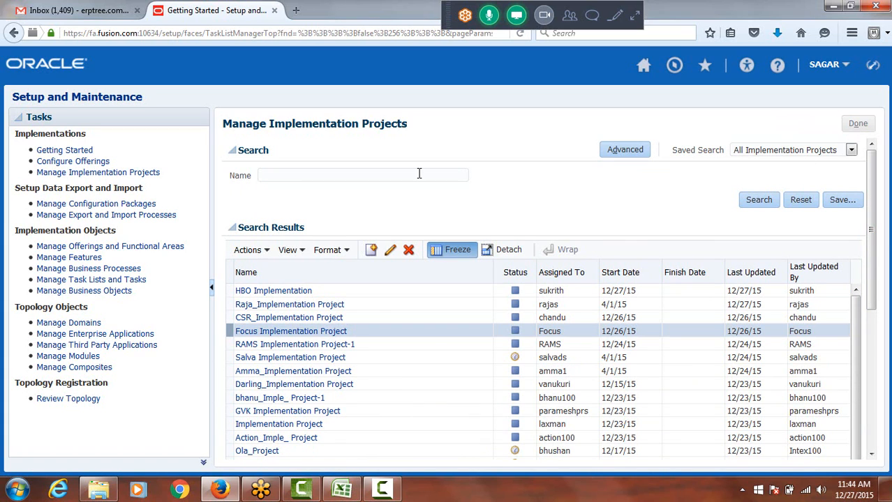
View the Financials offering from Getting Started, widen the Description column of its documents table, and return to the offerings
{"action": "left_click", "coordinate": [77, 151]}
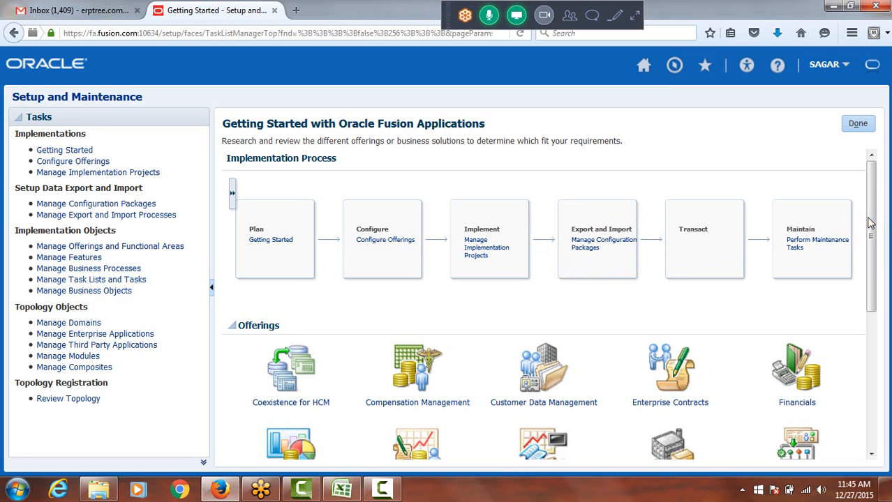
{"action": "left_click_drag", "start_coordinate": [875, 220], "coordinate": [879, 278]}
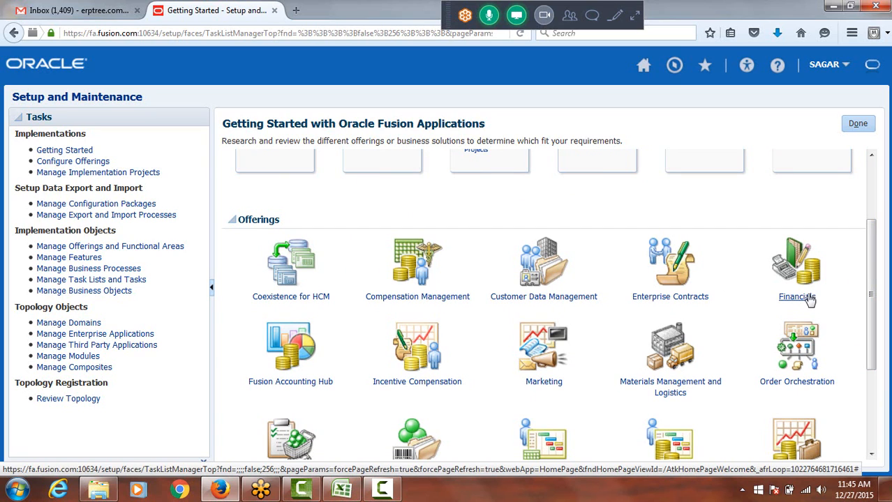
{"action": "mouse_move", "coordinate": [814, 272]}
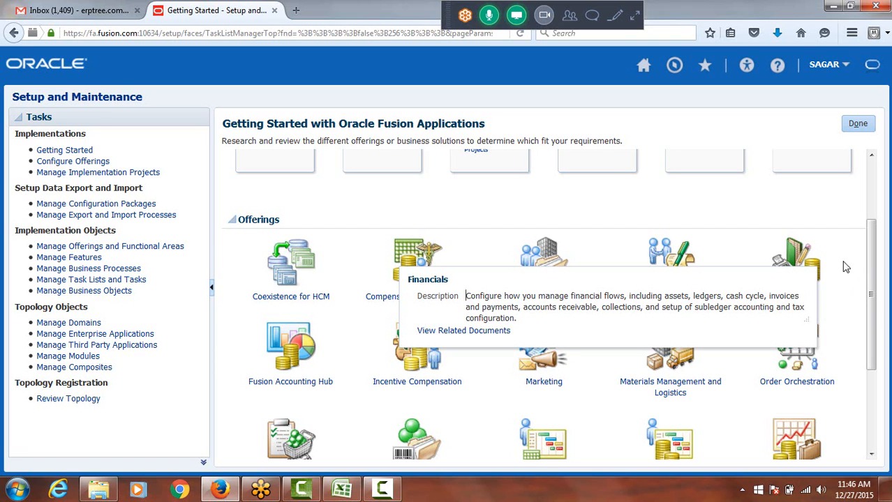
{"action": "left_click", "coordinate": [803, 266]}
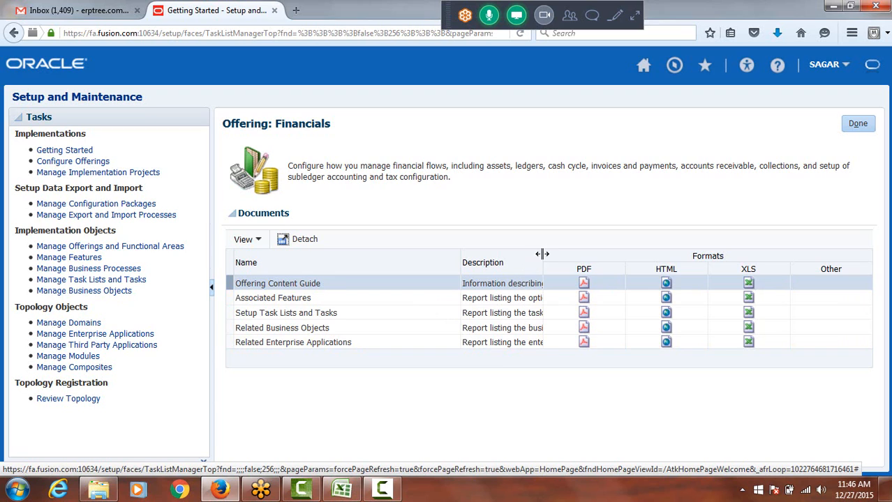
{"action": "left_click_drag", "start_coordinate": [539, 256], "coordinate": [567, 280]}
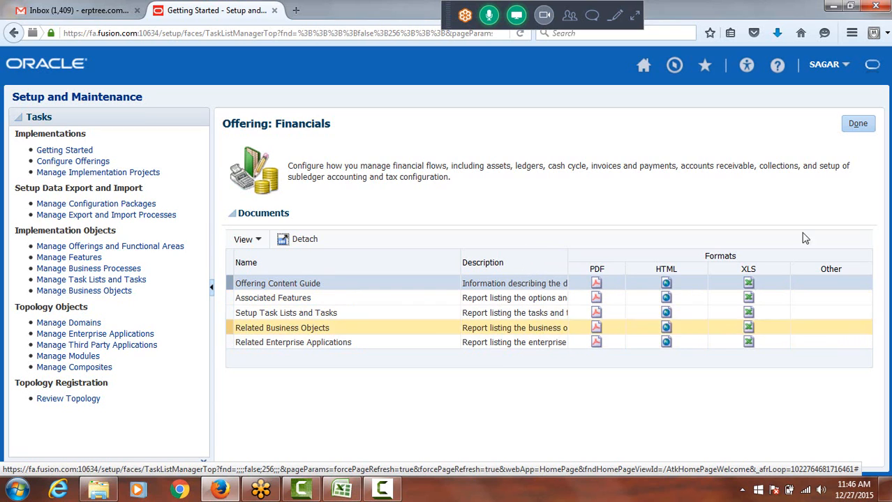
{"action": "left_click", "coordinate": [863, 125]}
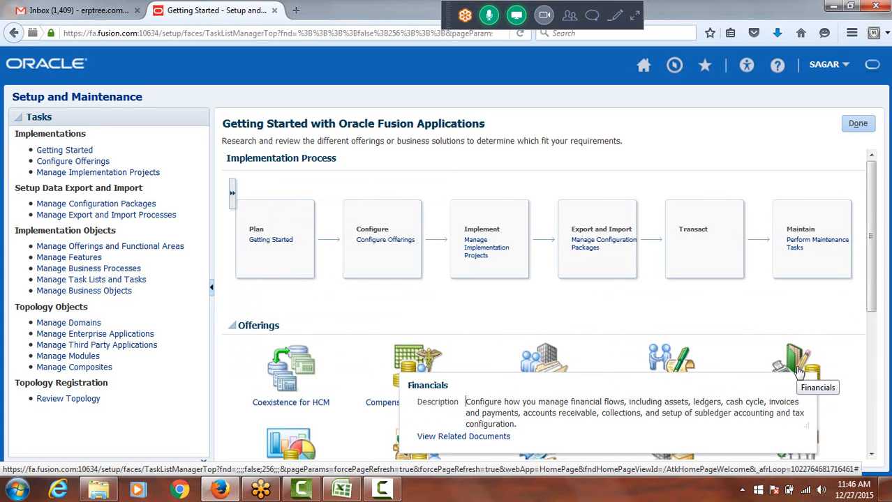
Reopen the Financials offering, try to open its Associated Features PDF in Foxit Reader, and close the reader
{"action": "left_click", "coordinate": [800, 374]}
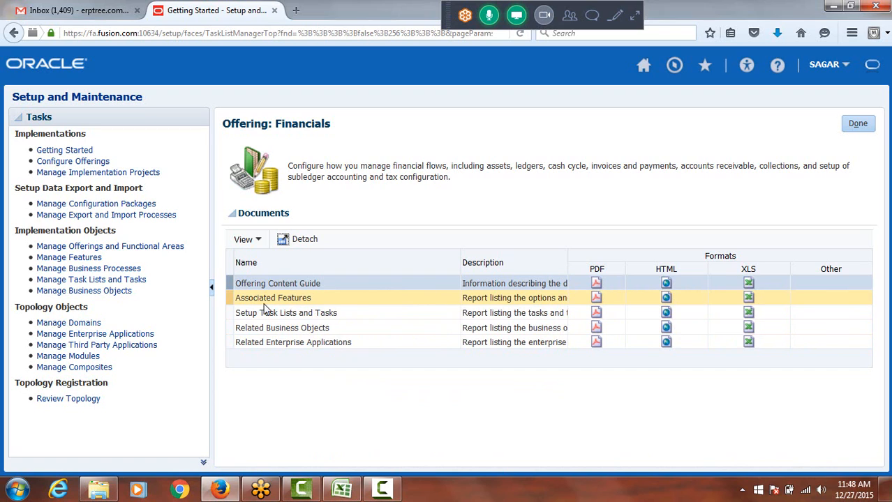
{"action": "left_click", "coordinate": [597, 301]}
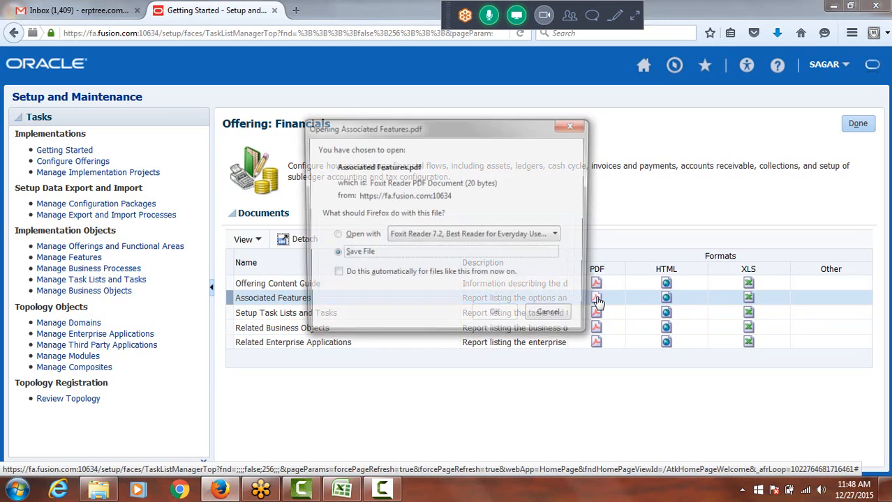
{"action": "left_click", "coordinate": [353, 236]}
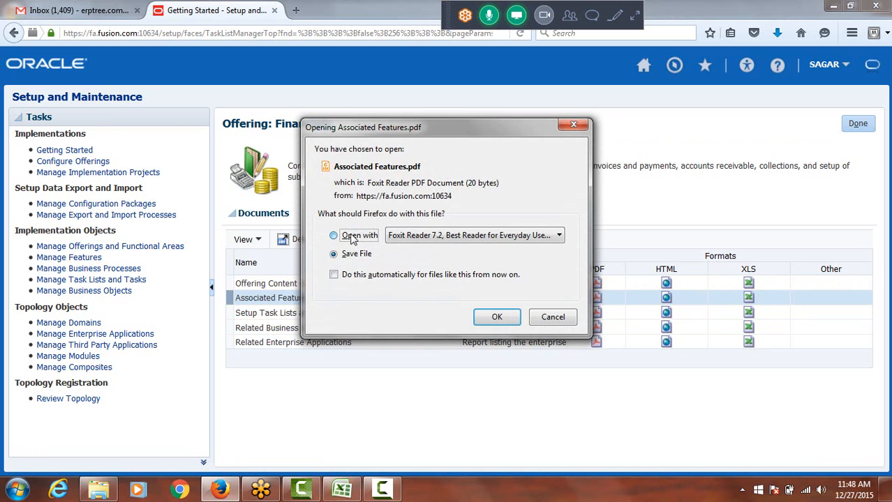
{"action": "key", "text": "Return"}
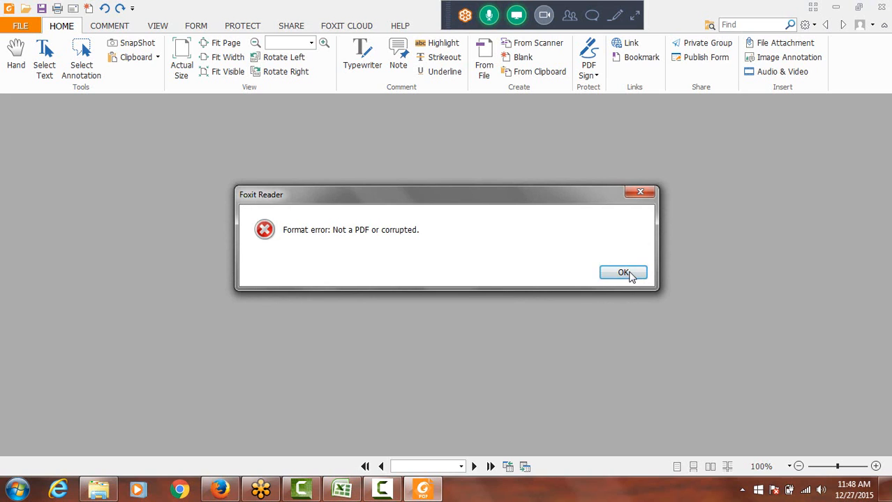
{"action": "left_click", "coordinate": [628, 274]}
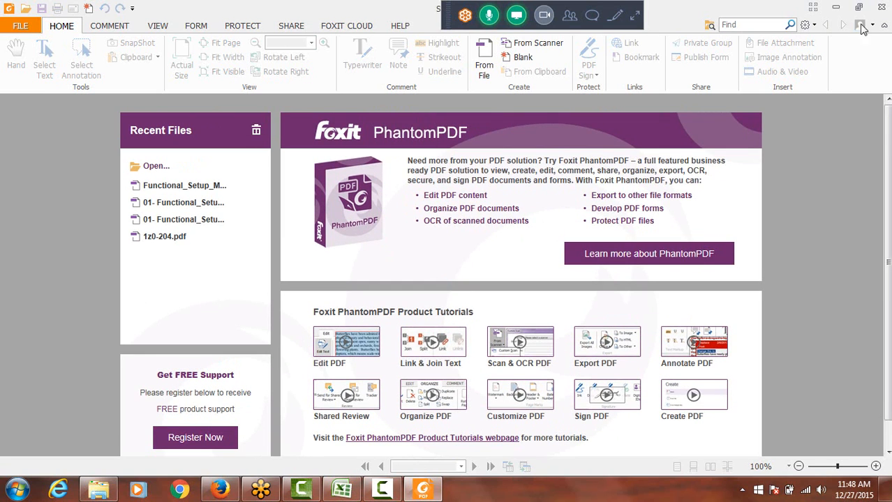
{"action": "left_click", "coordinate": [883, 7]}
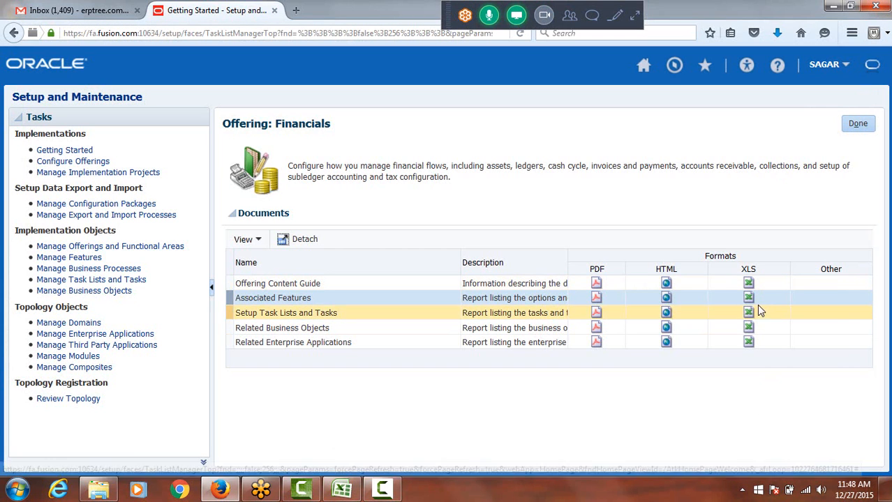
Open the Financials offering's Associated Features document in XLS format with Microsoft Office Excel, accepting the file format mismatch
{"action": "left_click", "coordinate": [750, 302]}
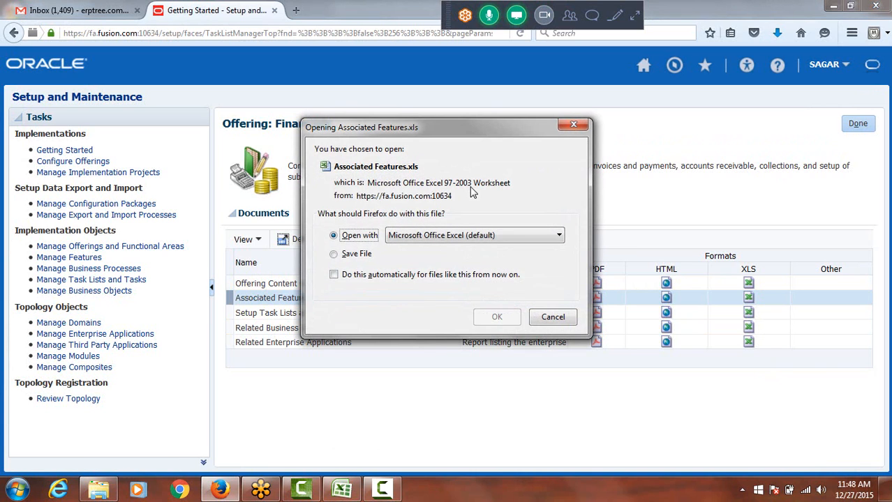
{"action": "left_click", "coordinate": [492, 317]}
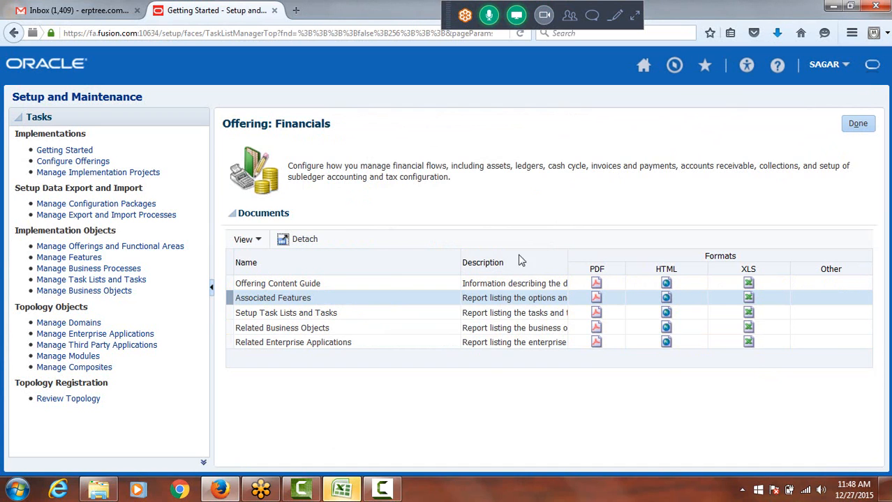
{"action": "left_click", "coordinate": [354, 492]}
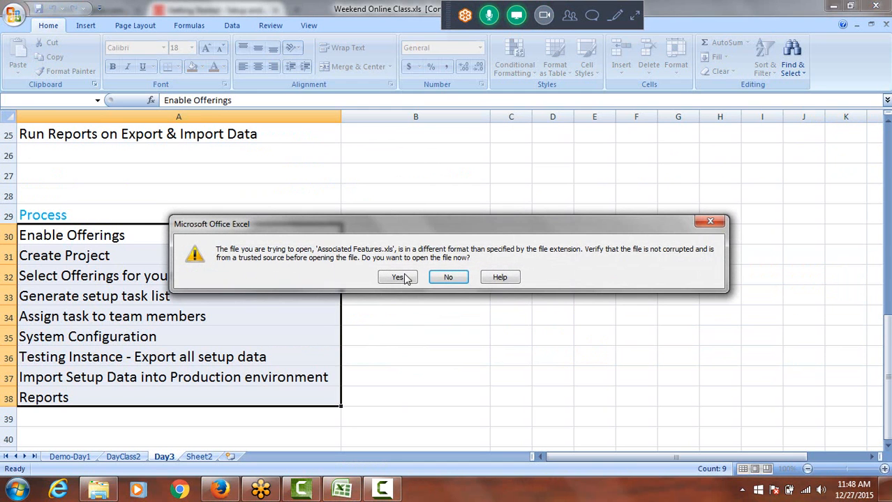
{"action": "left_click", "coordinate": [397, 278]}
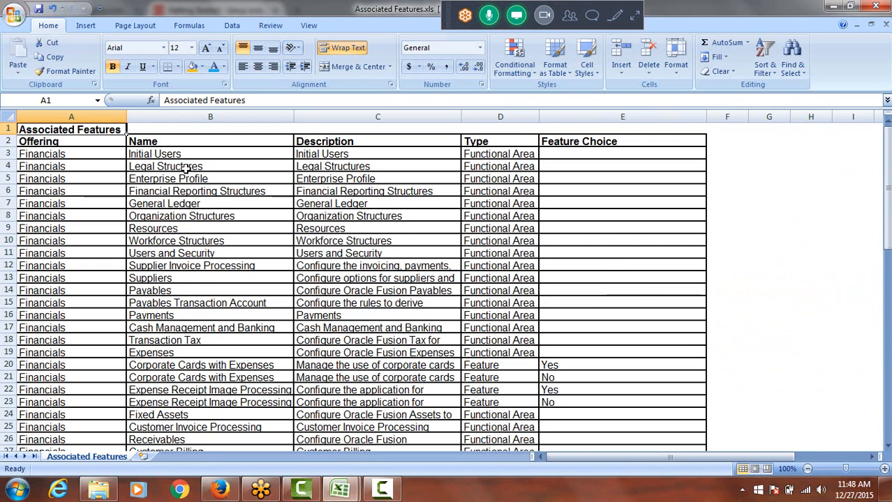
Examine the Associated Features worksheet, selecting the names from Legal Structures through Suppliers and reviewing the list to its end
{"action": "left_click_drag", "start_coordinate": [187, 168], "coordinate": [230, 278]}
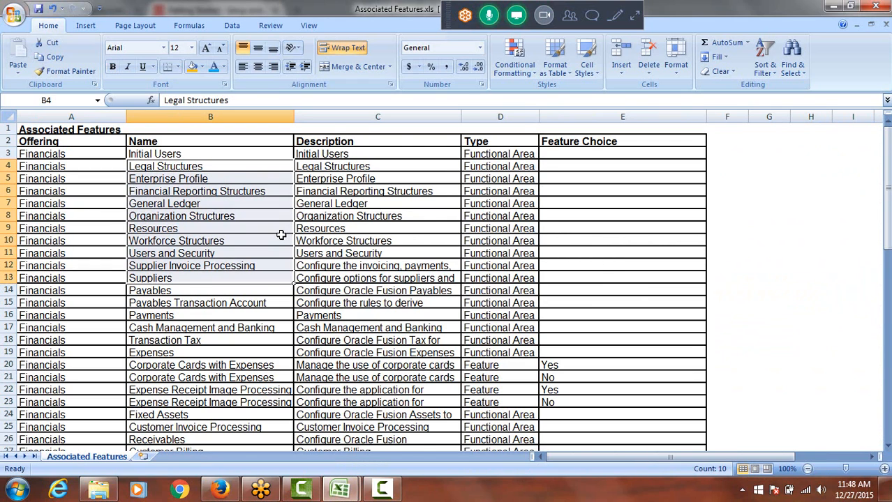
{"action": "scroll", "coordinate": [280, 236], "scroll_direction": "down", "scroll_amount": 20}
{"action": "scroll", "coordinate": [282, 241], "scroll_direction": "up", "scroll_amount": 4}
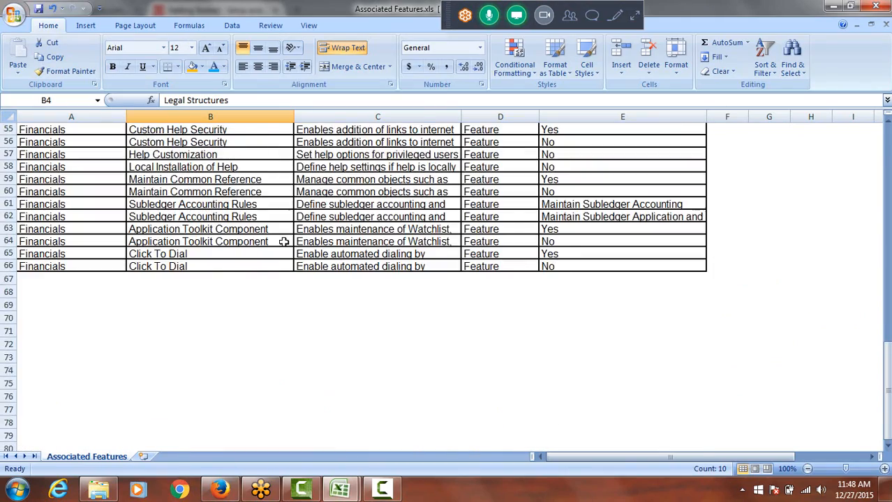
{"action": "scroll", "coordinate": [284, 241], "scroll_direction": "up", "scroll_amount": 18}
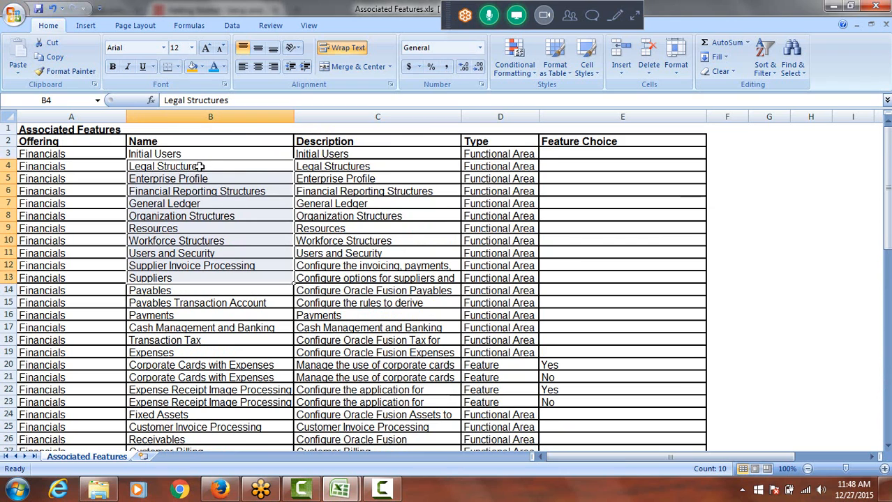
Close the Associated Features workbook without saving, discarding the accidental move of the names from Legal Structures through Suppliers
{"action": "left_click_drag", "start_coordinate": [199, 166], "coordinate": [213, 266]}
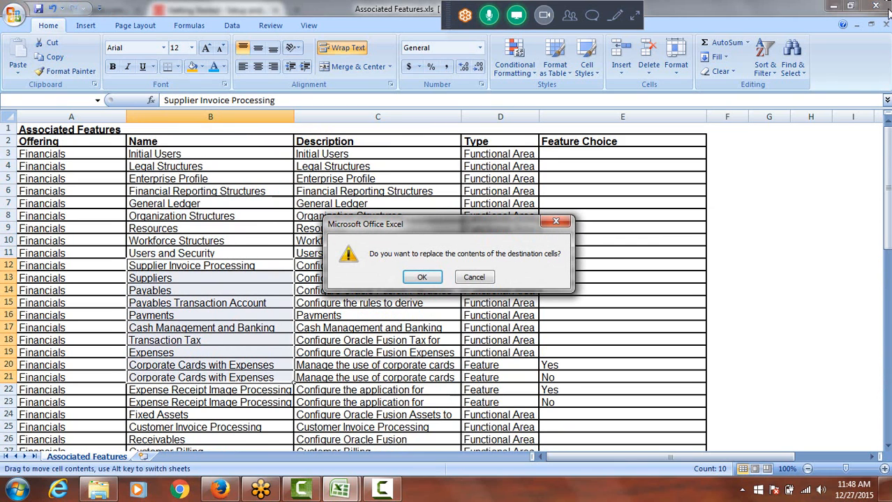
{"action": "left_click", "coordinate": [428, 278]}
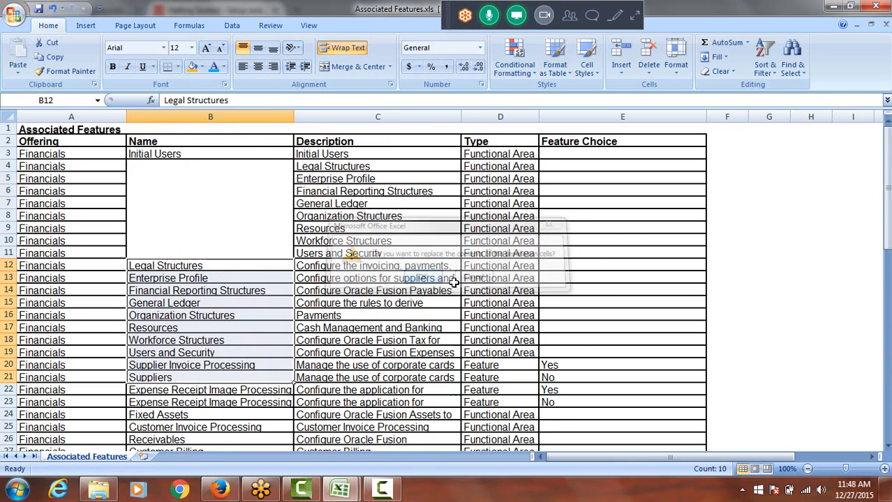
{"action": "left_click", "coordinate": [872, 8]}
{"action": "left_click", "coordinate": [450, 278]}
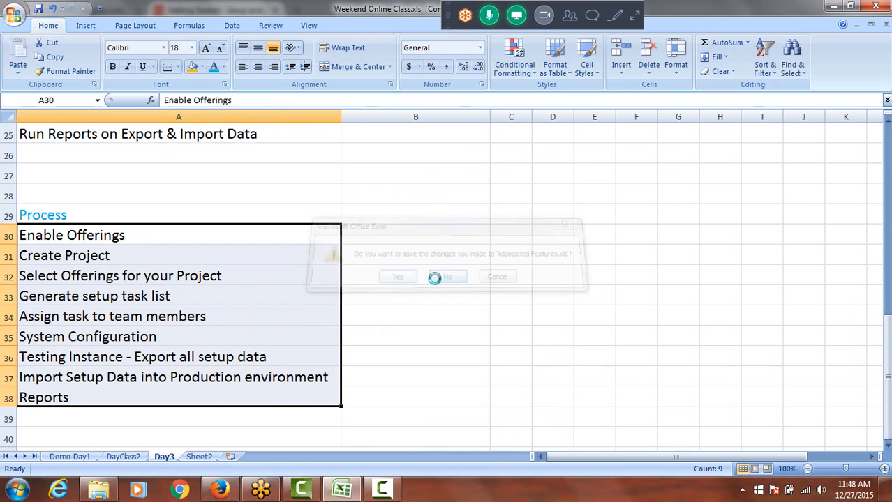
From the Financials offering in Firefox, open the Setup Task Lists and Tasks document in XLS format with Microsoft Office Excel, accepting the file format mismatch
{"action": "left_click", "coordinate": [220, 490]}
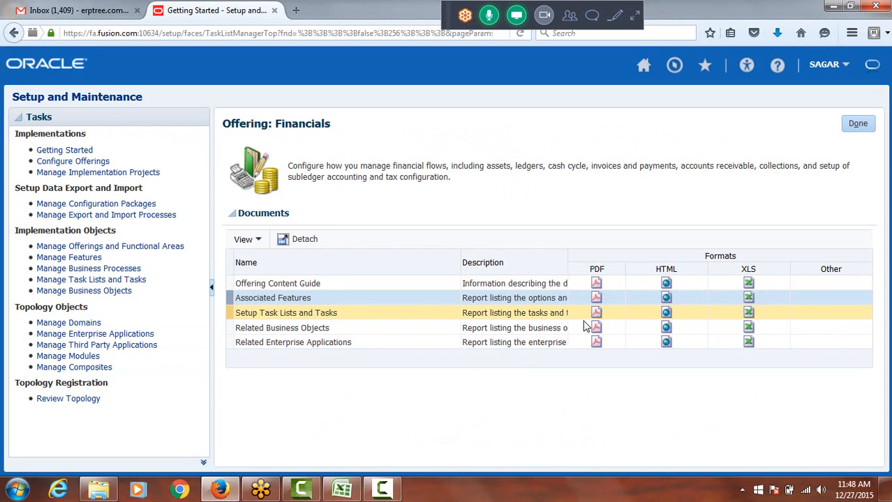
{"action": "left_click", "coordinate": [748, 314]}
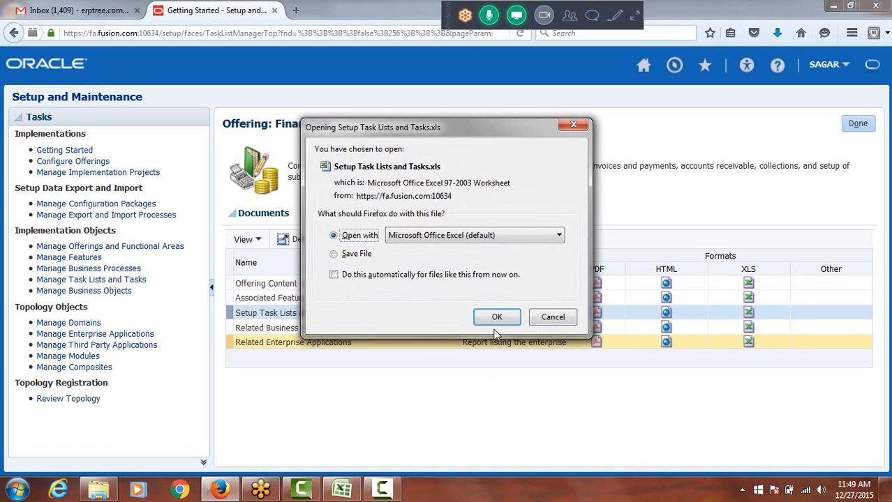
{"action": "left_click", "coordinate": [494, 318]}
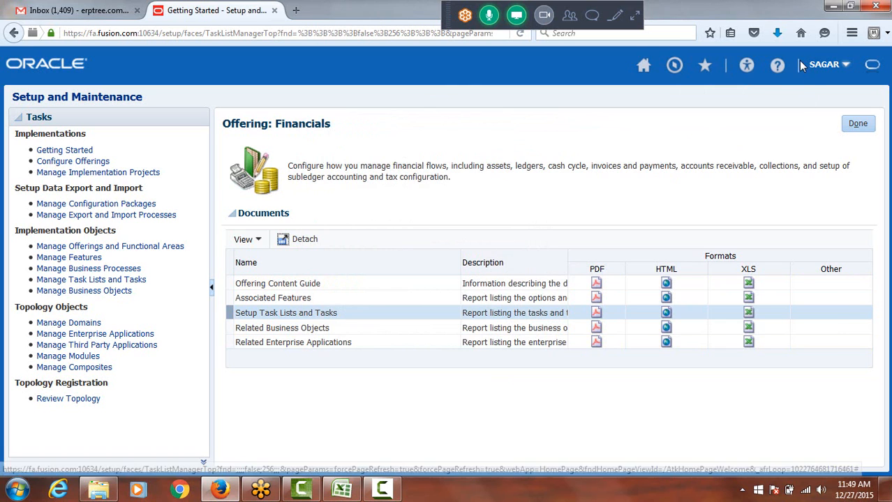
{"action": "left_click", "coordinate": [777, 32]}
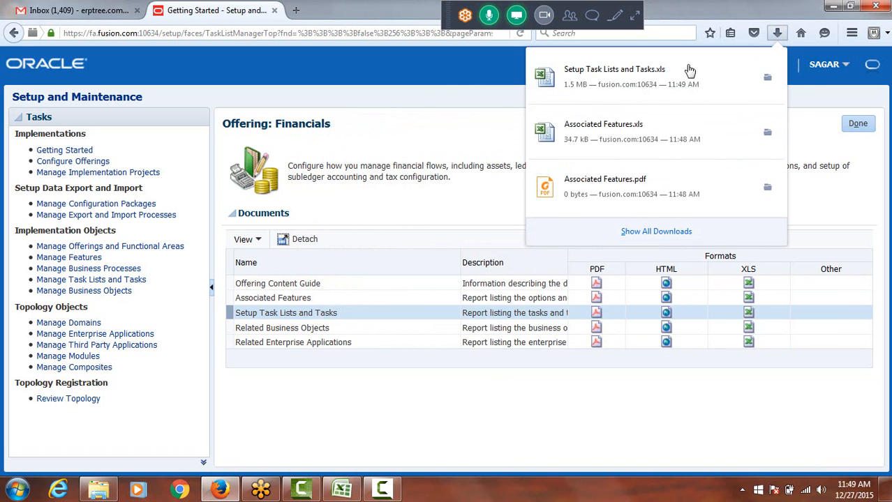
{"action": "left_click", "coordinate": [659, 72]}
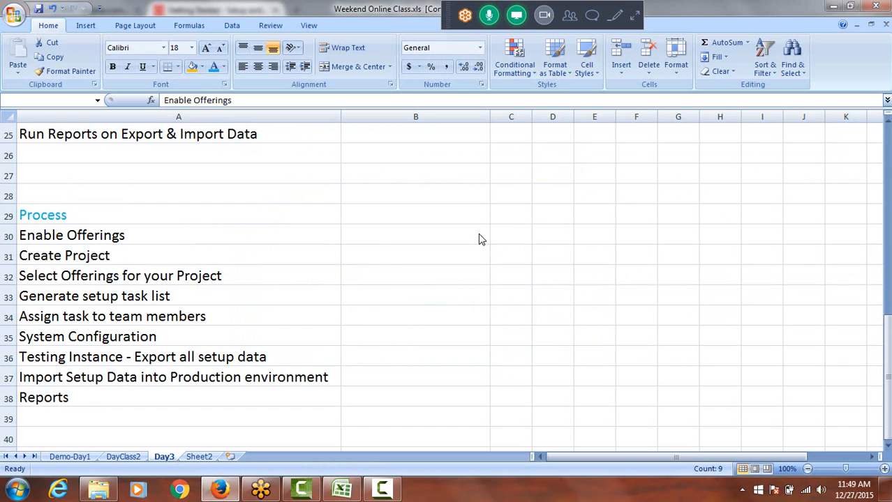
{"action": "left_click", "coordinate": [341, 491]}
{"action": "left_click", "coordinate": [399, 278]}
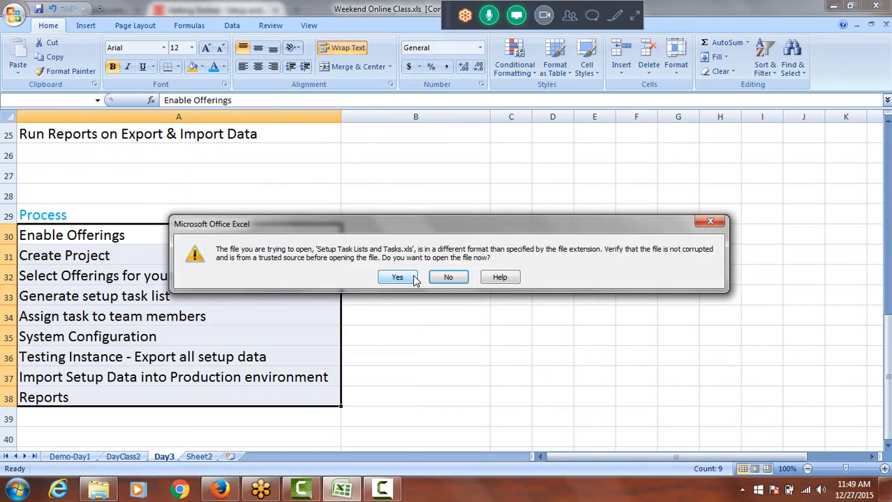
{"action": "left_click", "coordinate": [408, 277]}
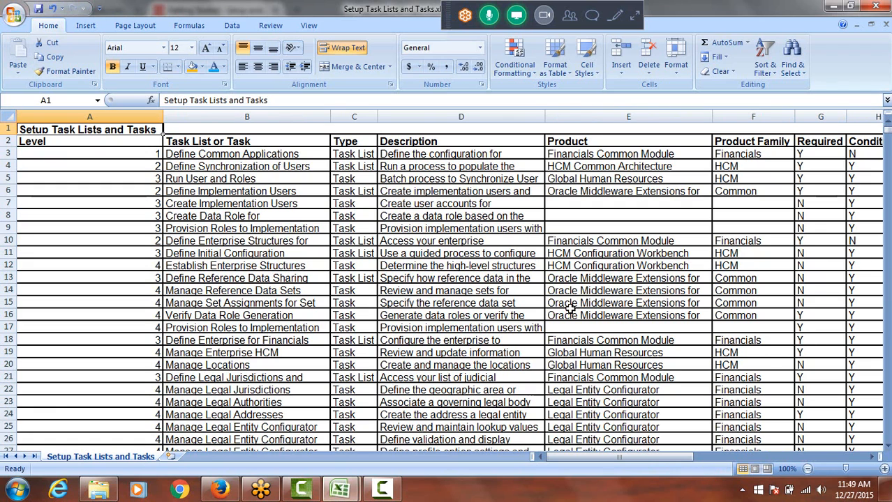
Examine the task lists and tasks in the Setup Task Lists and Tasks worksheet, from Define Common Applications Configuration for Financials onward
{"action": "left_click", "coordinate": [243, 155]}
{"action": "scroll", "coordinate": [248, 218], "scroll_direction": "down", "scroll_amount": 20}
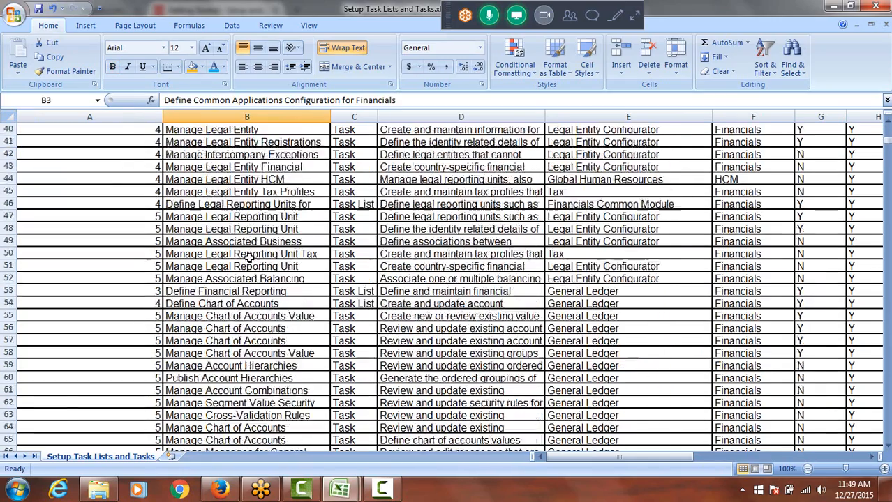
{"action": "scroll", "coordinate": [262, 295], "scroll_direction": "down", "scroll_amount": 20}
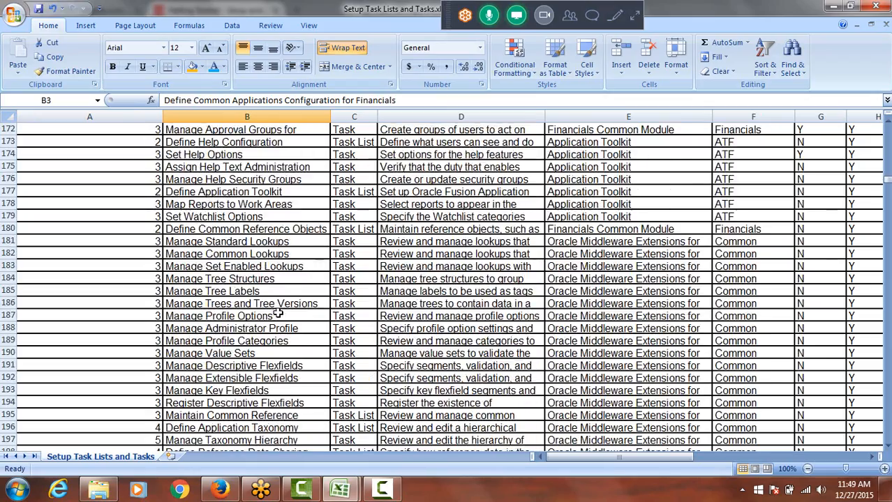
{"action": "scroll", "coordinate": [286, 314], "scroll_direction": "down", "scroll_amount": 20}
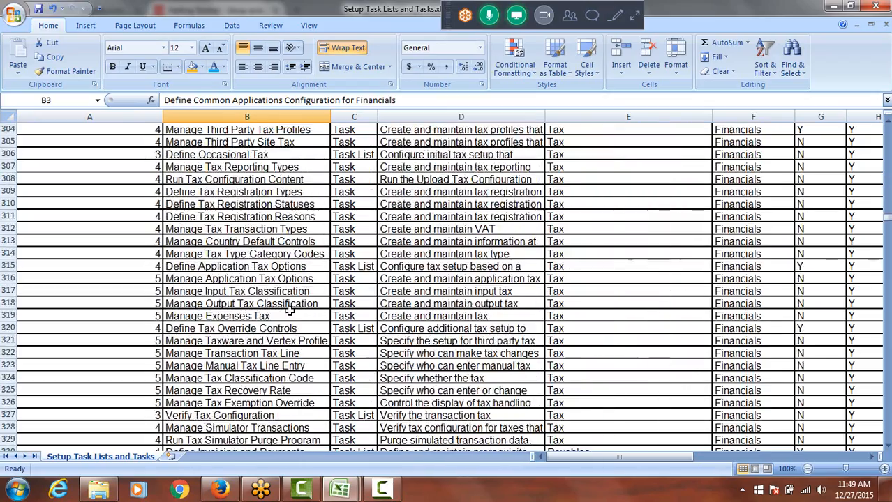
{"action": "scroll", "coordinate": [294, 311], "scroll_direction": "down", "scroll_amount": 20}
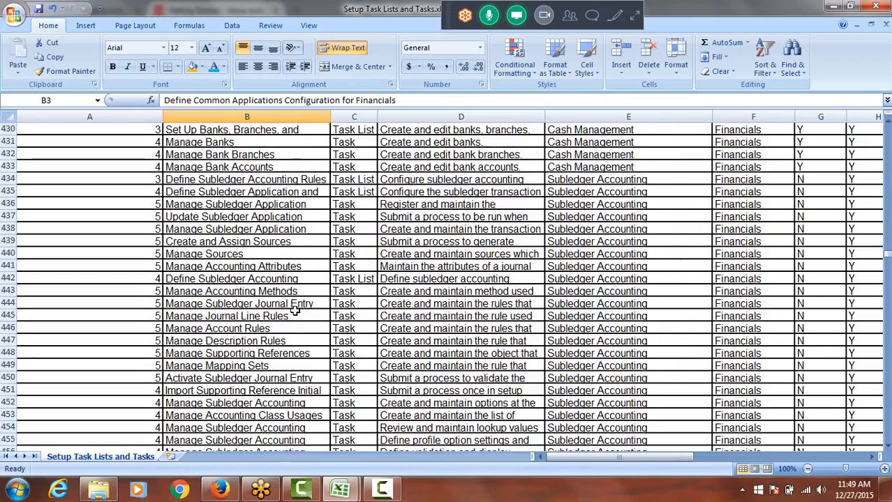
{"action": "scroll", "coordinate": [307, 310], "scroll_direction": "down", "scroll_amount": 20}
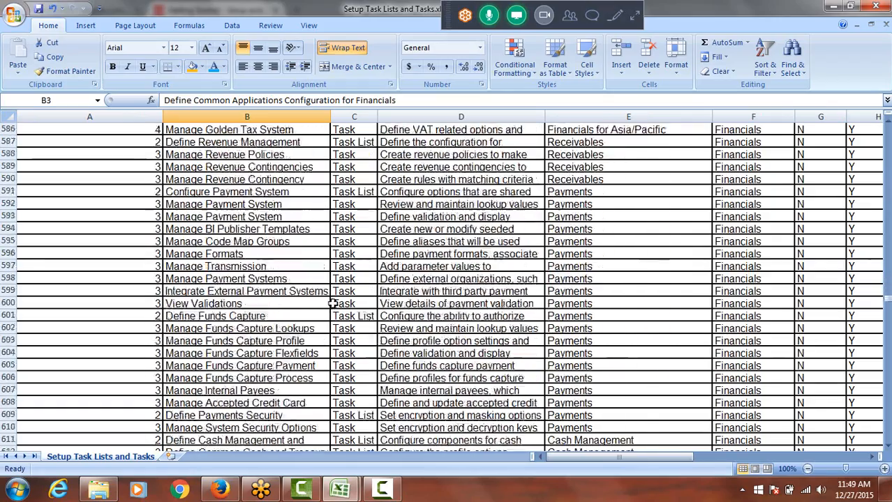
{"action": "scroll", "coordinate": [340, 293], "scroll_direction": "down", "scroll_amount": 20}
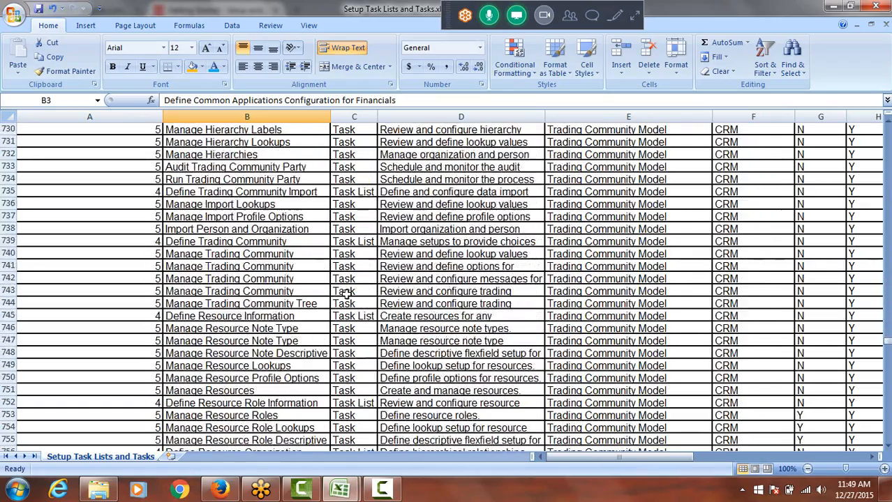
{"action": "scroll", "coordinate": [351, 294], "scroll_direction": "down", "scroll_amount": 20}
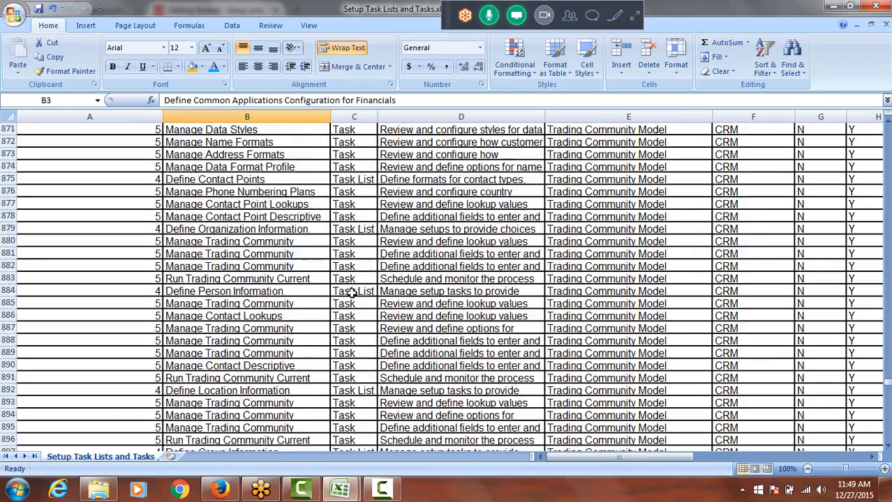
Close the Setup Task Lists and Tasks workbook and return in Firefox from the Financials offering to the Getting Started page
{"action": "left_click", "coordinate": [877, 7]}
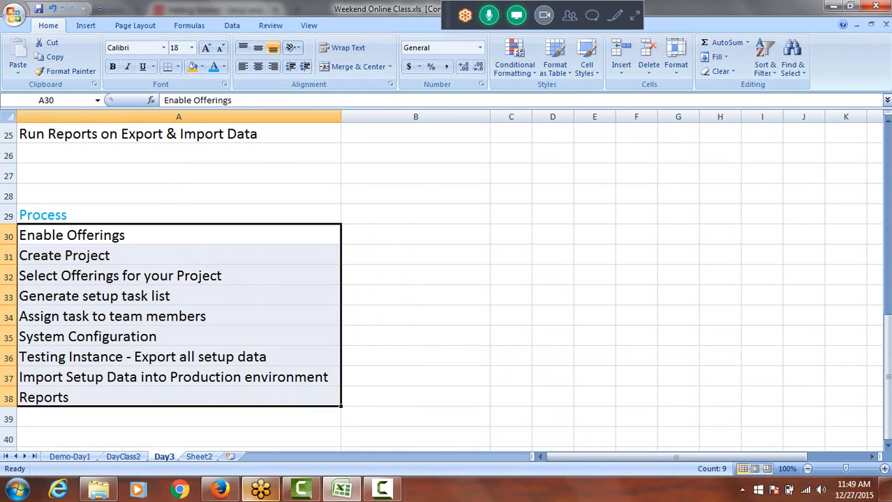
{"action": "left_click", "coordinate": [220, 491]}
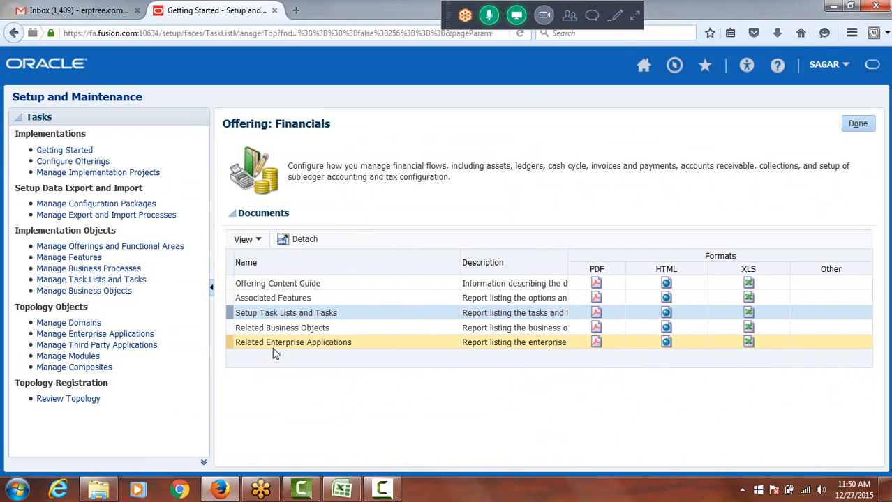
{"action": "left_click", "coordinate": [859, 123]}
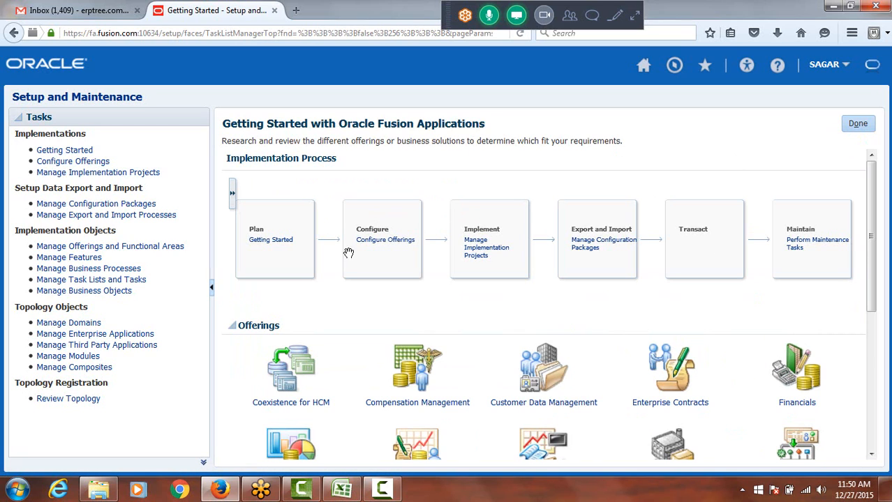
View the Configure Offerings page, revisit Getting Started, and return to Configure Offerings
{"action": "left_click", "coordinate": [68, 165]}
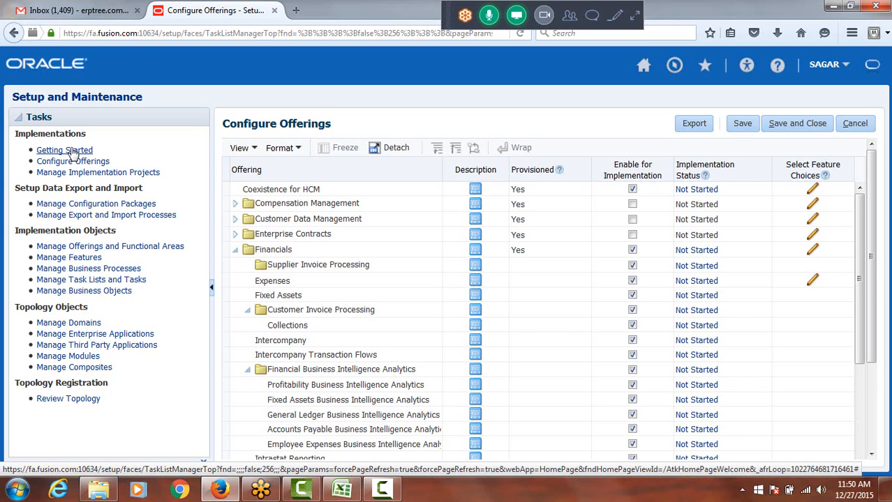
{"action": "left_click", "coordinate": [72, 151]}
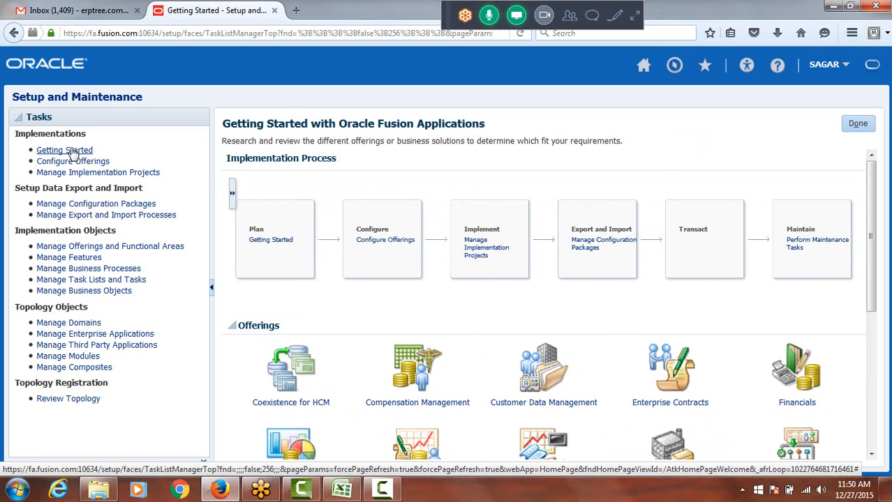
{"action": "left_click", "coordinate": [84, 162]}
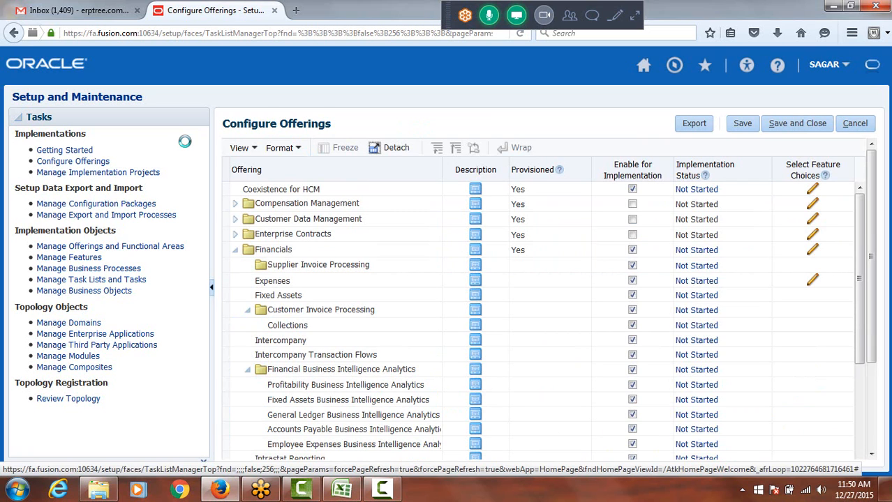
Switch to the Weekend Online Class workbook in Excel and enter "Enable Offerings" in cell A41 of the Day3 sheet
{"action": "mouse_move", "coordinate": [342, 490]}
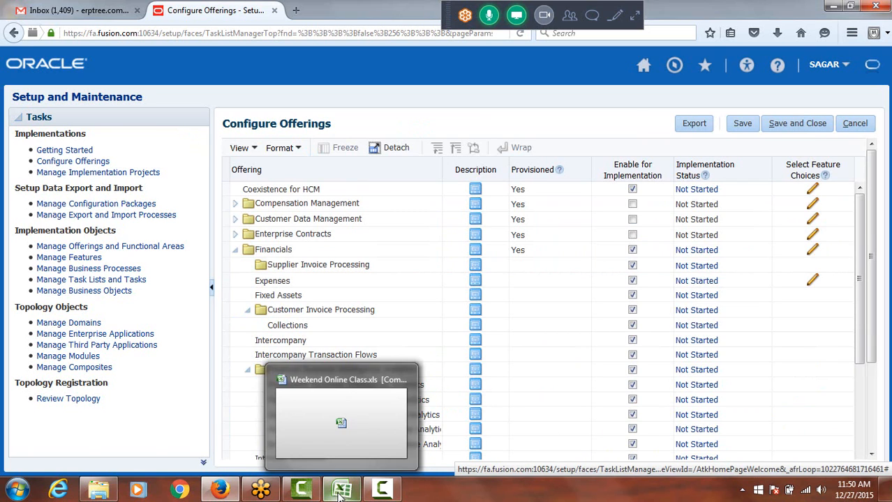
{"action": "left_click", "coordinate": [331, 412]}
{"action": "scroll", "coordinate": [344, 364], "scroll_direction": "down", "scroll_amount": 4}
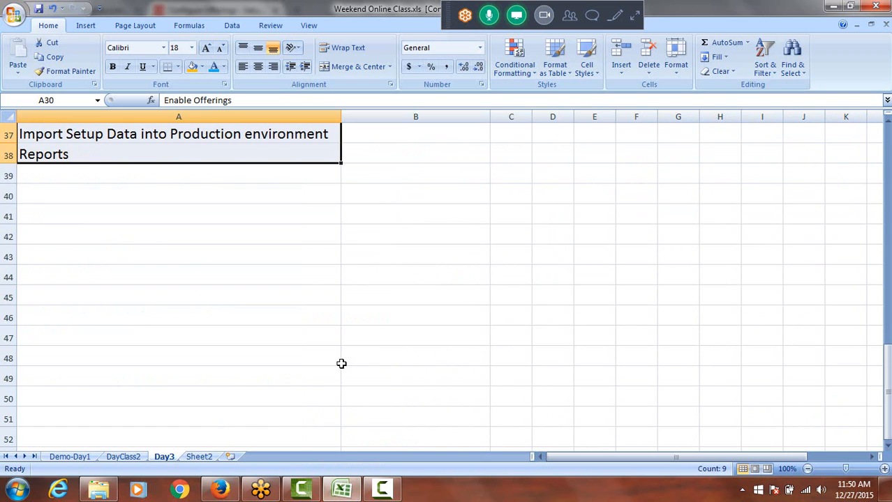
{"action": "left_click", "coordinate": [58, 216]}
{"action": "type", "text": "E"}
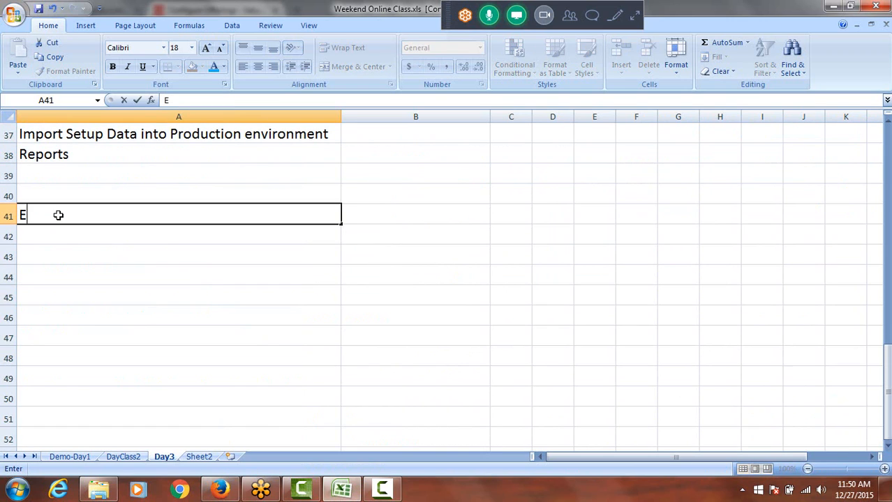
{"action": "type", "text": "nable Offering"}
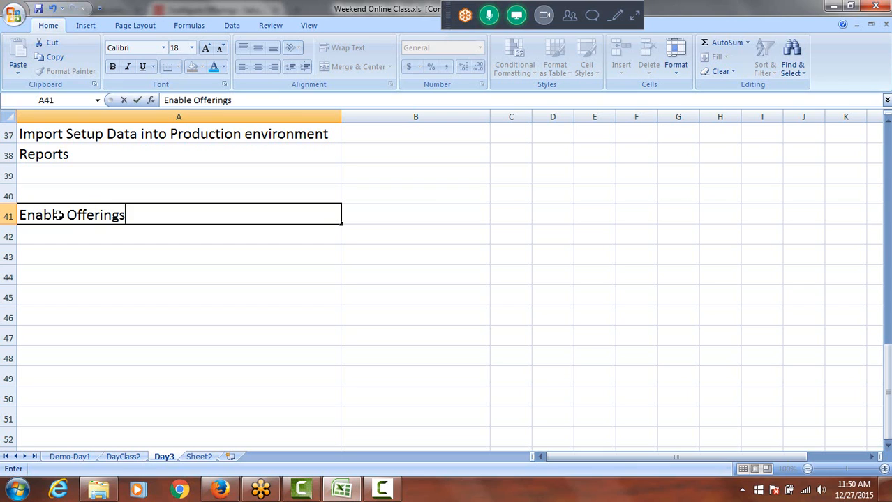
{"action": "type", "text": "s"}
{"action": "left_click", "coordinate": [72, 236]}
{"action": "left_click", "coordinate": [79, 214]}
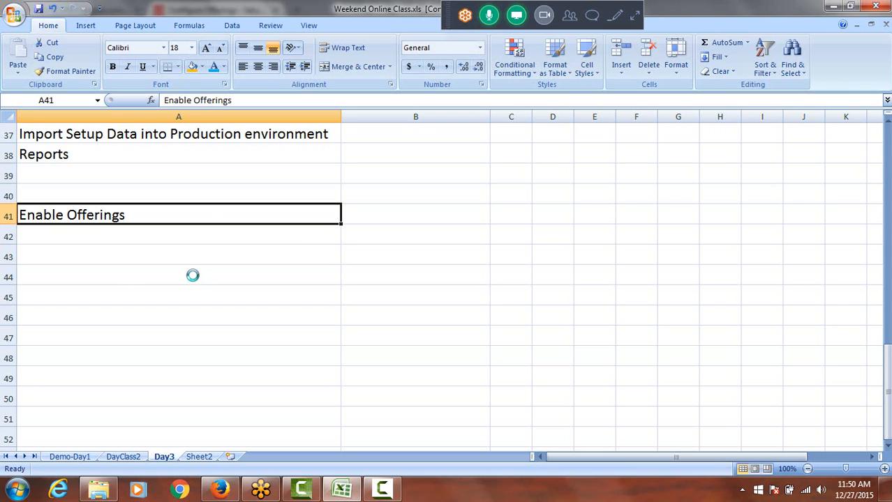
Back in Firefox, collapse Financials, Fusion Accounting Hub, Materials Management and Logistics, Procurement, and Project Execution Management in the Configure Offerings table
{"action": "key", "text": "alt+Tab"}
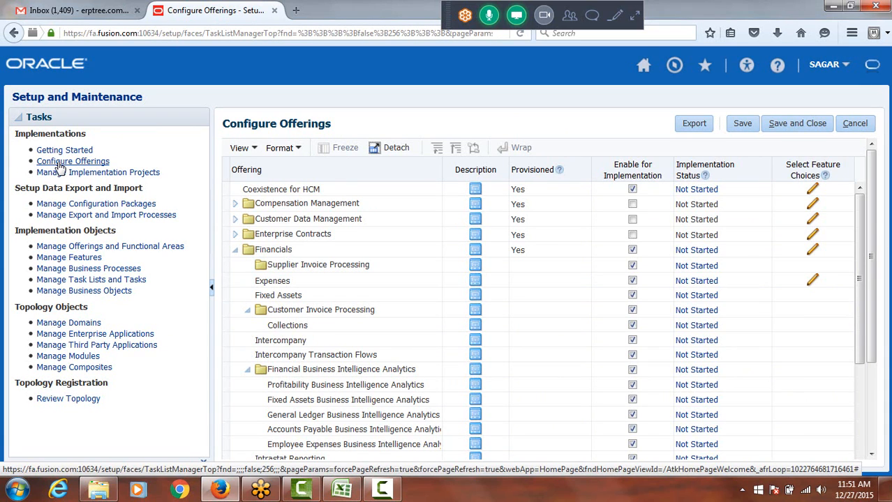
{"action": "left_click", "coordinate": [235, 250]}
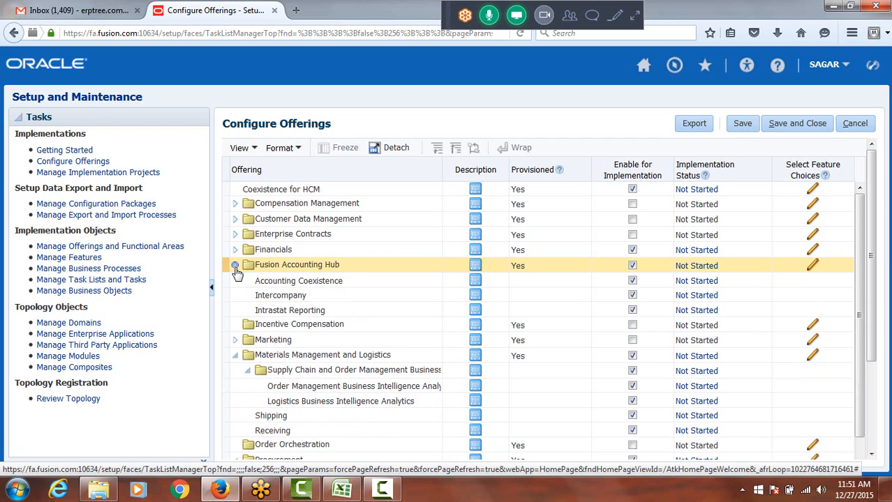
{"action": "left_click", "coordinate": [236, 266]}
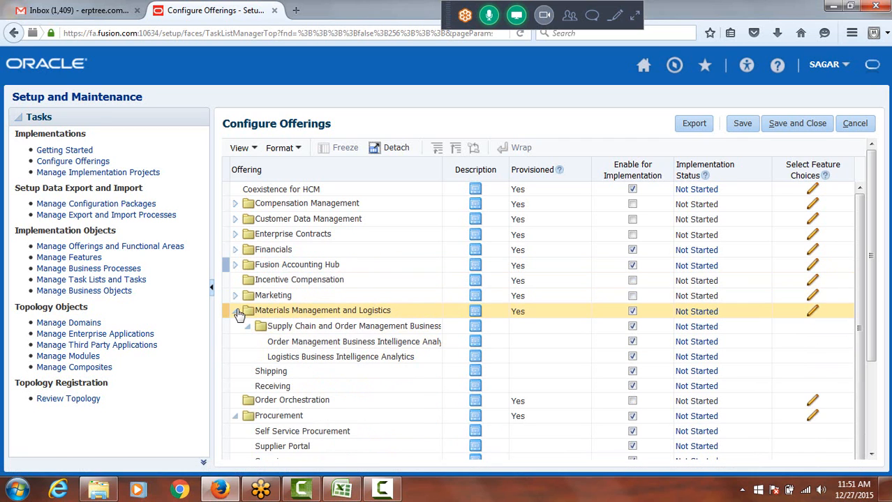
{"action": "left_click", "coordinate": [236, 311]}
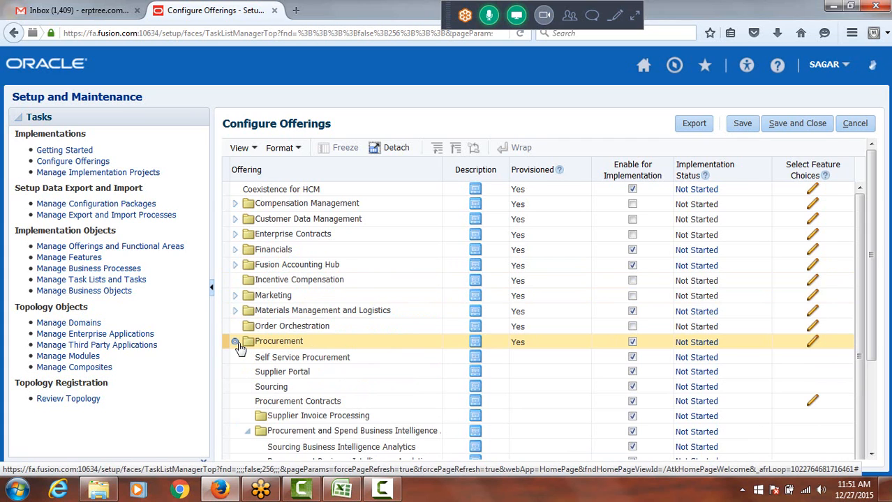
{"action": "left_click", "coordinate": [236, 342]}
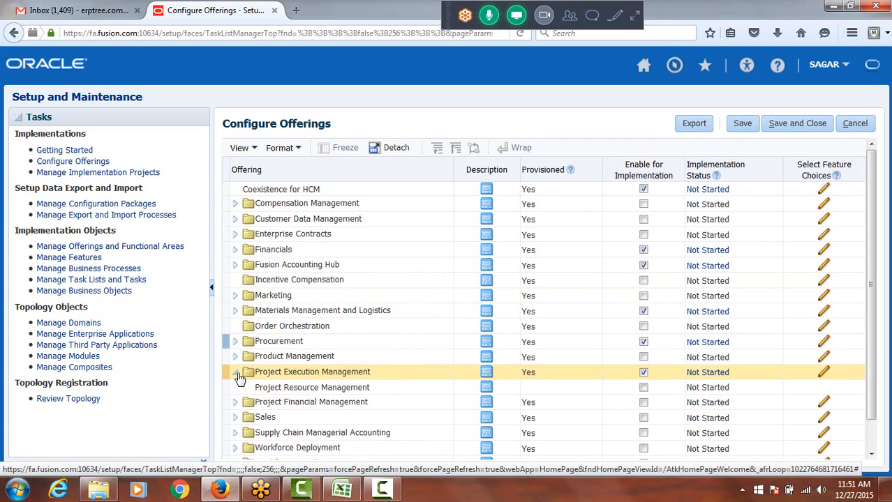
{"action": "left_click", "coordinate": [236, 372]}
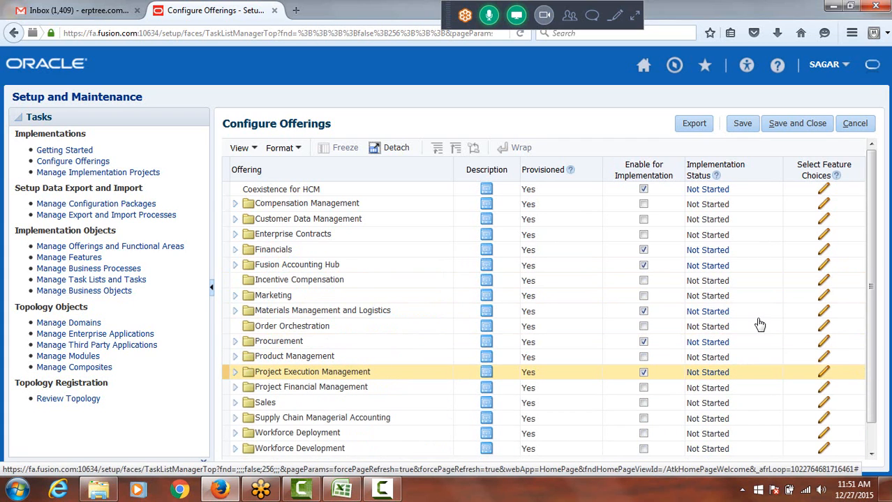
{"action": "left_click_drag", "start_coordinate": [873, 233], "coordinate": [875, 213]}
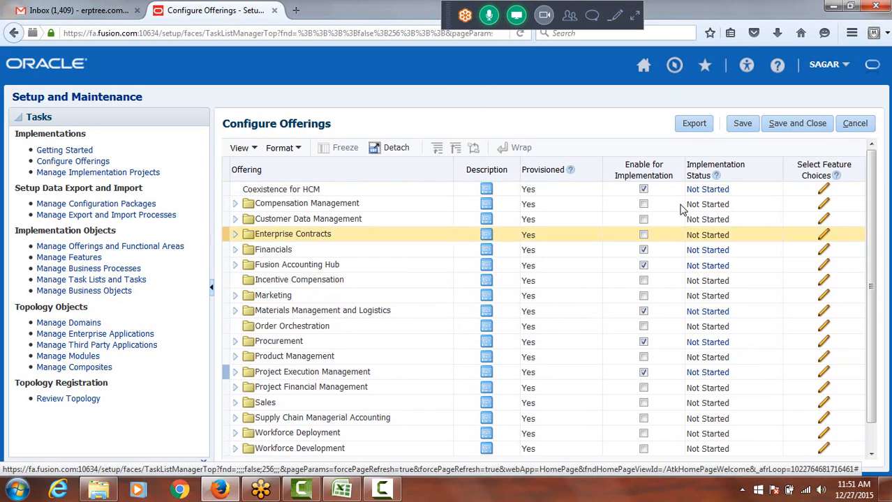
Try to disable the Financials offering for implementation while its dependent functional areas are still selected
{"action": "left_click", "coordinate": [644, 251]}
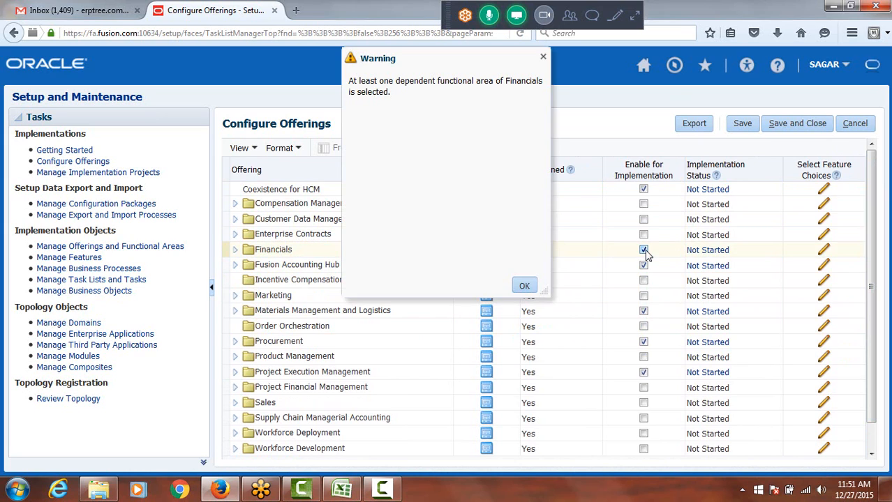
{"action": "left_click", "coordinate": [524, 284]}
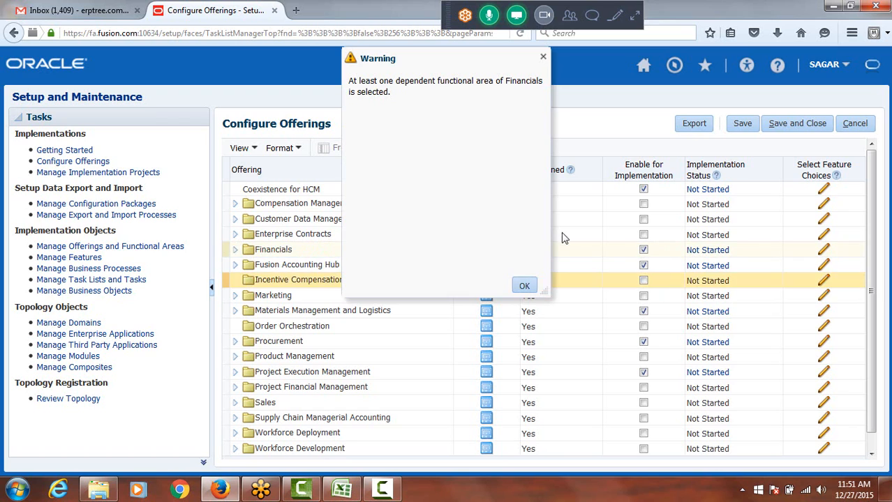
{"action": "left_click", "coordinate": [523, 285]}
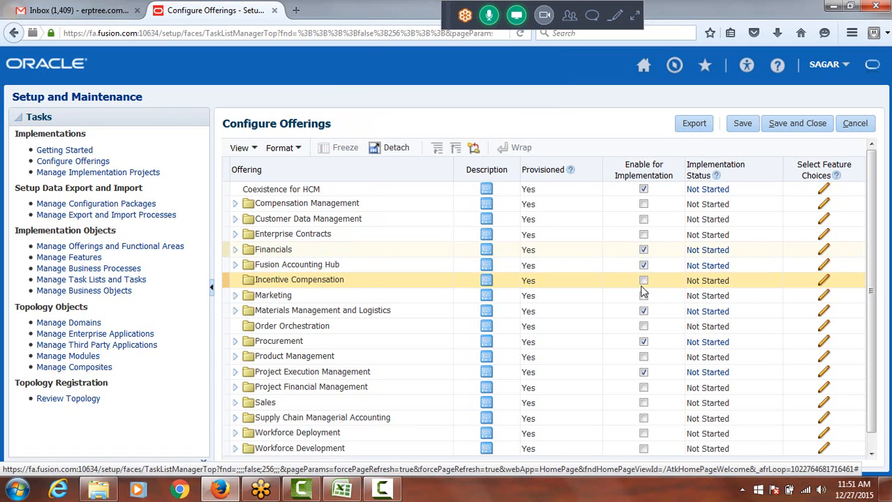
{"action": "left_click", "coordinate": [643, 264]}
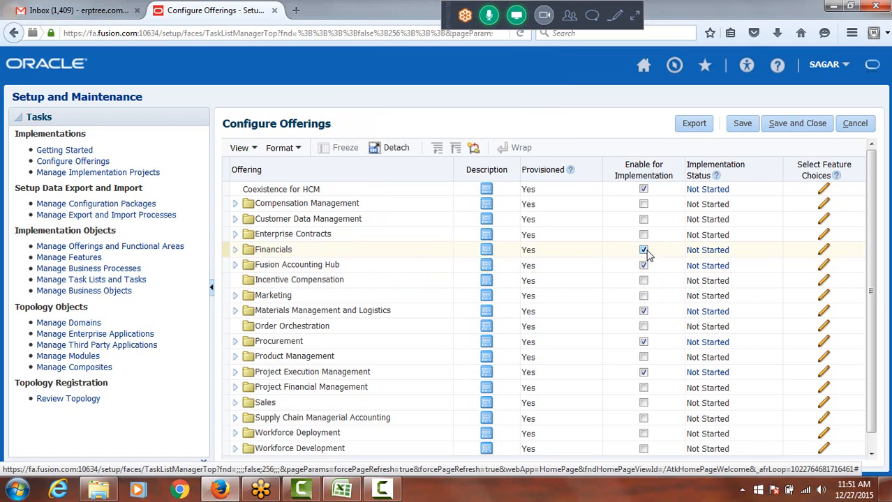
{"action": "left_click", "coordinate": [650, 266]}
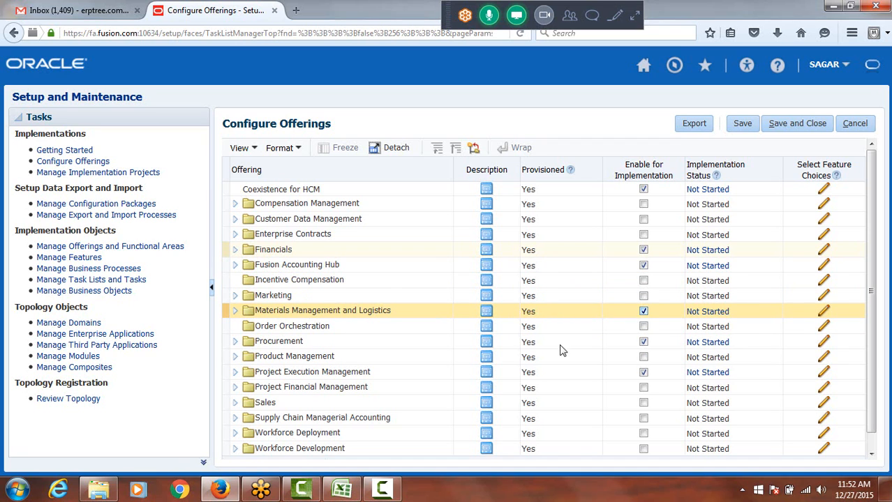
{"action": "left_click_drag", "start_coordinate": [870, 272], "coordinate": [884, 254]}
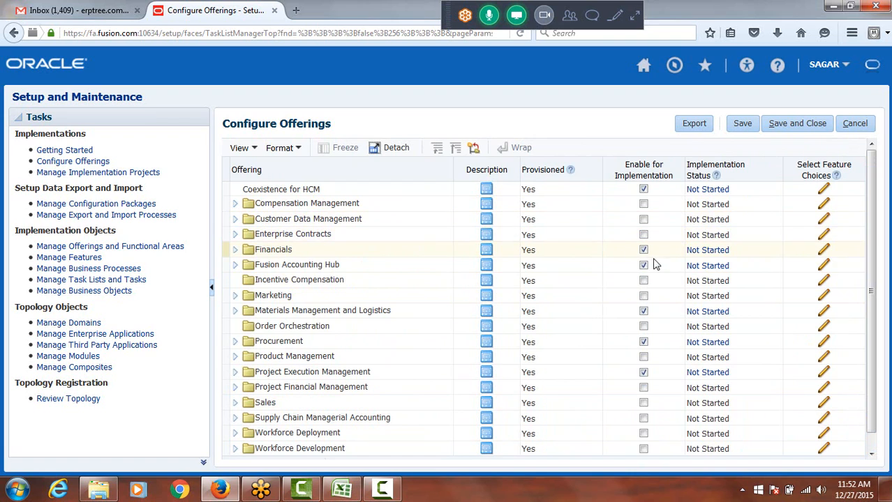
{"action": "left_click", "coordinate": [643, 342]}
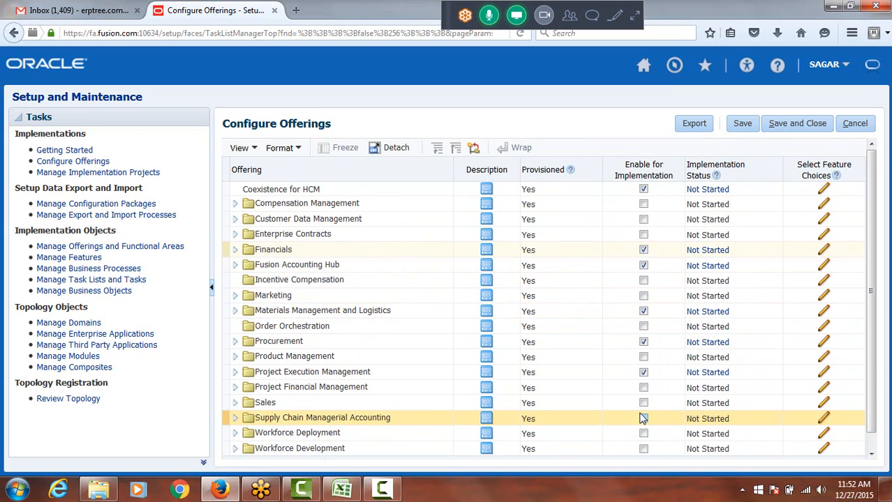
Enable the Sales offering and its Sales Prediction Engine, Outlook Integration, Quotas, References, Competitors and Sales Forecasting areas for implementation
{"action": "left_click", "coordinate": [643, 404]}
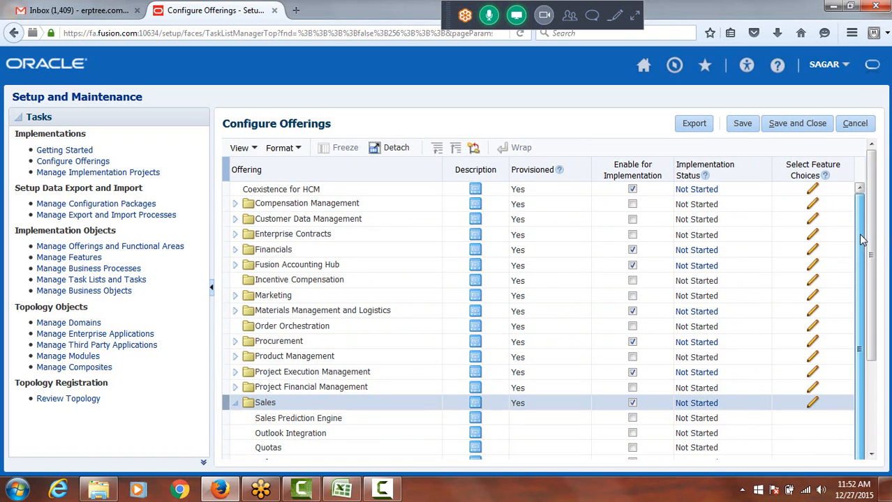
{"action": "scroll", "coordinate": [865, 279], "scroll_direction": "down", "scroll_amount": 1}
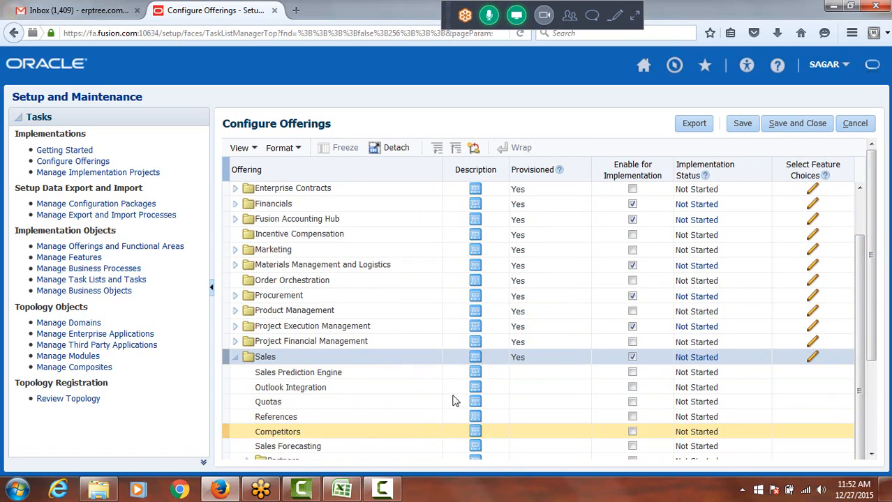
{"action": "left_click", "coordinate": [632, 372]}
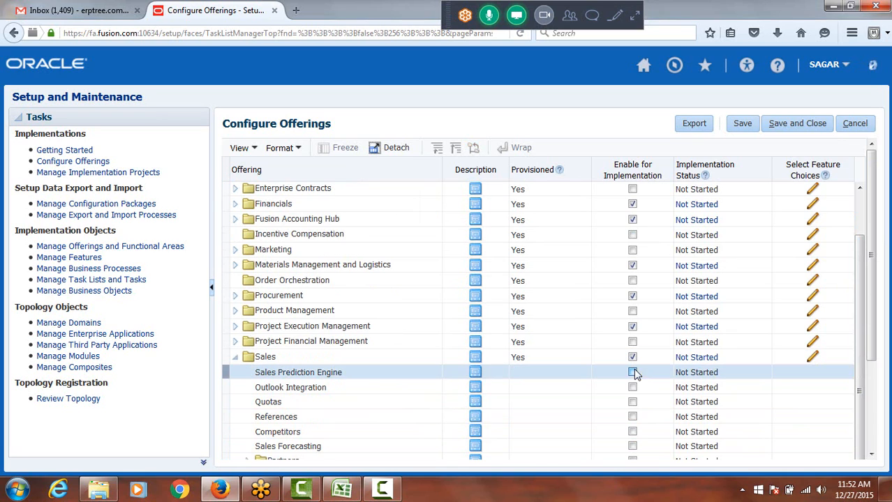
{"action": "left_click", "coordinate": [632, 387]}
{"action": "left_click", "coordinate": [632, 403]}
{"action": "left_click", "coordinate": [632, 417]}
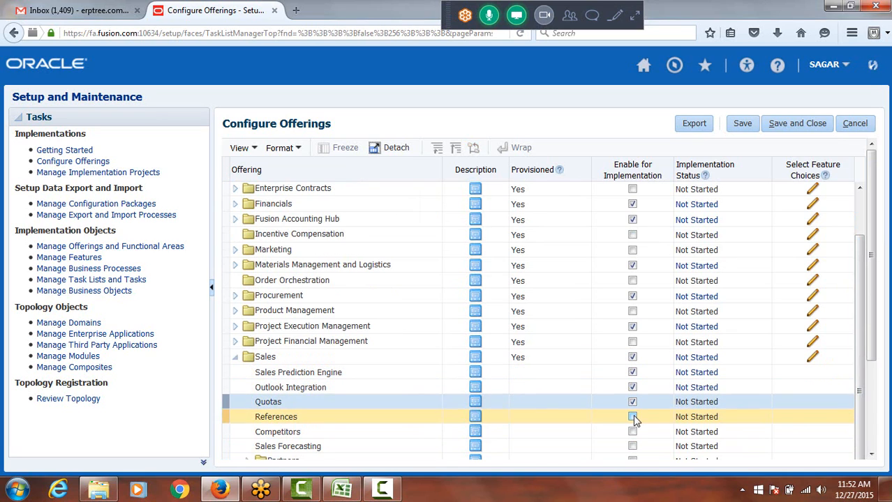
{"action": "left_click", "coordinate": [632, 432]}
{"action": "left_click", "coordinate": [632, 447]}
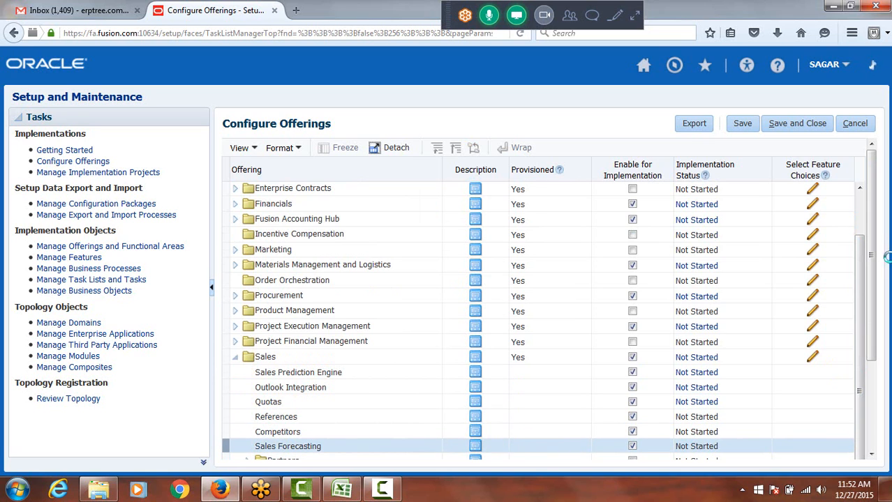
Under Sales, enable Basic Catalogs, Sales Business Intelligence Analytics, and Partners with Partner Business Intelligence Analytics for implementation
{"action": "scroll", "coordinate": [871, 246], "scroll_direction": "down", "scroll_amount": 3}
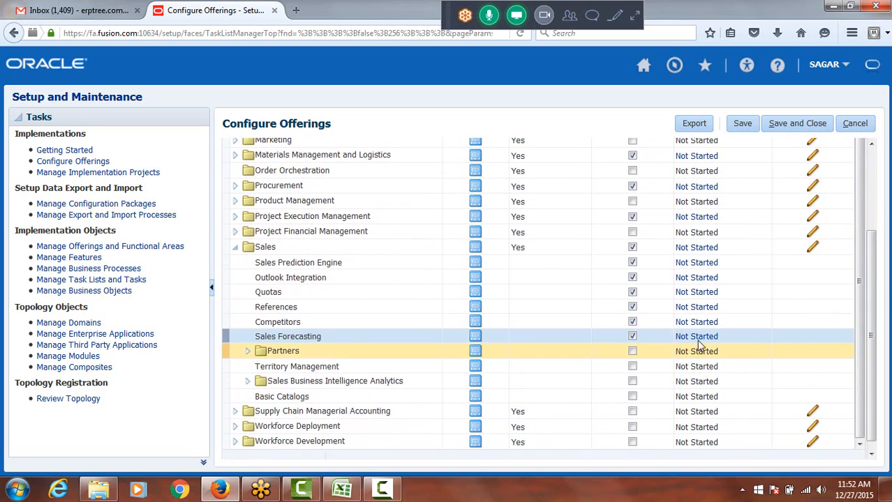
{"action": "left_click", "coordinate": [632, 396]}
{"action": "left_click", "coordinate": [633, 383]}
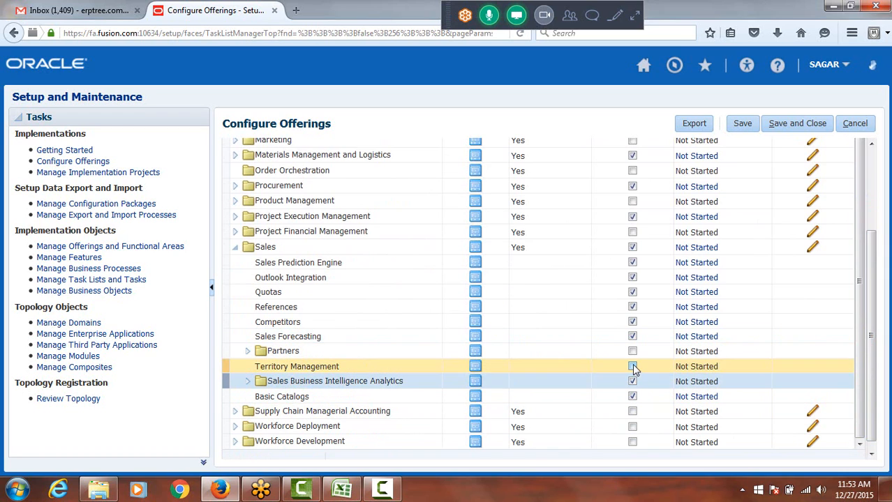
{"action": "left_click", "coordinate": [633, 351]}
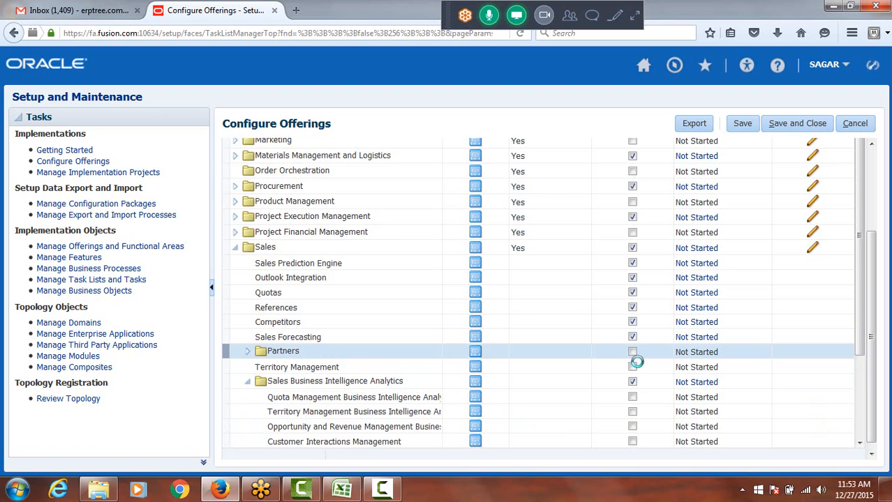
{"action": "left_click", "coordinate": [633, 353]}
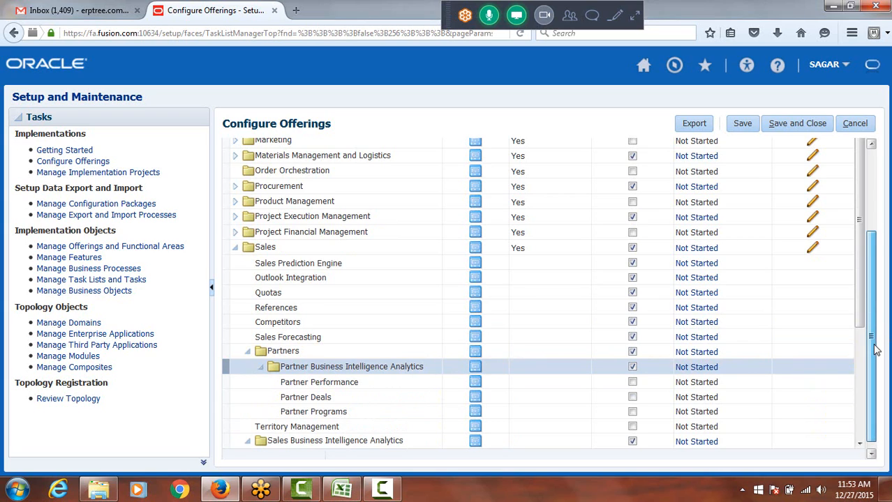
Enable Partner Performance, Partner Deals, Partner Programs and Territory Management for implementation
{"action": "left_click_drag", "start_coordinate": [875, 346], "coordinate": [875, 360]}
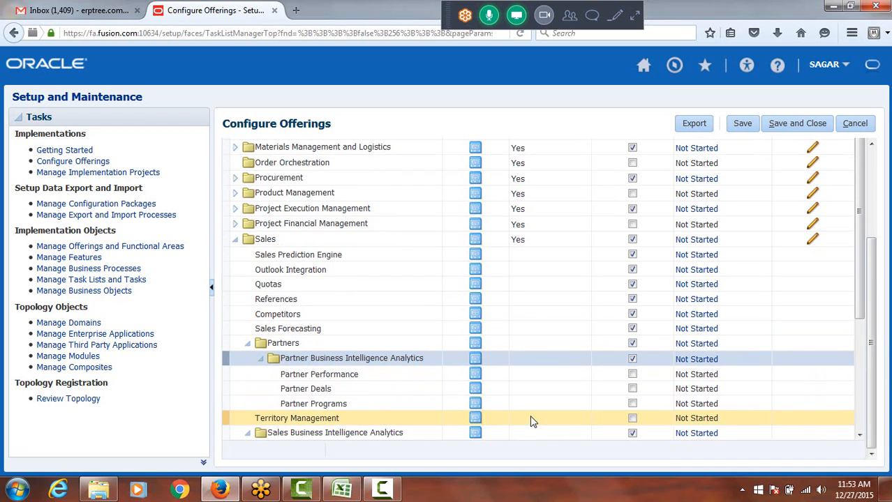
{"action": "left_click", "coordinate": [632, 374]}
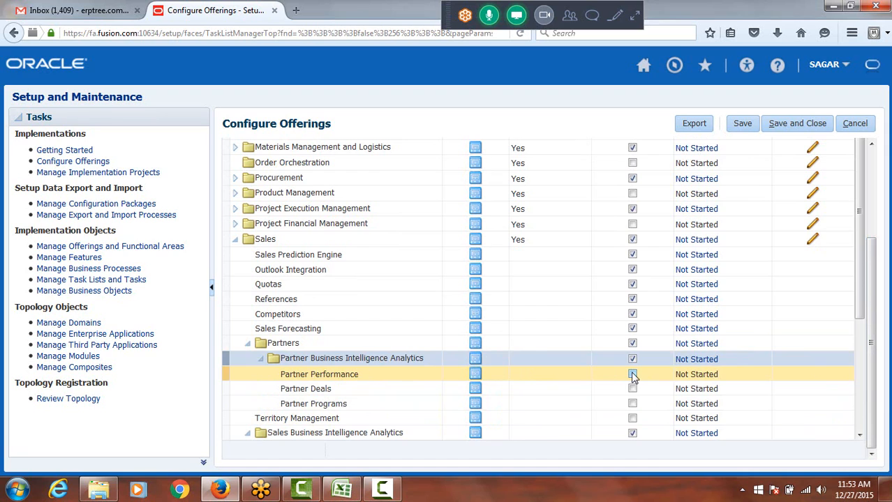
{"action": "left_click", "coordinate": [633, 389]}
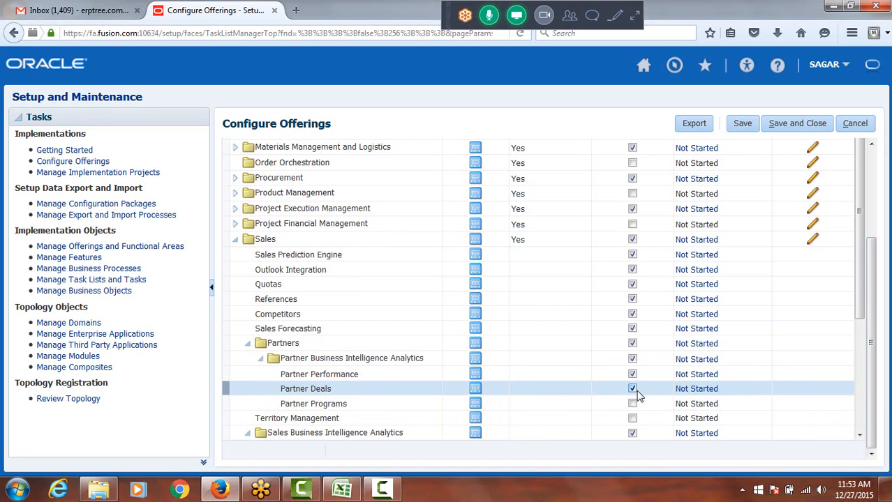
{"action": "left_click", "coordinate": [632, 403]}
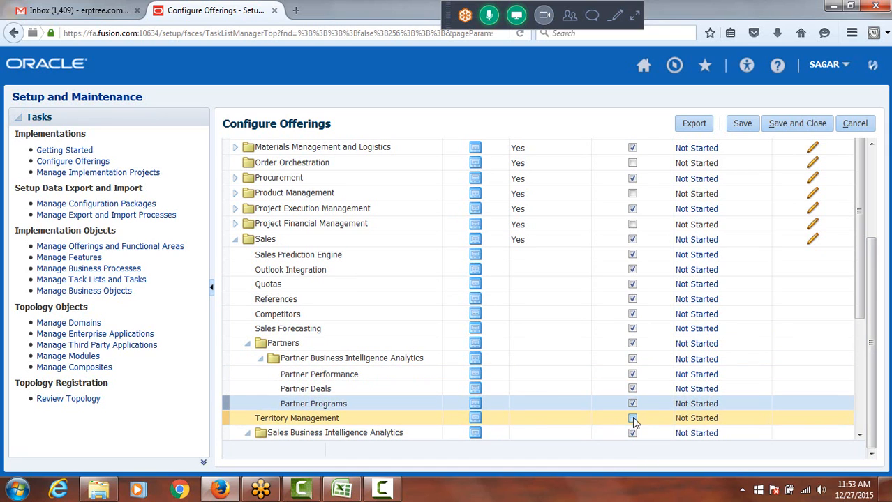
{"action": "left_click", "coordinate": [633, 419]}
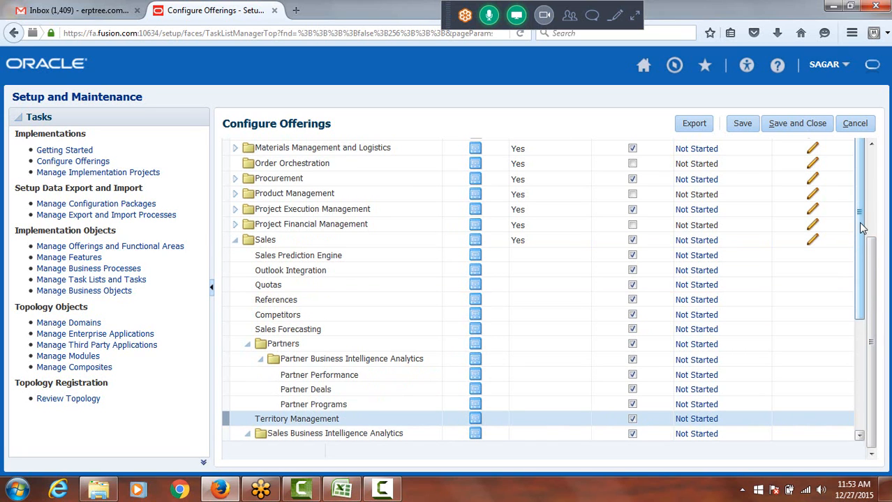
Expand Financials to review its enabled functional areas, and save and close the offering configuration
{"action": "mouse_move", "coordinate": [860, 223]}
{"action": "left_mouse_down"}
{"action": "mouse_move", "coordinate": [869, 298]}
{"action": "mouse_move", "coordinate": [868, 216]}
{"action": "left_mouse_up"}
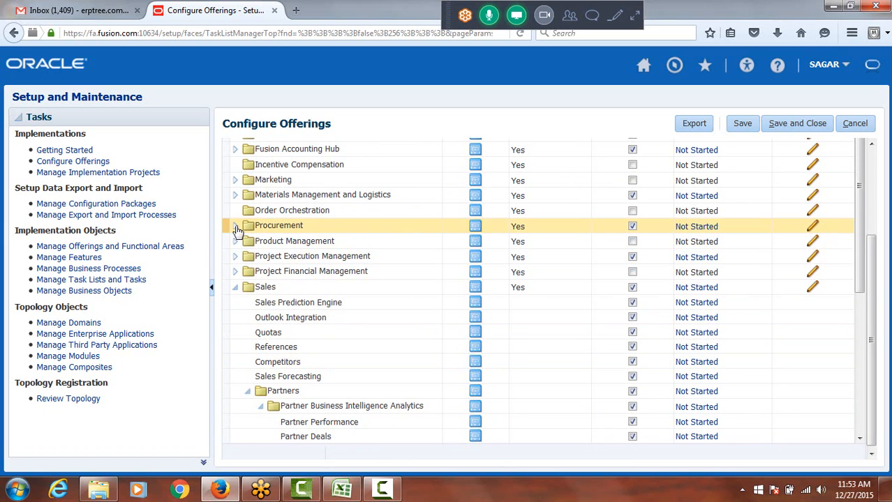
{"action": "scroll", "coordinate": [418, 279], "scroll_direction": "up", "scroll_amount": 4}
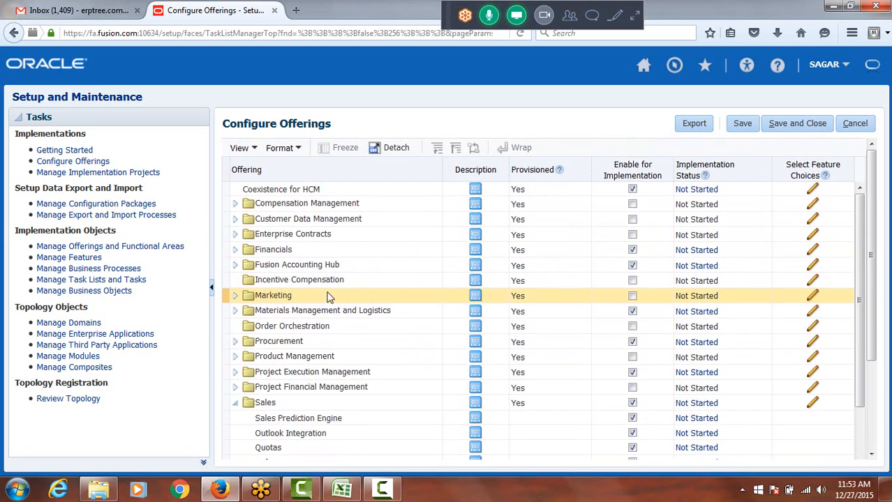
{"action": "left_click", "coordinate": [235, 251]}
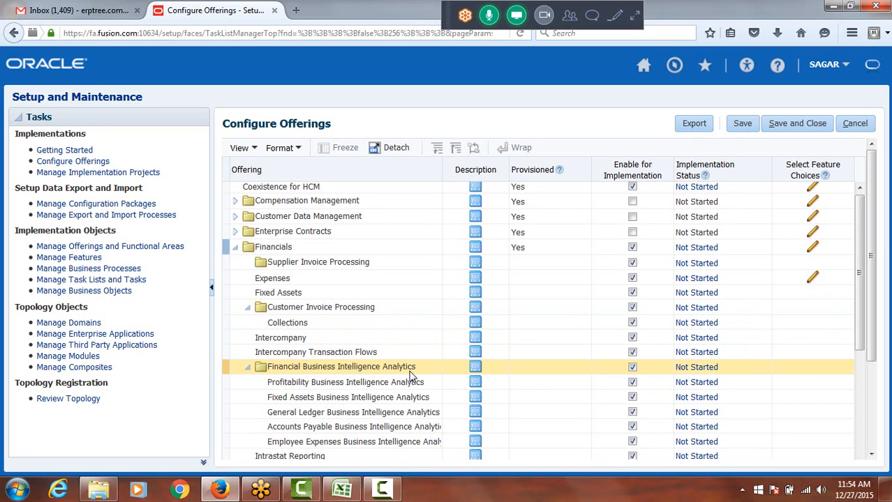
{"action": "scroll", "coordinate": [401, 366], "scroll_direction": "down", "scroll_amount": 1}
{"action": "scroll", "coordinate": [392, 363], "scroll_direction": "down", "scroll_amount": 2}
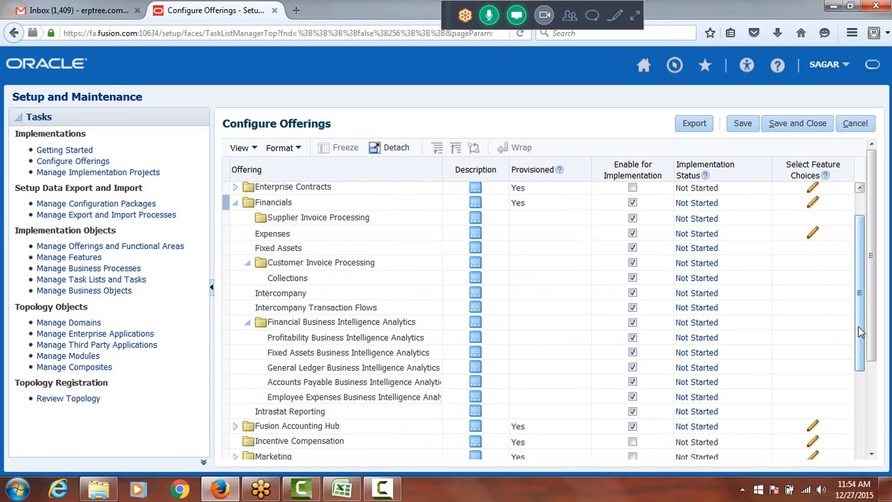
{"action": "scroll", "coordinate": [697, 362], "scroll_direction": "up", "scroll_amount": 3}
{"action": "left_click", "coordinate": [635, 205]}
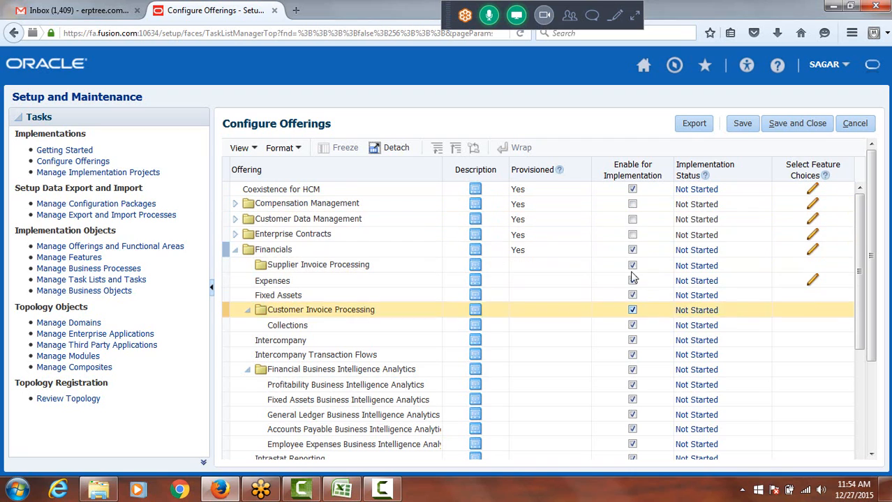
{"action": "left_click", "coordinate": [795, 126]}
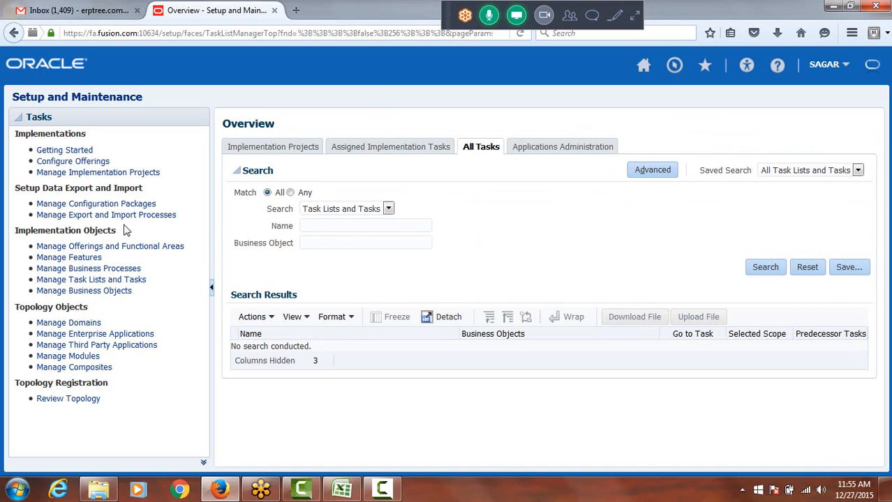
Browse the existing projects in Manage Implementation Projects and start creating a new implementation project
{"action": "left_click", "coordinate": [112, 178]}
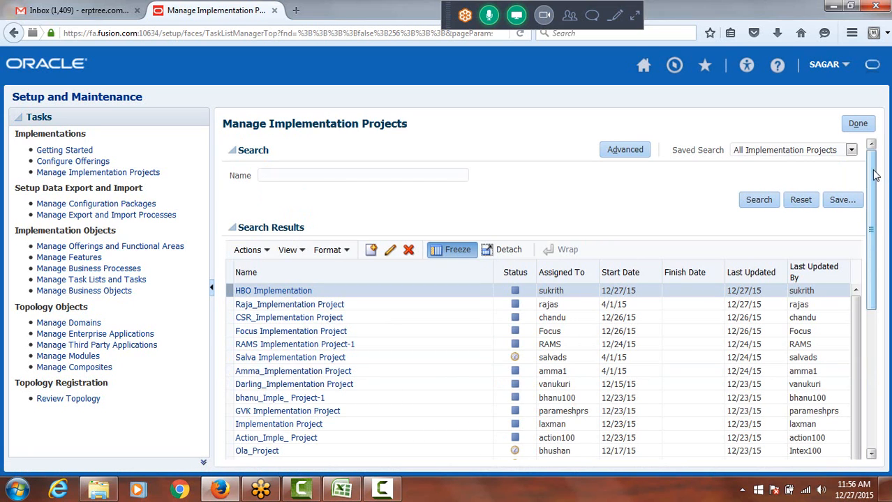
{"action": "left_click_drag", "start_coordinate": [875, 176], "coordinate": [889, 352]}
{"action": "left_click_drag", "start_coordinate": [872, 315], "coordinate": [873, 174]}
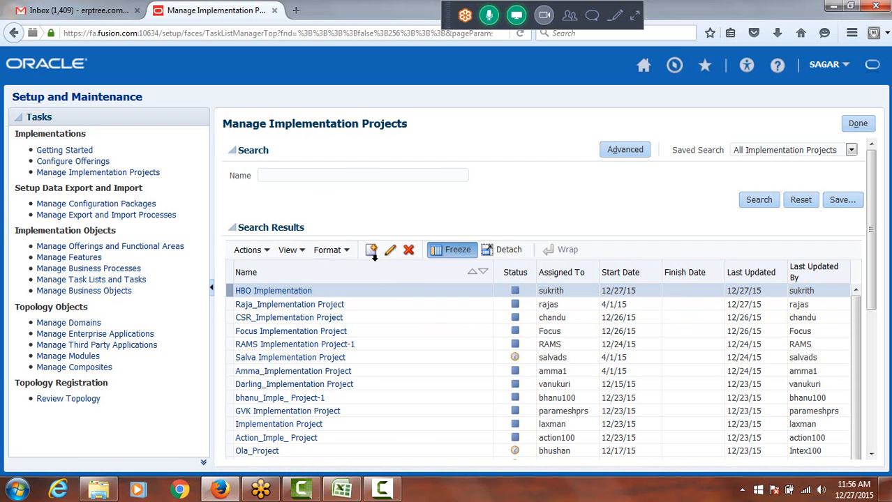
{"action": "left_click", "coordinate": [372, 251]}
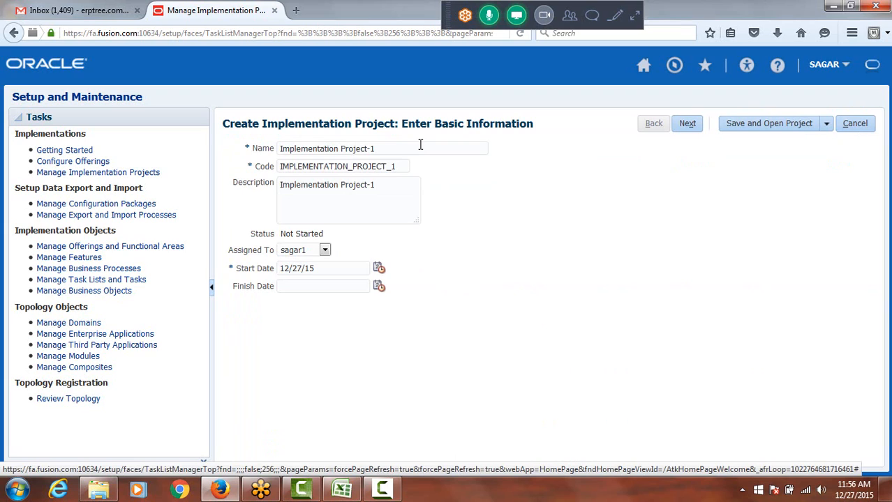
Name the new project "ERPTREE Implementation Project" and let its code and description update to match
{"action": "left_click", "coordinate": [385, 148]}
{"action": "key", "text": "BackSpace"}
{"action": "key", "text": "BackSpace"}
{"action": "left_click", "coordinate": [280, 149]}
{"action": "type", "text": "ERPT"}
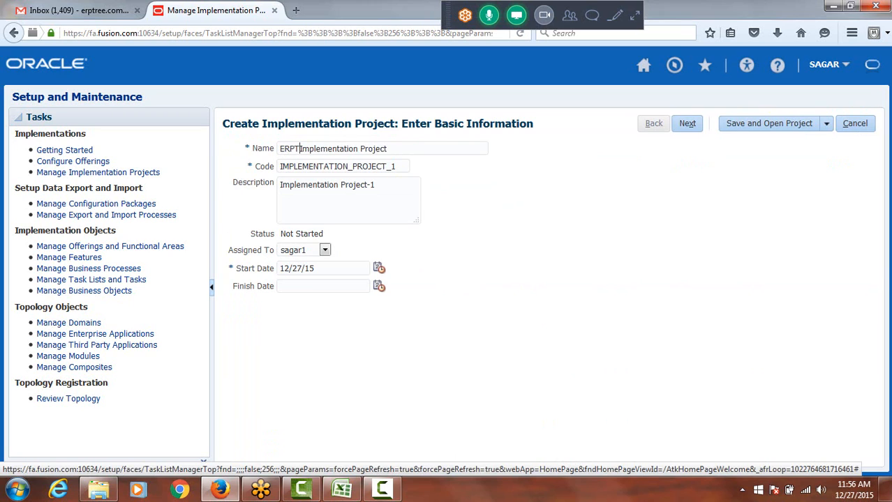
{"action": "type", "text": "REE"}
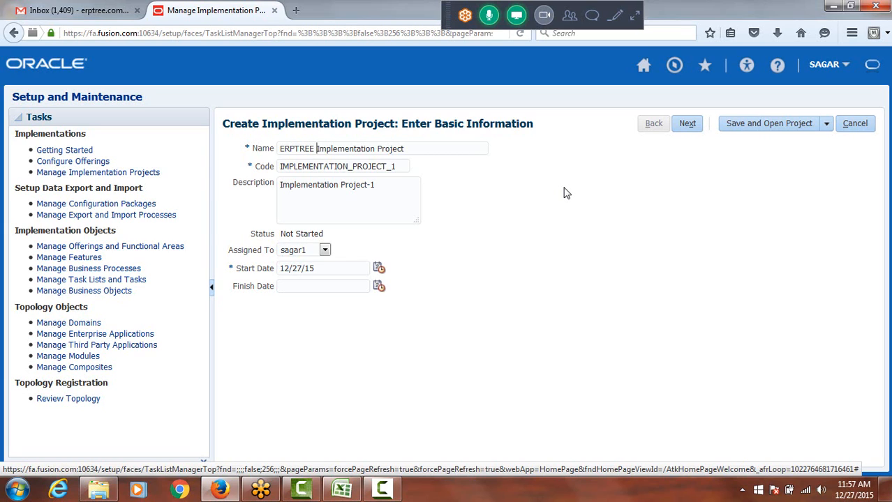
{"action": "key", "text": "Tab"}
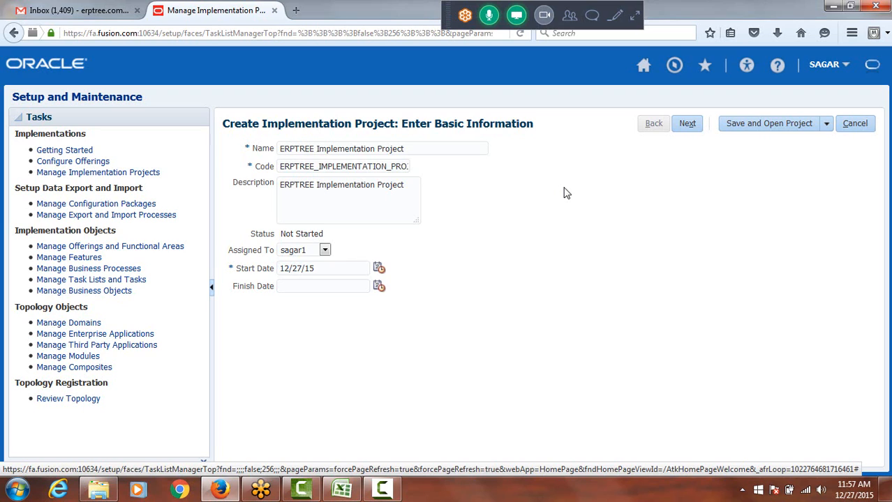
{"action": "double_click", "coordinate": [313, 186]}
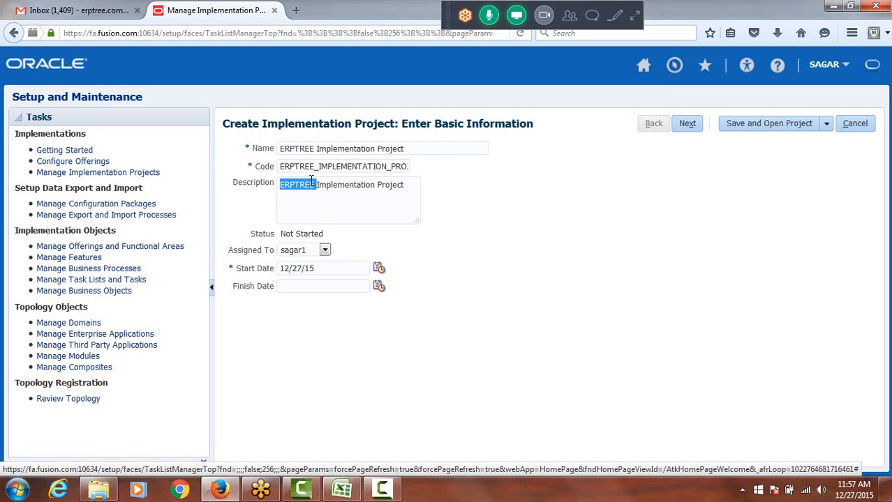
{"action": "left_click", "coordinate": [314, 184]}
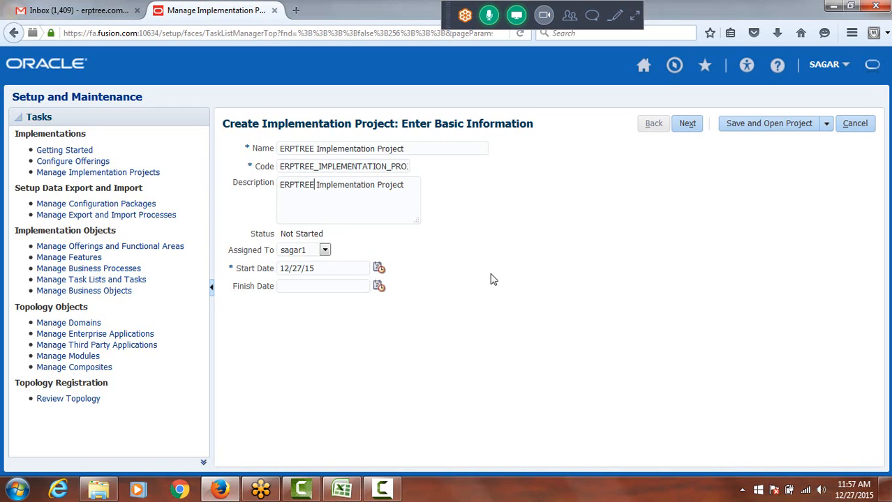
Change the project description to "ERPTREE.COM Implementation Project" and view the Assigned To choices without changing the assignee
{"action": "type", "text": ".COM"}
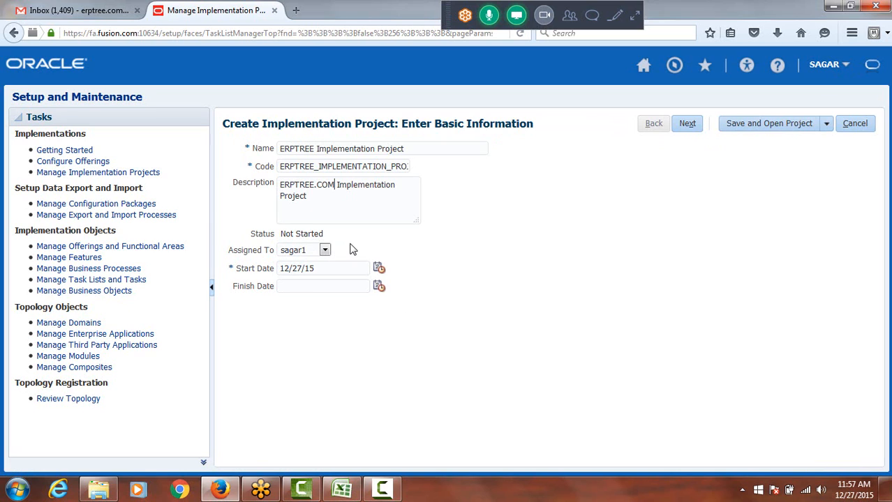
{"action": "left_click", "coordinate": [326, 251]}
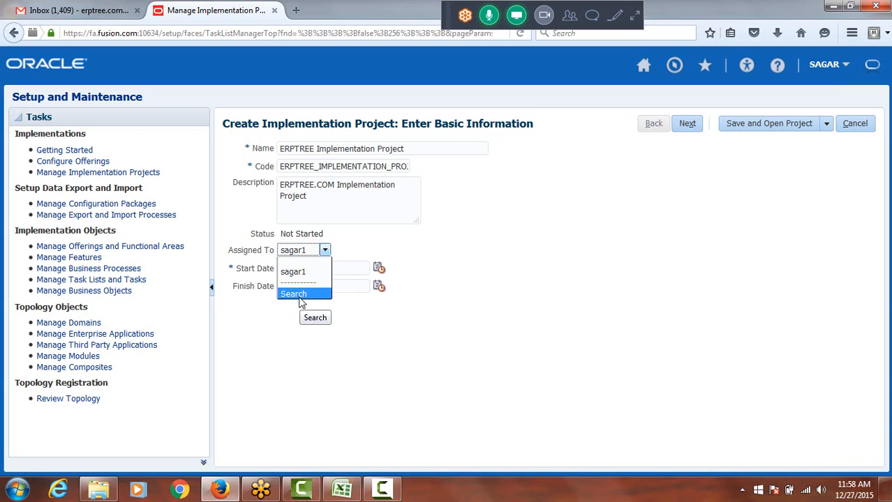
{"action": "left_click", "coordinate": [389, 247]}
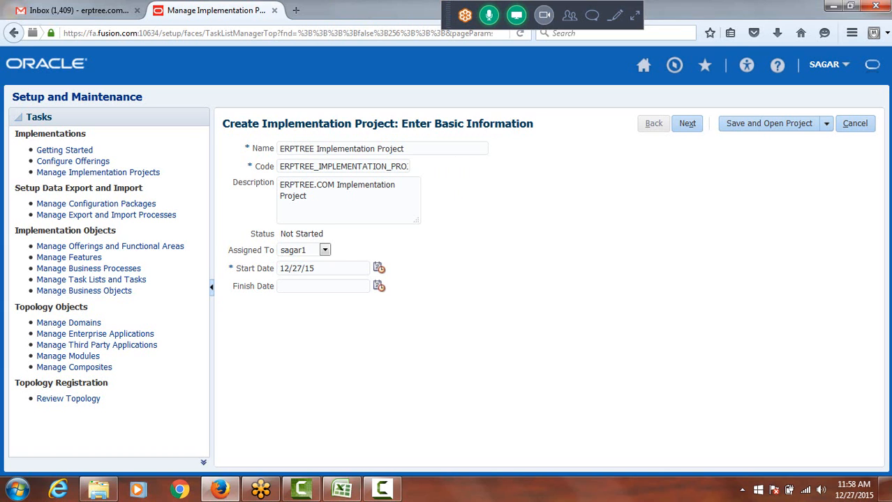
Switch to the Excel class workbook and enter "Create Project" in cell A42 of the Day3 sheet, below "Enable Offerings"
{"action": "left_click", "coordinate": [342, 490]}
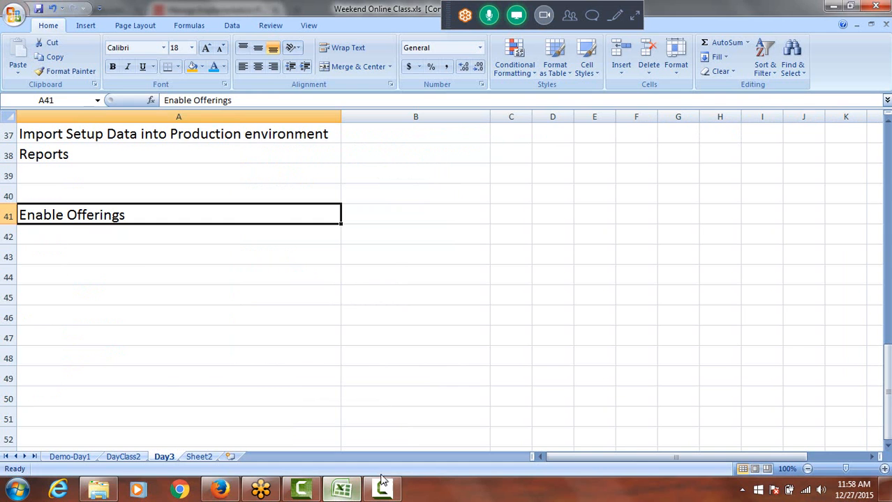
{"action": "left_click", "coordinate": [76, 236]}
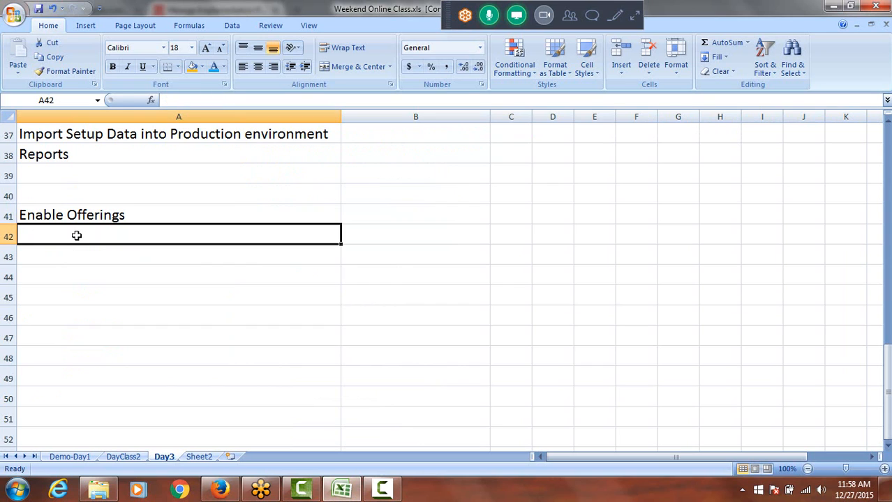
{"action": "type", "text": "Create Pro"}
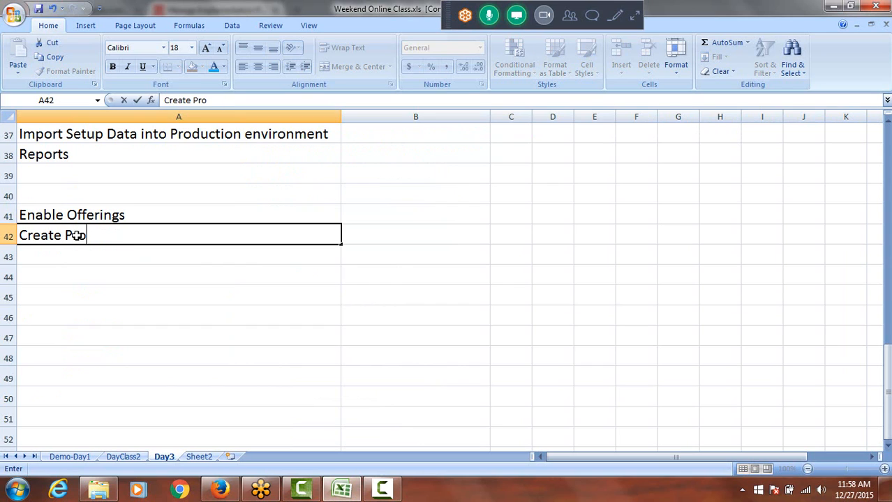
{"action": "type", "text": "ject"}
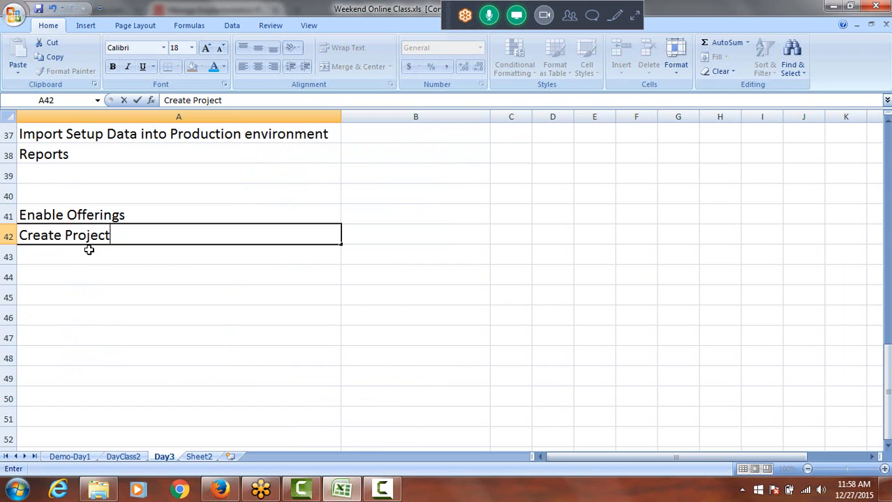
{"action": "key", "text": "Return"}
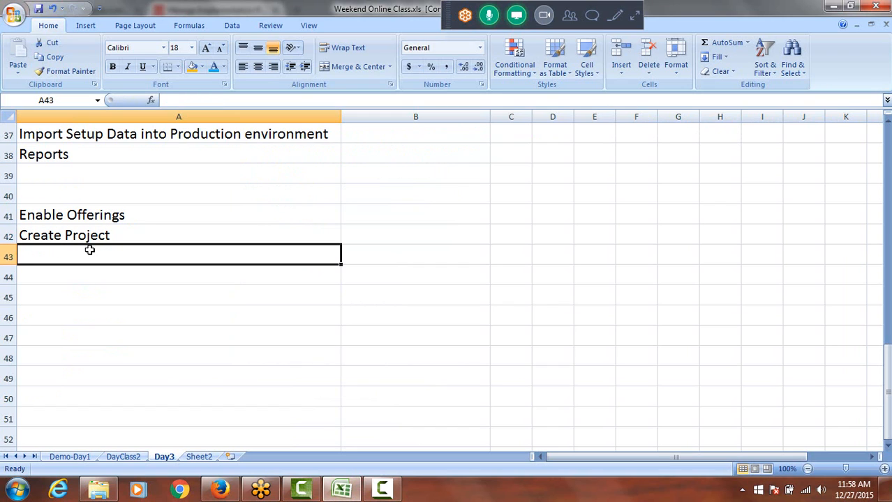
Enter "Select Offerings" in cell A43 and save the workbook
{"action": "type", "text": "Selec"}
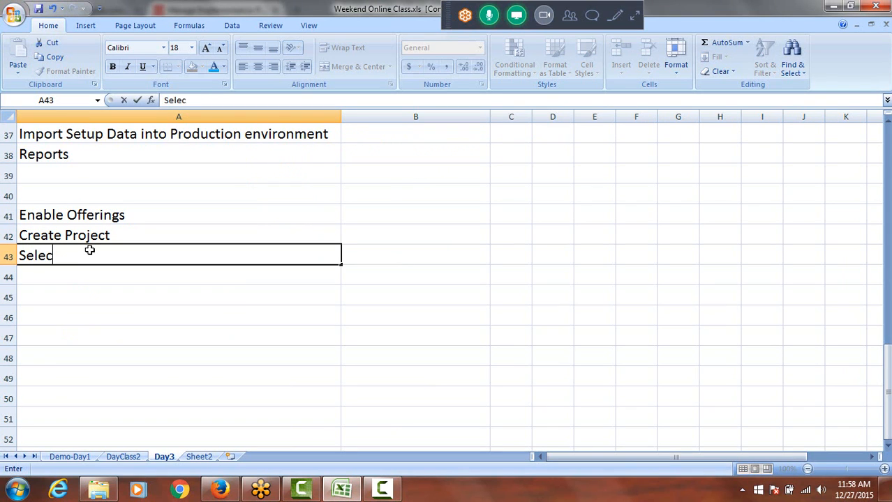
{"action": "type", "text": "t Offerings"}
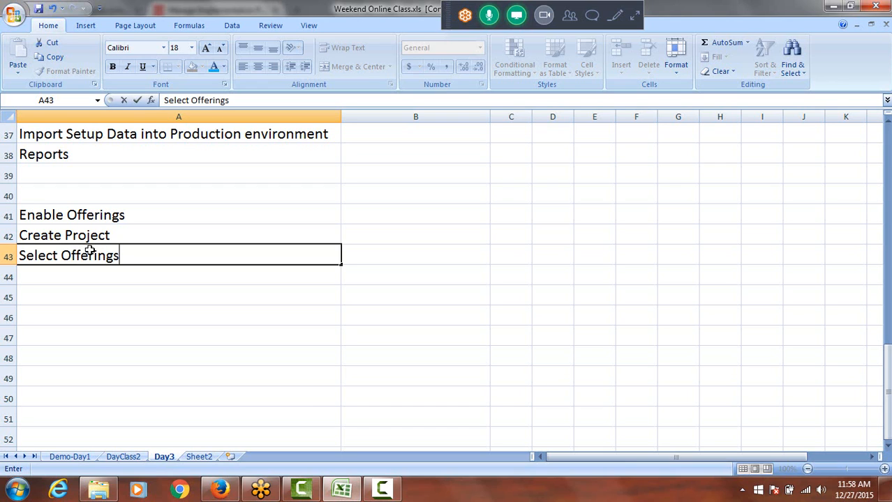
{"action": "key", "text": "ctrl+s"}
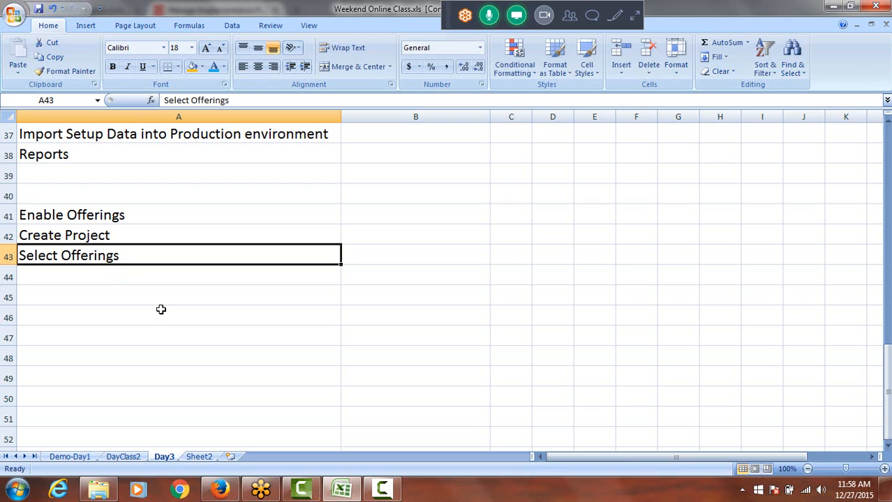
Return to the project in Firefox, advance to offering selection, and include Financials with Supplier Invoice Processing, Expenses and Fixed Assets
{"action": "key", "text": "alt+Tab"}
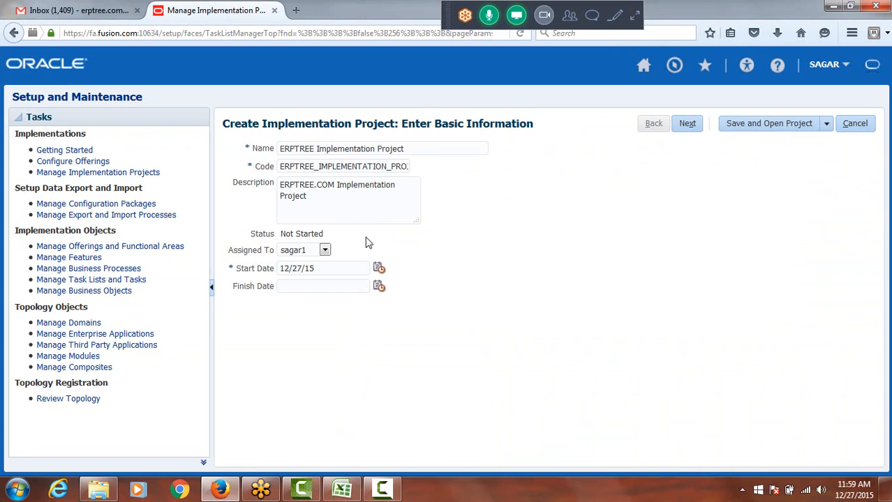
{"action": "left_click", "coordinate": [687, 125]}
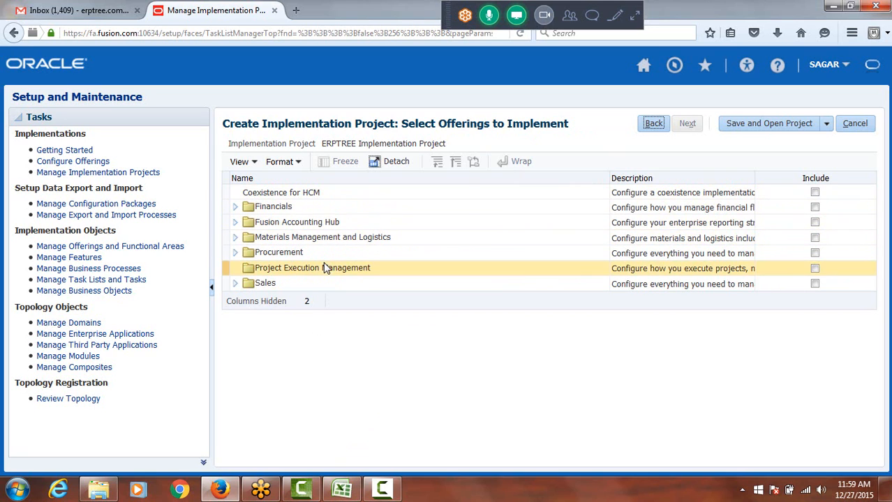
{"action": "left_click", "coordinate": [815, 208]}
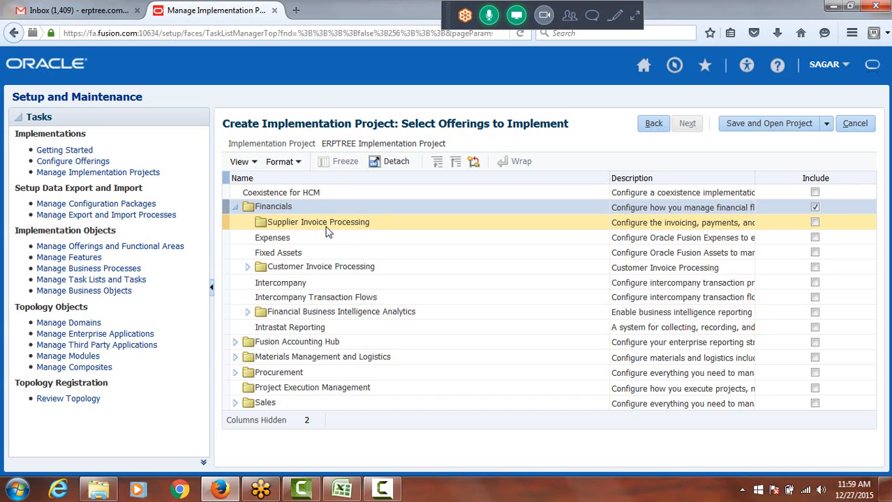
{"action": "left_click", "coordinate": [815, 223]}
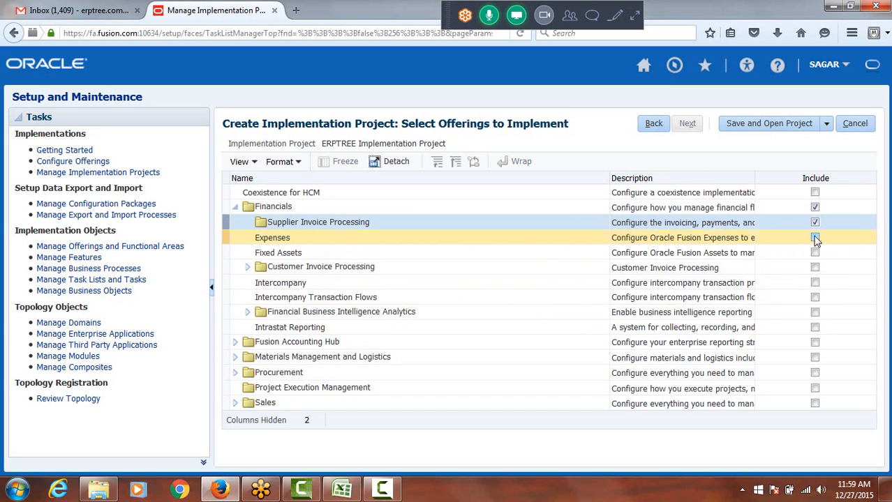
{"action": "left_click", "coordinate": [815, 238]}
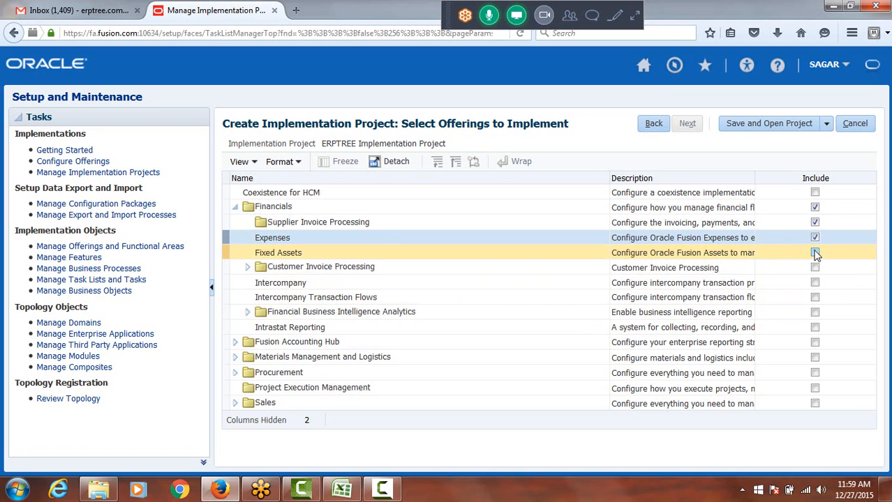
{"action": "left_click", "coordinate": [815, 254]}
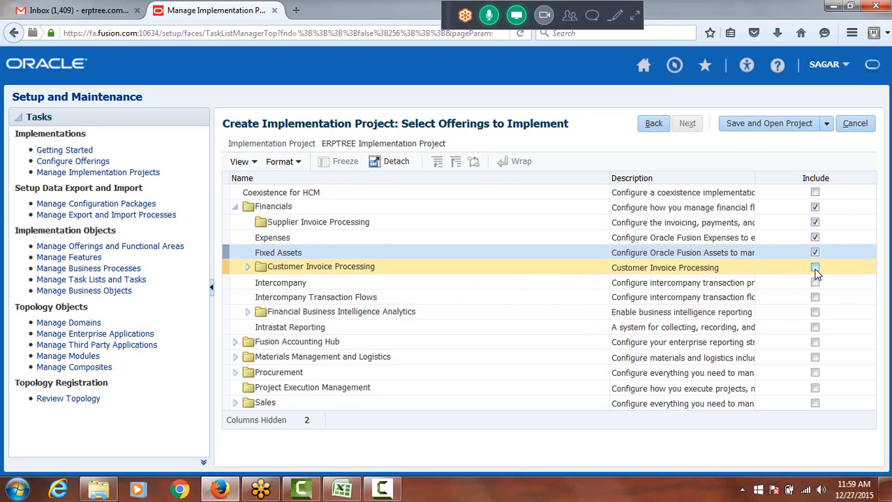
Include Customer Invoice Processing with Collections, plus Intercompany and Intercompany Transaction Flows, under Financials
{"action": "left_click", "coordinate": [815, 269]}
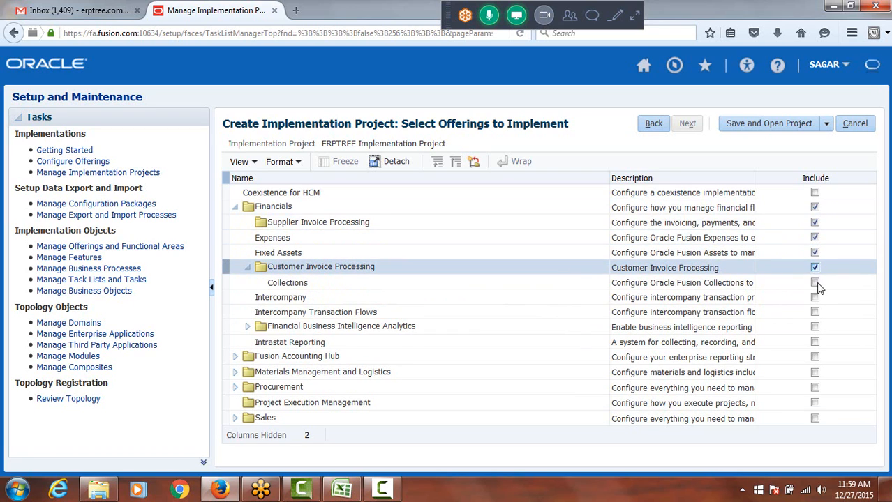
{"action": "left_click", "coordinate": [816, 283]}
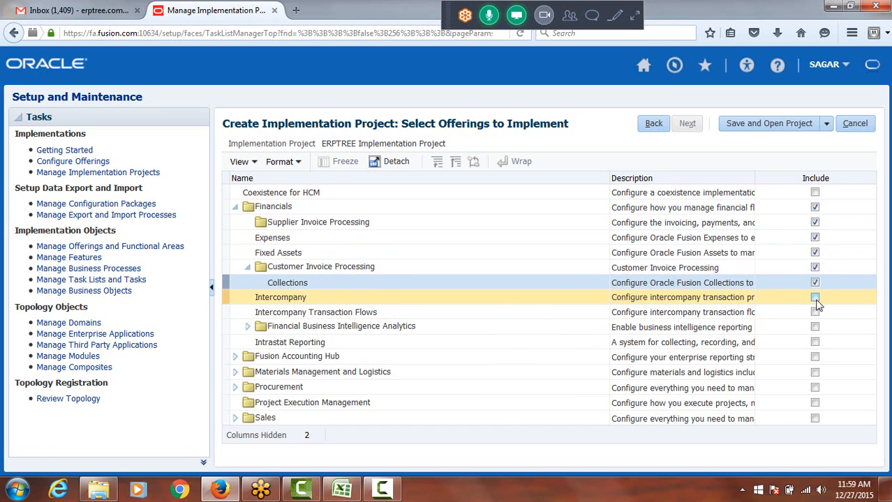
{"action": "left_click", "coordinate": [815, 298]}
{"action": "left_click", "coordinate": [815, 314]}
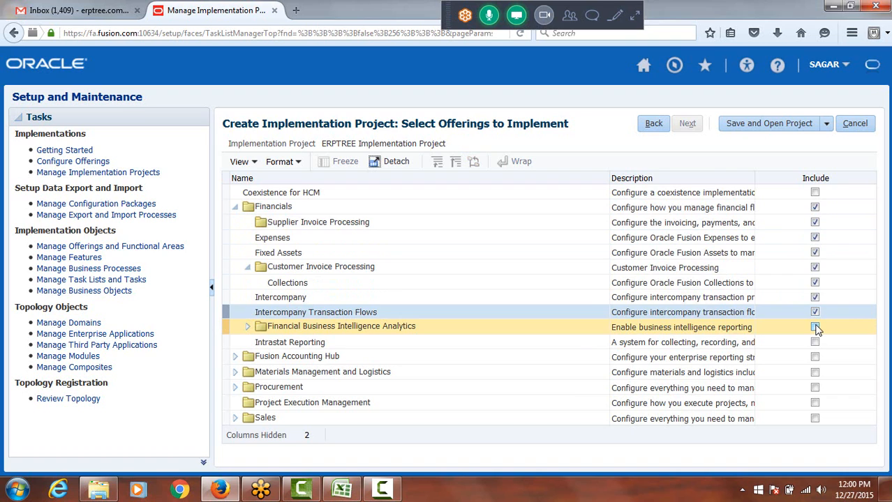
Include Financial Business Intelligence Analytics with its Profitability, Fixed Assets, General Ledger, Accounts Payable and Employee Expenses analytics, plus Intrastat Reporting
{"action": "left_click", "coordinate": [815, 327]}
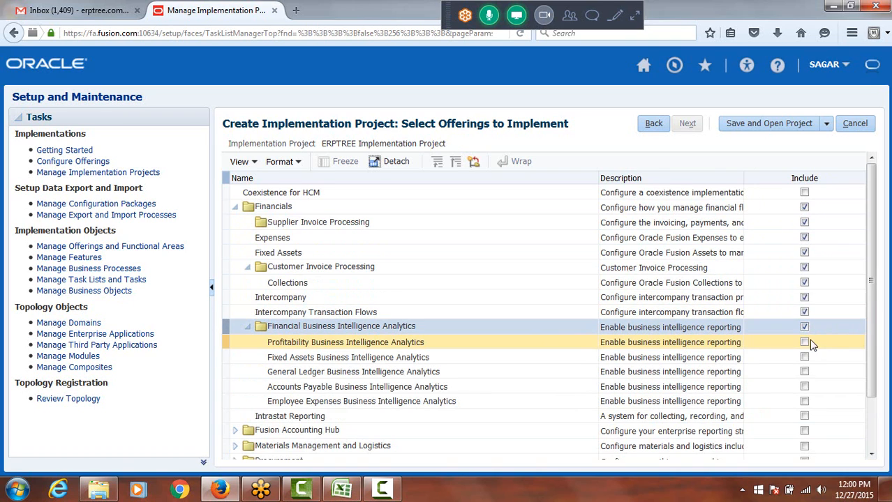
{"action": "left_click", "coordinate": [805, 342]}
{"action": "left_click", "coordinate": [804, 357]}
{"action": "left_click", "coordinate": [804, 372]}
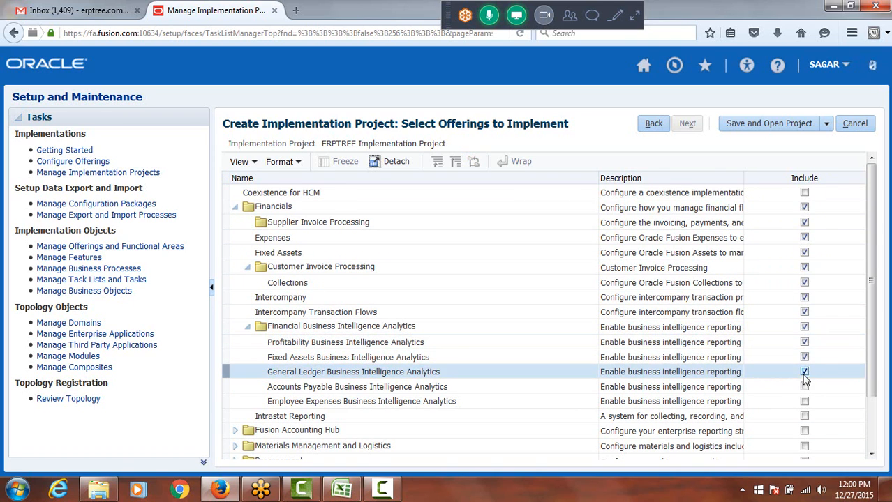
{"action": "left_click_drag", "start_coordinate": [876, 280], "coordinate": [883, 335]}
{"action": "left_click", "coordinate": [804, 329]}
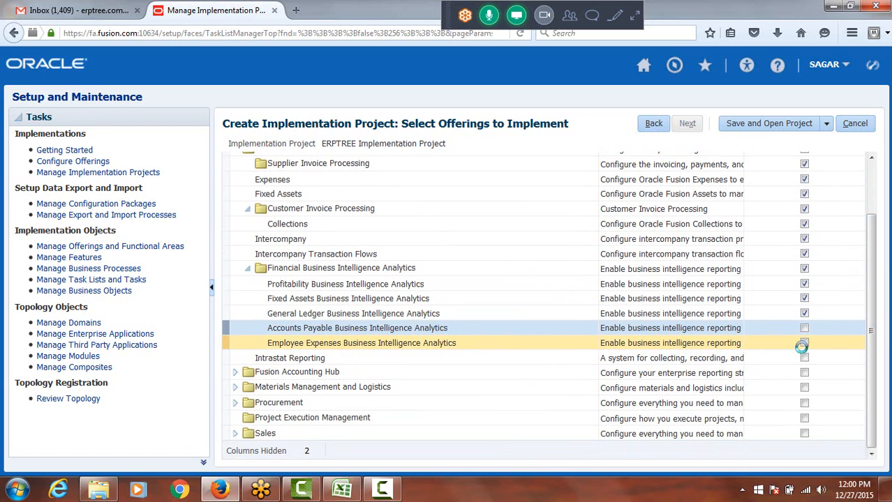
{"action": "left_click", "coordinate": [805, 328]}
{"action": "left_click", "coordinate": [805, 343]}
{"action": "left_click", "coordinate": [805, 358]}
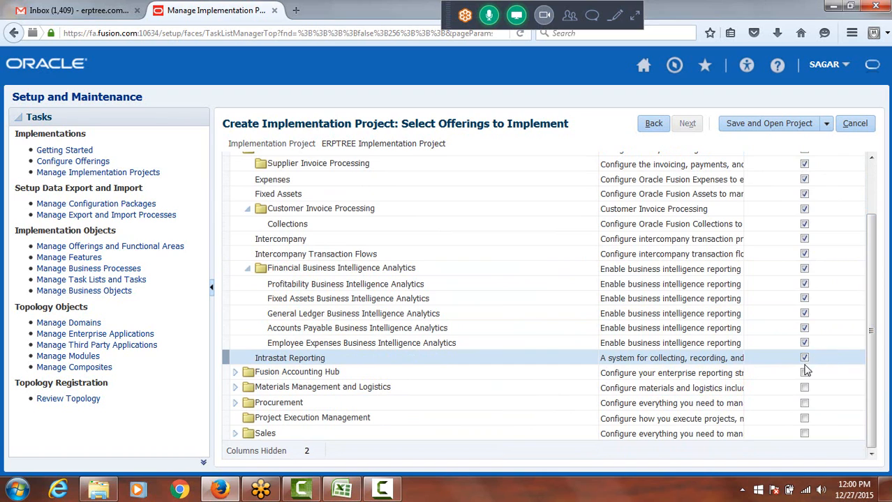
Include the Procurement offering with Self Service Procurement, Supplier Portal, Sourcing, Procurement Contracts and Supplier Invoice Processing
{"action": "left_click", "coordinate": [804, 405]}
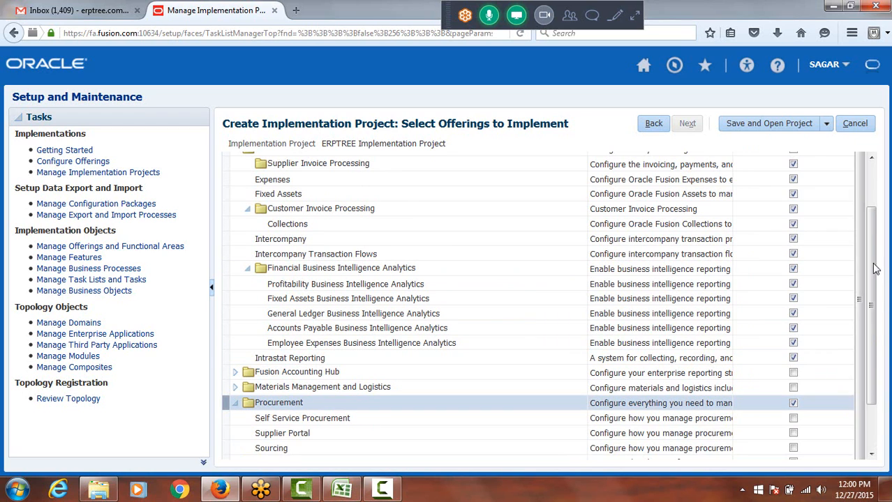
{"action": "left_click_drag", "start_coordinate": [862, 247], "coordinate": [870, 358]}
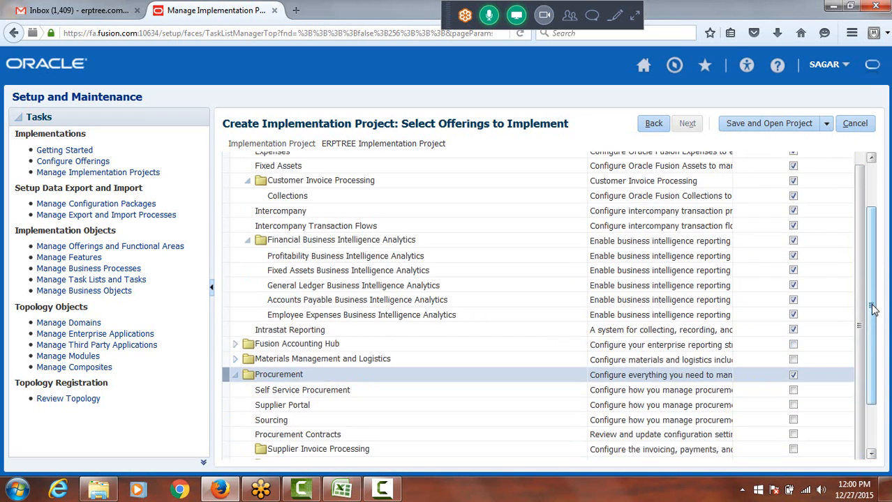
{"action": "left_click_drag", "start_coordinate": [871, 303], "coordinate": [878, 388]}
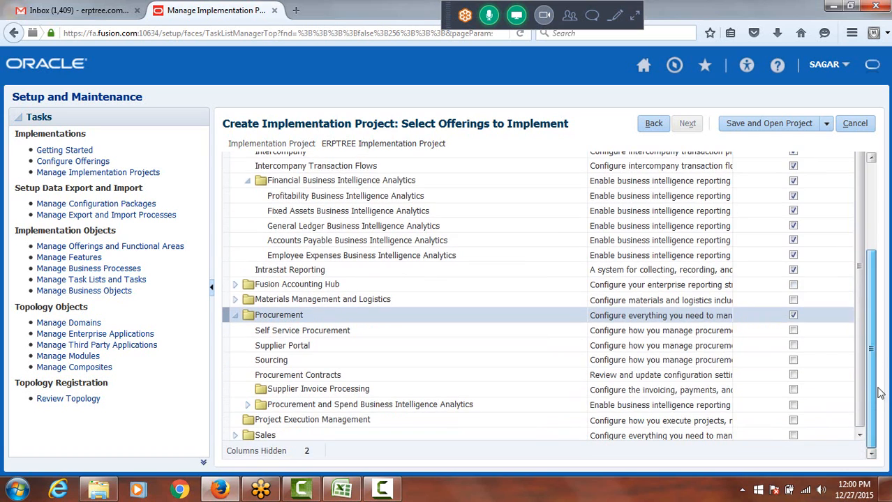
{"action": "left_click", "coordinate": [794, 331]}
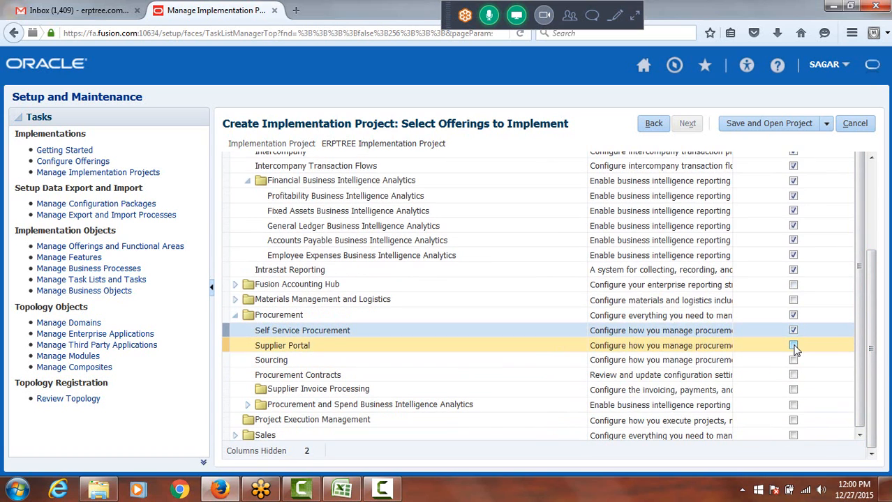
{"action": "left_click", "coordinate": [793, 345]}
{"action": "left_click", "coordinate": [793, 360]}
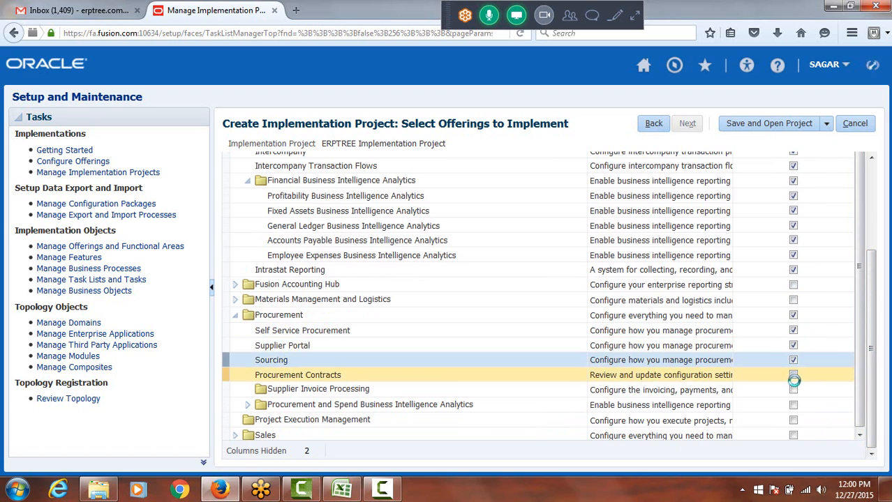
{"action": "left_click", "coordinate": [794, 376]}
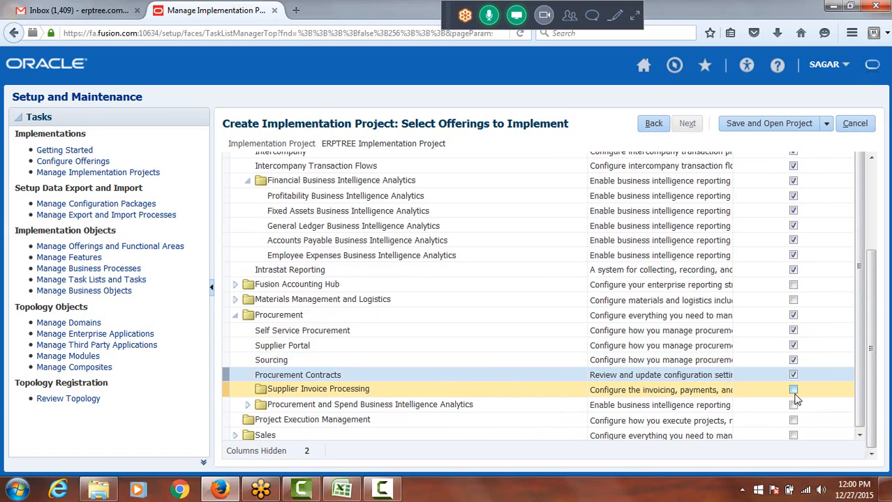
{"action": "left_click", "coordinate": [793, 391]}
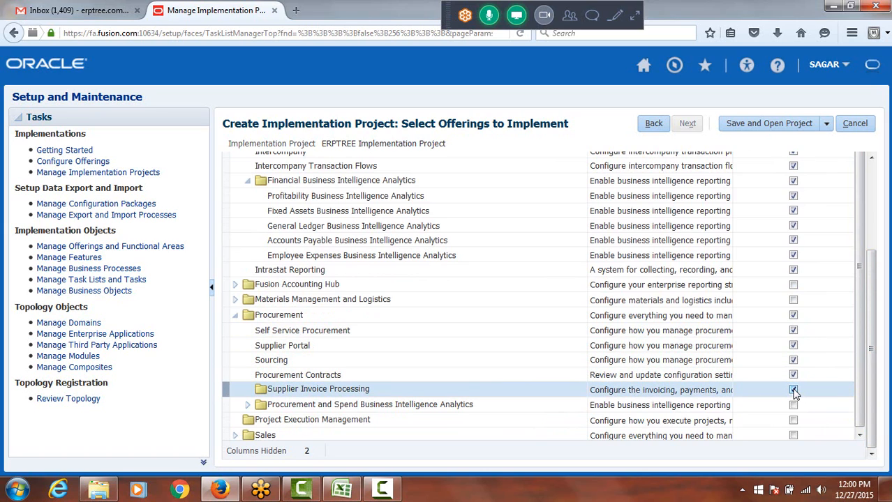
Include Procurement and Spend Business Intelligence Analytics with its Sourcing and Procurement analytics, and look over the selected offerings
{"action": "left_click", "coordinate": [794, 407]}
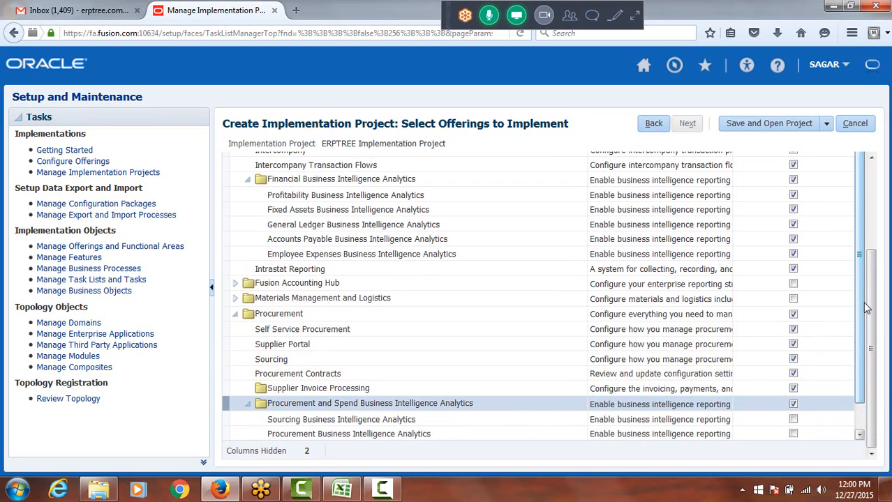
{"action": "scroll", "coordinate": [863, 310], "scroll_direction": "down", "scroll_amount": 2}
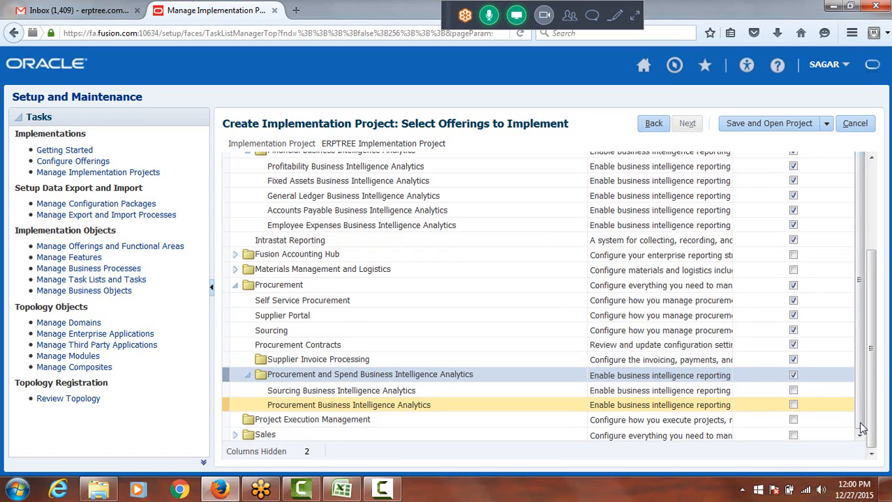
{"action": "left_click", "coordinate": [793, 390]}
{"action": "left_click", "coordinate": [794, 405]}
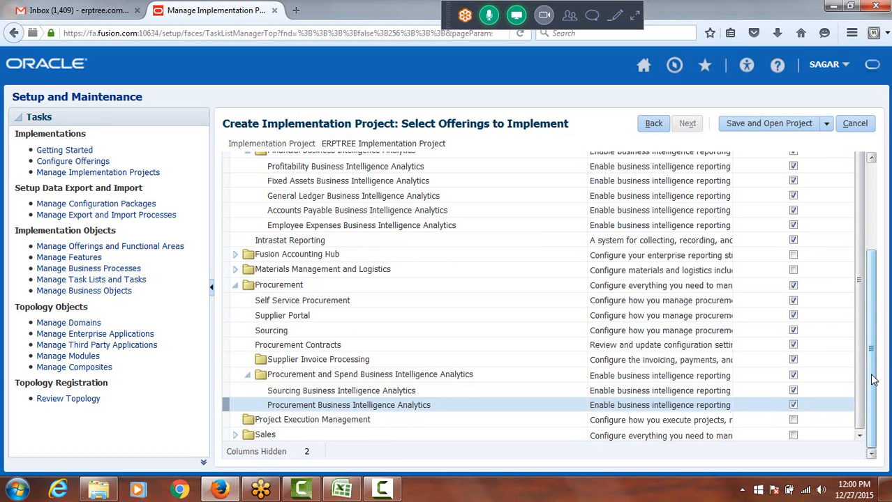
{"action": "scroll", "coordinate": [871, 376], "scroll_direction": "up", "scroll_amount": 3}
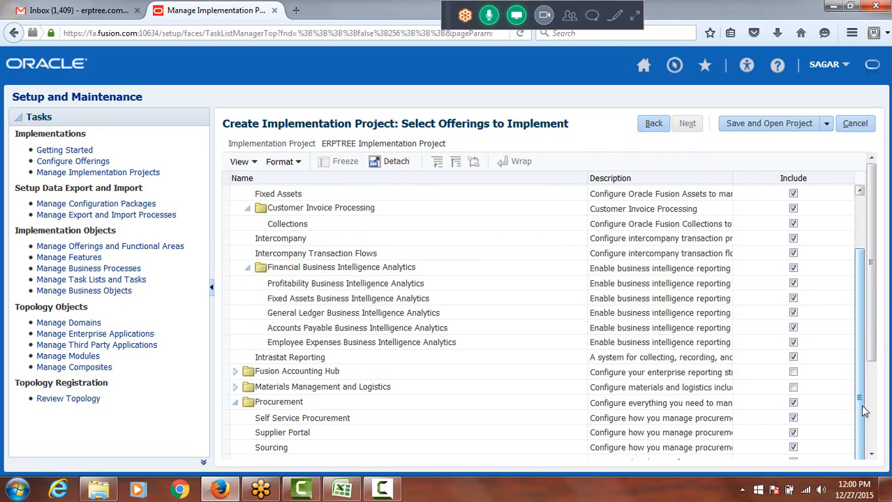
{"action": "scroll", "coordinate": [863, 412], "scroll_direction": "up", "scroll_amount": 2}
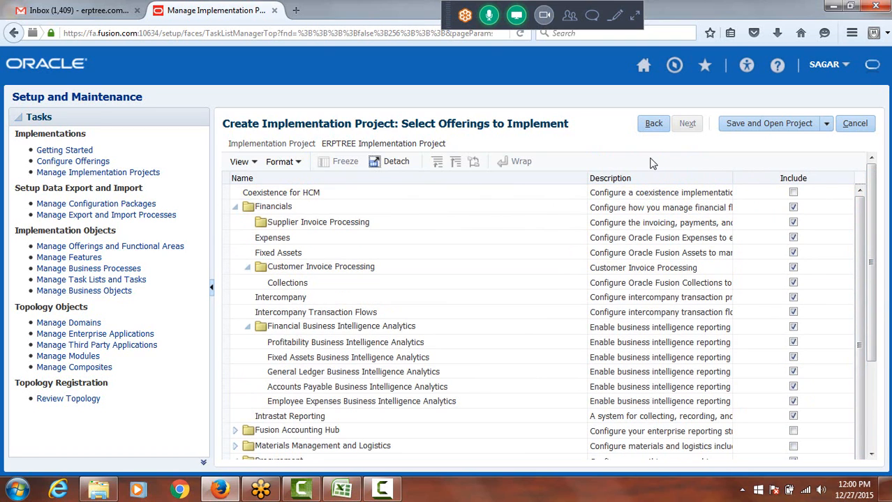
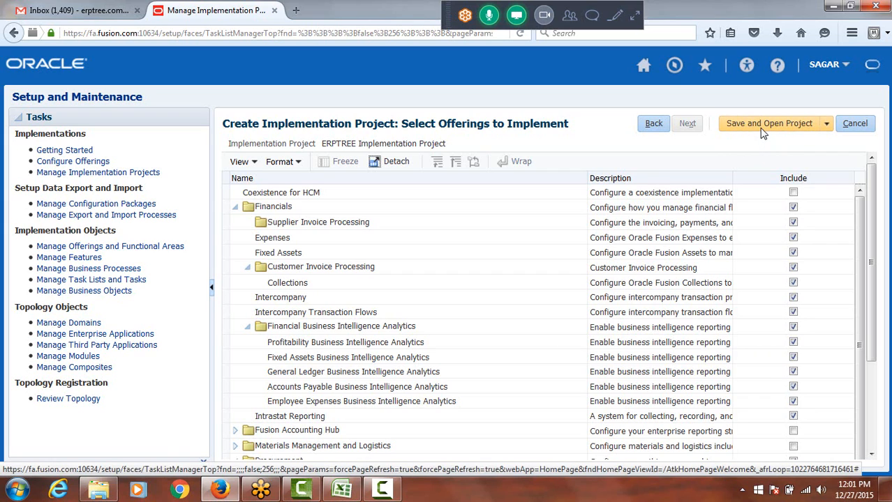
Save the new implementation project with its selected offerings and open it
{"action": "left_click", "coordinate": [764, 126]}
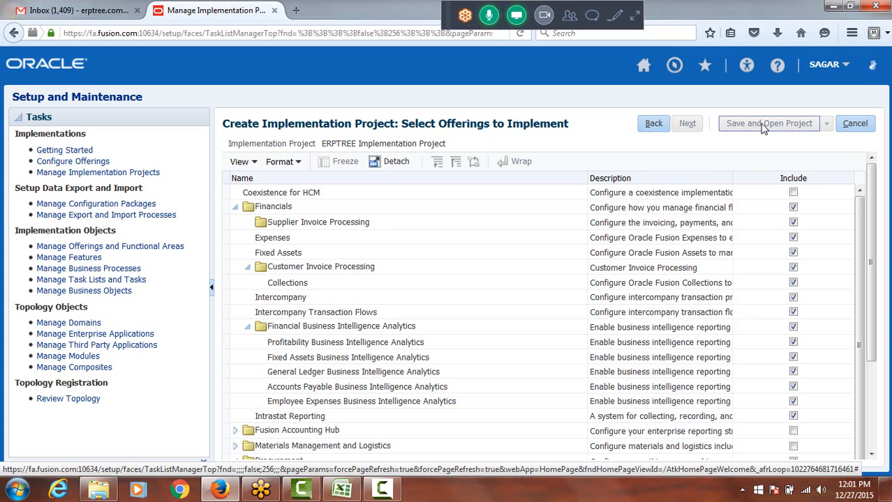
Switch to the Excel class notes and enter "Auto Generate Task List" in cell A44, below Select Offerings
{"action": "left_click", "coordinate": [341, 490]}
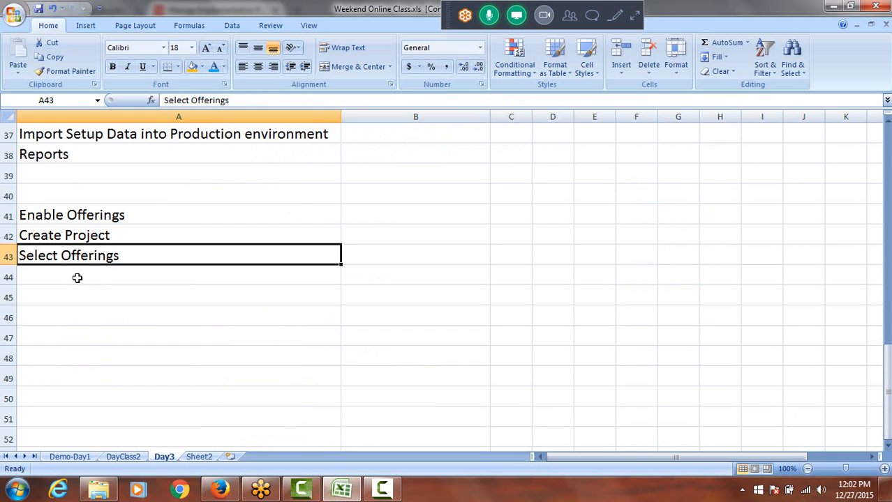
{"action": "left_click", "coordinate": [78, 277]}
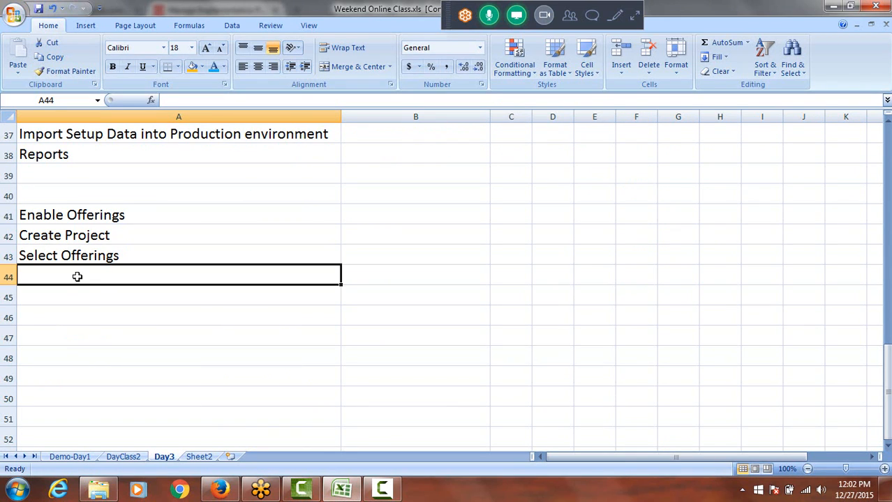
{"action": "type", "text": "a"}
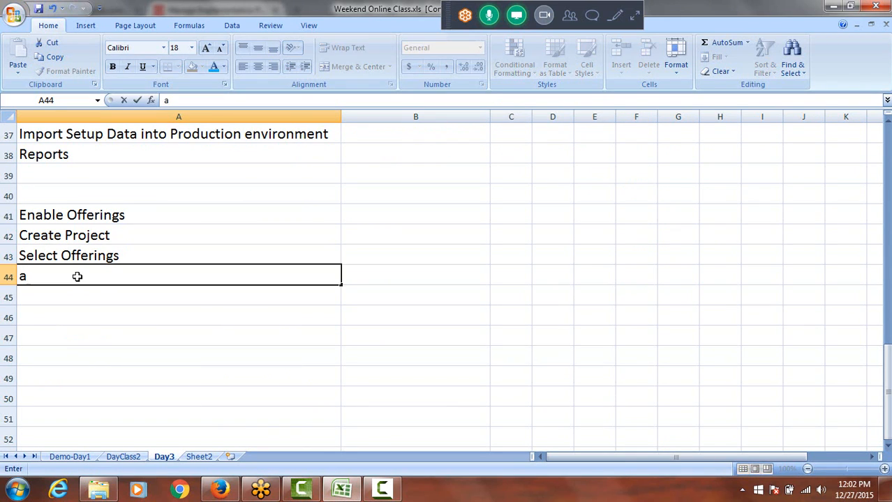
{"action": "key", "text": "BackSpace"}
{"action": "type", "text": "Auto G"}
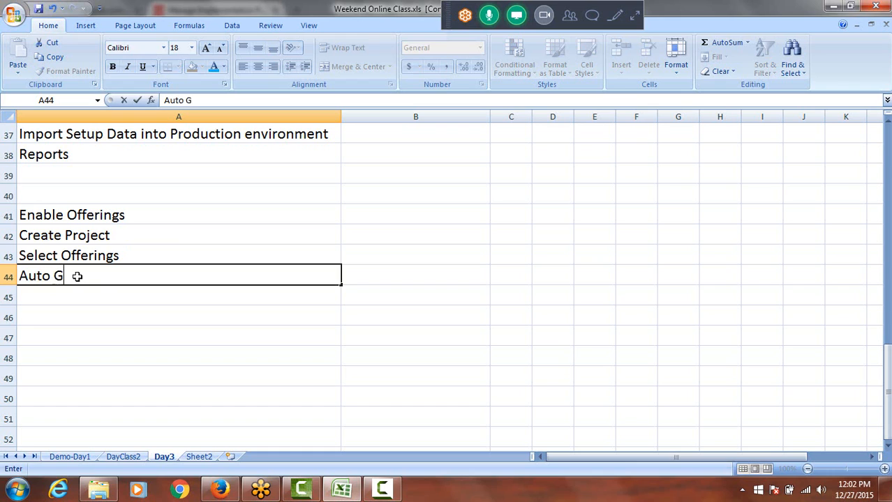
{"action": "type", "text": "enerate"}
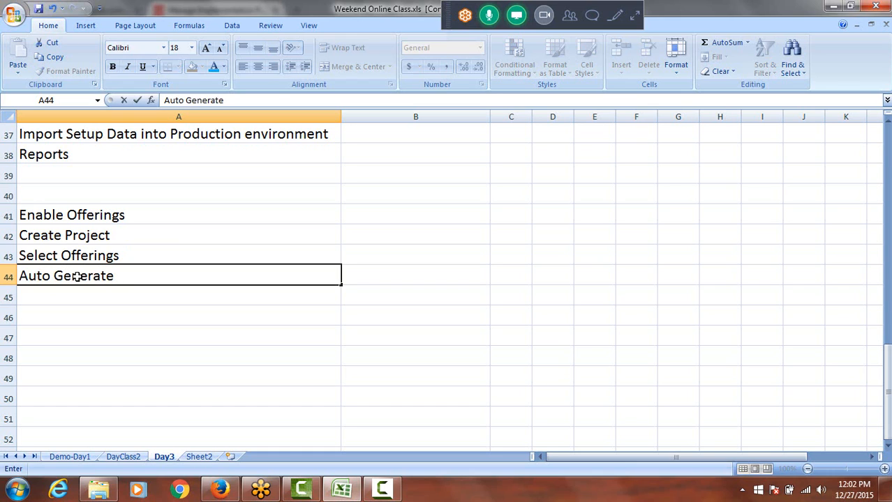
{"action": "type", "text": " Task List"}
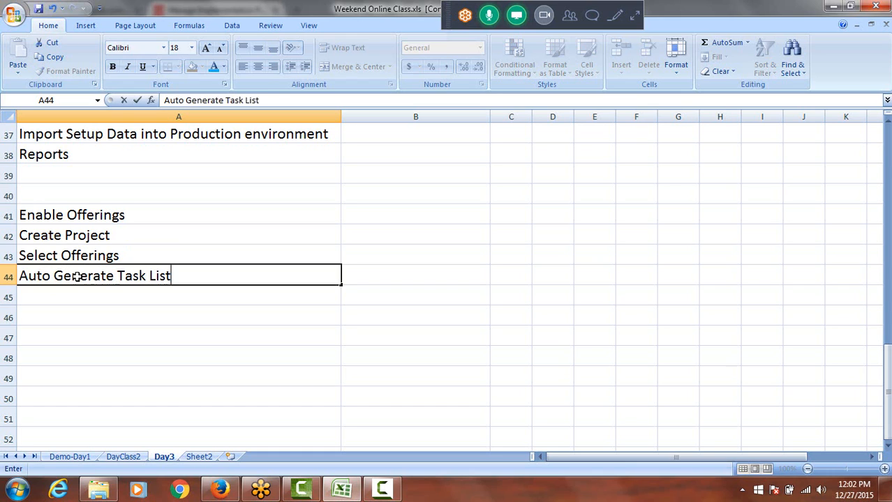
{"action": "key", "text": "ctrl+Return"}
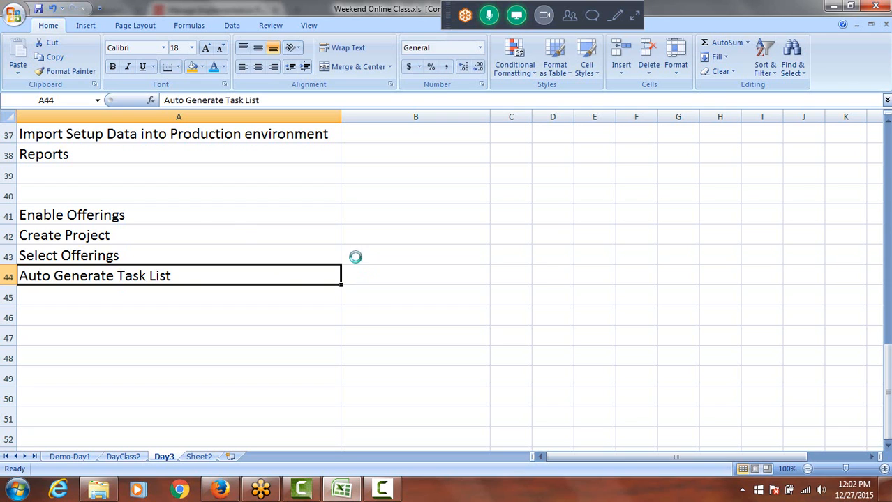
Switch back to Firefox, expand Financials in the project's task lists and widen the Task column to show the full names
{"action": "key", "text": "alt+Tab"}
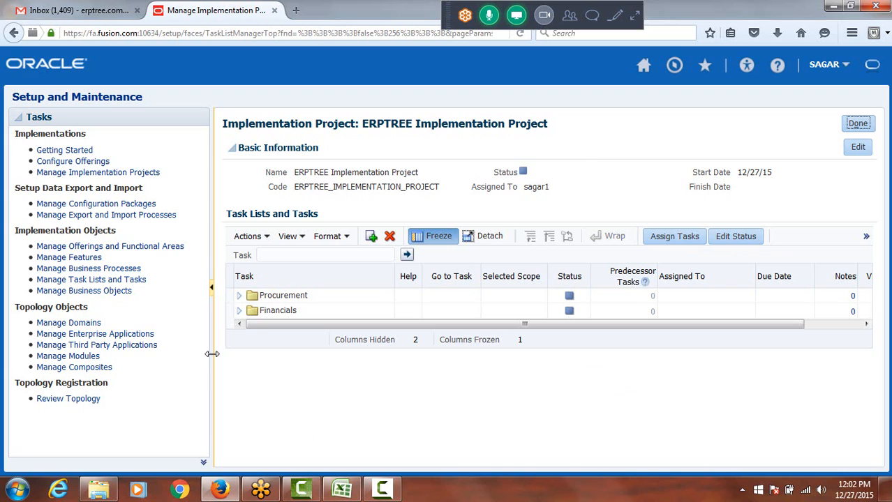
{"action": "left_click", "coordinate": [239, 314]}
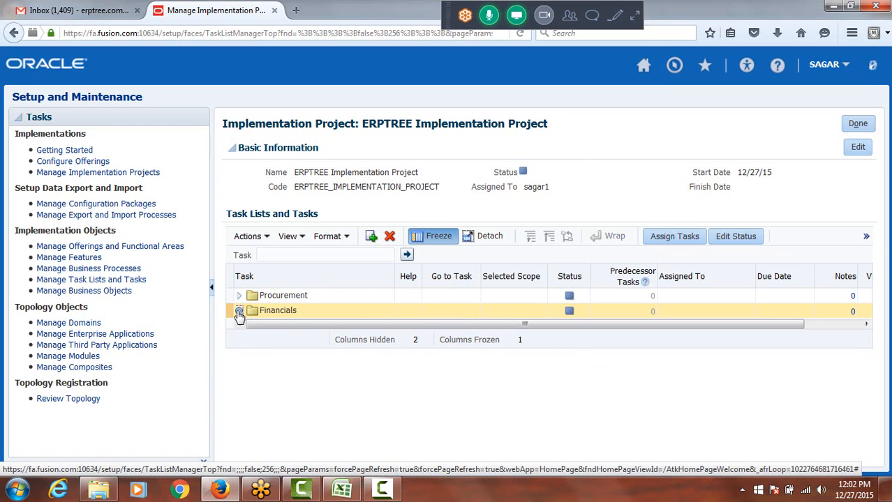
{"action": "left_click_drag", "start_coordinate": [395, 277], "coordinate": [525, 283]}
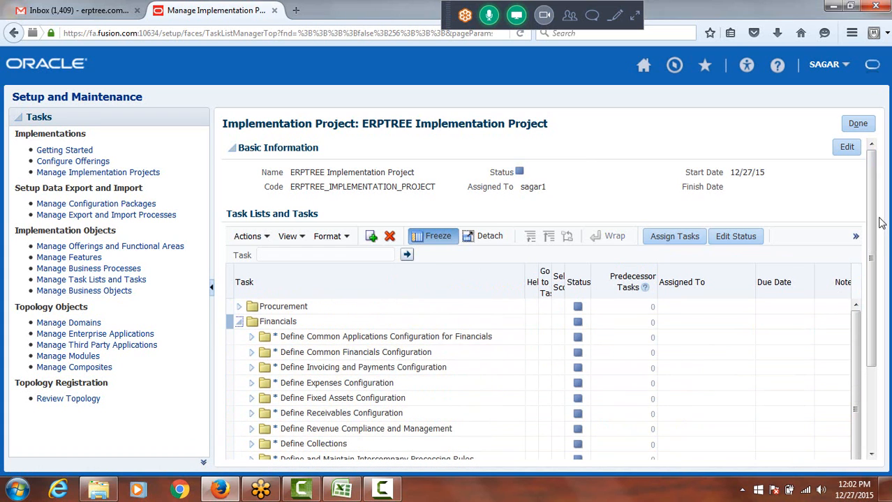
{"action": "scroll", "coordinate": [883, 333], "scroll_direction": "down", "scroll_amount": 3}
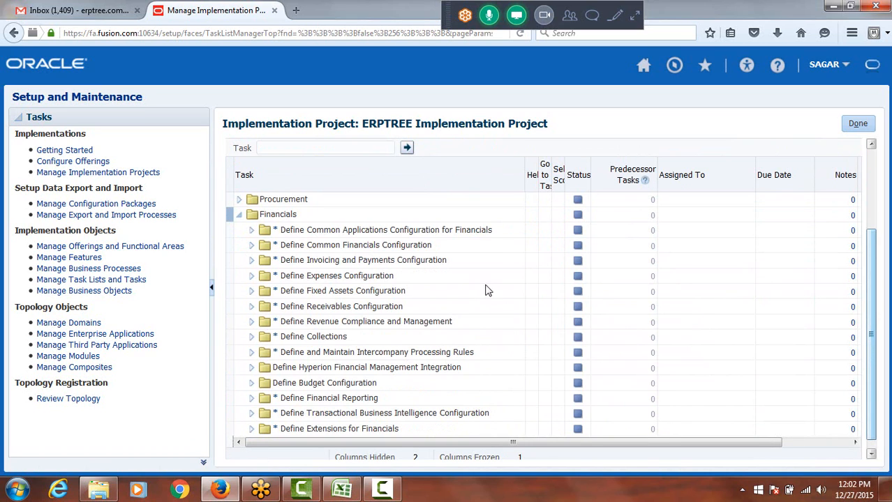
Expand Define Common Financials Configuration and Define Invoicing and Payments Configuration, including its Define Supplier Configuration and Define Payables task lists
{"action": "left_click", "coordinate": [251, 247]}
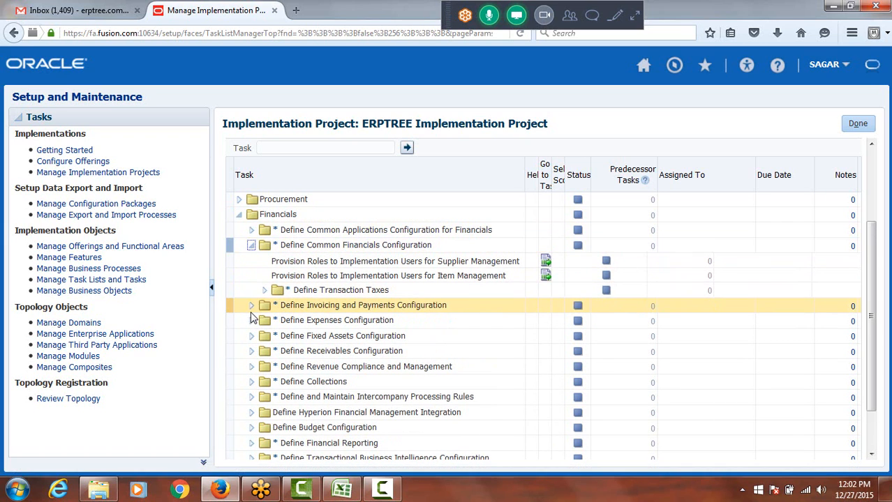
{"action": "left_click", "coordinate": [253, 307]}
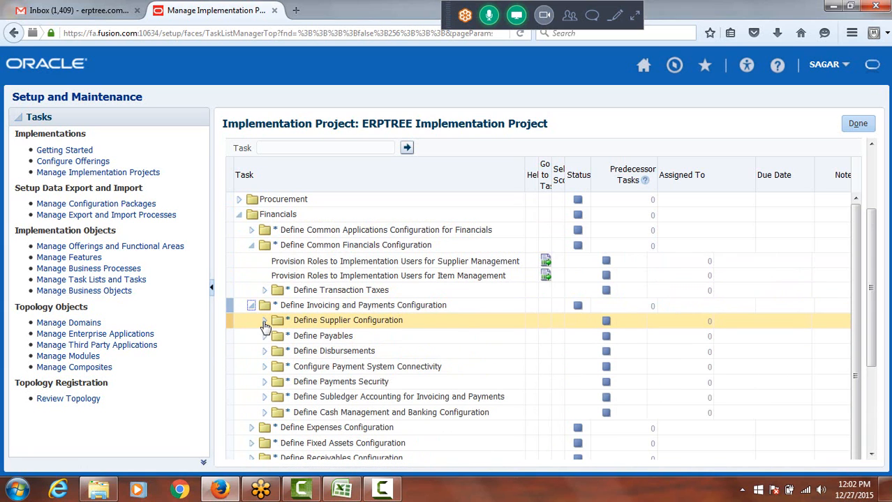
{"action": "left_click", "coordinate": [265, 321]}
{"action": "scroll", "coordinate": [468, 229], "scroll_direction": "down", "scroll_amount": 1}
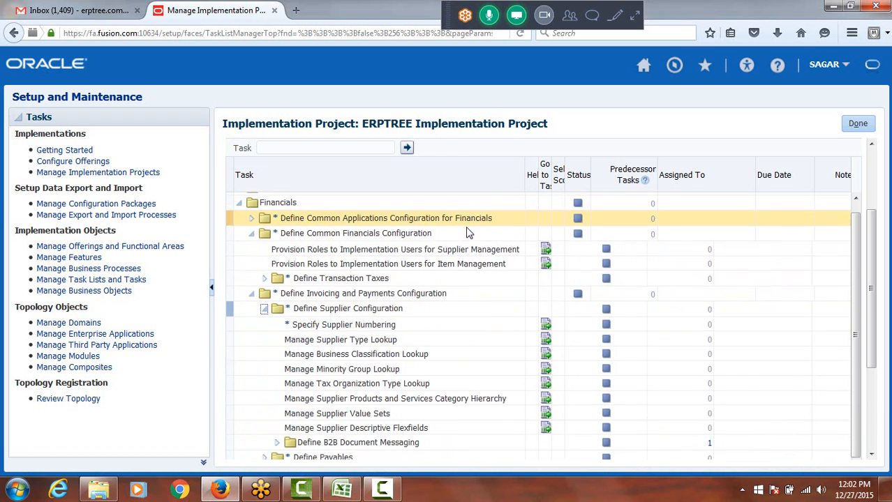
{"action": "scroll", "coordinate": [378, 416], "scroll_direction": "down", "scroll_amount": 1}
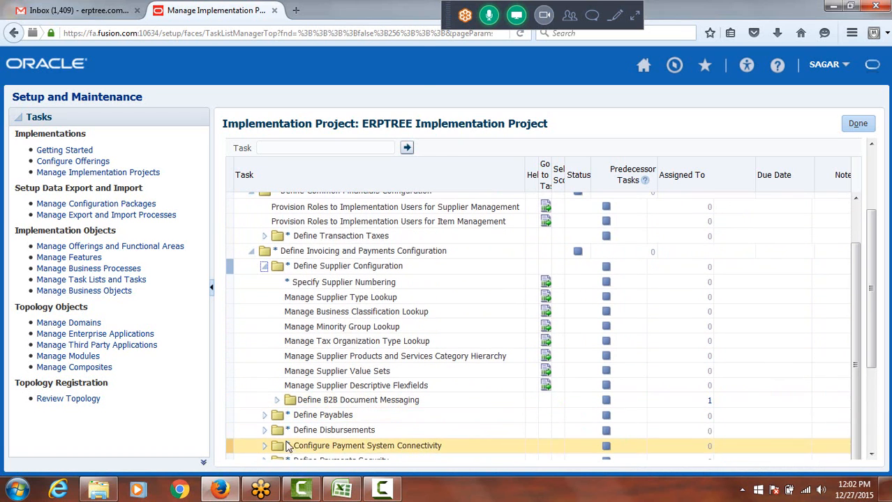
{"action": "left_click", "coordinate": [264, 417]}
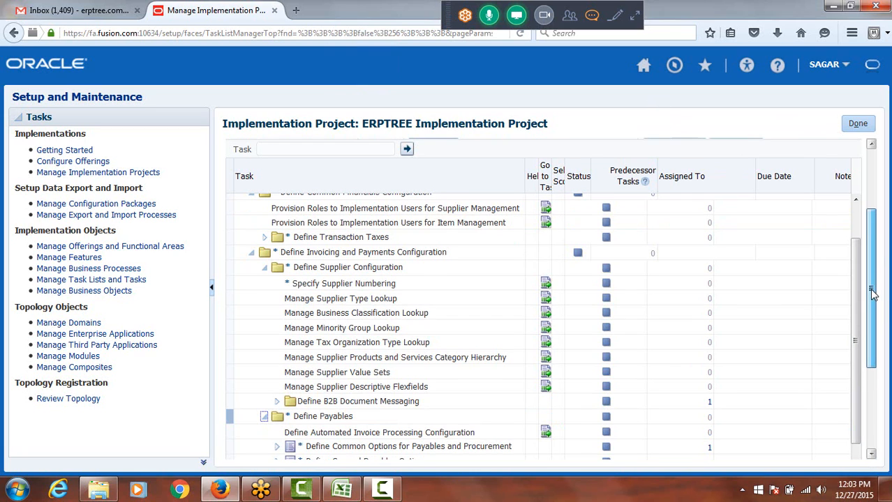
Edit the implementation project's basic information, set its status to In Progress and save the change
{"action": "left_click_drag", "start_coordinate": [874, 296], "coordinate": [872, 202]}
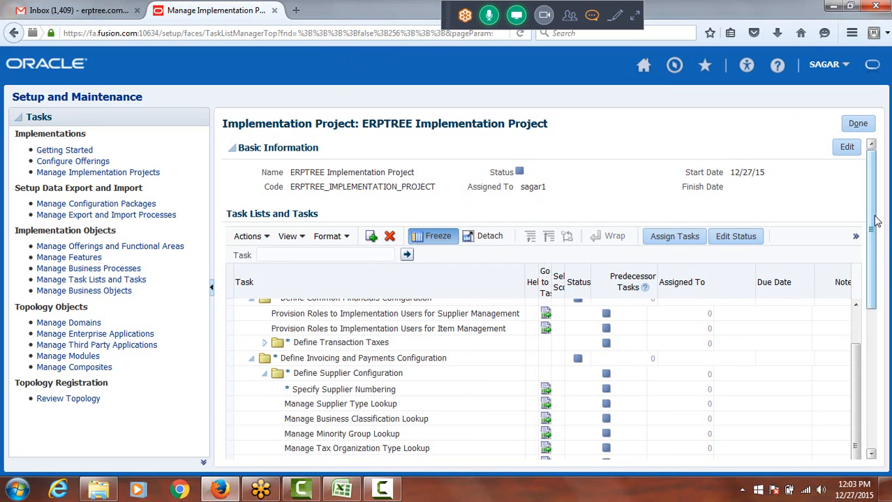
{"action": "left_click_drag", "start_coordinate": [876, 222], "coordinate": [887, 196]}
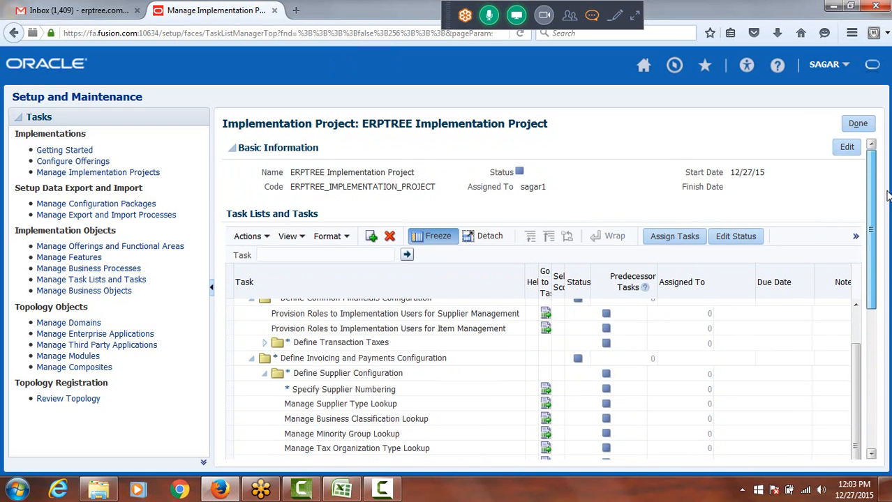
{"action": "left_click_drag", "start_coordinate": [859, 383], "coordinate": [868, 321]}
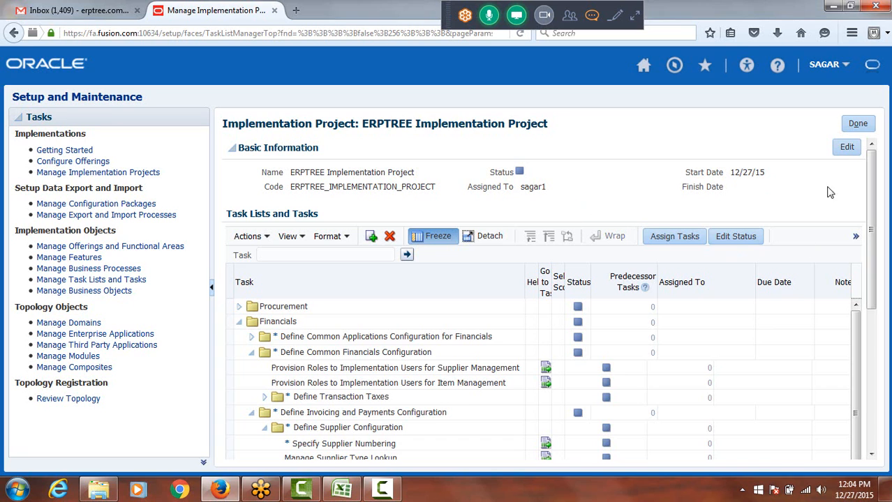
{"action": "left_click", "coordinate": [845, 148]}
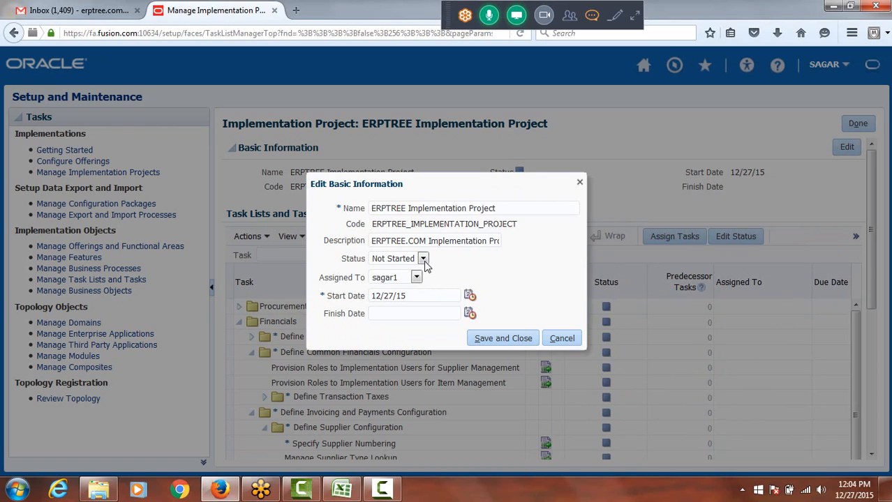
{"action": "left_click", "coordinate": [423, 259]}
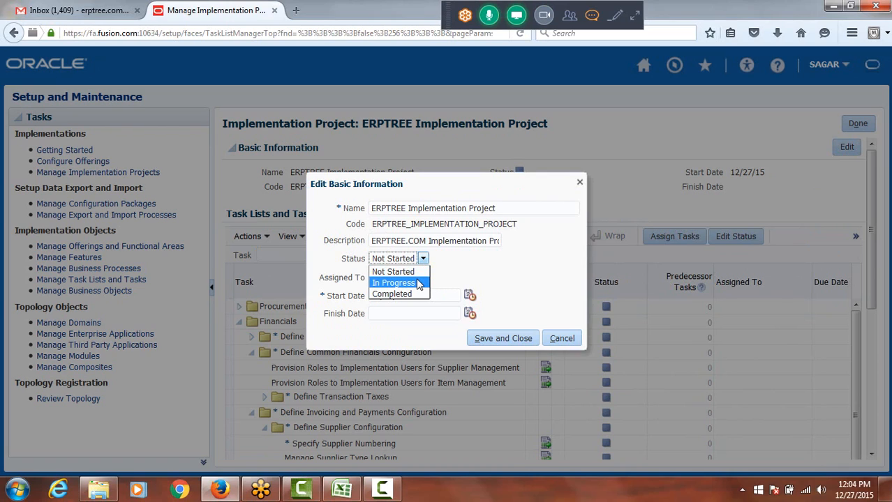
{"action": "left_click", "coordinate": [415, 284]}
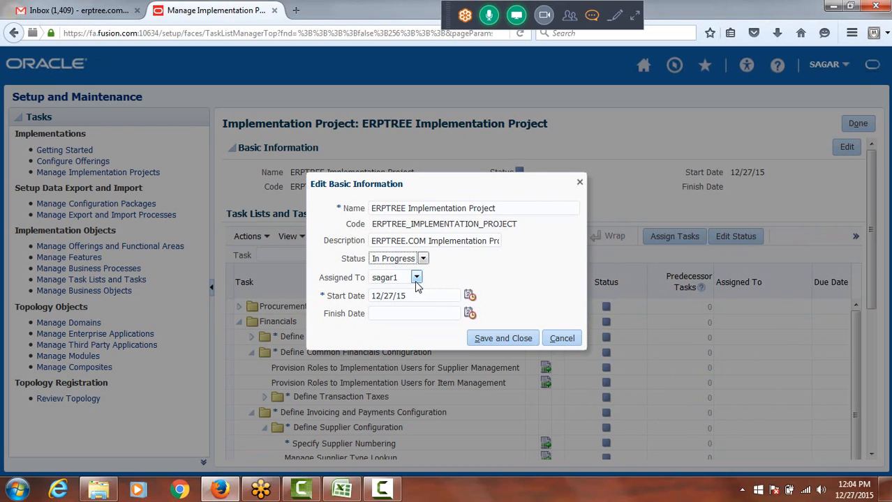
{"action": "left_click", "coordinate": [416, 278]}
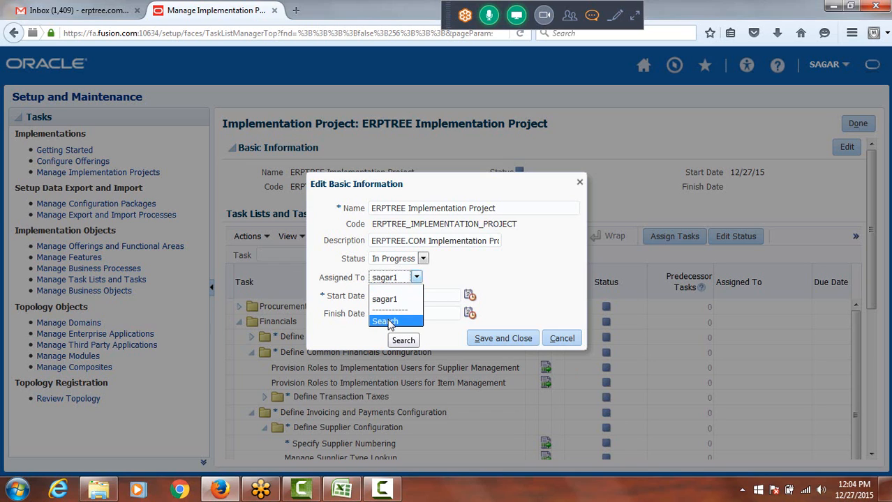
{"action": "left_click", "coordinate": [466, 264]}
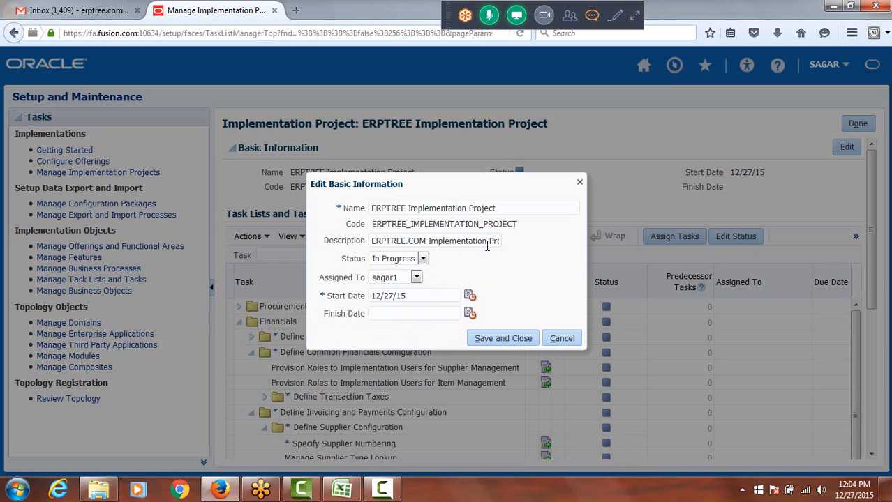
{"action": "left_click", "coordinate": [490, 338]}
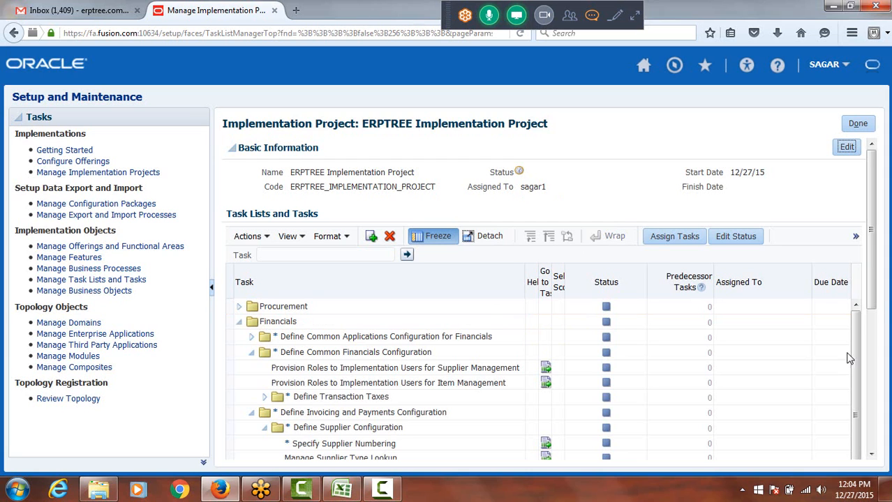
Select all tasks from Specify Supplier Numbering through Manage Supplier Descriptive Flexfields under Define Supplier Configuration
{"action": "scroll", "coordinate": [872, 275], "scroll_direction": "down", "scroll_amount": 3}
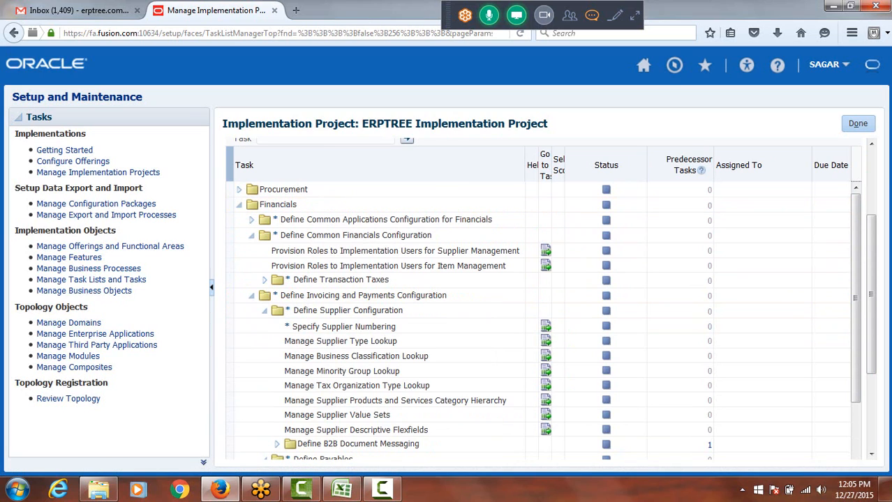
{"action": "left_click", "coordinate": [242, 328]}
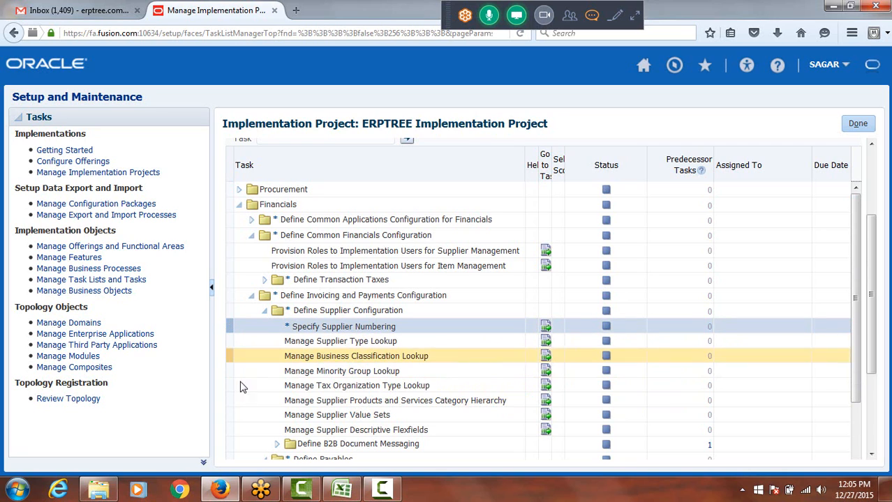
{"action": "left_click", "coordinate": [228, 430], "text": "shift"}
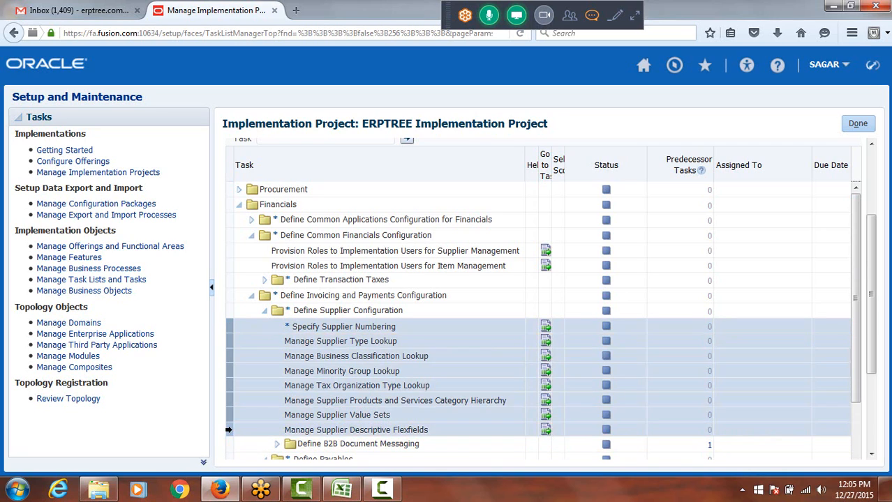
{"action": "left_click", "coordinate": [229, 326]}
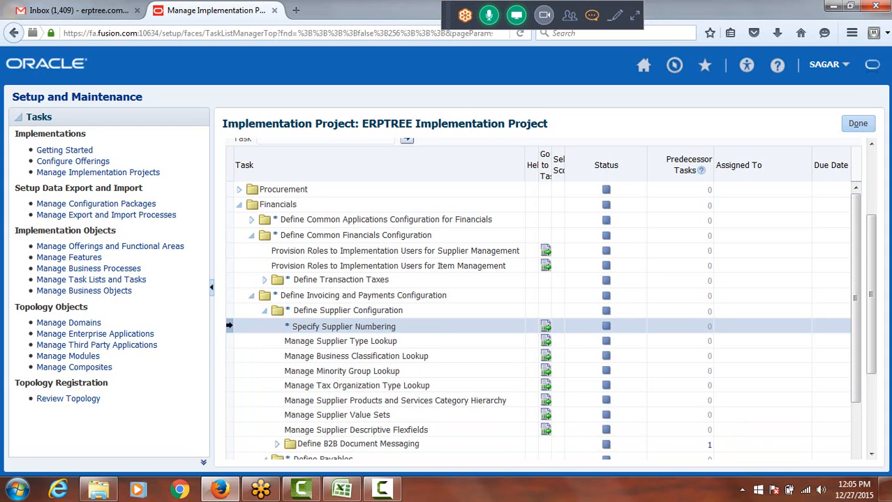
{"action": "left_click", "coordinate": [229, 430], "text": "shift"}
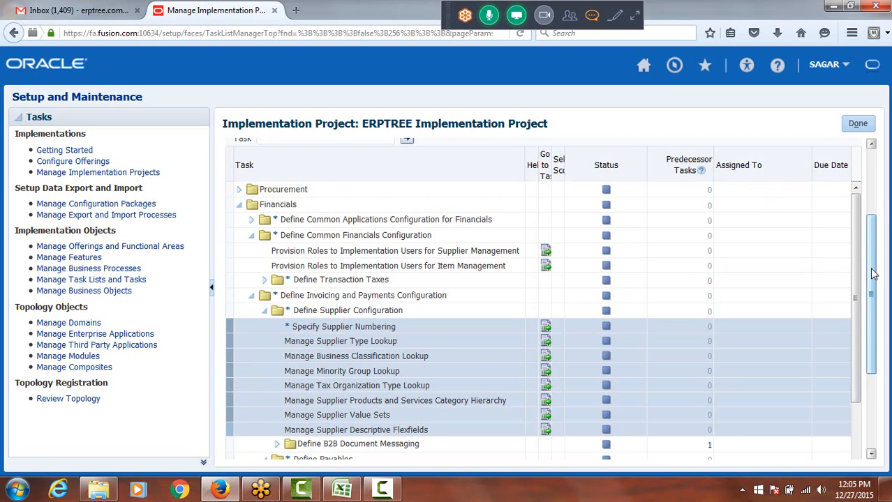
Start assigning the selected supplier configuration tasks and search for the assignee by user ID
{"action": "left_click_drag", "start_coordinate": [874, 274], "coordinate": [883, 187]}
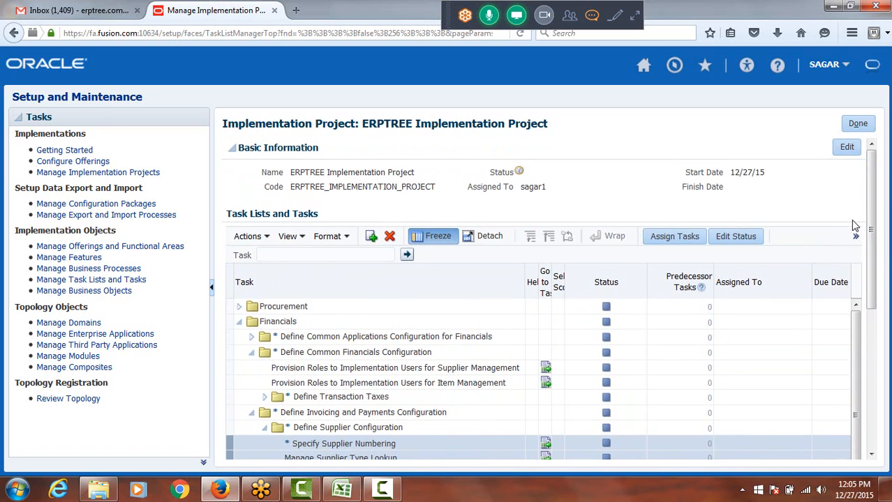
{"action": "left_click", "coordinate": [671, 237]}
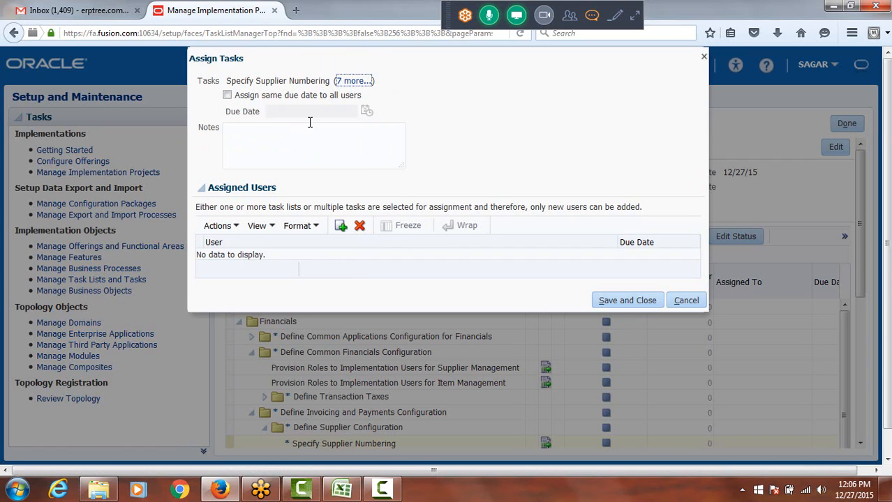
{"action": "left_click", "coordinate": [342, 226]}
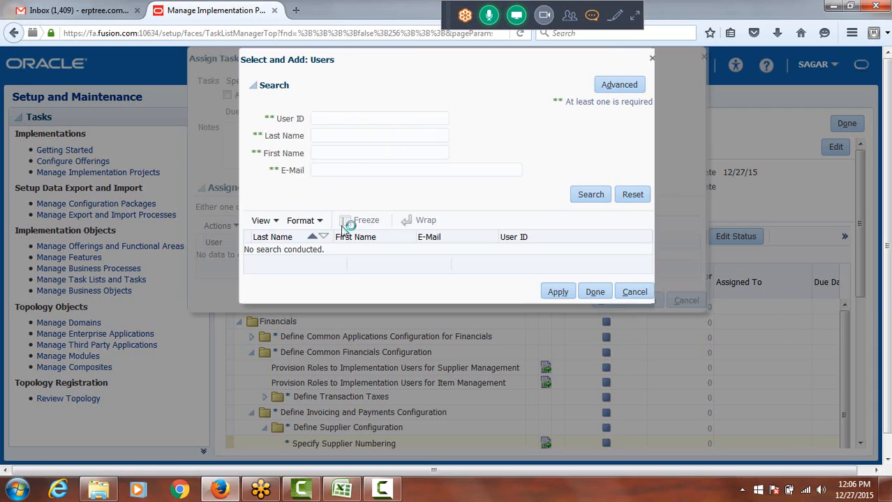
{"action": "left_click", "coordinate": [355, 118]}
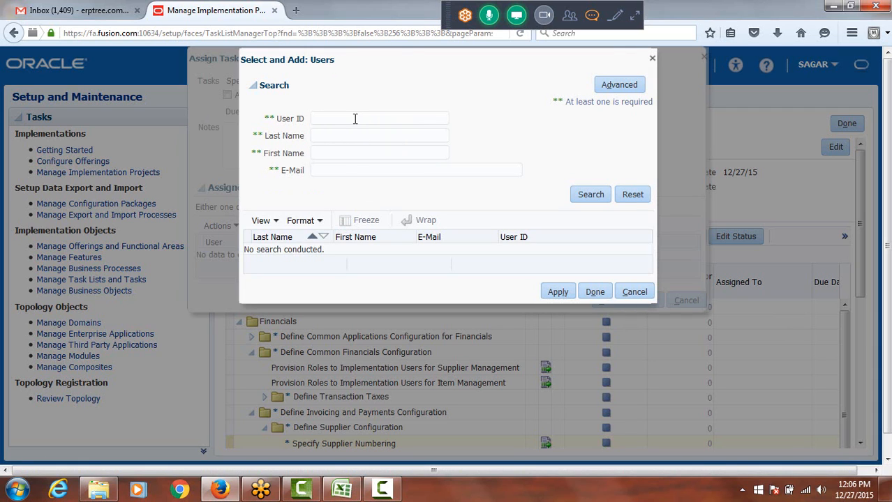
{"action": "type", "text": "LAXMAN"}
{"action": "left_click", "coordinate": [590, 194]}
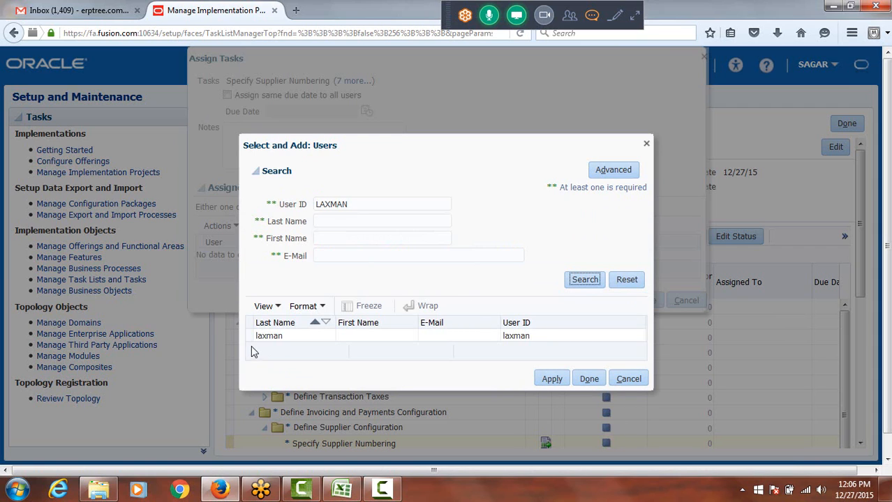
Add the matching user to the assigned users of the selected tasks and save the assignment
{"action": "left_click", "coordinate": [265, 336]}
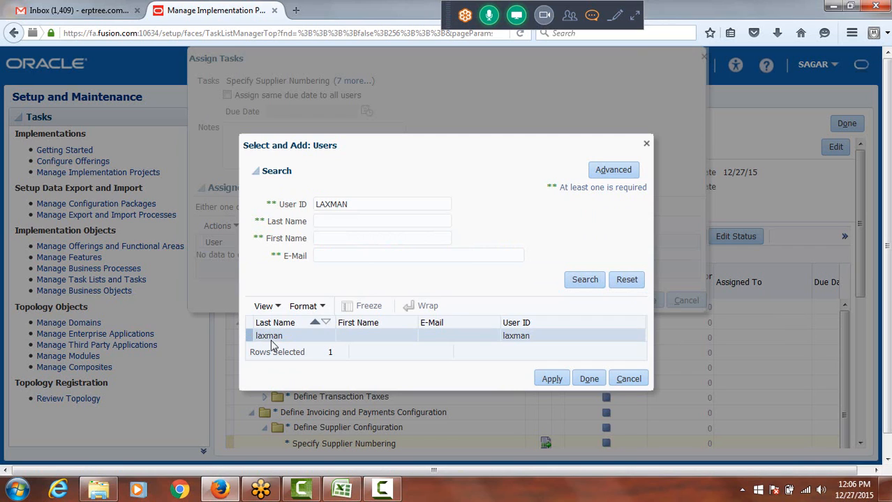
{"action": "left_click", "coordinate": [550, 379]}
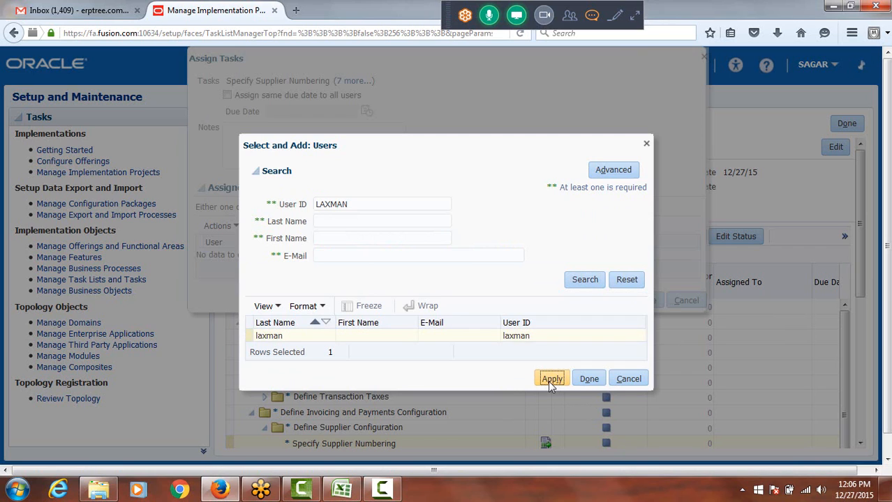
{"action": "left_click", "coordinate": [589, 379]}
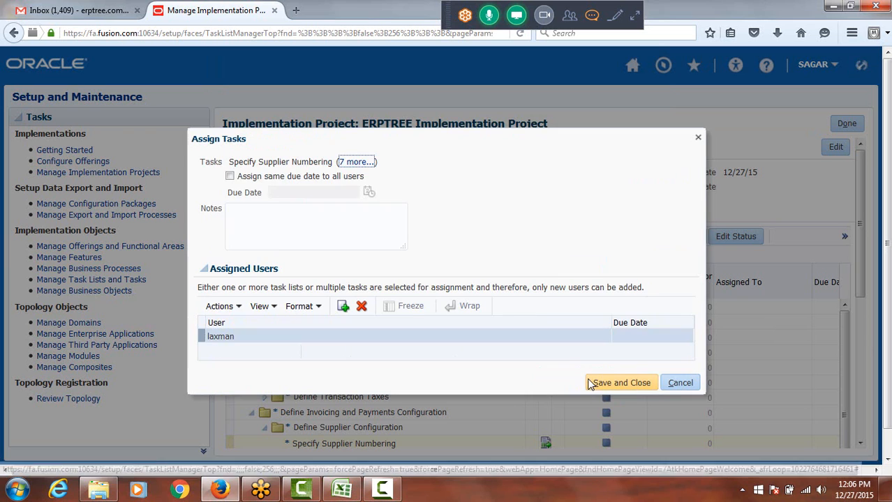
{"action": "left_click", "coordinate": [625, 383]}
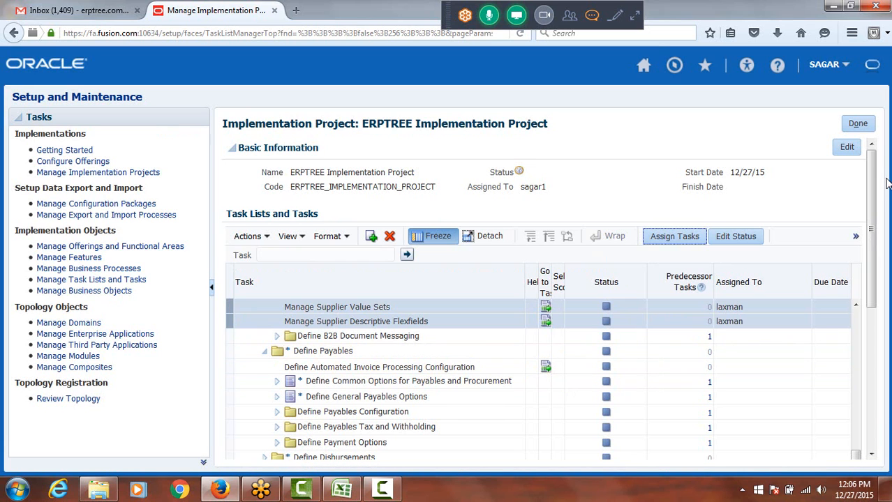
Set the status of the Specify Supplier Numbering task to In Progress and save it
{"action": "scroll", "coordinate": [871, 209], "scroll_direction": "down", "scroll_amount": 5}
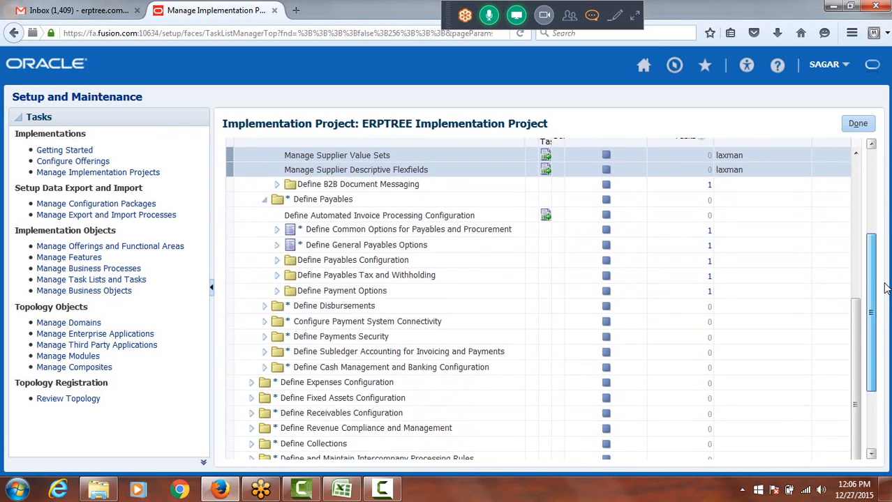
{"action": "scroll", "coordinate": [549, 299], "scroll_direction": "up", "scroll_amount": 5}
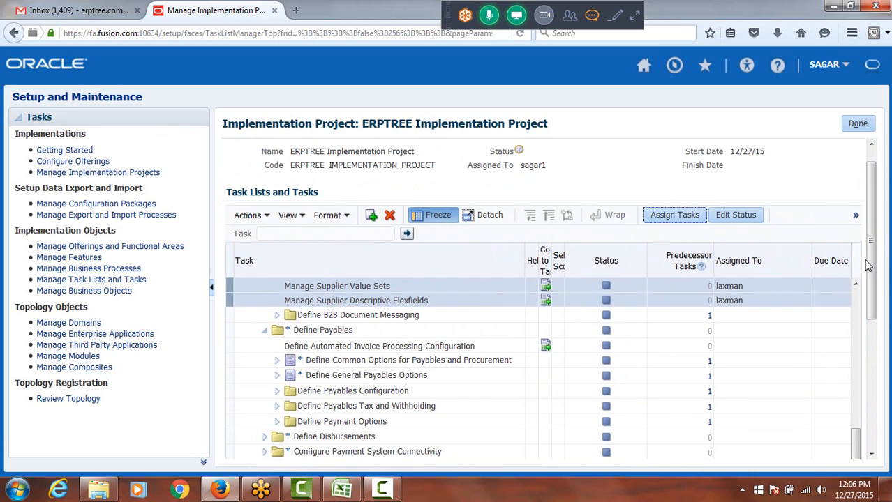
{"action": "left_click", "coordinate": [856, 285]}
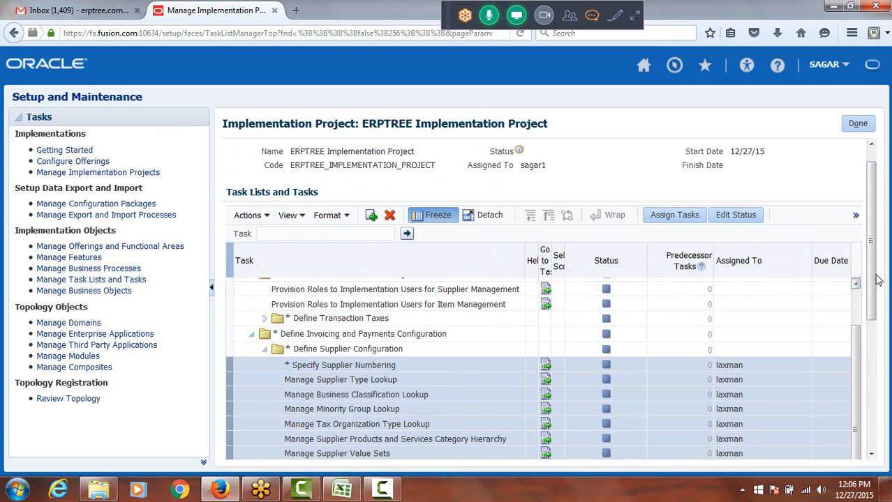
{"action": "left_click_drag", "start_coordinate": [879, 240], "coordinate": [877, 297]}
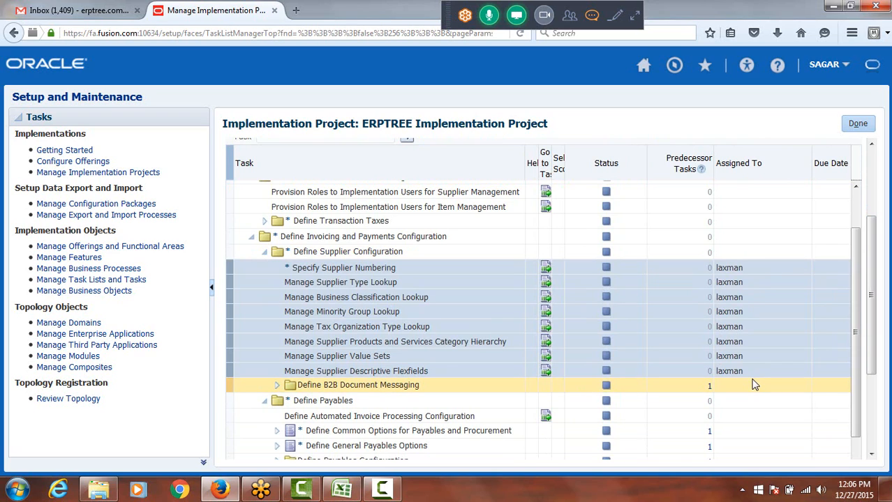
{"action": "left_click", "coordinate": [606, 271]}
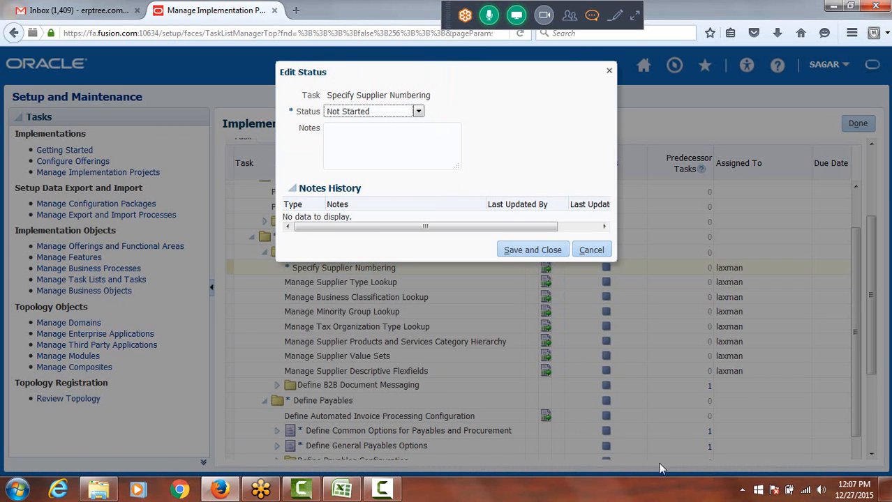
{"action": "left_click", "coordinate": [417, 111]}
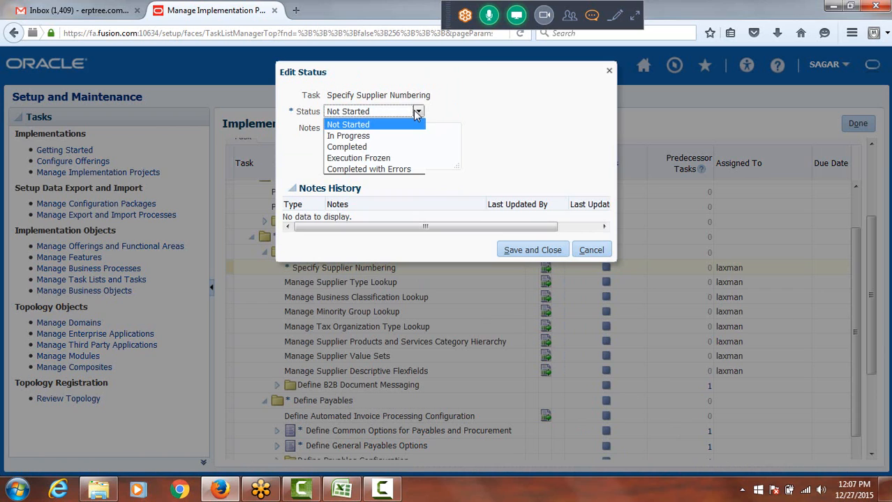
{"action": "left_click", "coordinate": [381, 135]}
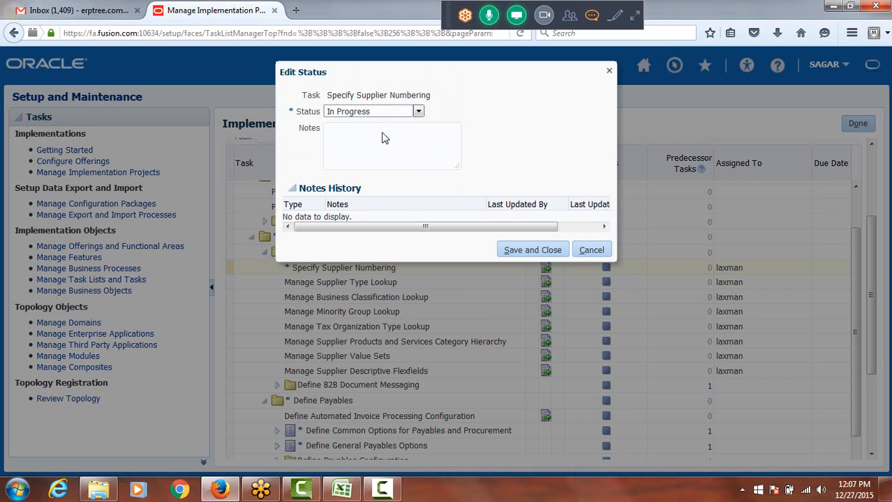
{"action": "left_click", "coordinate": [525, 251]}
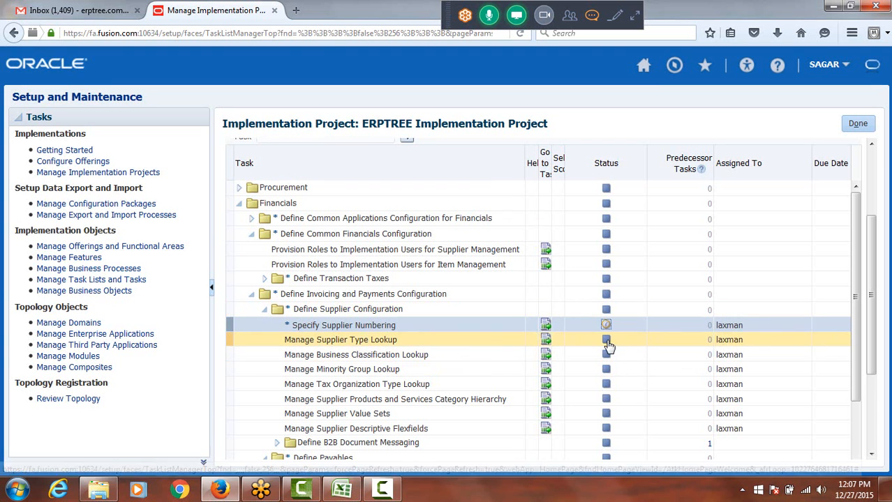
Set the status of the Manage Supplier Type Lookup task to In Progress and save it
{"action": "left_click", "coordinate": [607, 343]}
{"action": "left_click", "coordinate": [607, 343]}
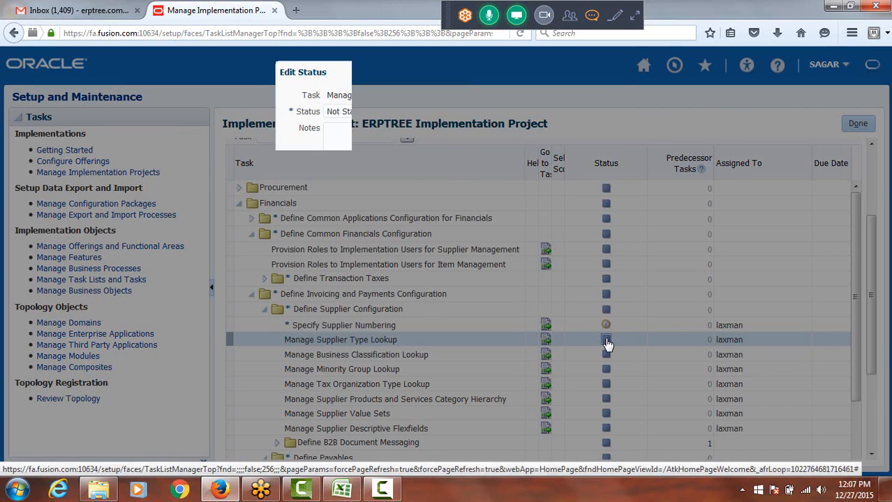
{"action": "left_click", "coordinate": [417, 113]}
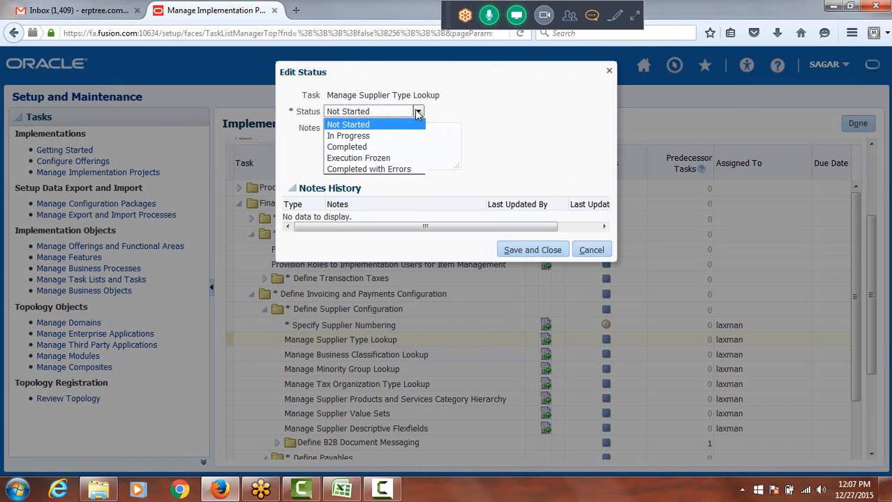
{"action": "left_click", "coordinate": [391, 138]}
{"action": "left_click", "coordinate": [546, 255]}
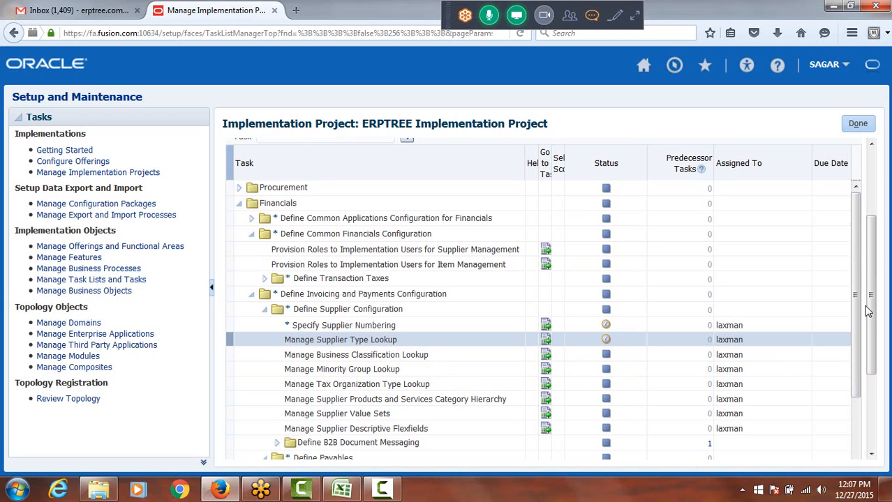
Close the ERPTREE Implementation Project and go to the Setup and Maintenance overview page
{"action": "left_click_drag", "start_coordinate": [876, 303], "coordinate": [882, 209]}
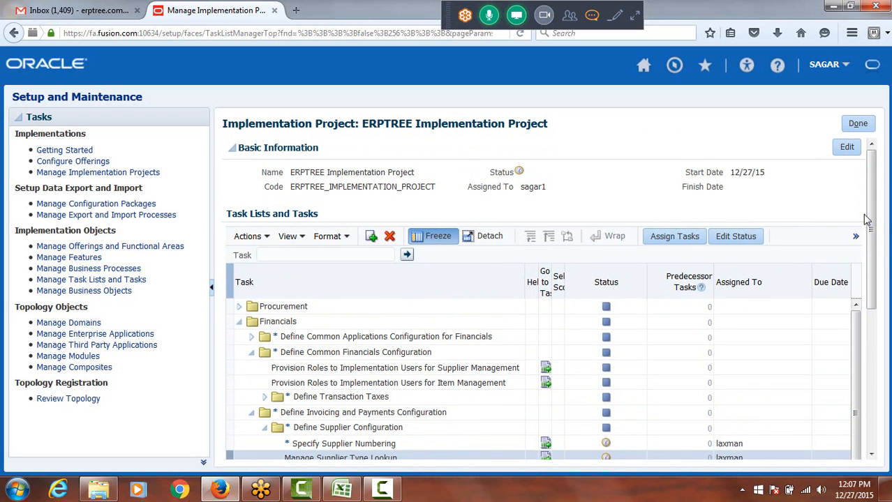
{"action": "left_click", "coordinate": [860, 124]}
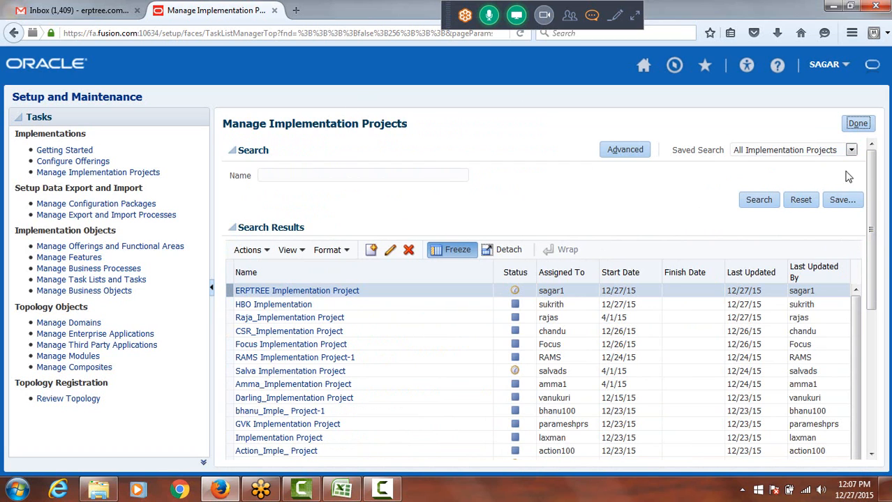
{"action": "left_click", "coordinate": [824, 64]}
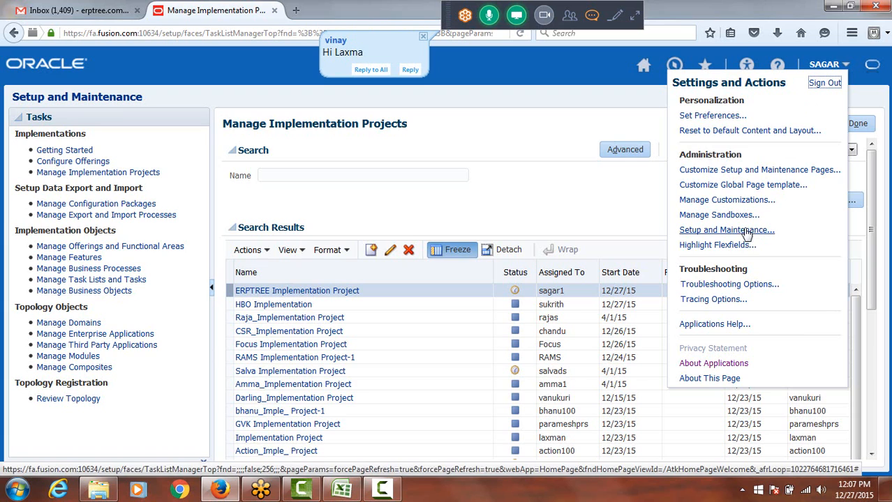
{"action": "left_click", "coordinate": [176, 96]}
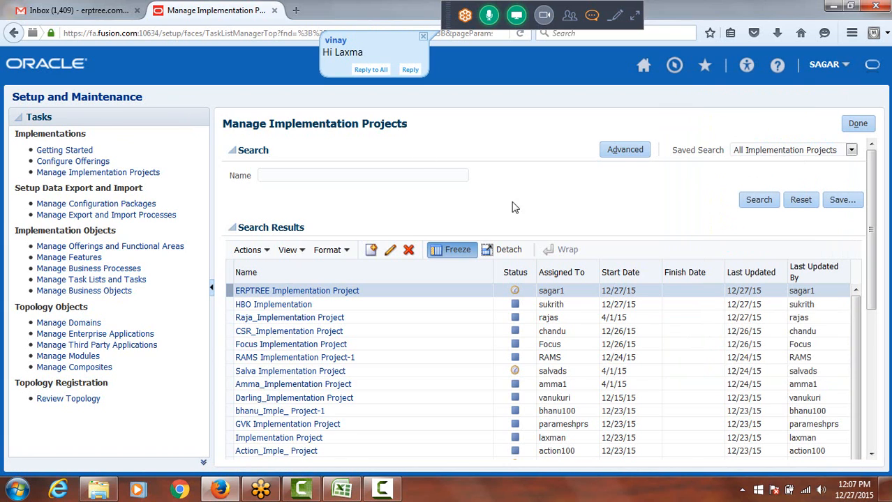
{"action": "left_click", "coordinate": [832, 70]}
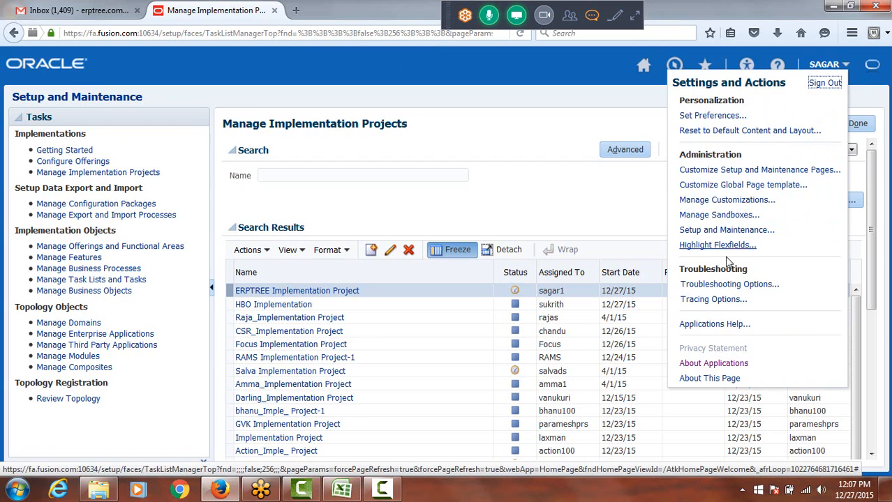
{"action": "left_click", "coordinate": [723, 230]}
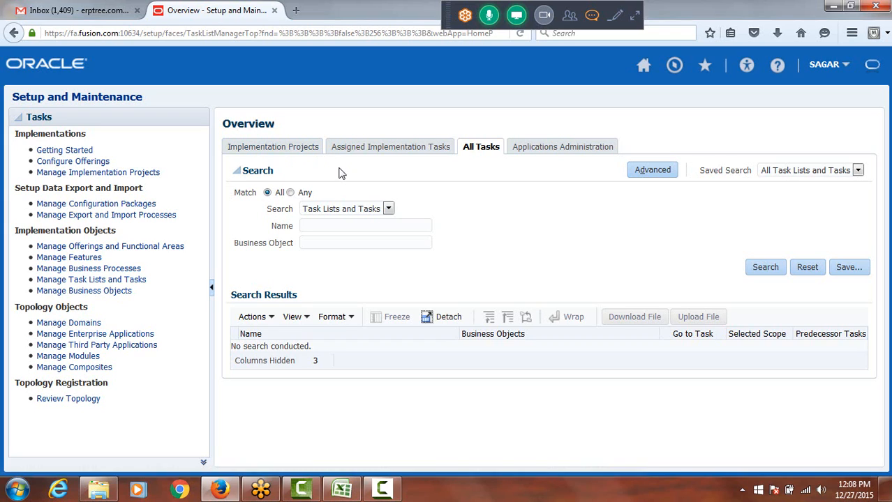
Examine the assignment status charts of ERPTREE Implementation Project in the implementation projects overview and open the project
{"action": "left_click", "coordinate": [281, 150]}
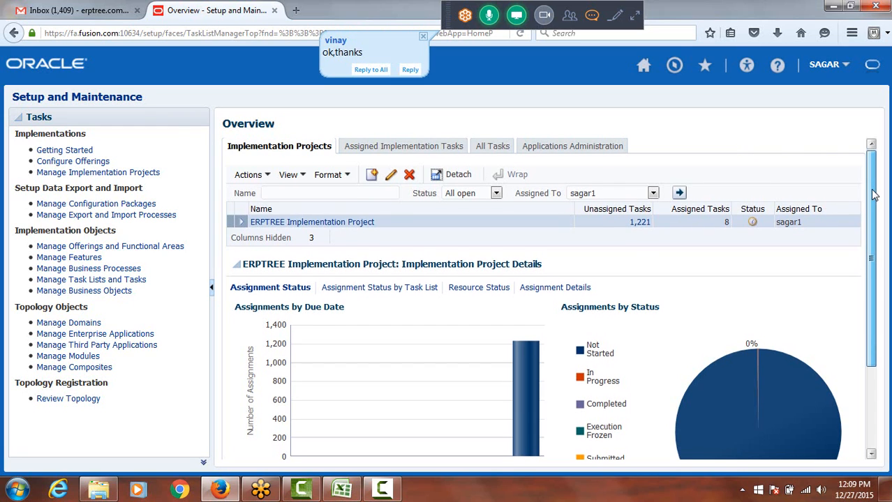
{"action": "scroll", "coordinate": [873, 193], "scroll_direction": "down", "scroll_amount": 2}
{"action": "scroll", "coordinate": [874, 190], "scroll_direction": "up", "scroll_amount": 2}
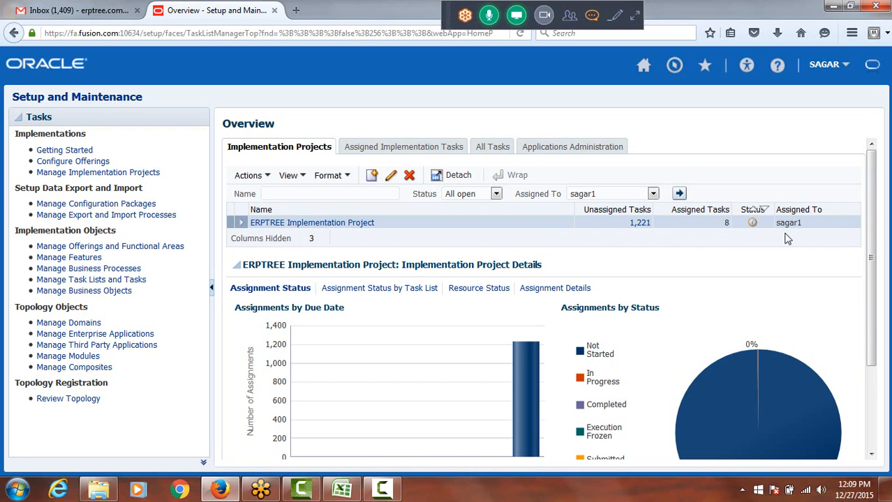
{"action": "left_click_drag", "start_coordinate": [874, 193], "coordinate": [888, 278]}
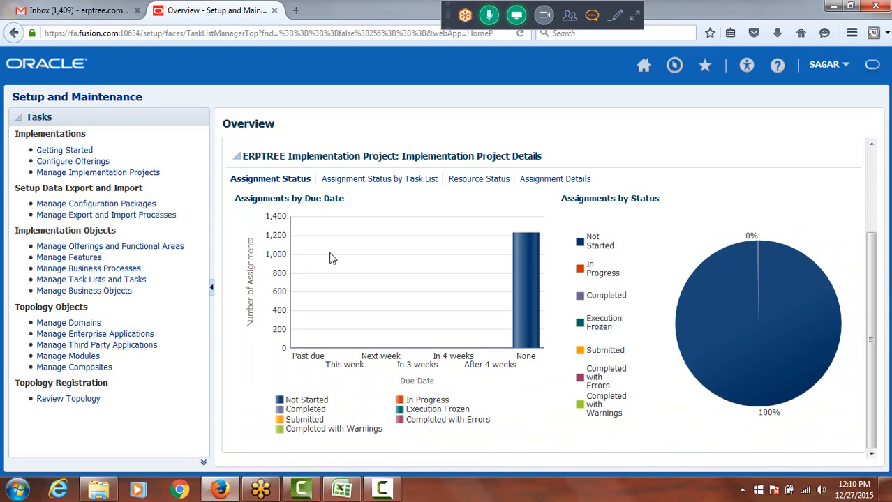
{"action": "left_click_drag", "start_coordinate": [870, 245], "coordinate": [881, 131]}
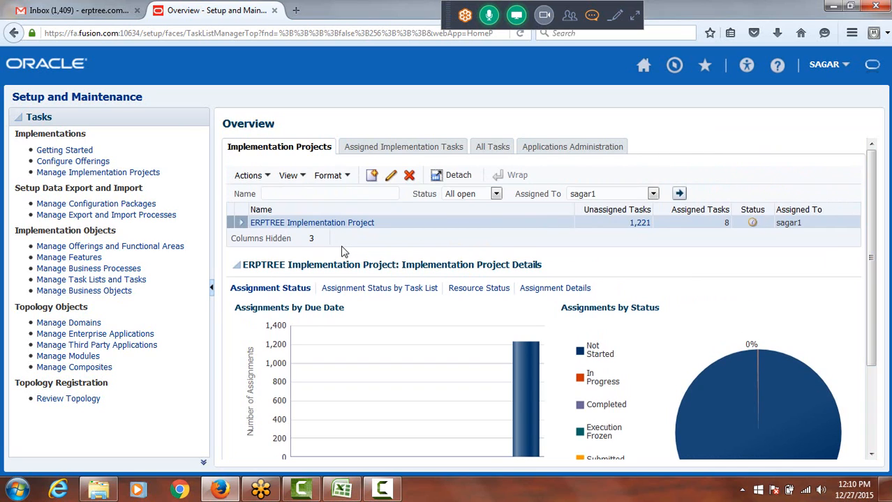
{"action": "left_click", "coordinate": [301, 223]}
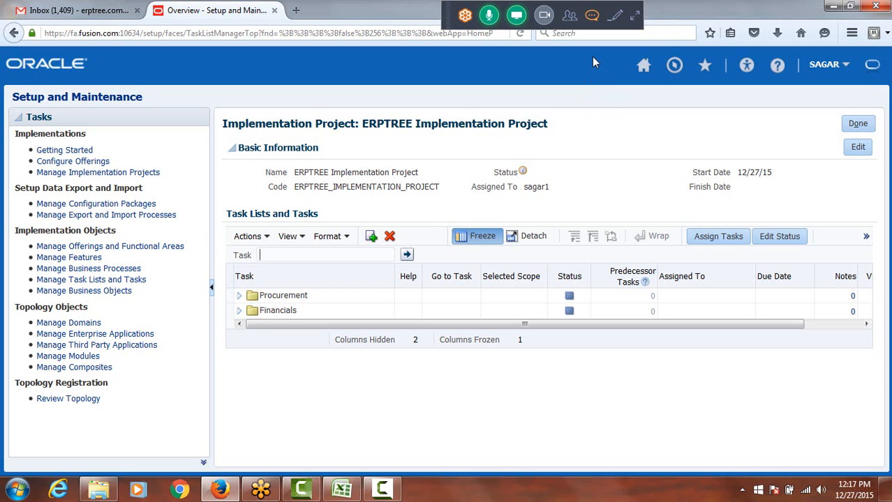
Expand the GoToMeeting controls, stop sharing the screen and mute the microphone
{"action": "left_click", "coordinate": [633, 20]}
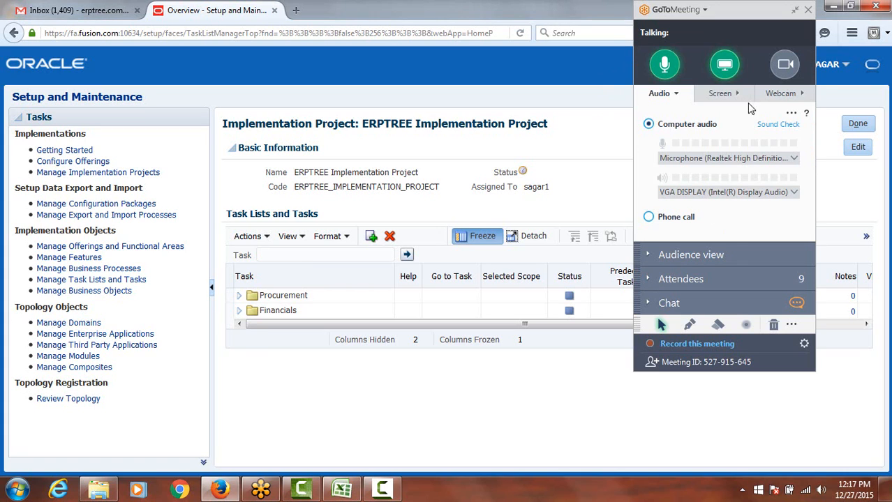
{"action": "left_click", "coordinate": [723, 65]}
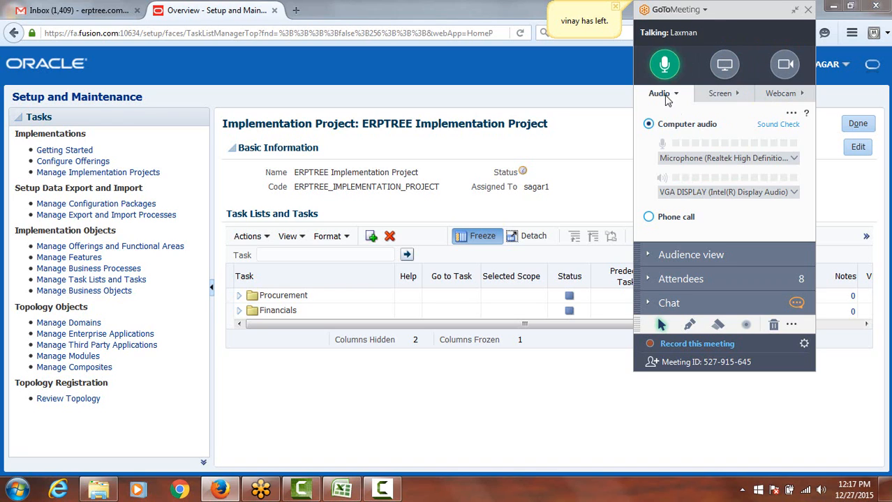
{"action": "left_click", "coordinate": [664, 67]}
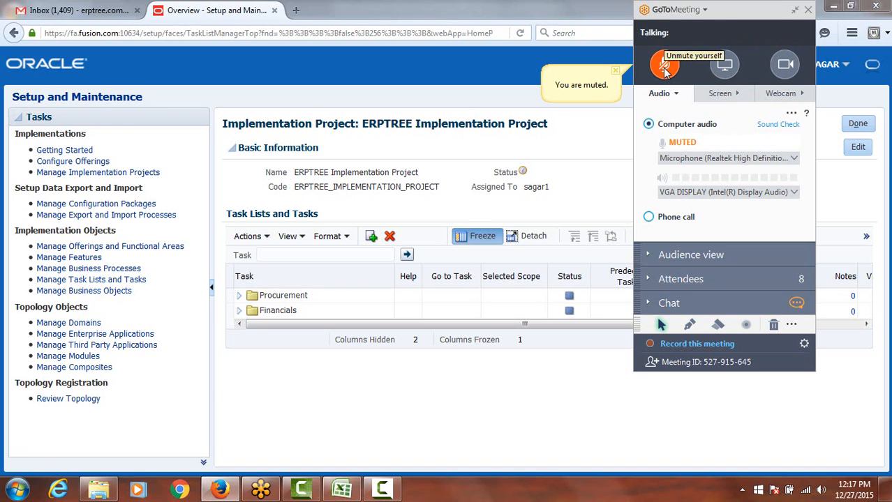
End the GoToMeeting session for everyone
{"action": "left_click", "coordinate": [705, 10]}
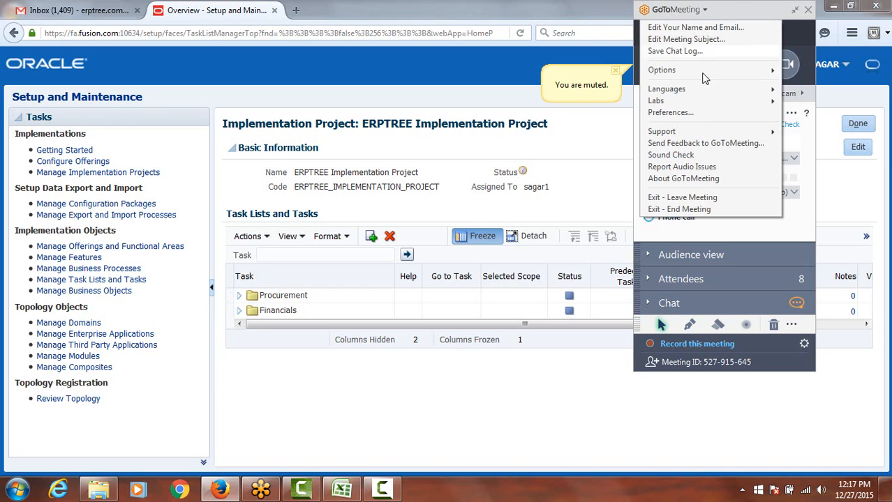
{"action": "left_click", "coordinate": [698, 210]}
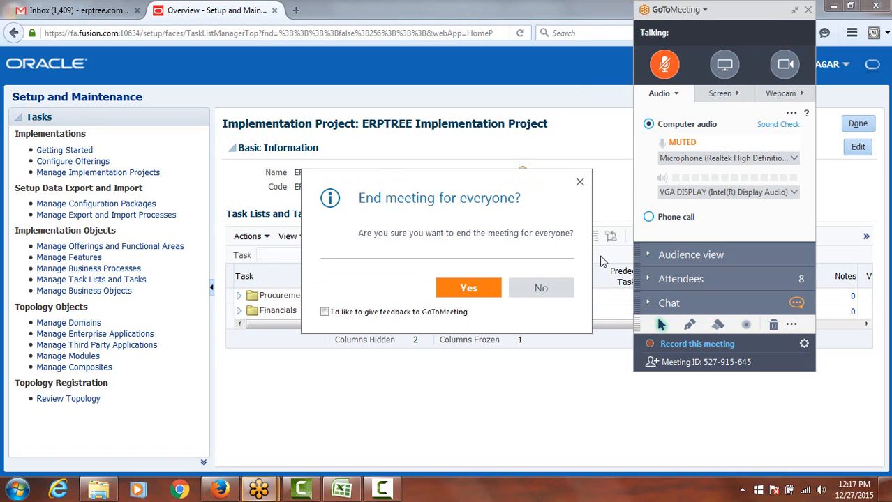
{"action": "left_click", "coordinate": [469, 287]}
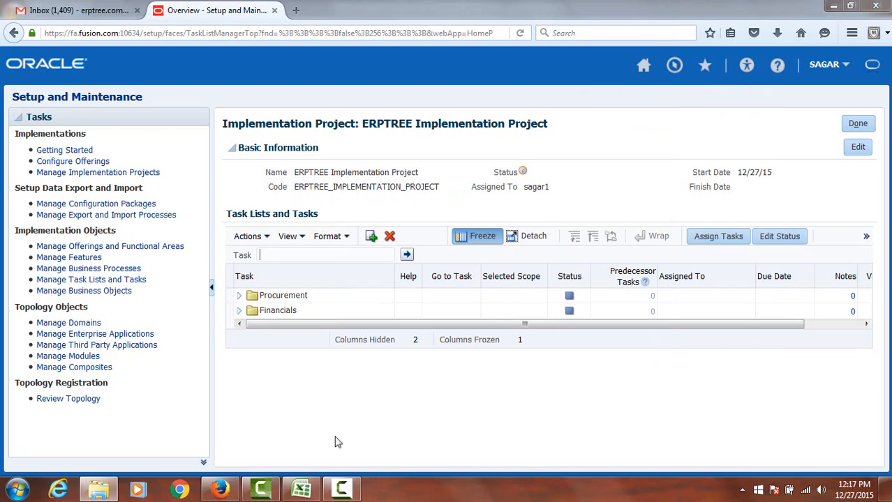
{"action": "left_click", "coordinate": [342, 491]}
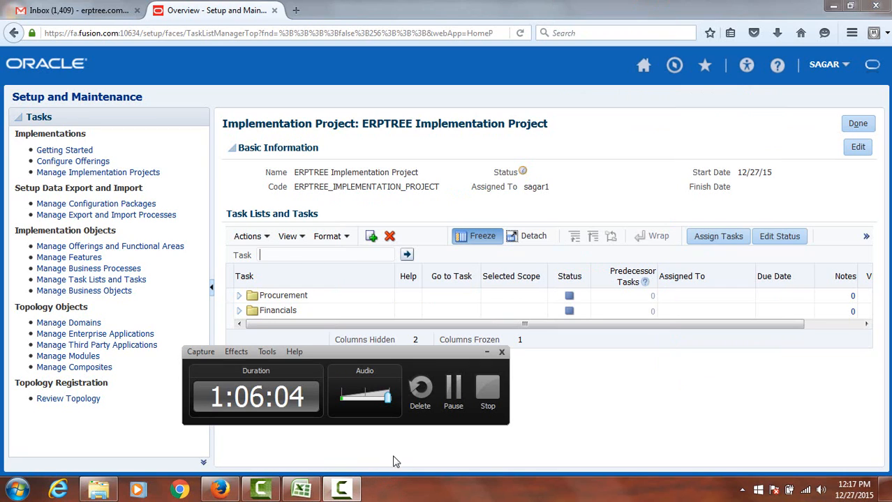